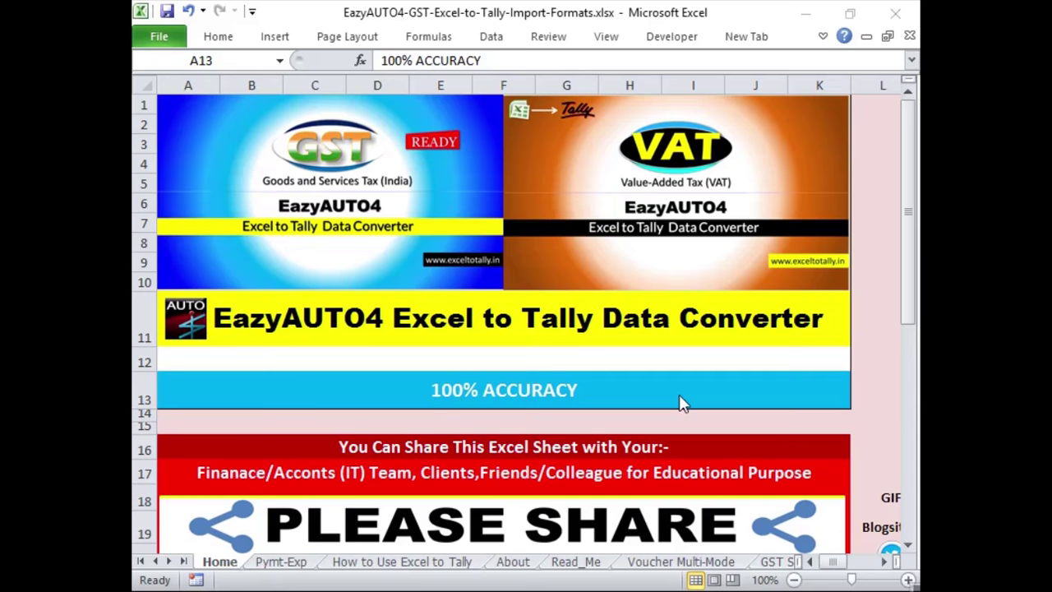
Select the Particulares expense names in K9:K24 of the Pymt-Exp sheet.
click(279, 561)
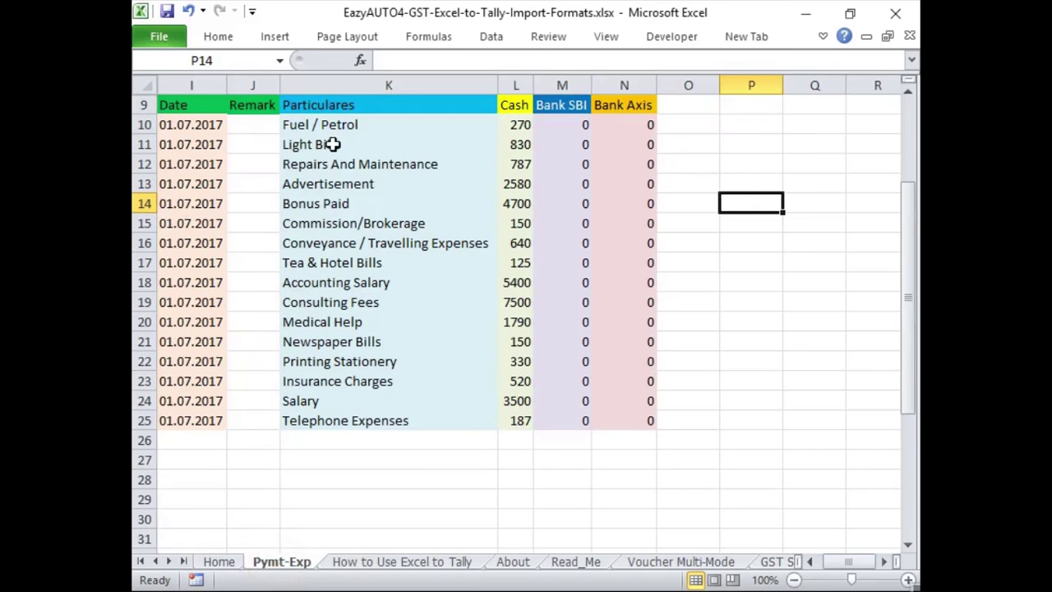
click(331, 144)
drag(347, 107, 349, 411)
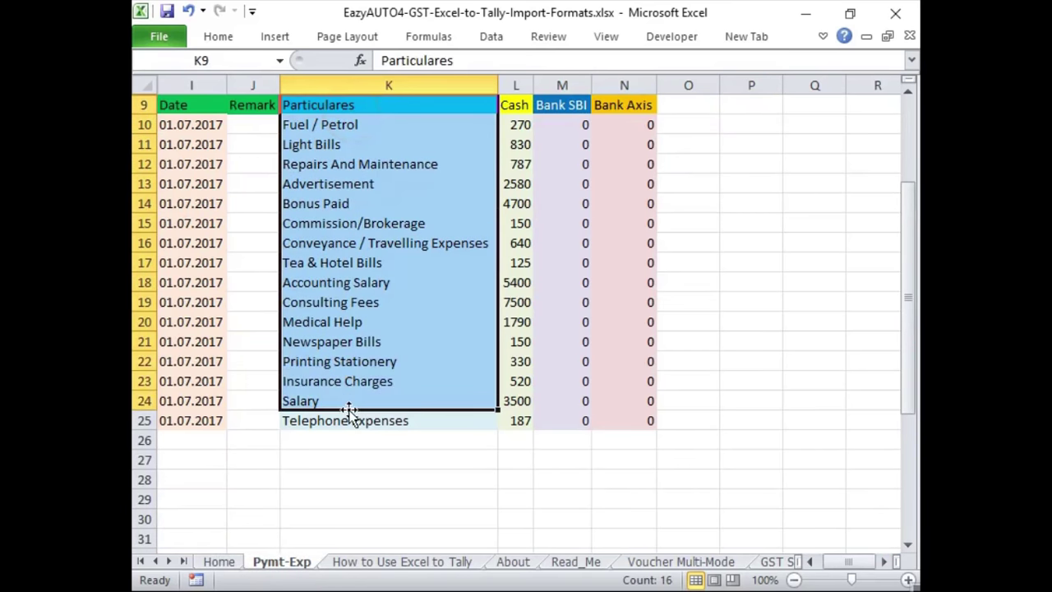
click(168, 561)
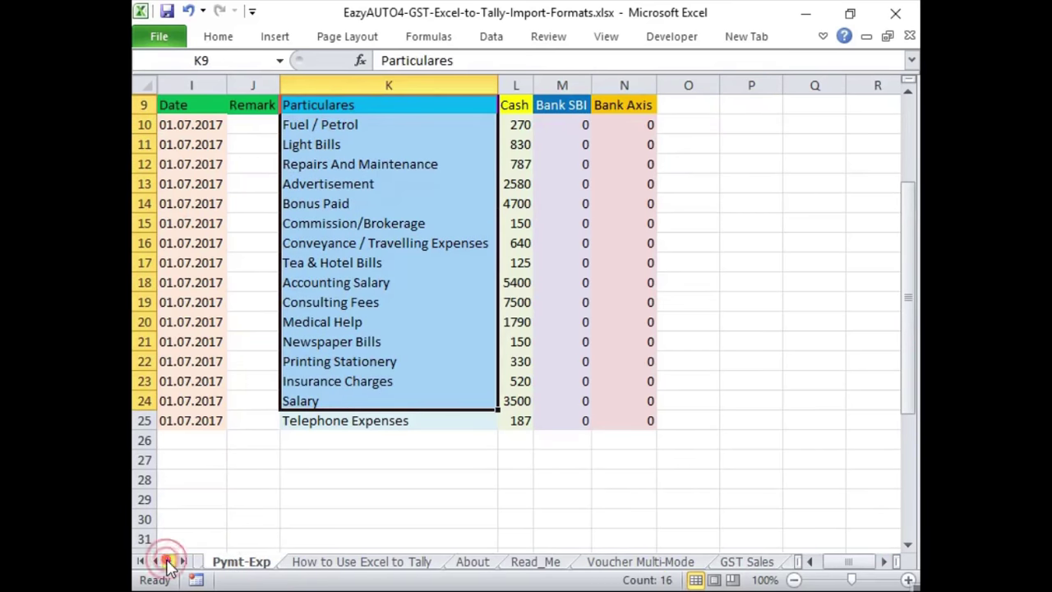
On GST Sales, check the CGST and higher GST rate amounts in row 4.
click(740, 563)
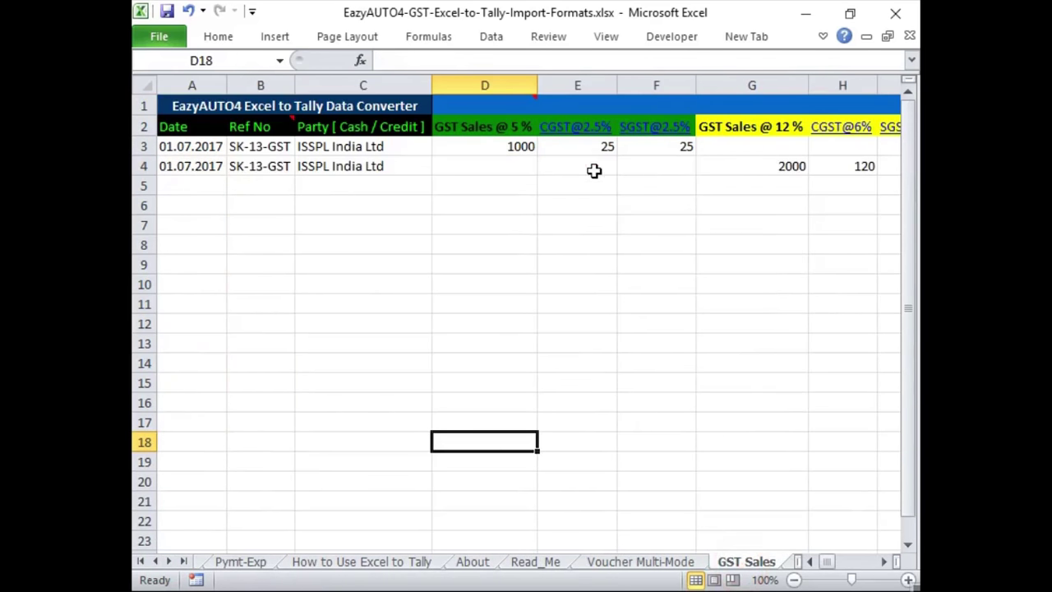
click(592, 170)
key(Right)
key(Right)
key(Right)
key(Right)
key(Right)
key(Right)
key(Right)
key(Right)
key(Right)
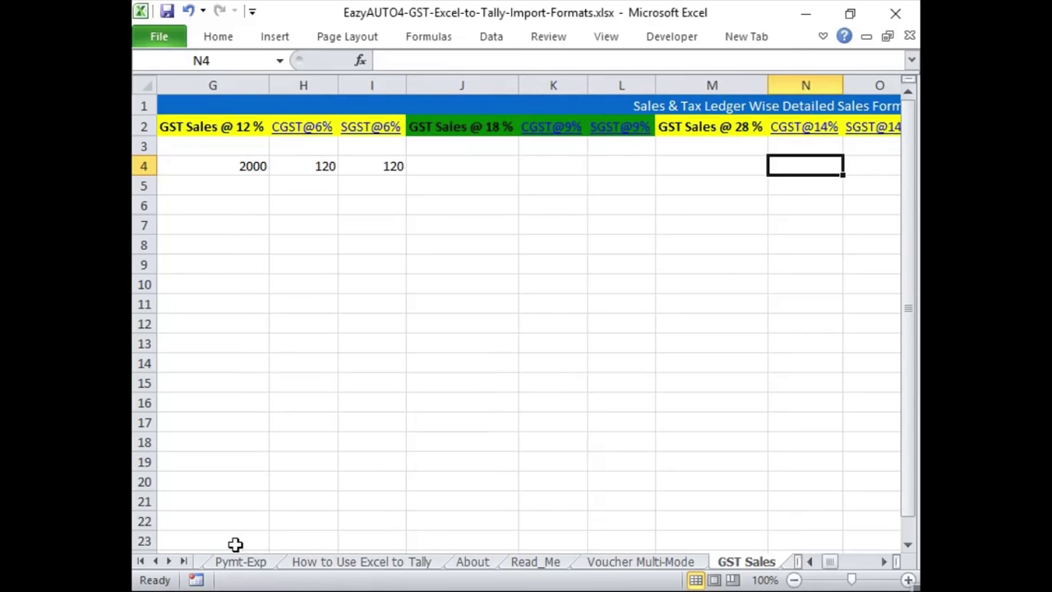
click(168, 561)
Look over GST Purchase and GST-Sales-Format-1's Blue Star split AC entry, then return to GST Sales.
click(761, 563)
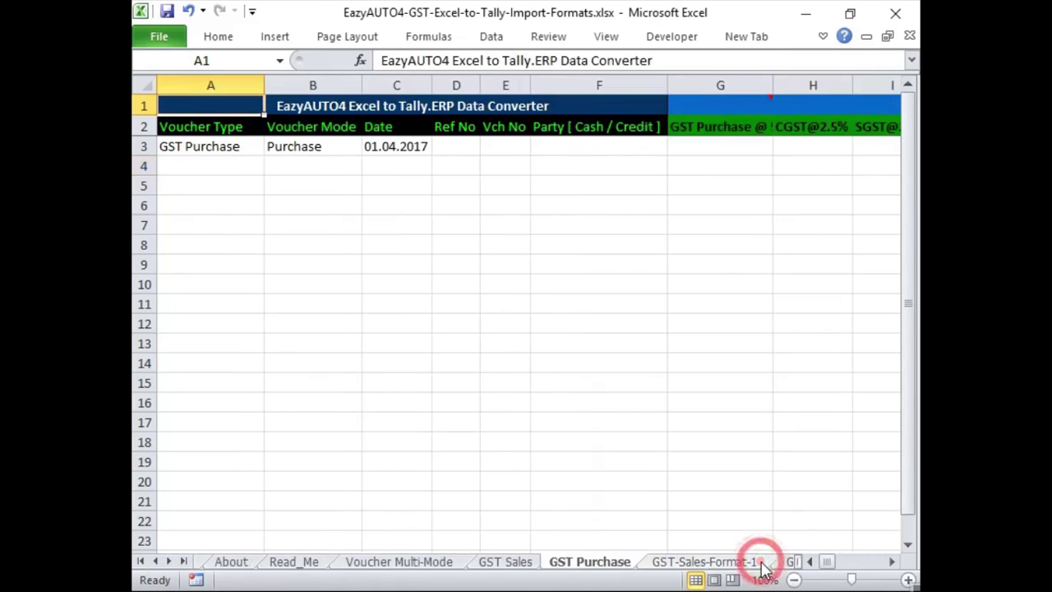
click(499, 564)
click(717, 564)
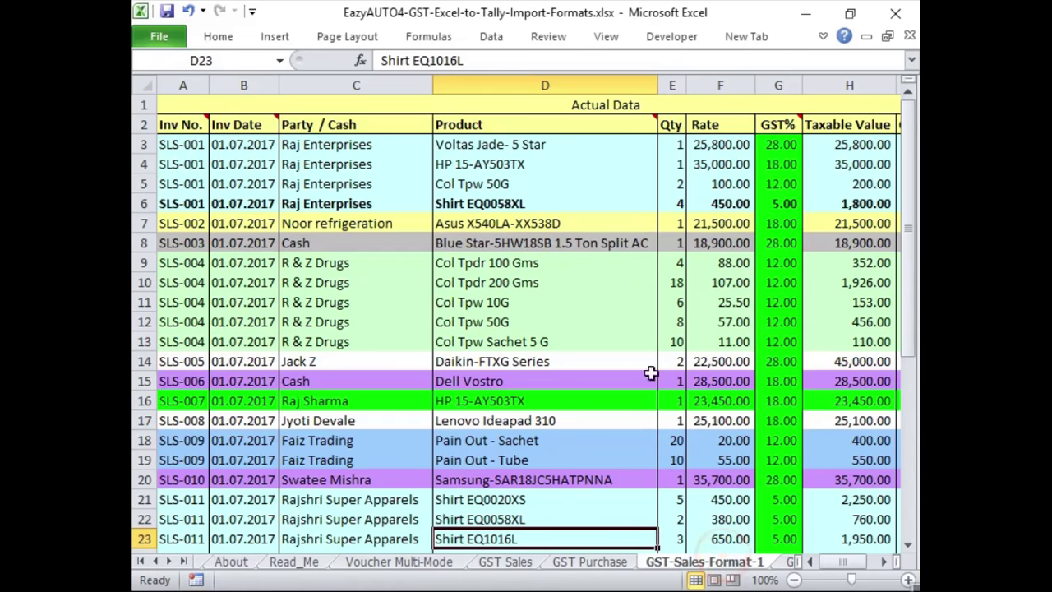
click(541, 240)
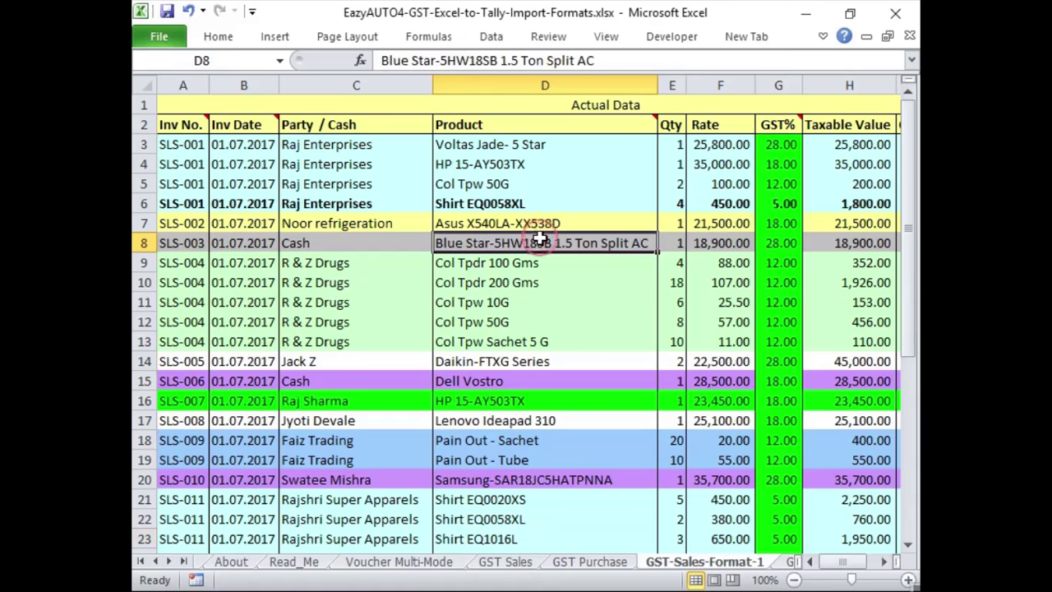
click(526, 564)
key(alt+Tab)
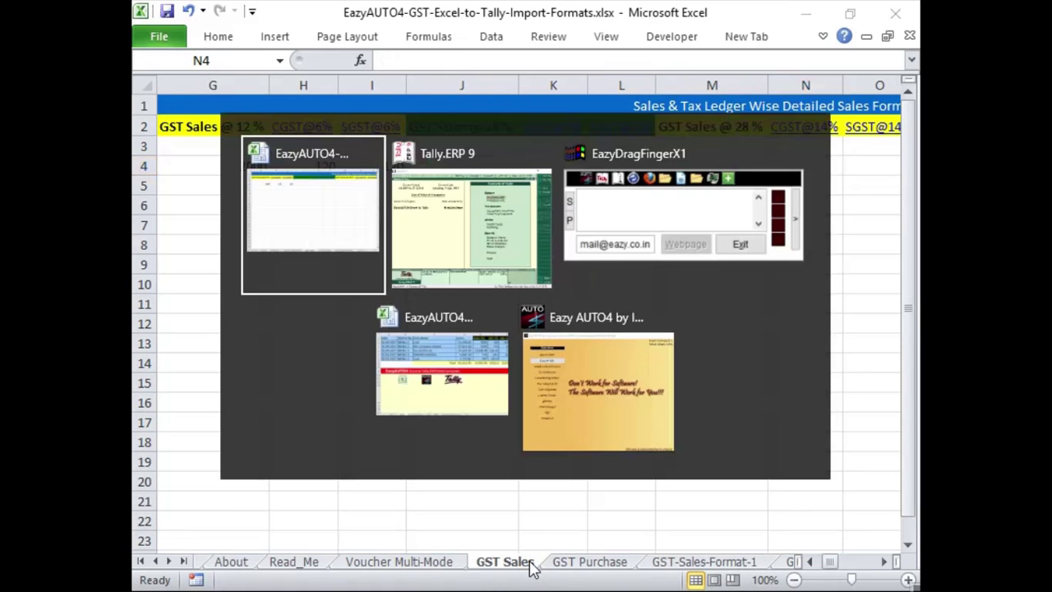
In Sample Data Formats, inspect Bill No: 3's sales and VAT amounts and the Loading Charges total.
click(441, 374)
click(514, 176)
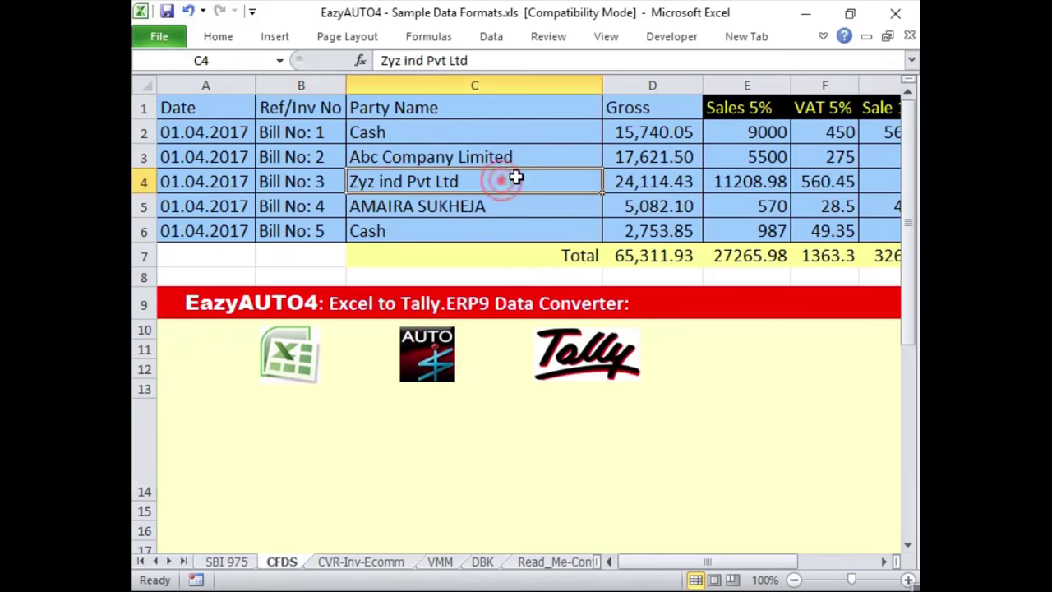
key(Right)
key(Right)
key(Right)
key(Right)
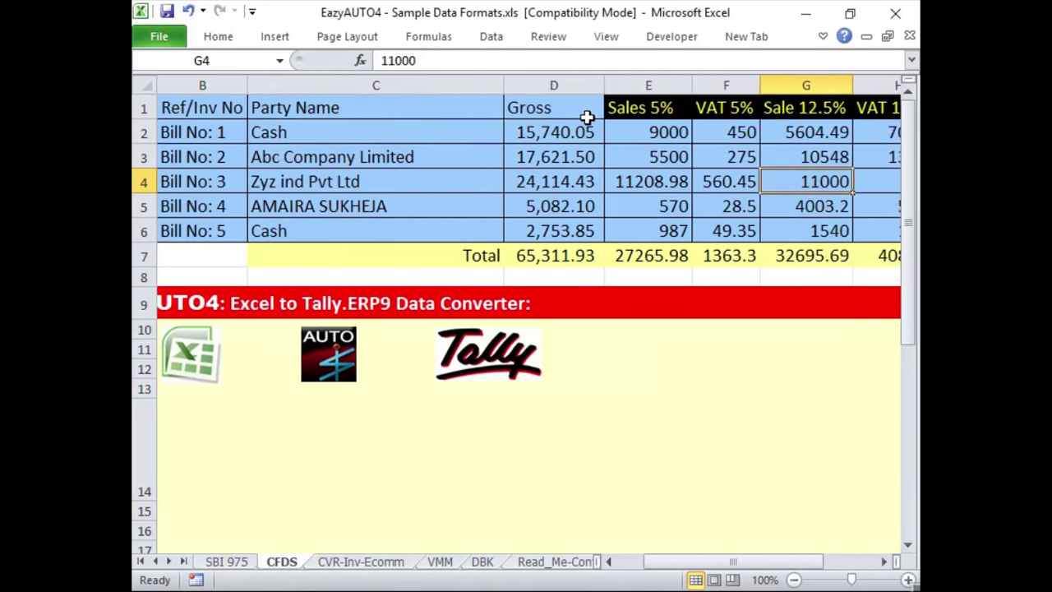
key(Right)
key(Right)
mouse_move(305, 108)
mouse_down()
mouse_move(674, 153)
mouse_move(669, 168)
mouse_up()
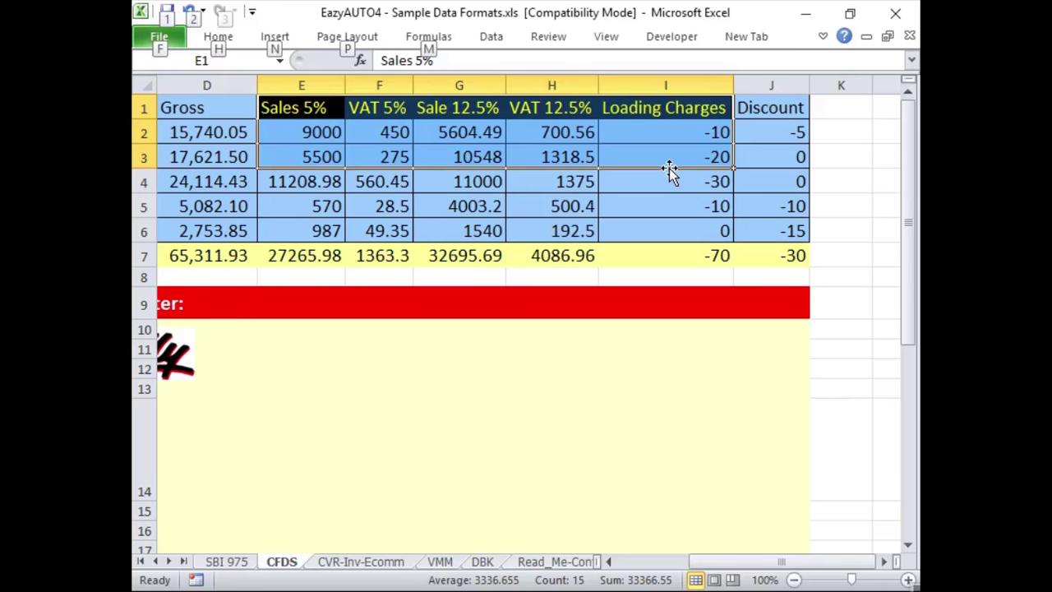
click(700, 259)
Switch from Excel to Tally.ERP 9, then bring the Eazy AUTO4 window forward.
key(alt+Tab)
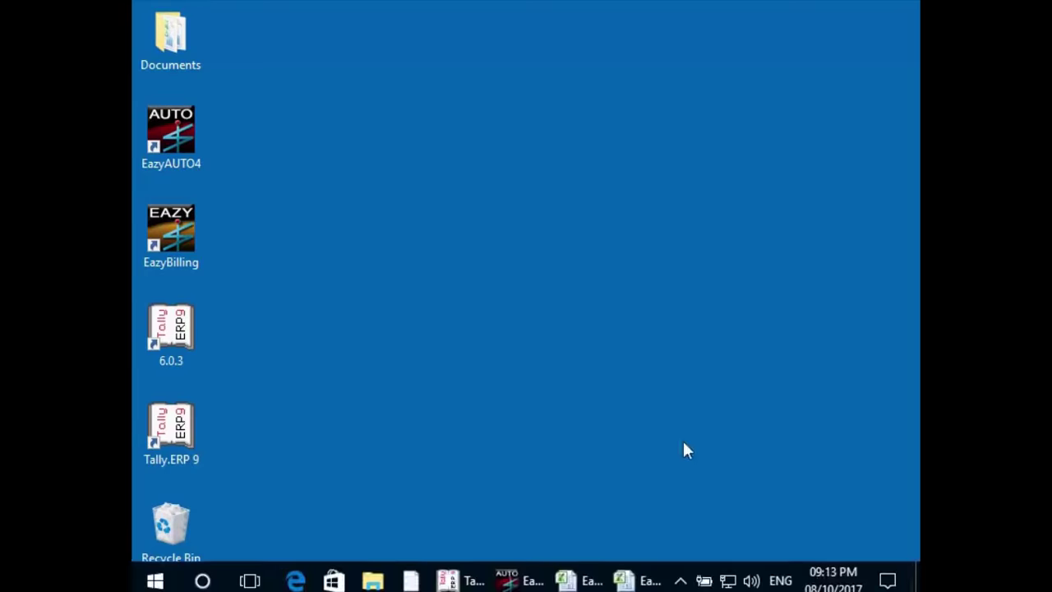
click(451, 381)
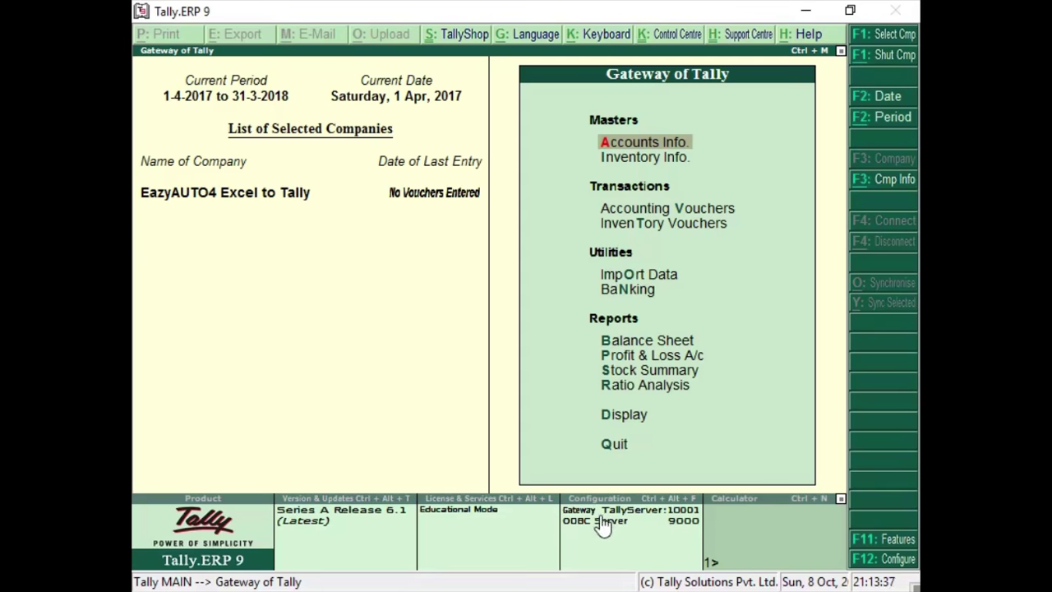
key(alt+Tab)
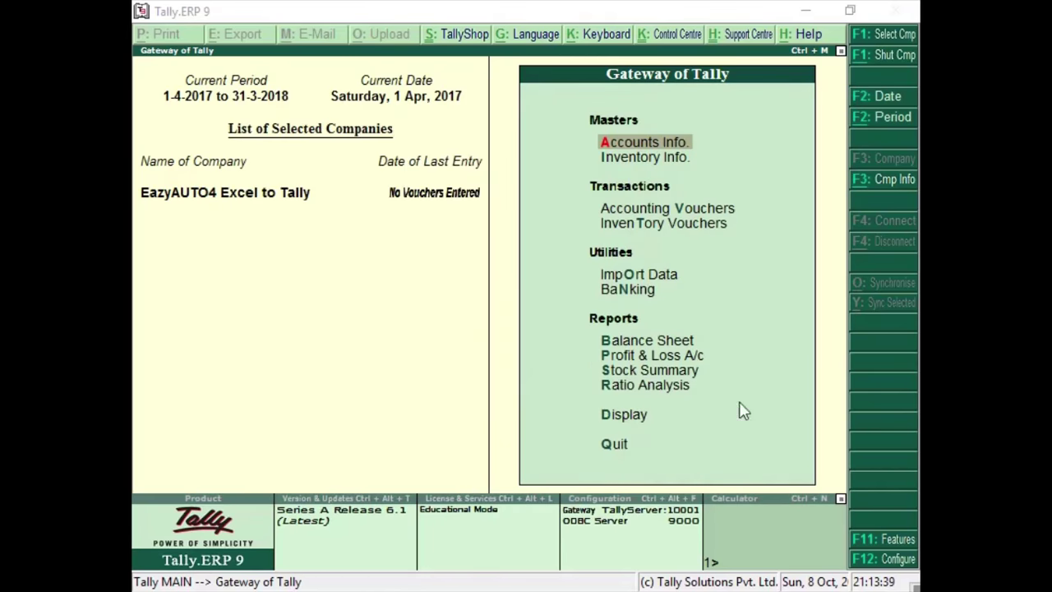
key(super)
key(alt+Tab)
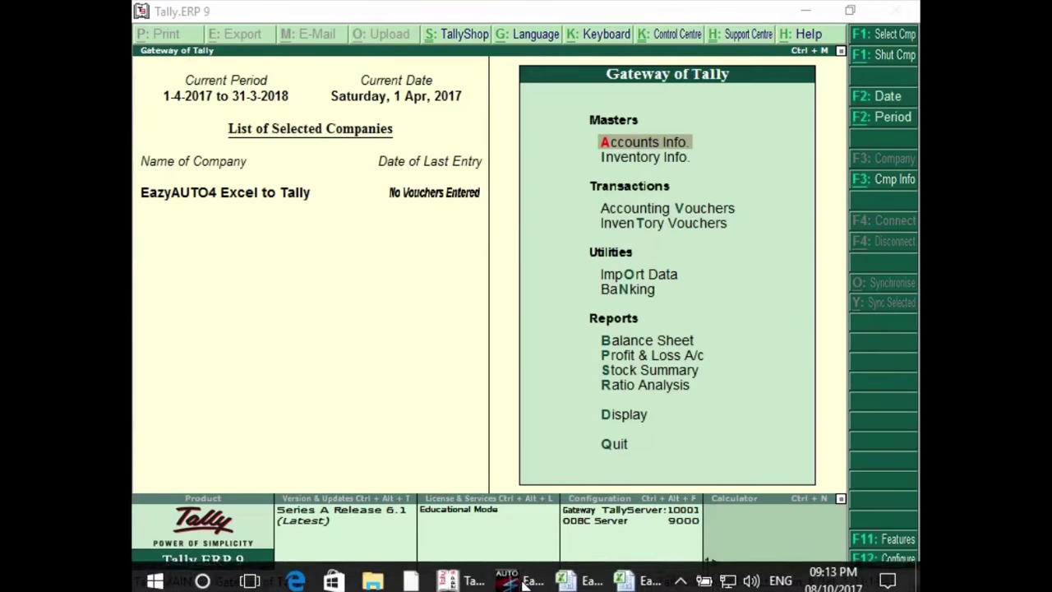
click(524, 581)
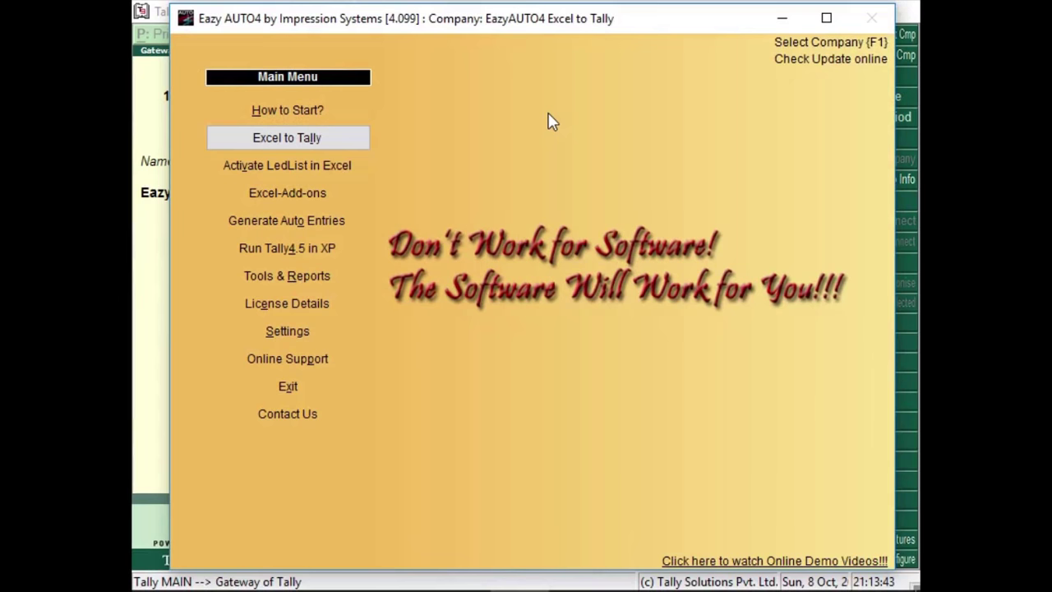
Pick EazyAUTO4 Excel to Tally from the F1 company list and open the Excel to Tally menu.
key(F1)
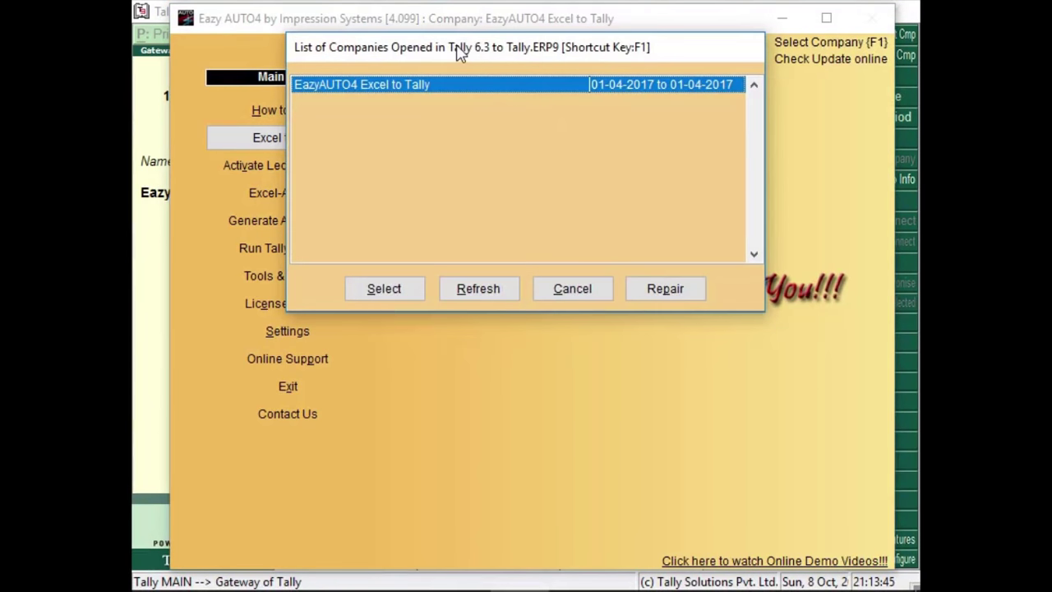
drag(500, 98, 556, 92)
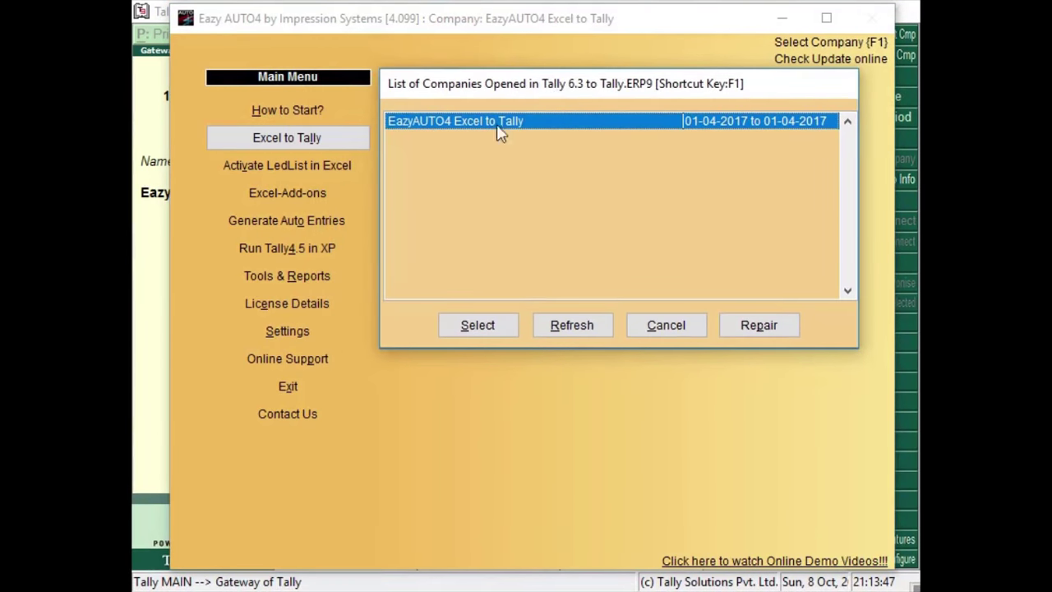
click(491, 327)
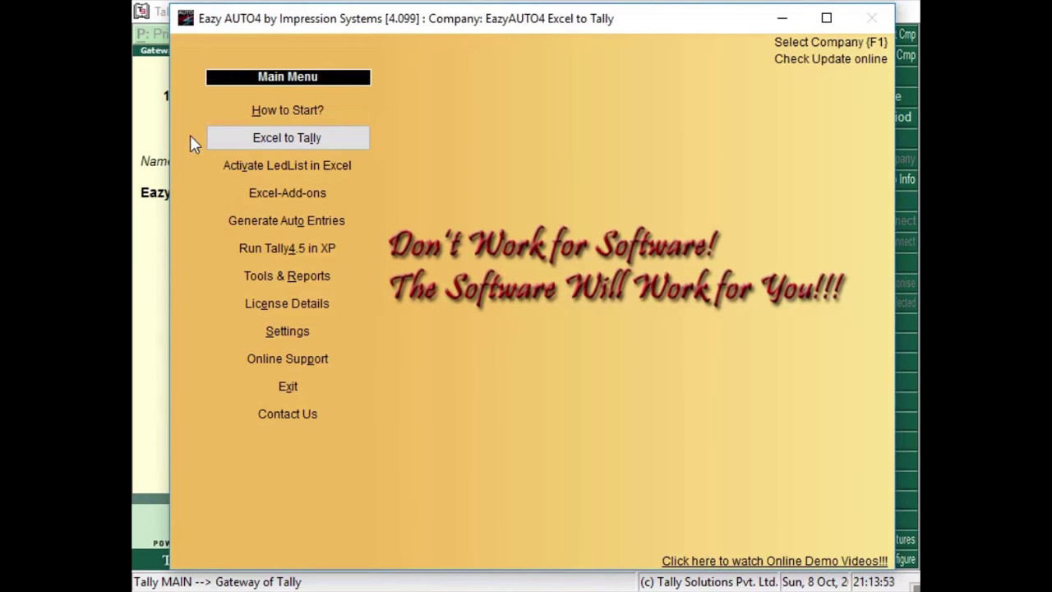
click(345, 139)
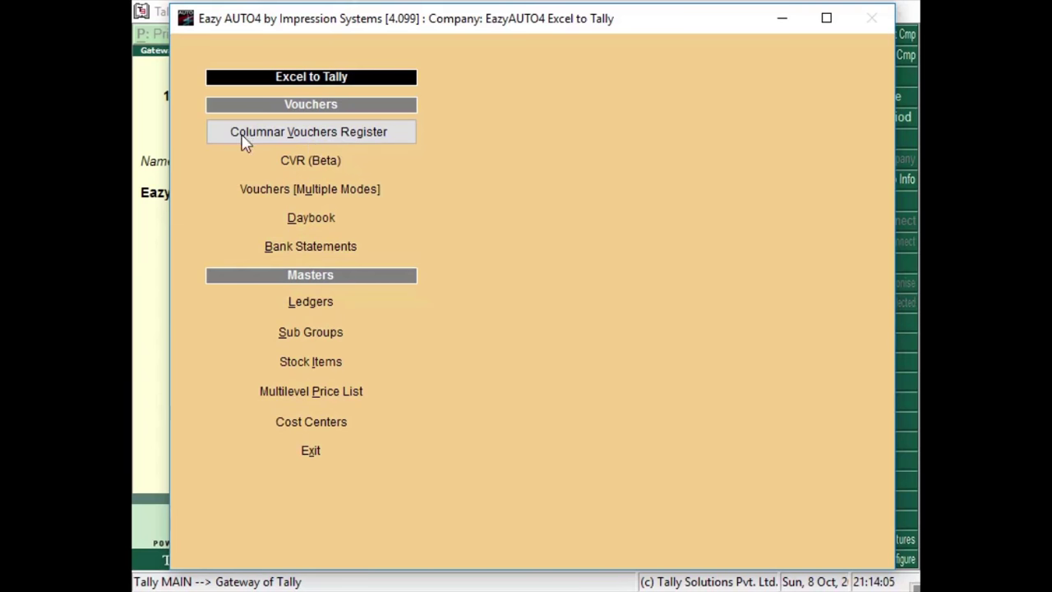
Launch the Columnar Vouchers Register template entriesregx.xls in Excel and view its Cash ledger entry.
click(308, 133)
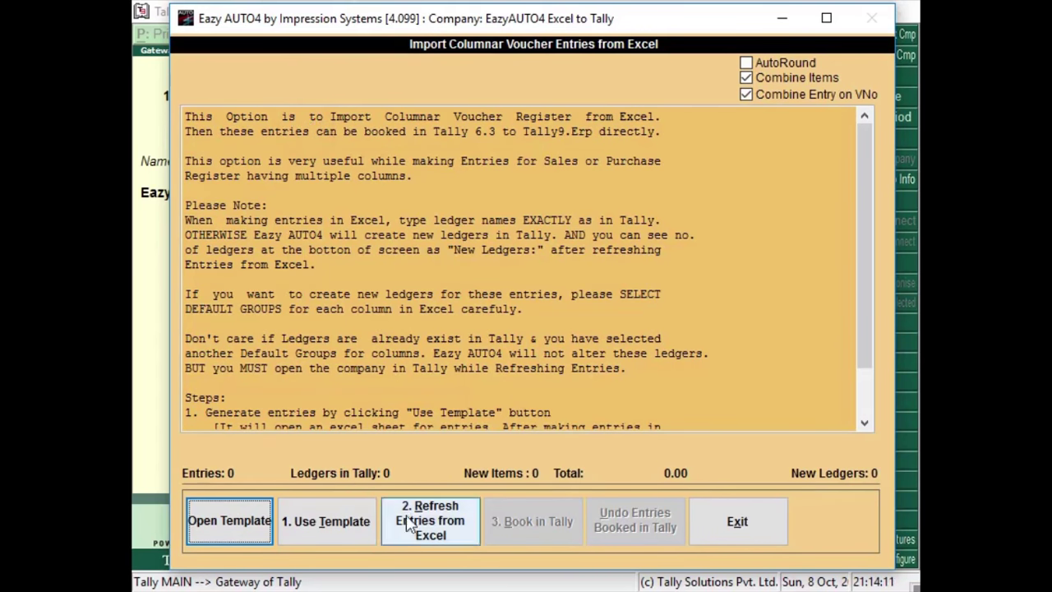
click(351, 529)
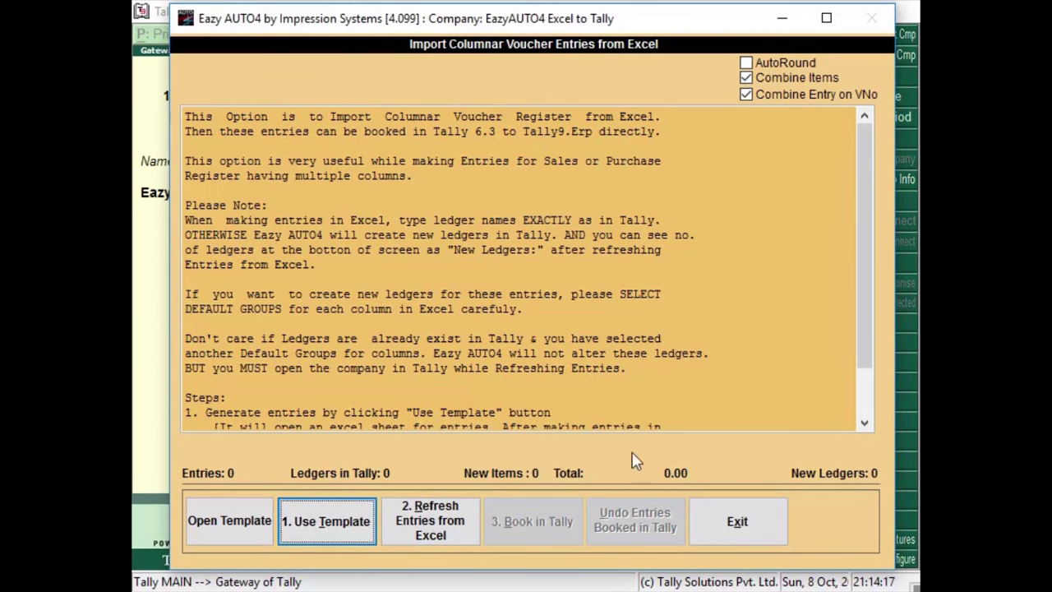
key(alt+Tab)
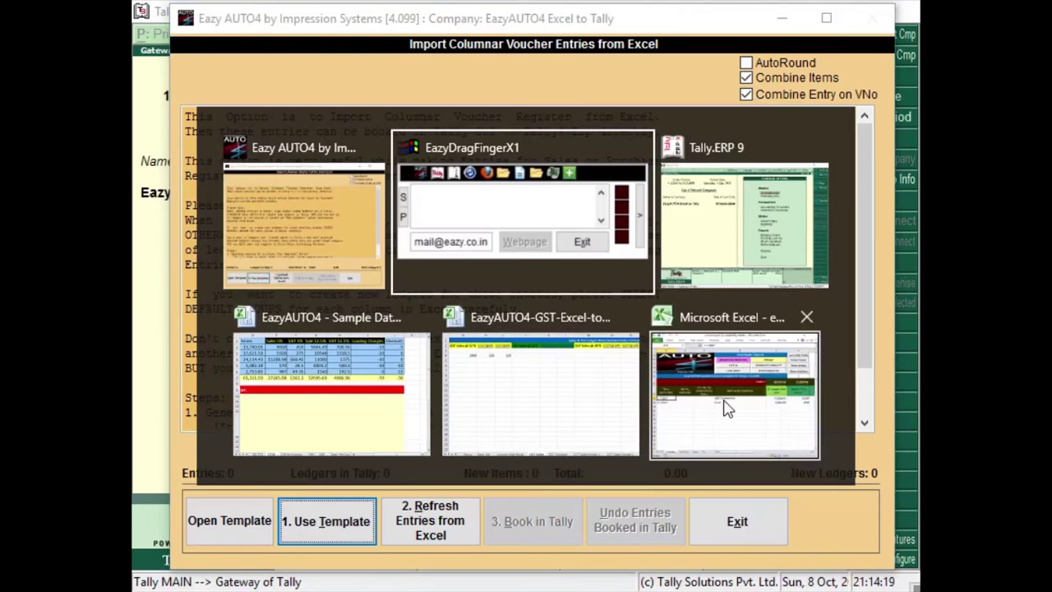
click(727, 409)
click(469, 329)
drag(211, 310, 216, 349)
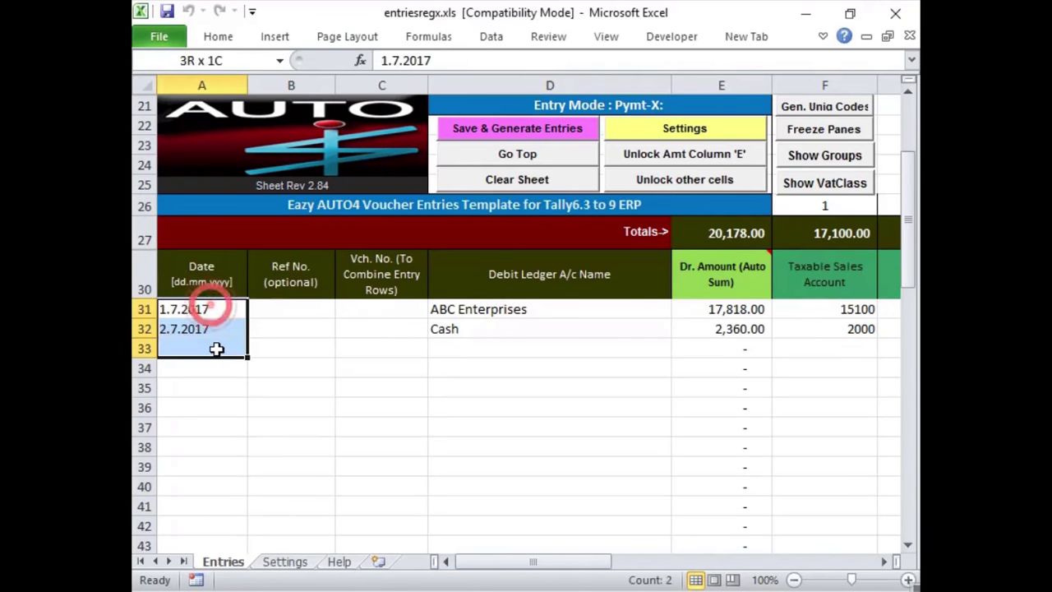
click(272, 324)
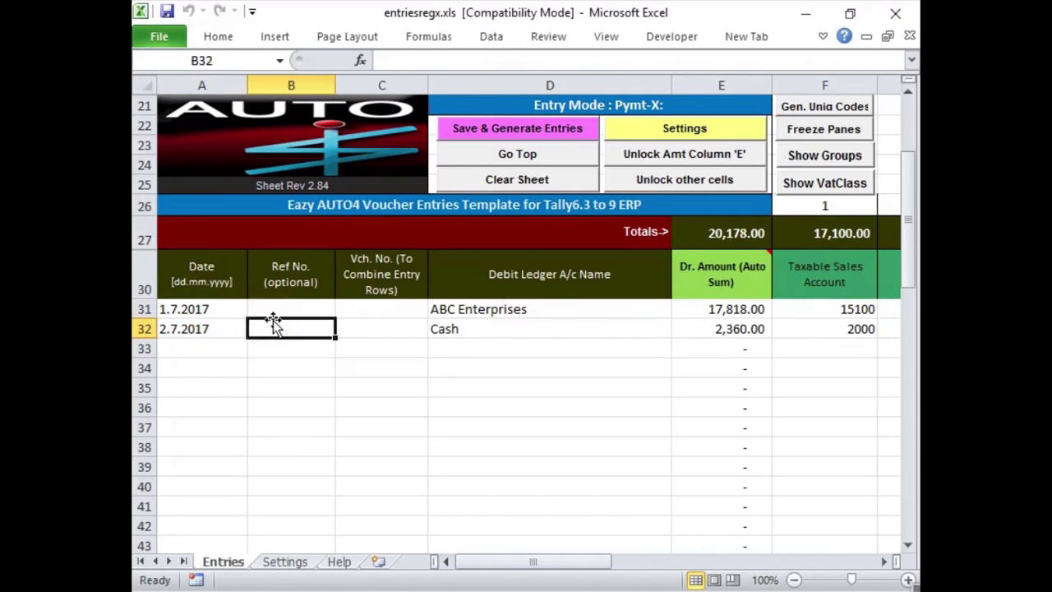
key(Right)
key(Right)
key(Right)
key(Right)
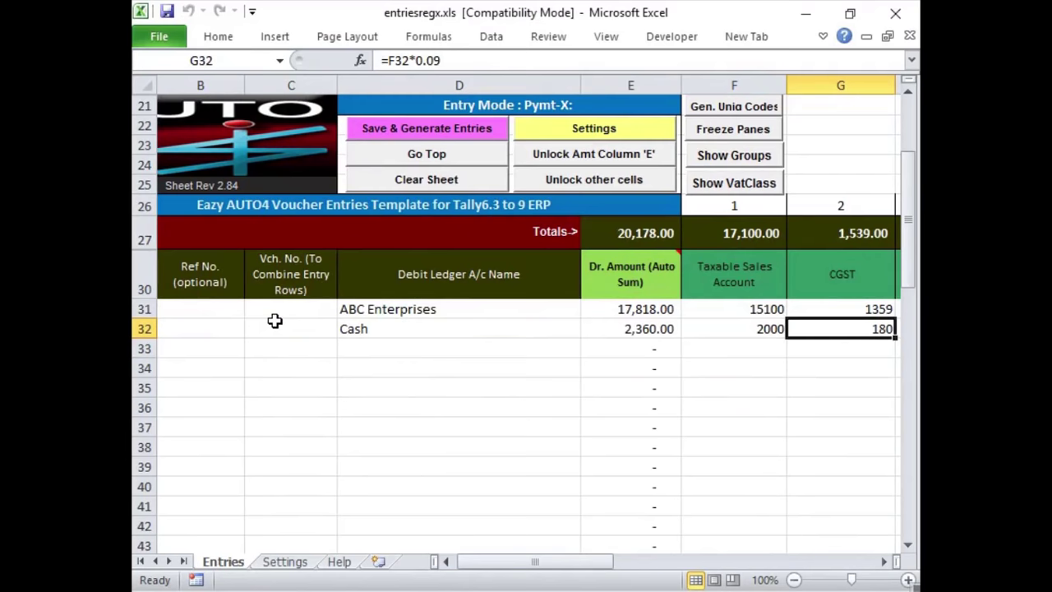
key(Right)
key(Right)
drag(535, 562, 531, 562)
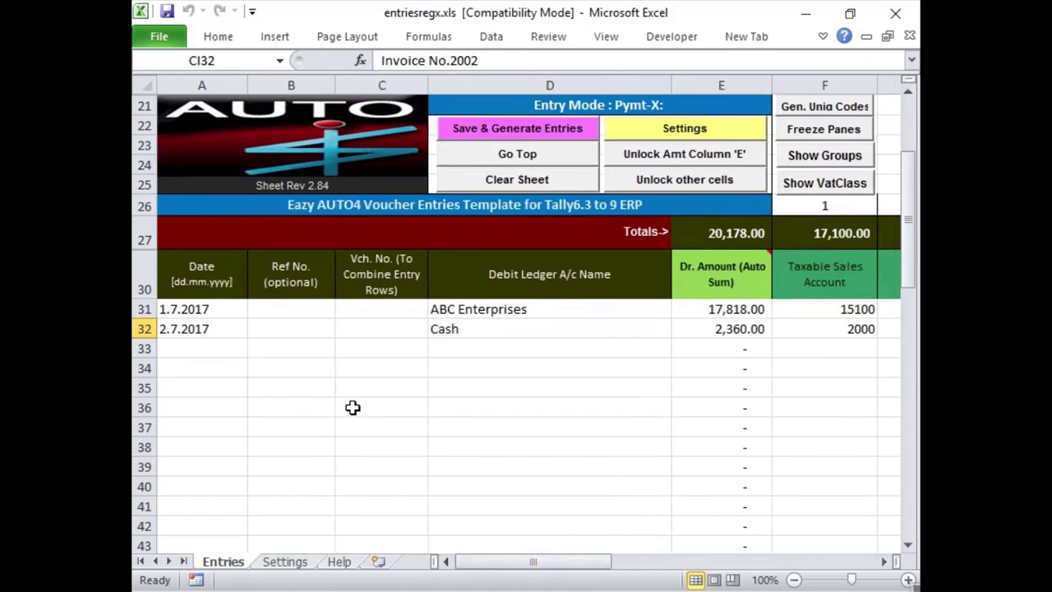
click(353, 408)
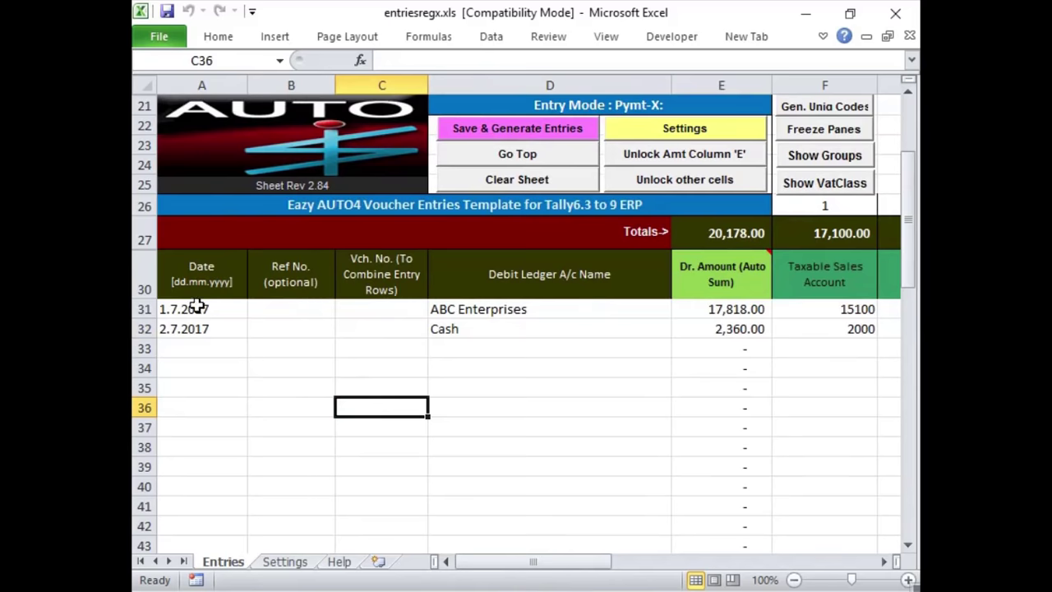
drag(198, 306, 206, 382)
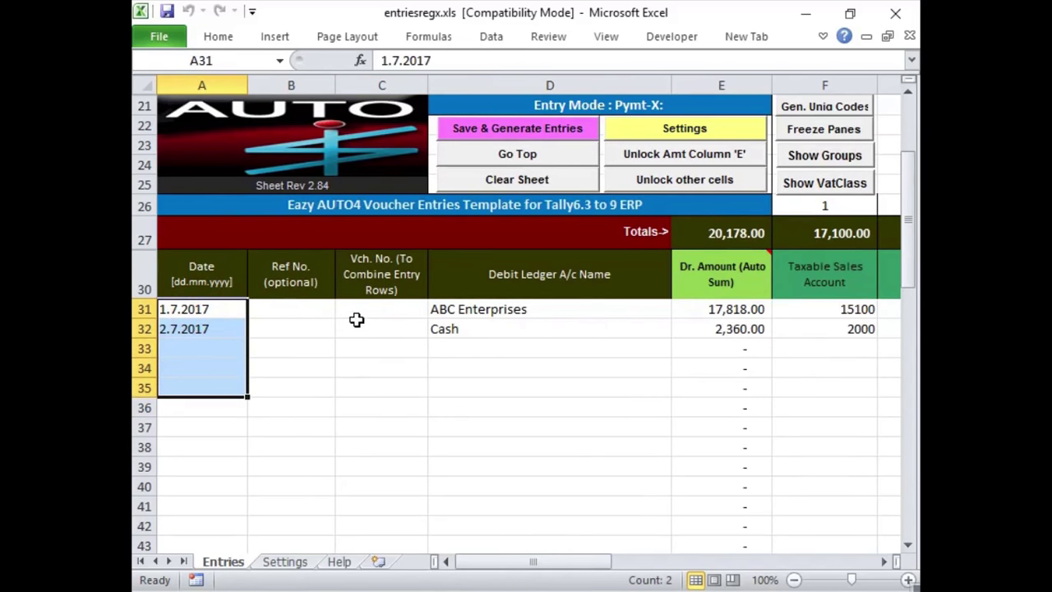
drag(356, 320, 371, 400)
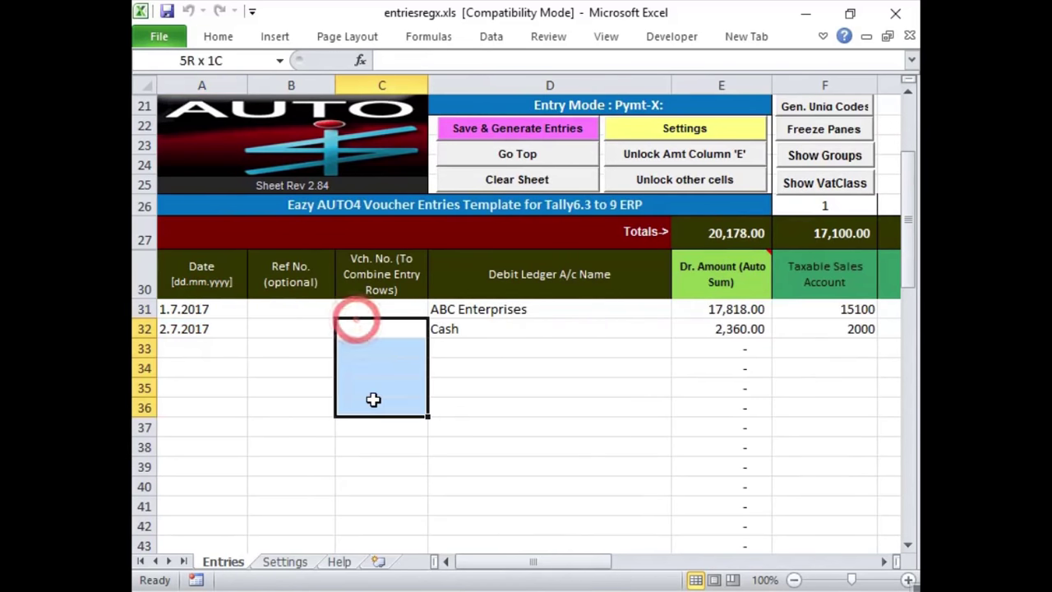
click(205, 308)
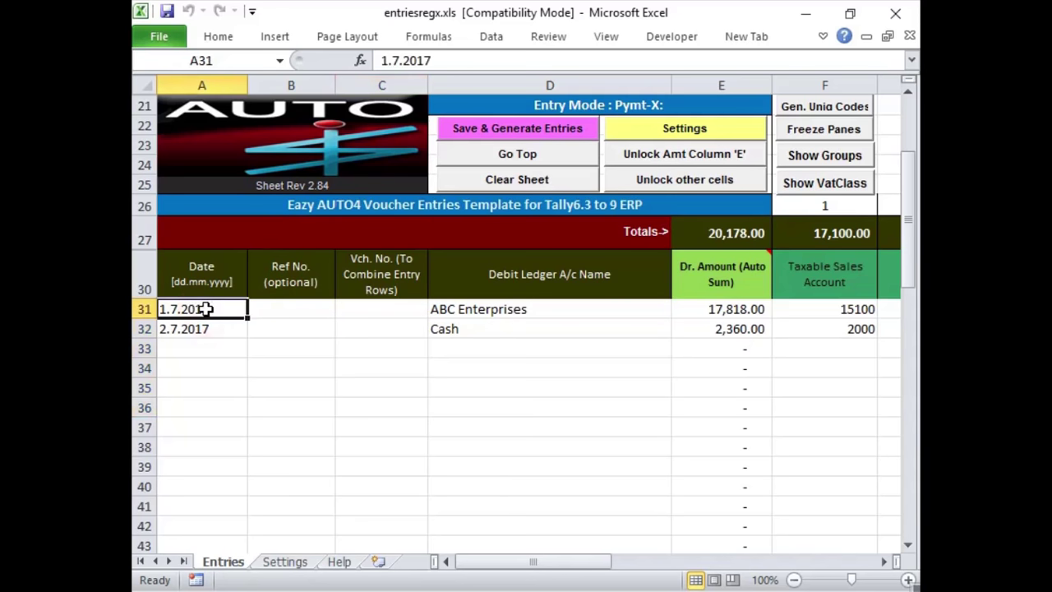
click(291, 346)
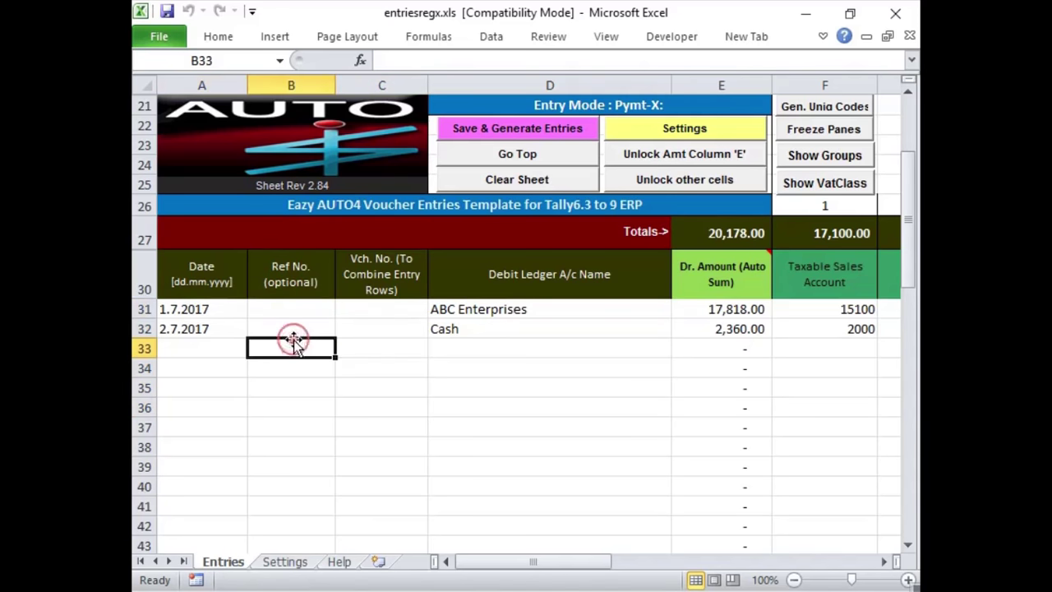
drag(575, 566, 535, 561)
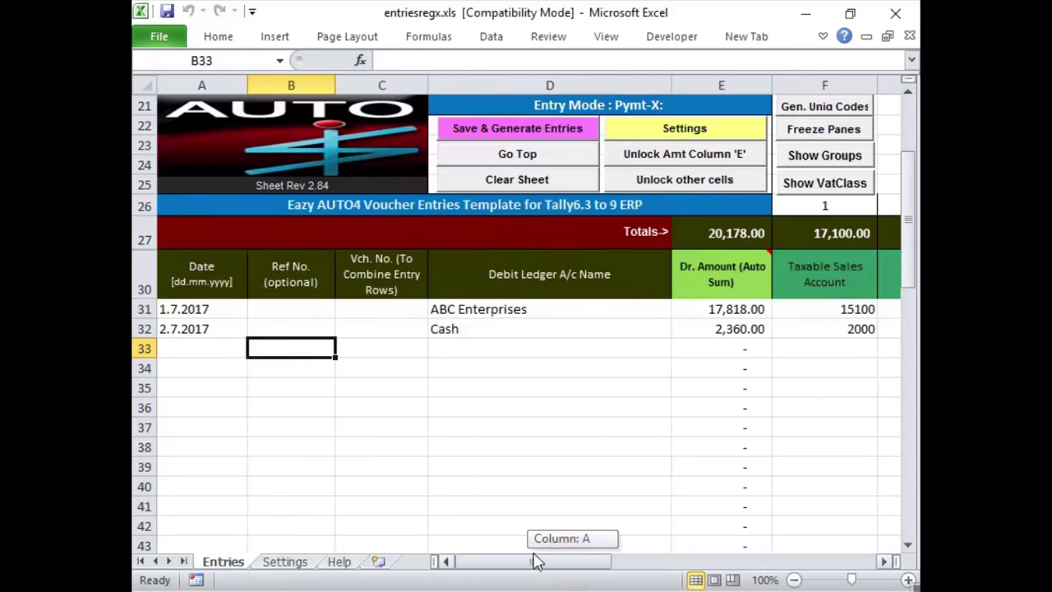
click(468, 357)
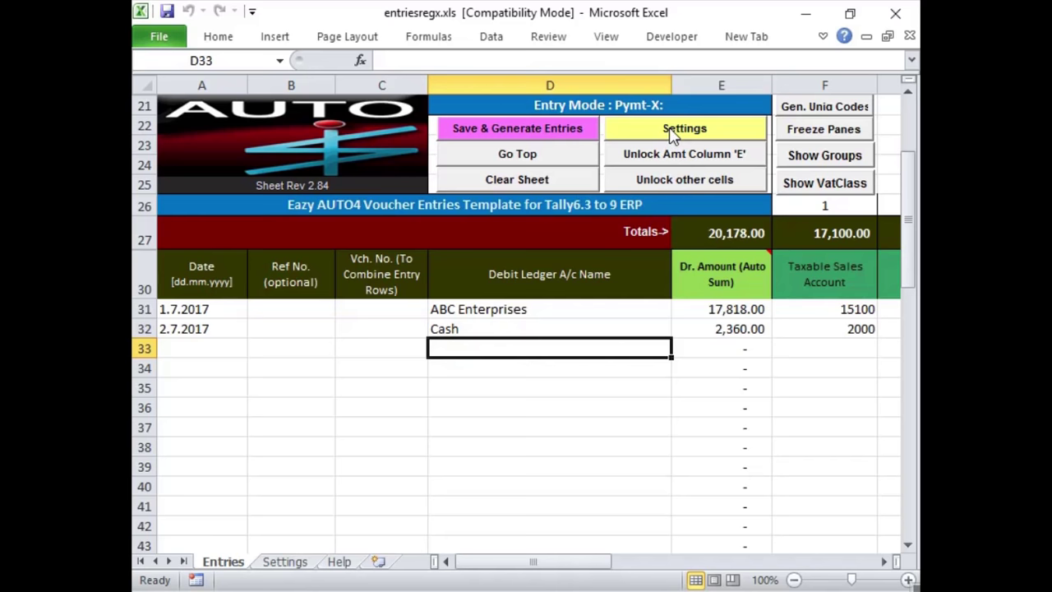
Open the template's Settings sheet and scroll down to the import mapping section.
click(675, 135)
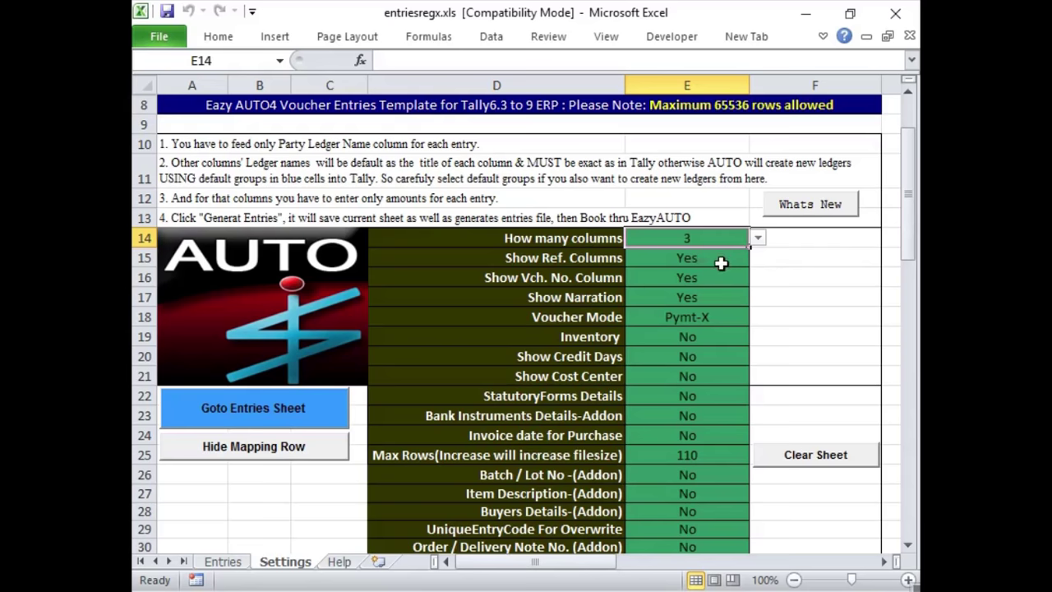
scroll(721, 263, down, 1)
scroll(721, 263, down, 3)
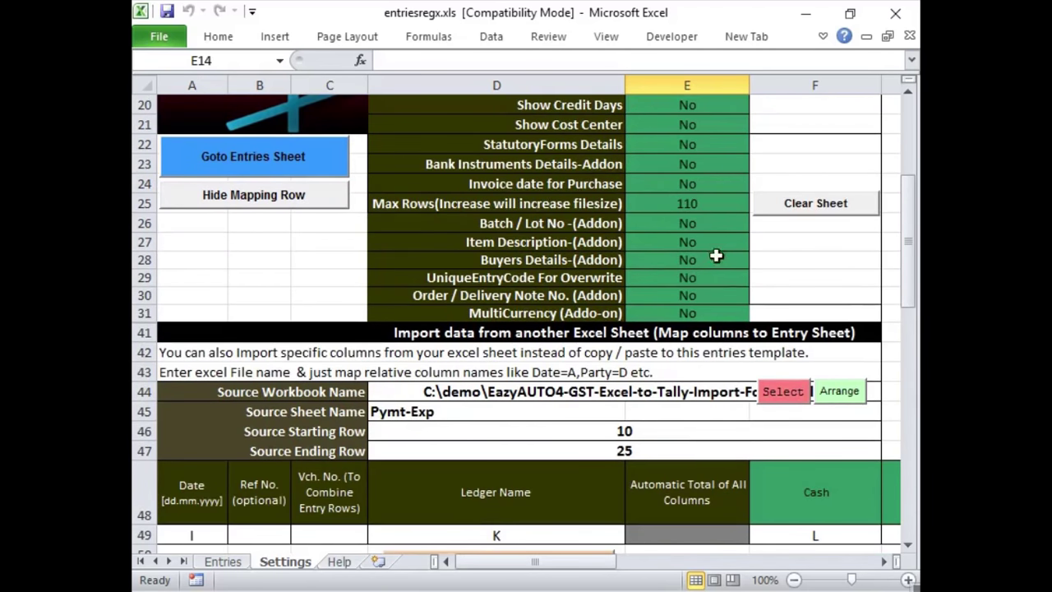
drag(567, 561, 586, 568)
Select the Cash, Bank1 and Bank2 mapping headings in F48:H48.
click(670, 505)
key(Right)
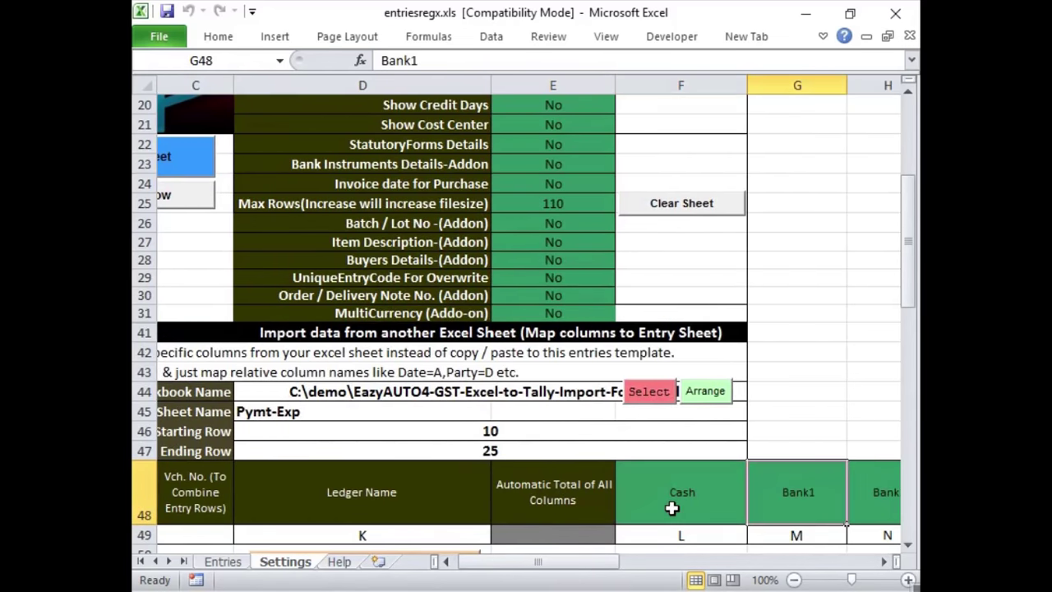
key(Right)
key(Left)
key(Left)
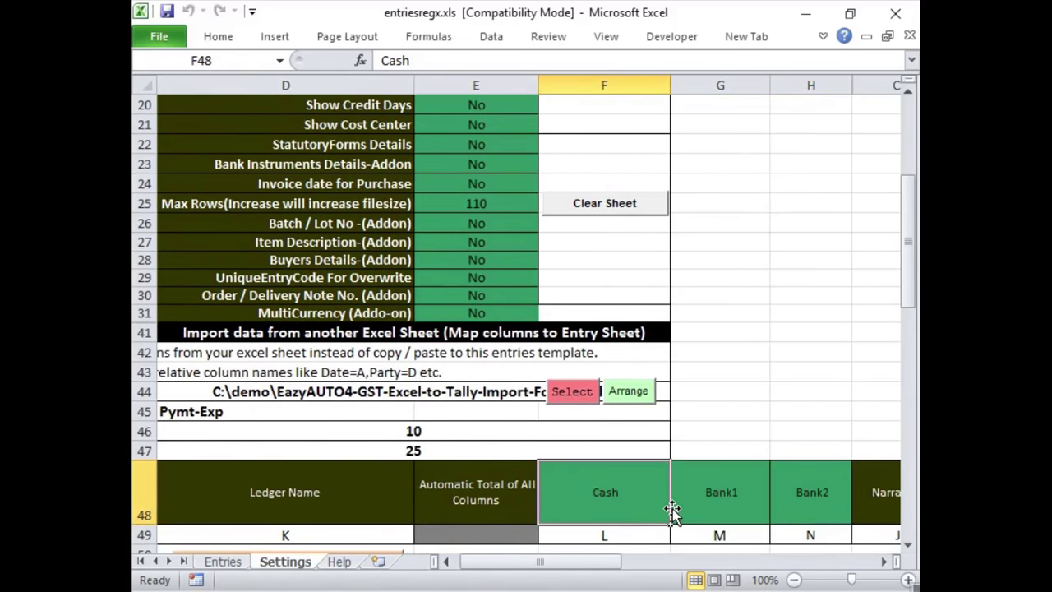
key(shift+Right)
key(shift+Right)
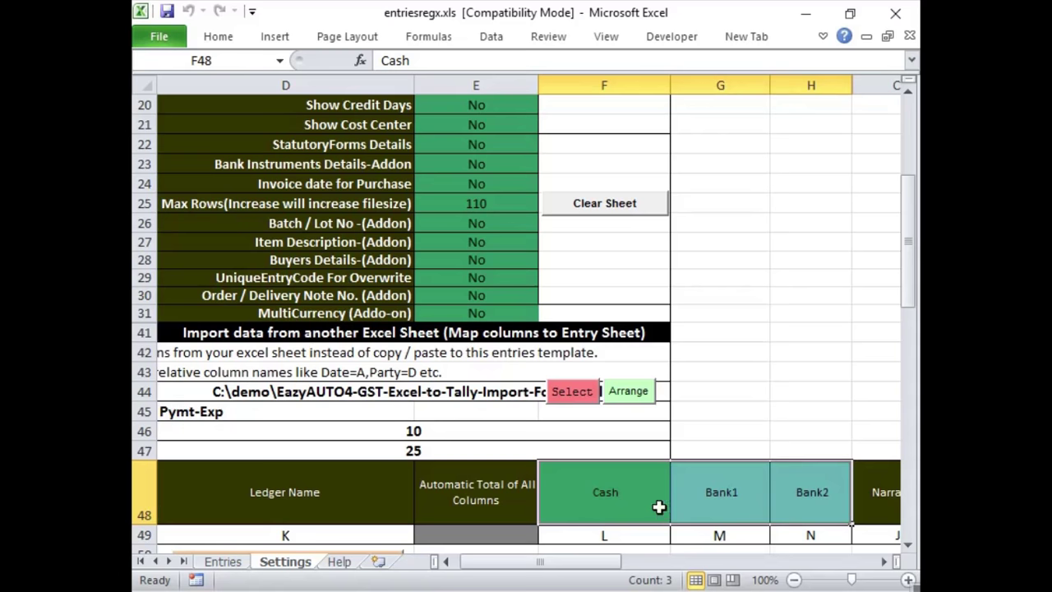
click(650, 503)
drag(580, 505, 819, 511)
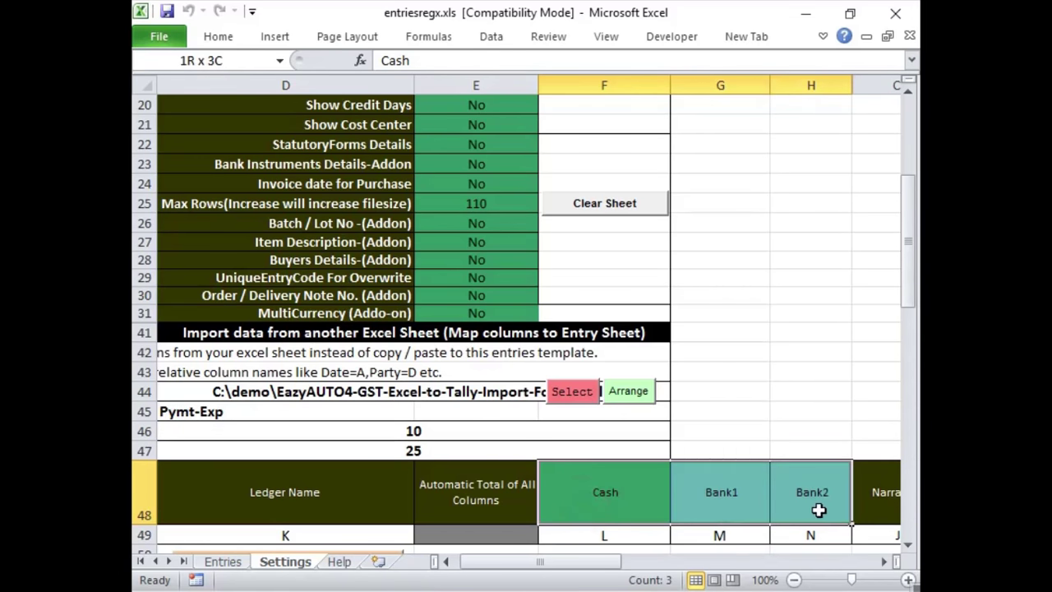
click(613, 493)
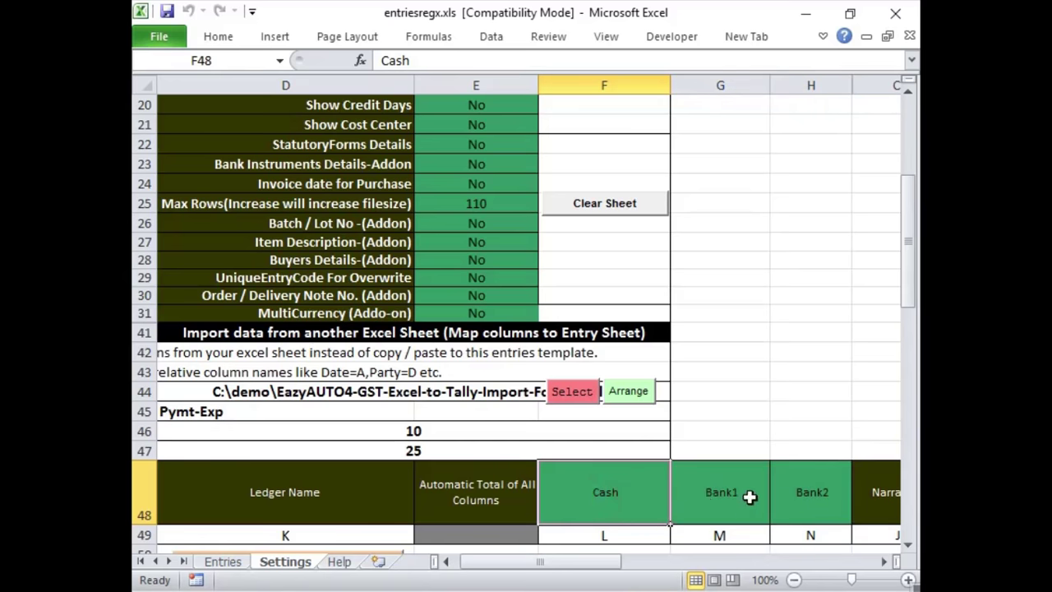
click(747, 495)
click(818, 500)
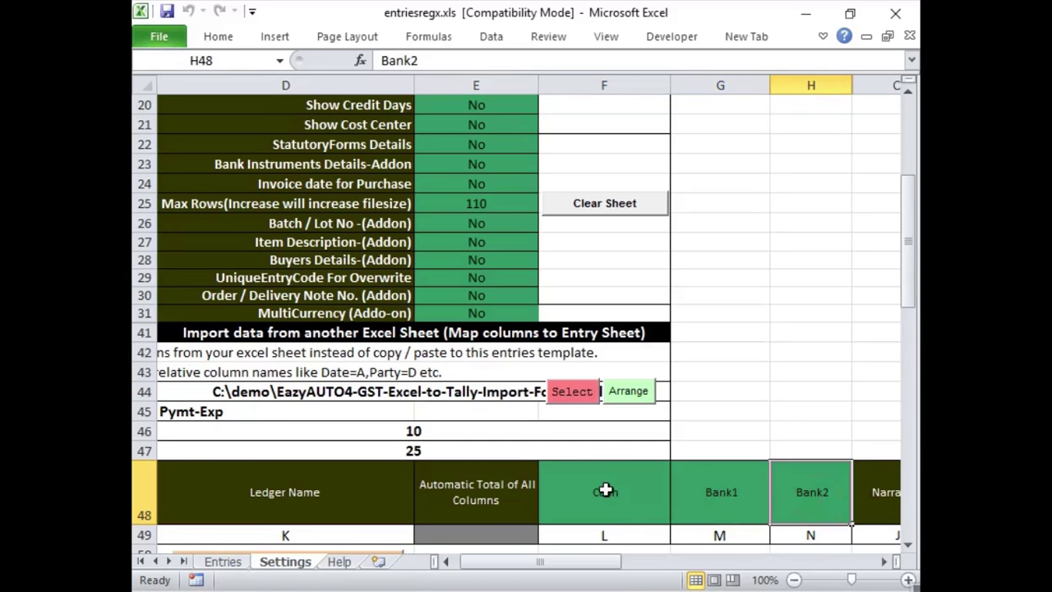
click(604, 491)
drag(655, 491, 812, 493)
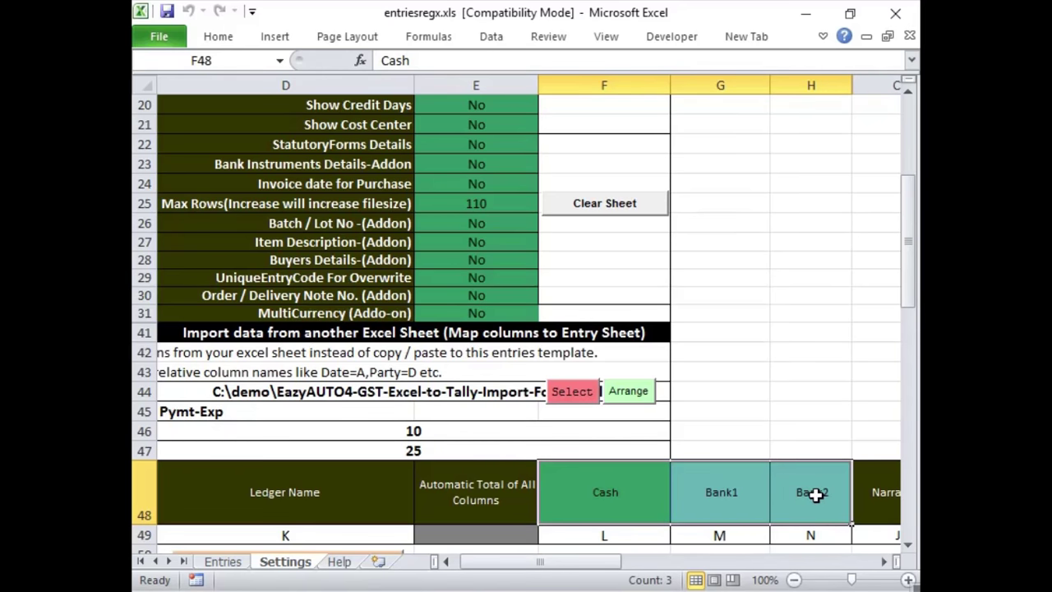
key(alt+Tab)
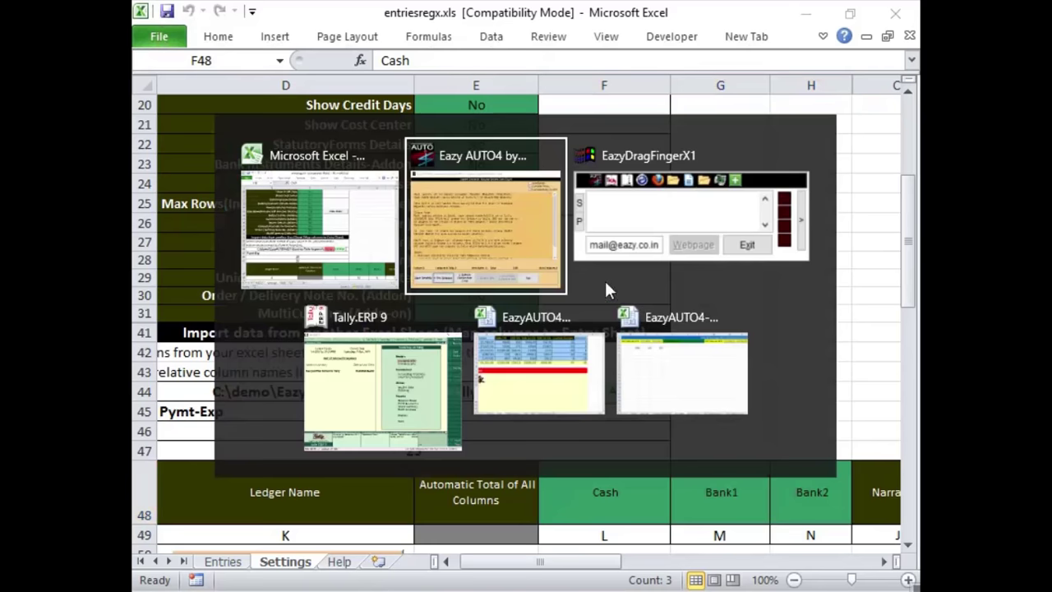
click(683, 374)
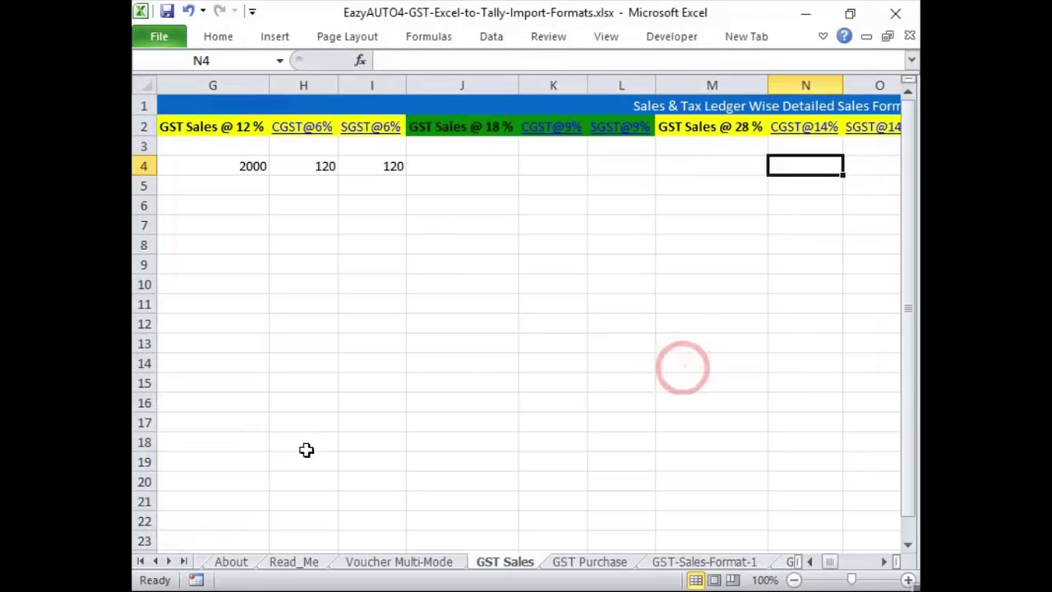
click(142, 562)
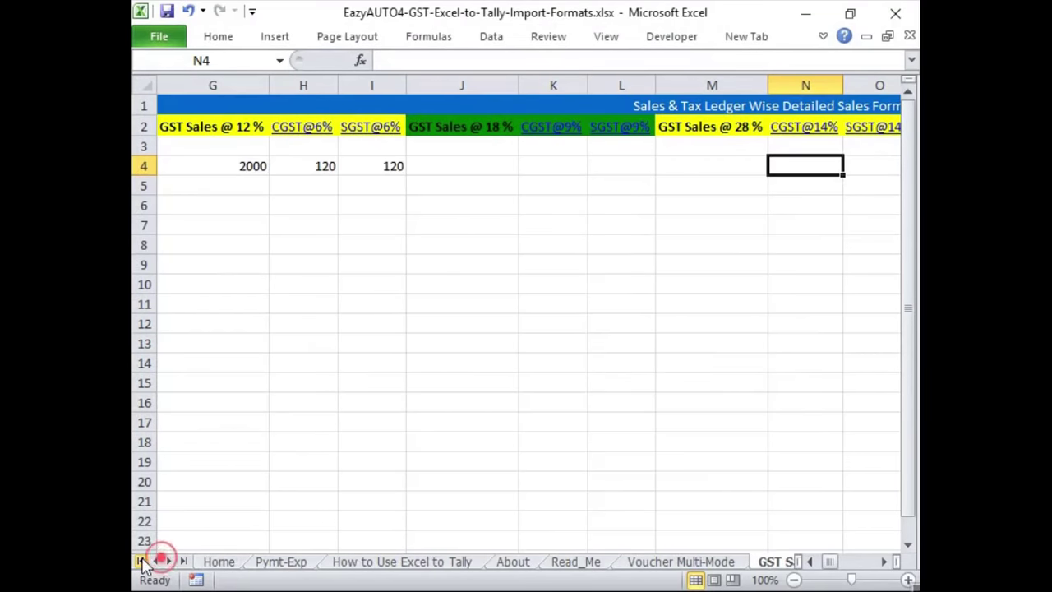
click(284, 561)
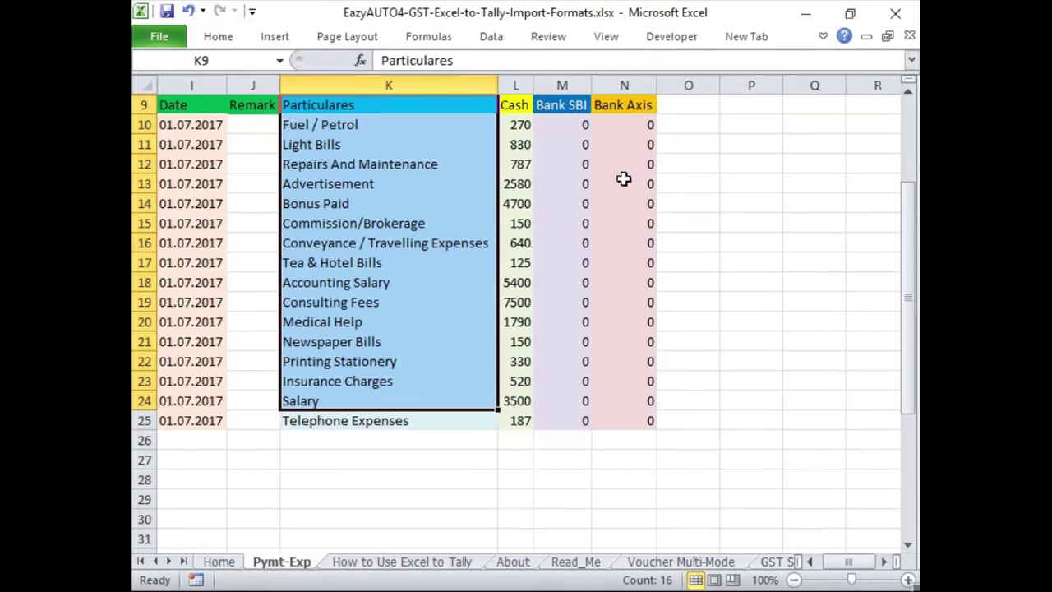
click(507, 104)
mouse_move(507, 104)
mouse_down()
mouse_move(571, 101)
mouse_move(513, 101)
mouse_up()
click(568, 104)
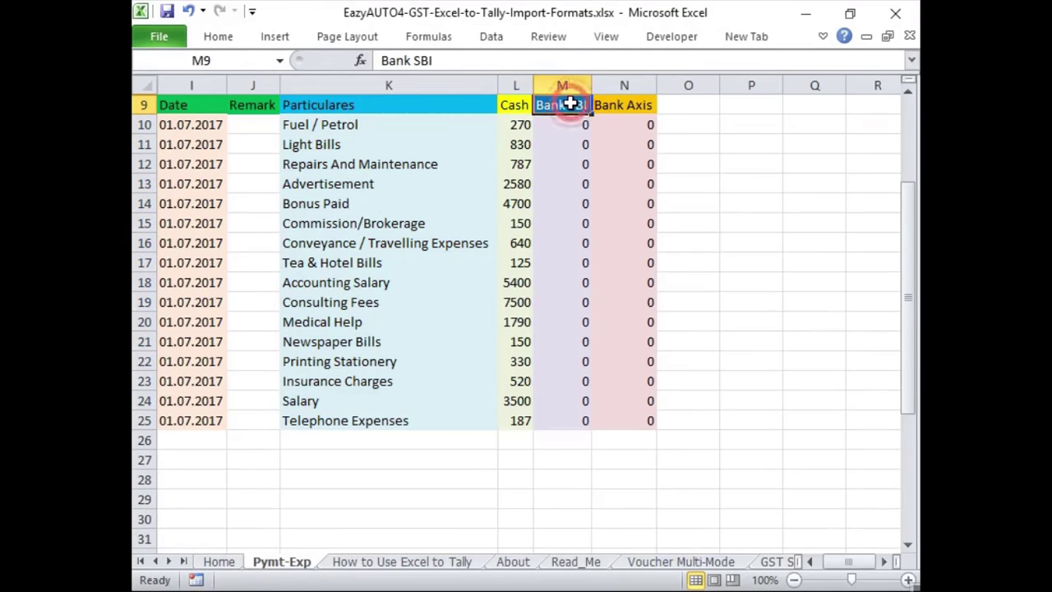
click(576, 125)
drag(573, 138, 580, 432)
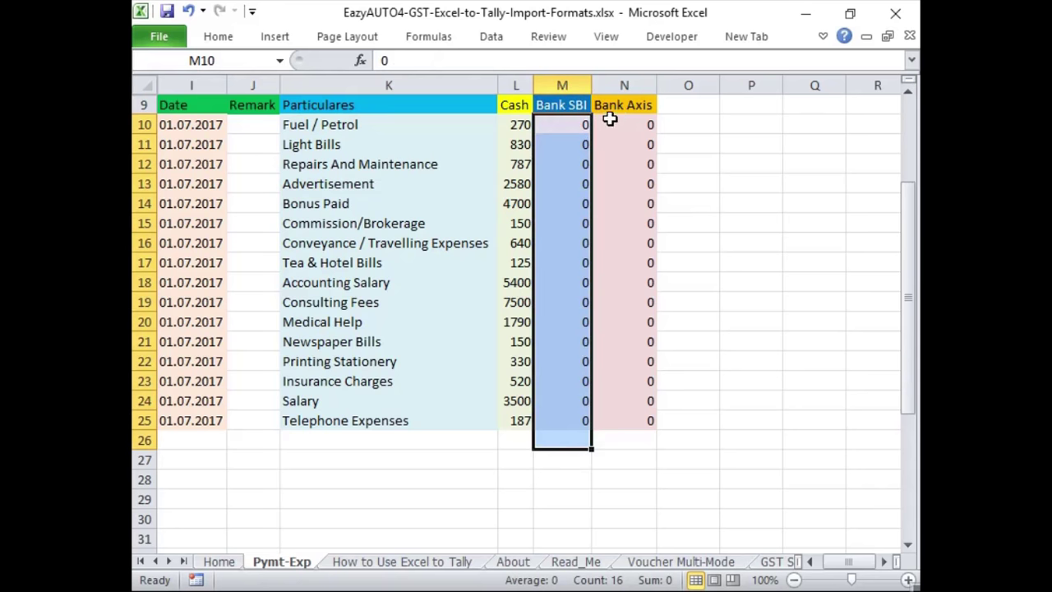
drag(515, 105, 626, 104)
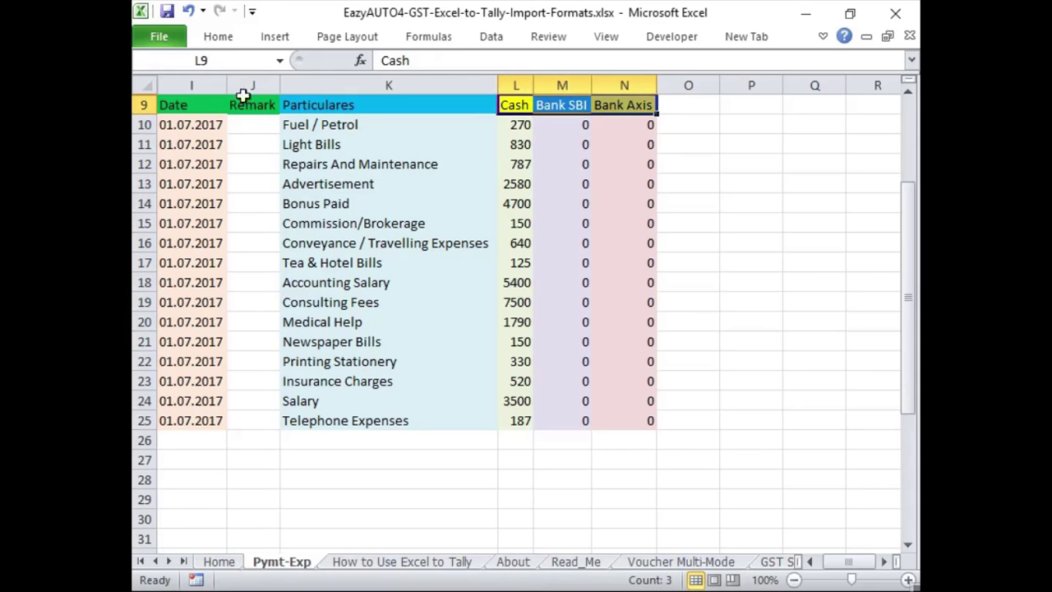
click(182, 105)
click(349, 103)
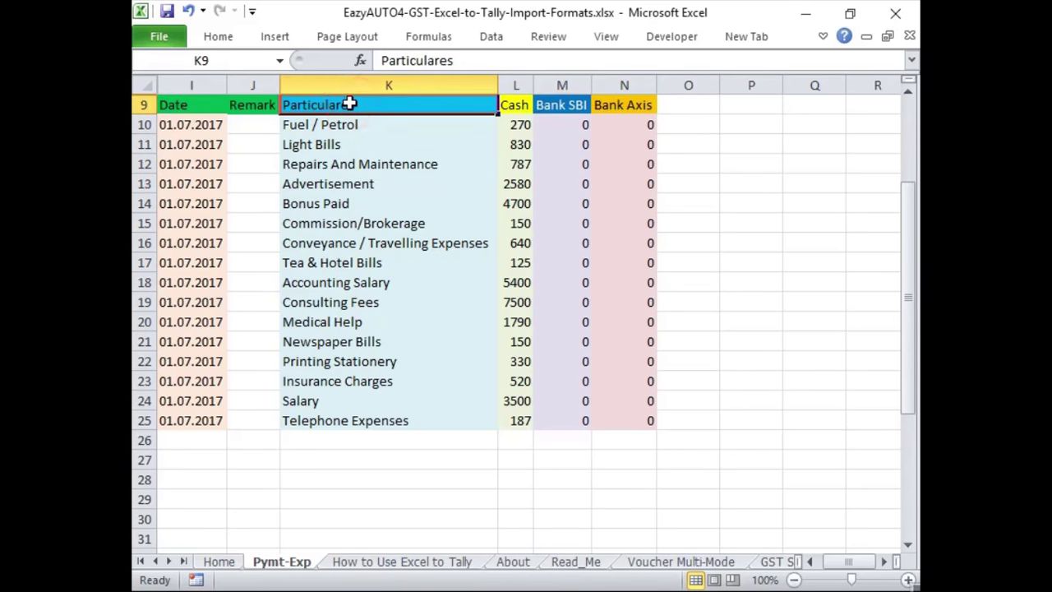
drag(349, 104, 364, 387)
click(363, 342)
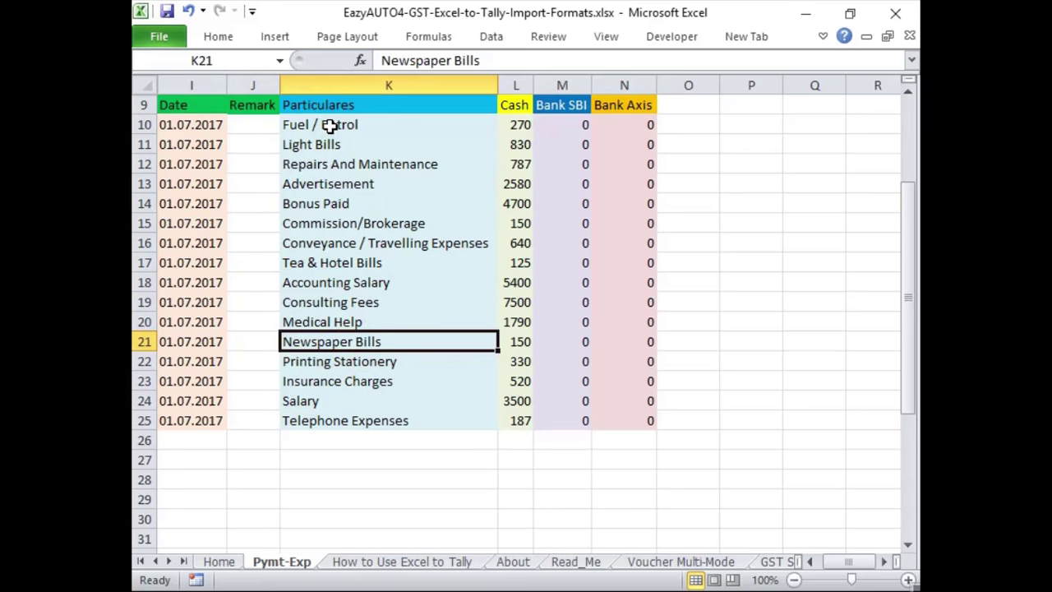
key(alt+Tab)
Set Show Ref. Columns, Show Vch. No. Column and Show Narration to No.
scroll(516, 226, up, 3)
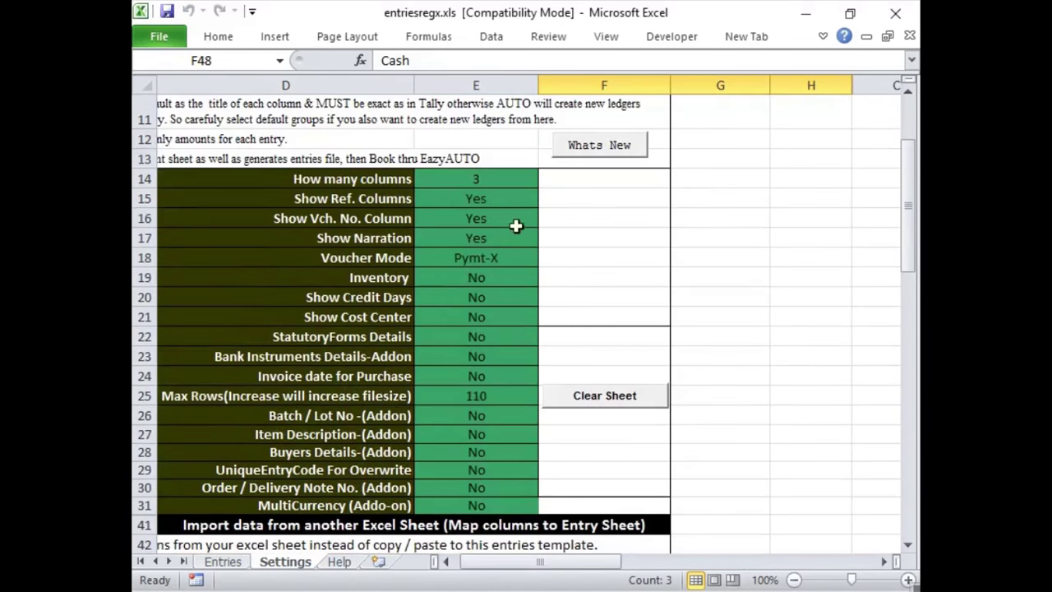
click(499, 198)
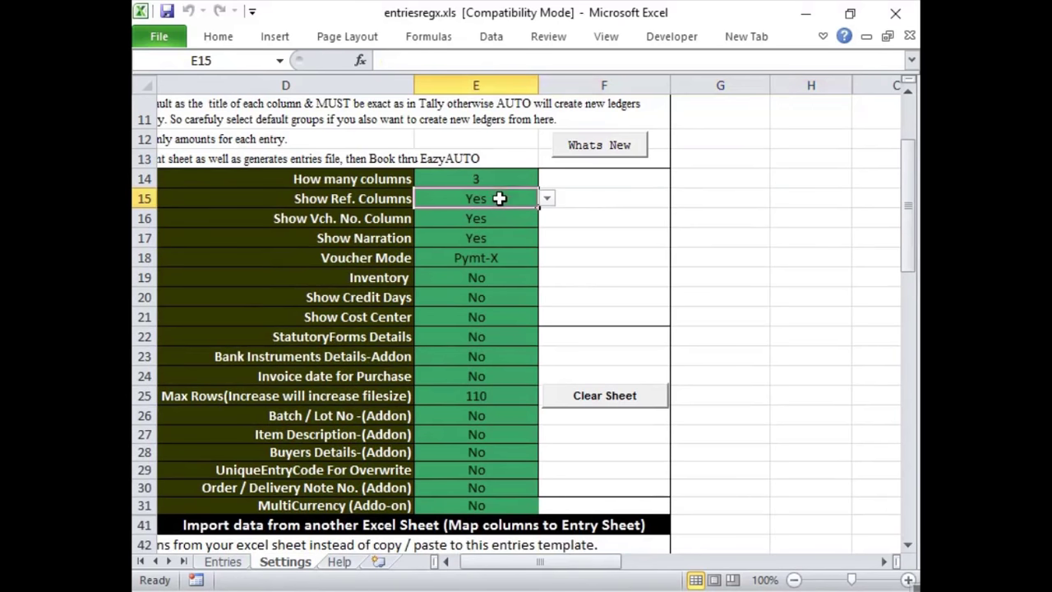
click(547, 200)
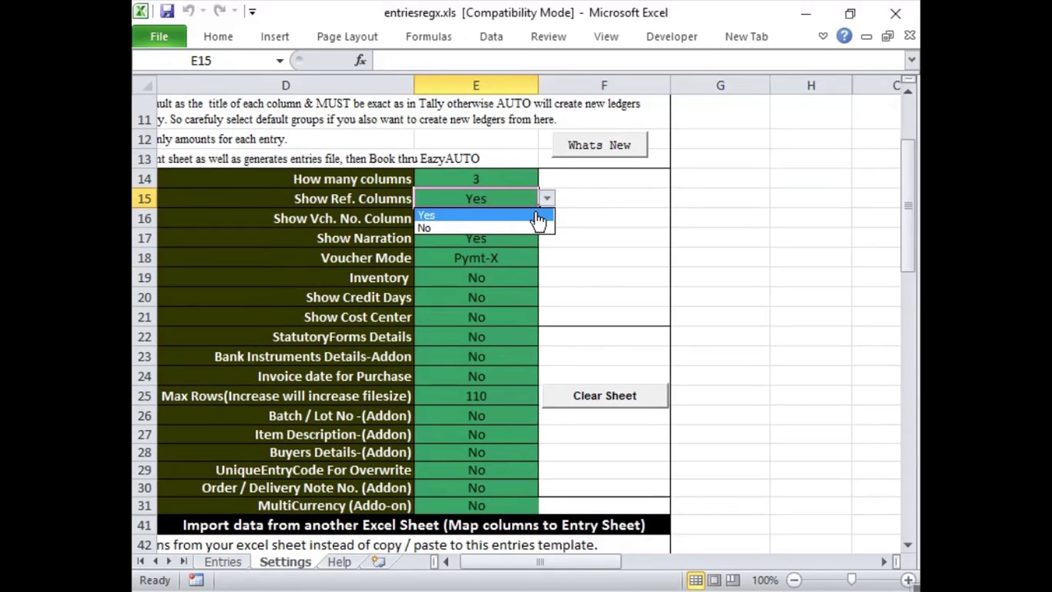
click(535, 215)
click(547, 199)
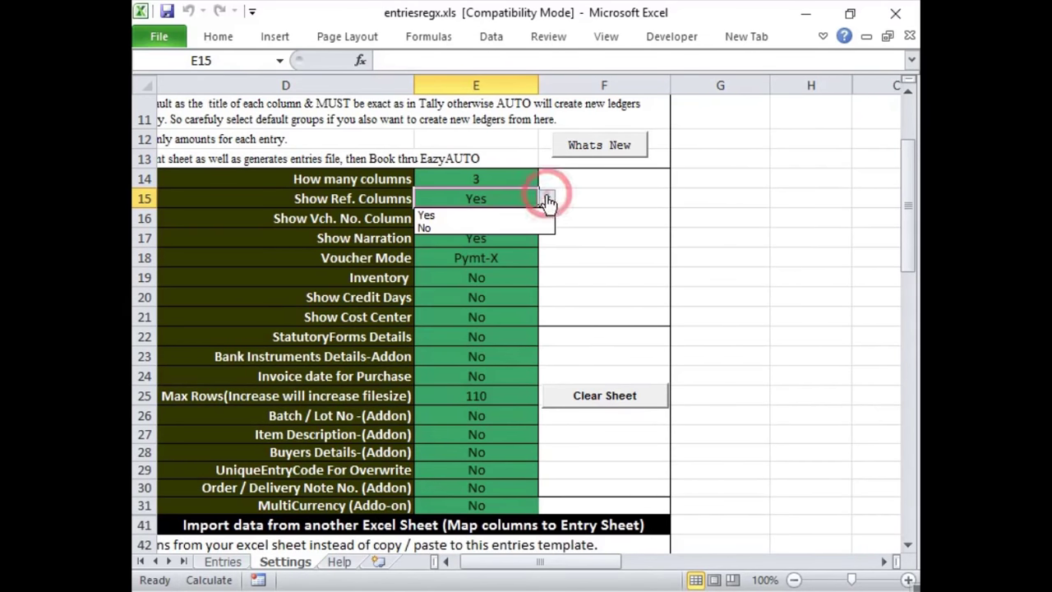
click(503, 229)
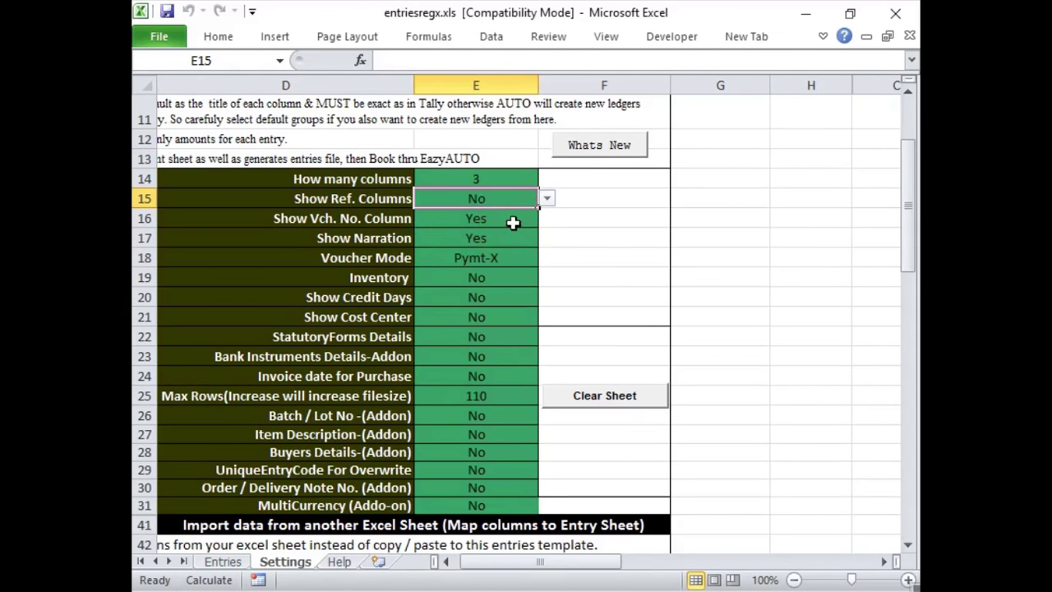
click(515, 222)
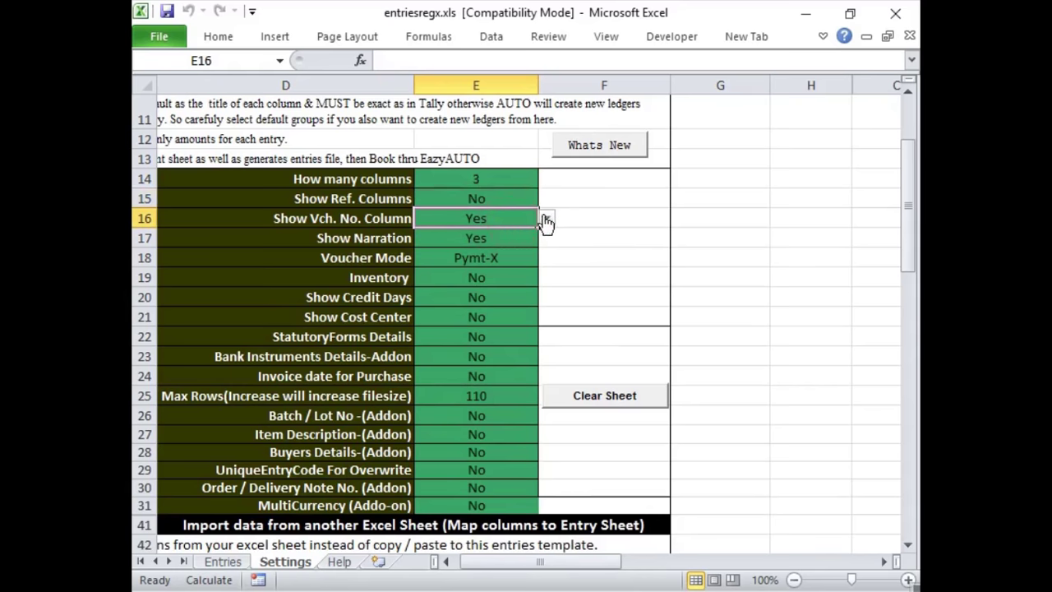
click(546, 218)
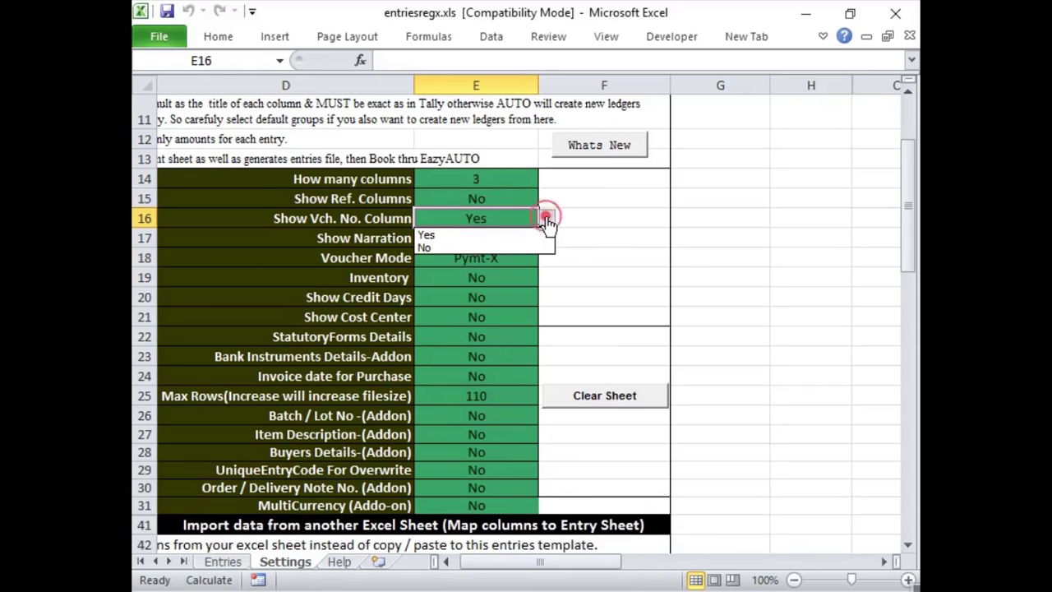
click(499, 246)
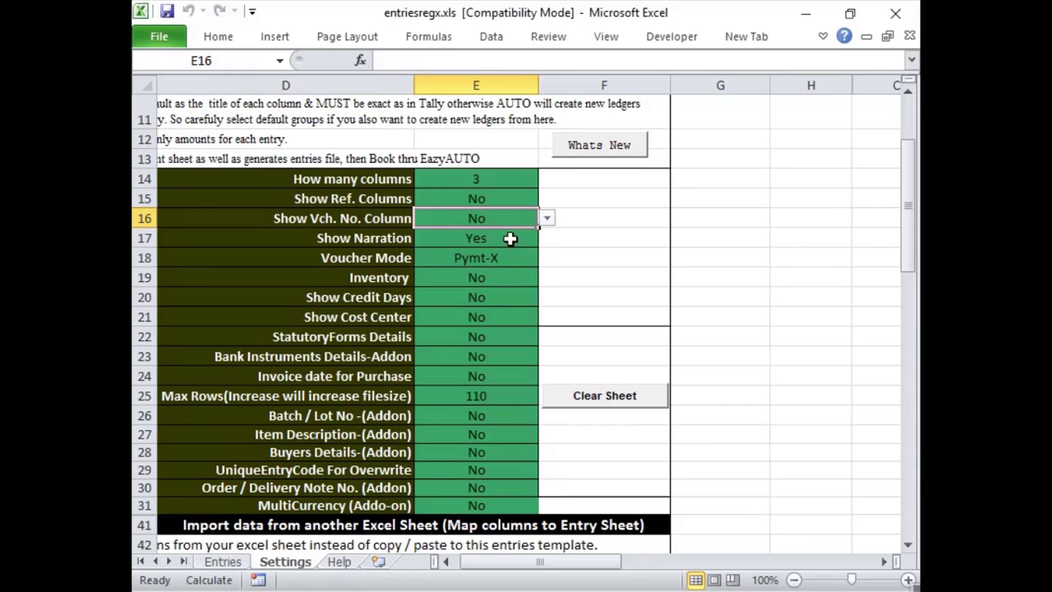
click(510, 238)
click(547, 238)
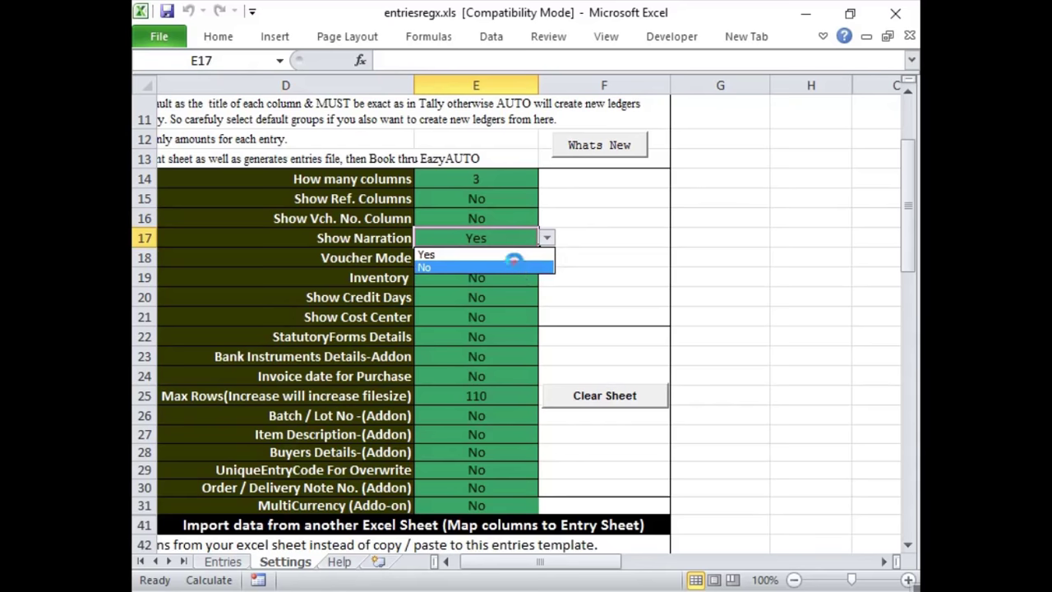
click(516, 268)
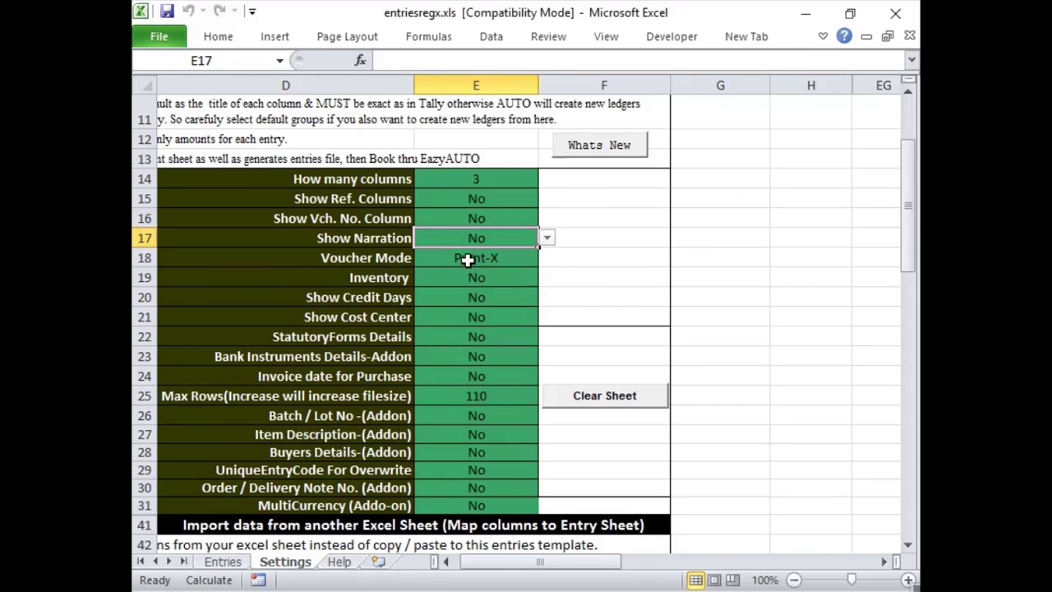
Choose Pymt-X as the Voucher Mode and accept setting the default groups.
click(468, 260)
click(547, 258)
drag(545, 300, 550, 278)
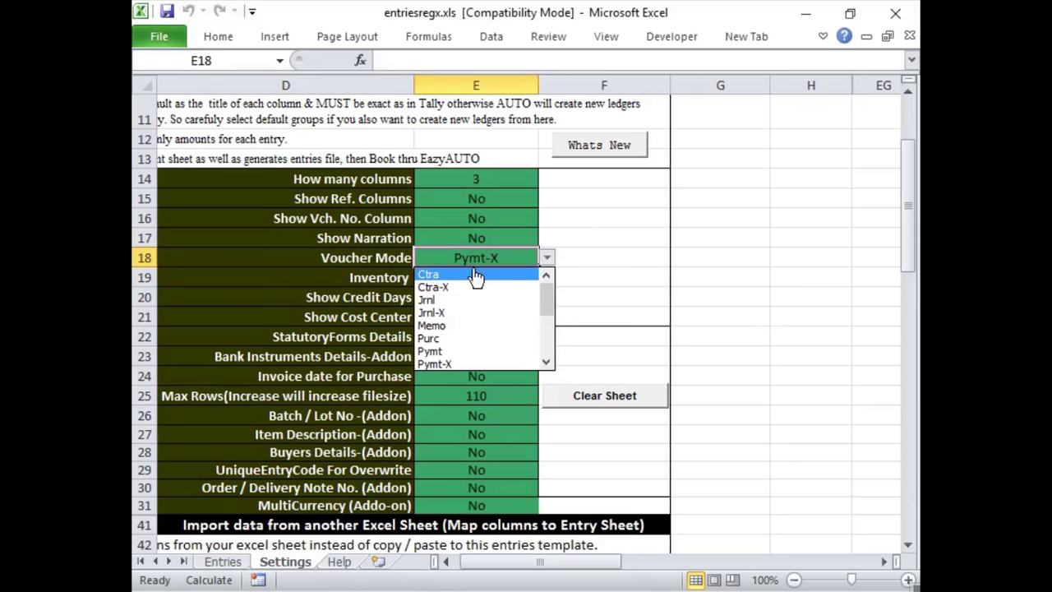
click(458, 363)
click(599, 377)
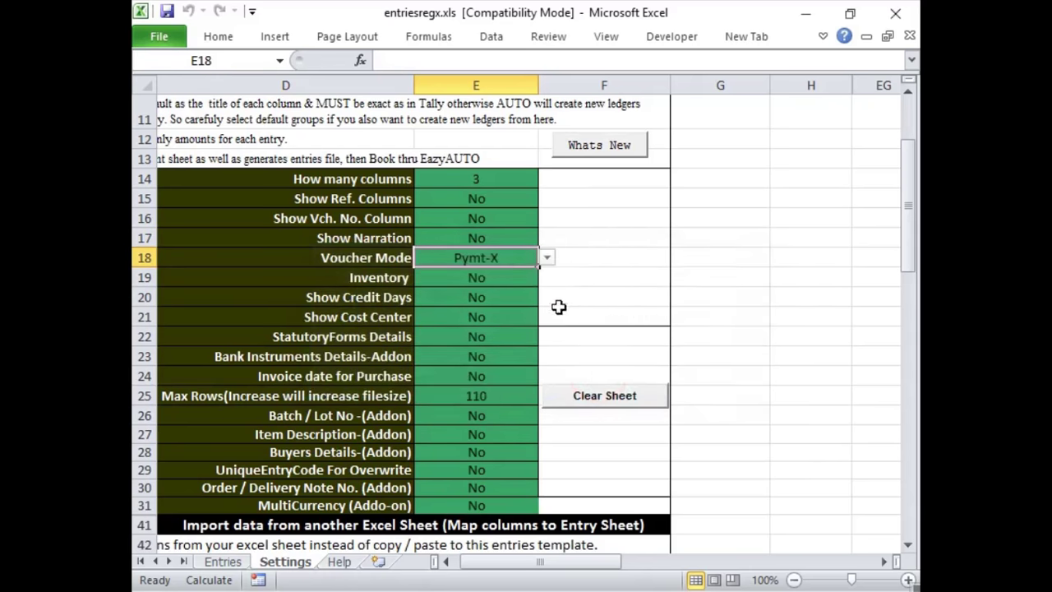
click(480, 279)
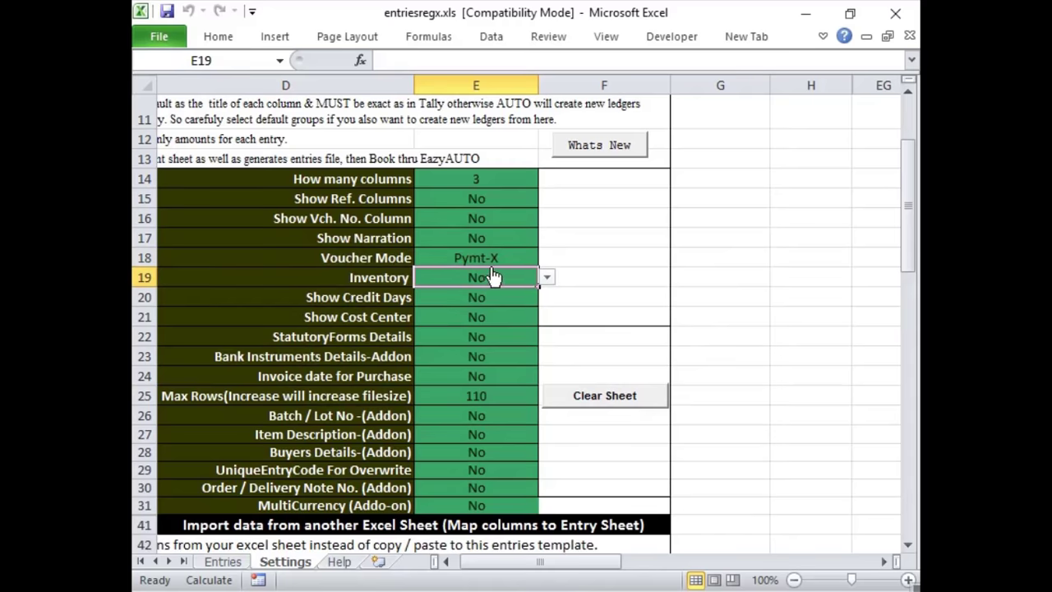
Scroll to the Import data section and check the source workbook path in D44.
scroll(493, 275, down, 2)
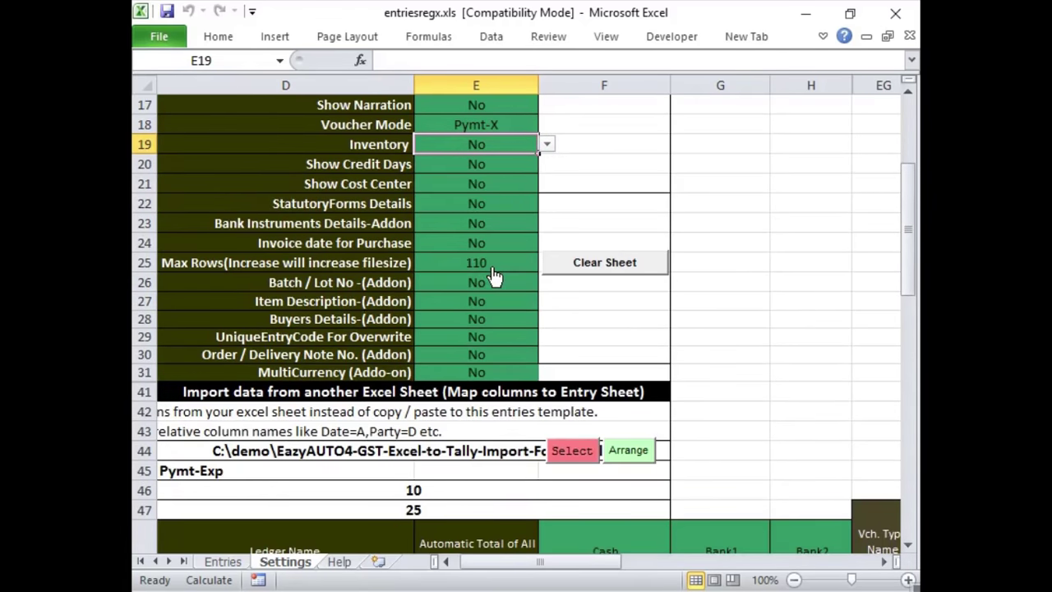
scroll(493, 278, down, 1)
scroll(494, 278, down, 1)
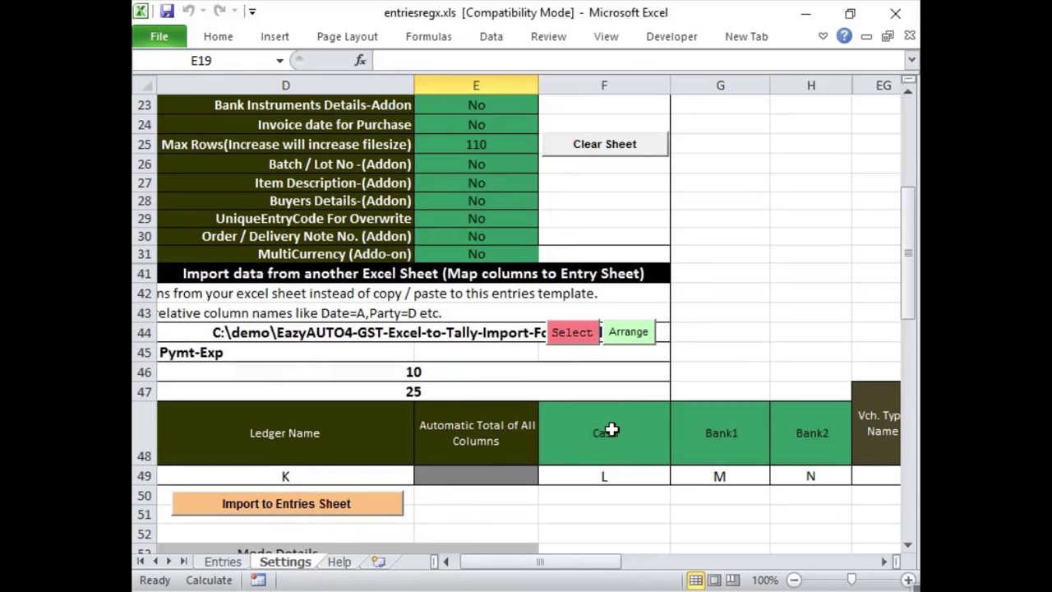
click(612, 430)
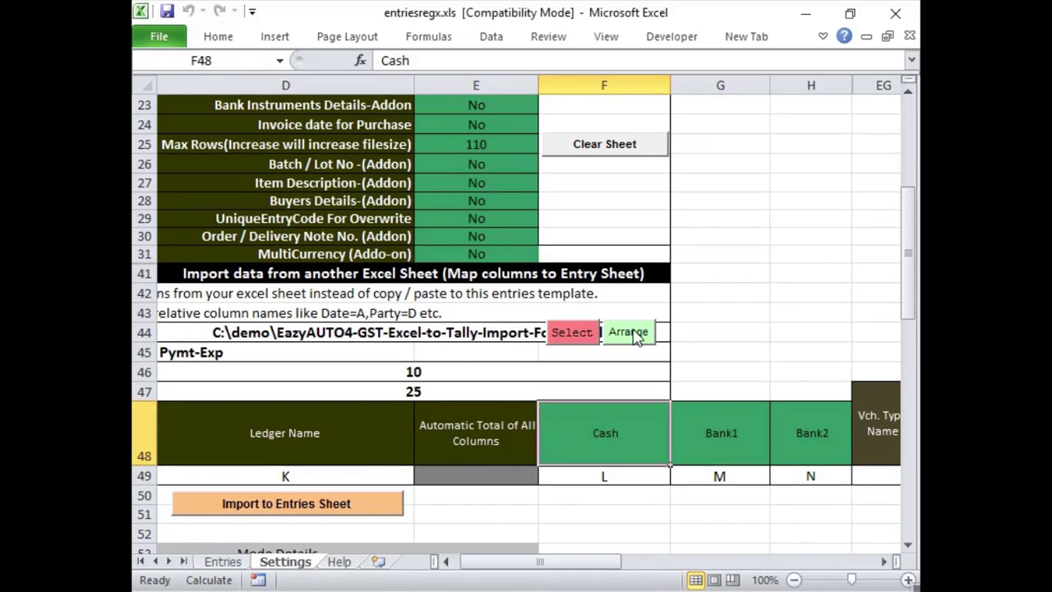
click(404, 335)
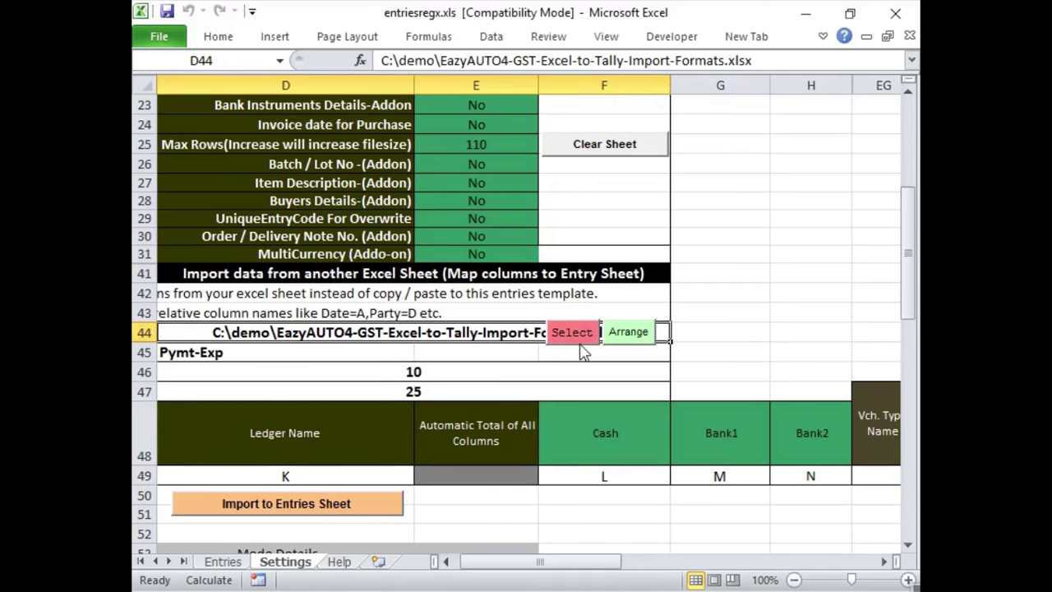
Arrange the Settings and source workbooks side by side, keeping Pymt-Exp as the source sheet.
click(630, 334)
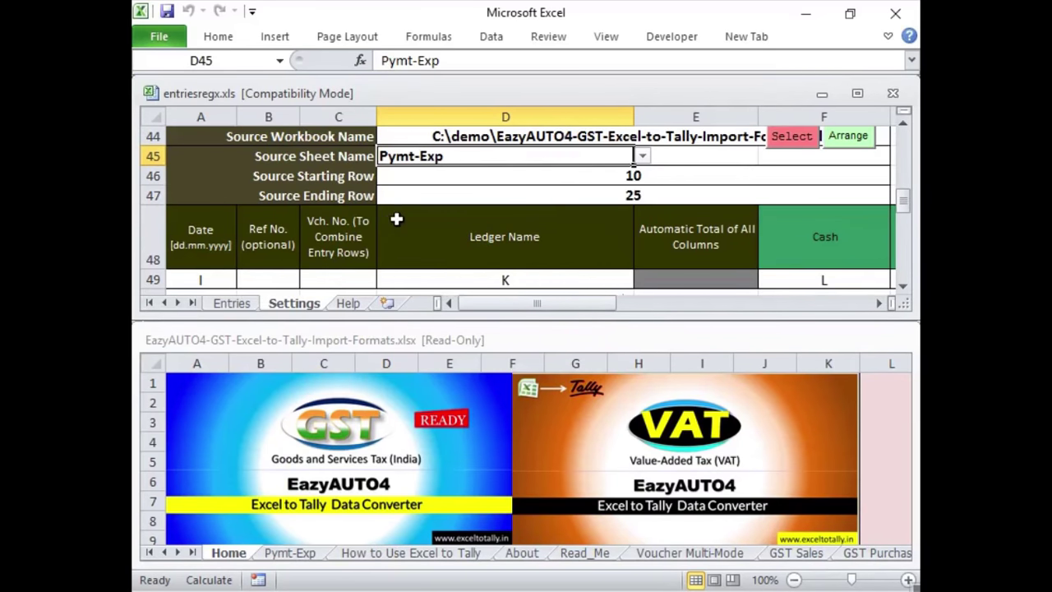
scroll(399, 217, down, 1)
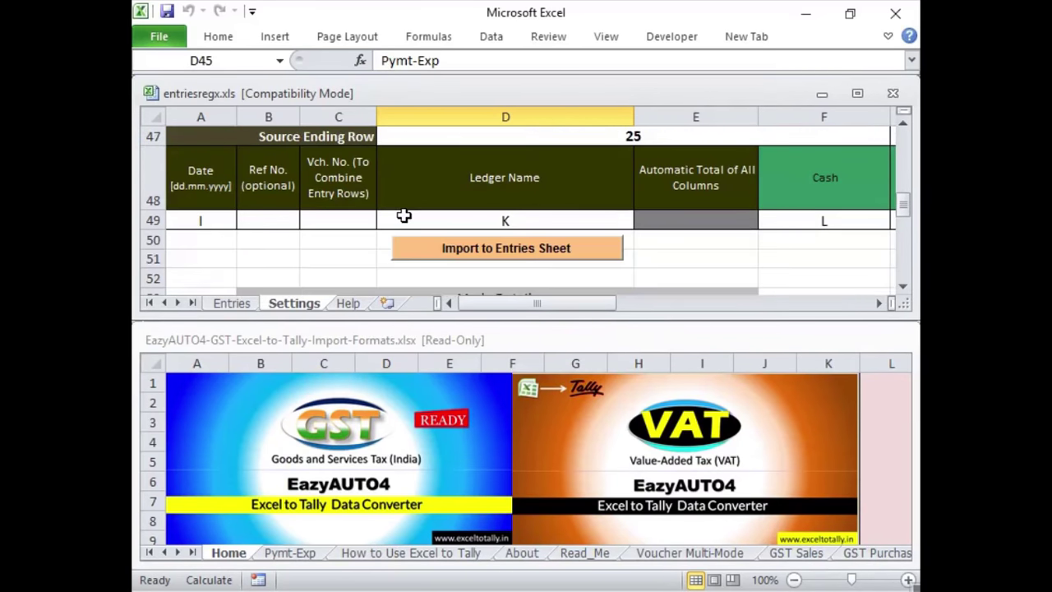
click(300, 559)
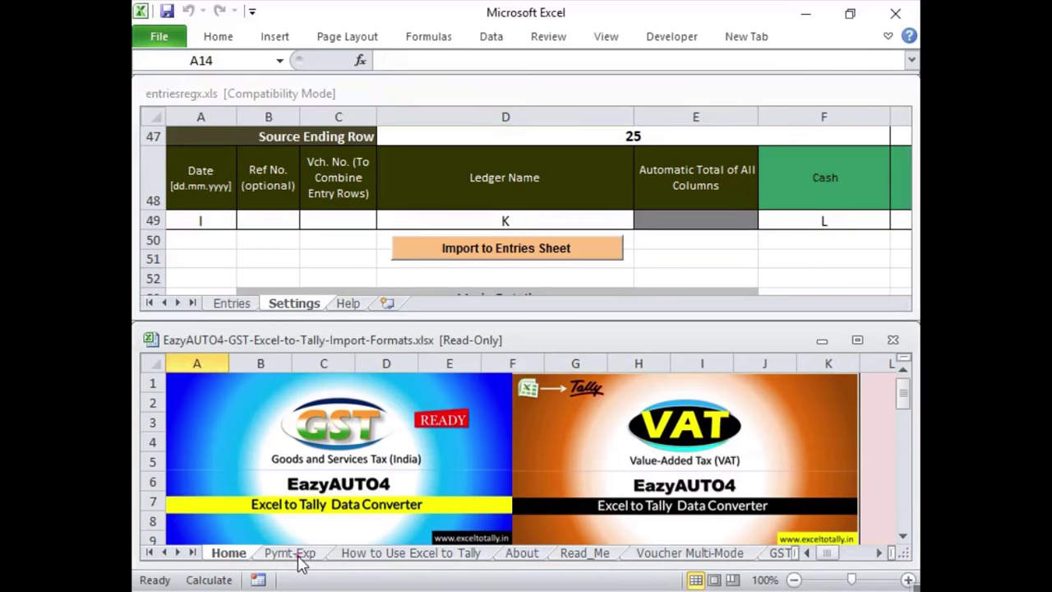
click(425, 196)
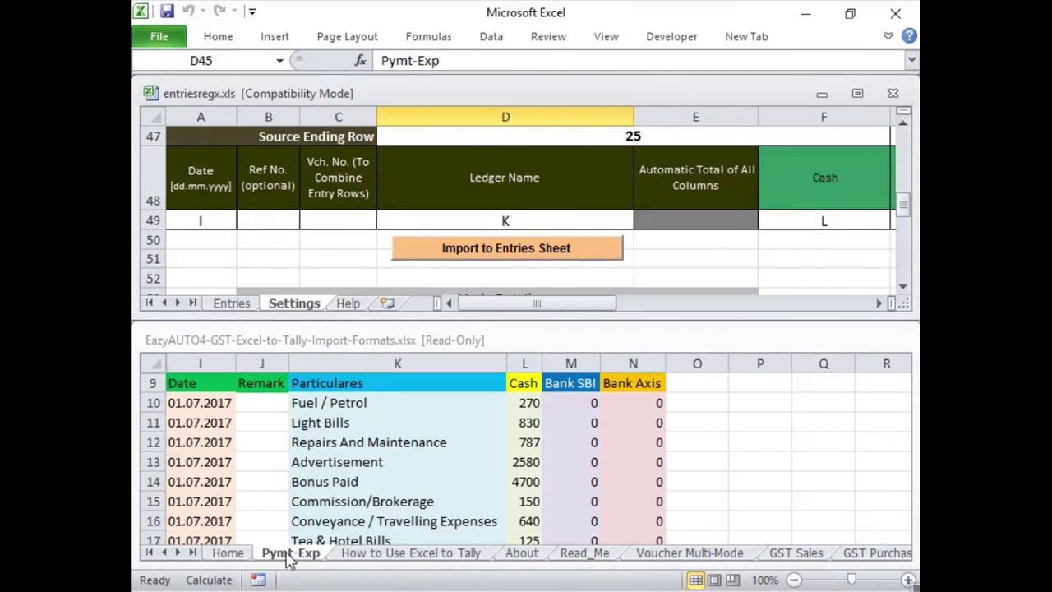
click(494, 220)
scroll(493, 219, up, 1)
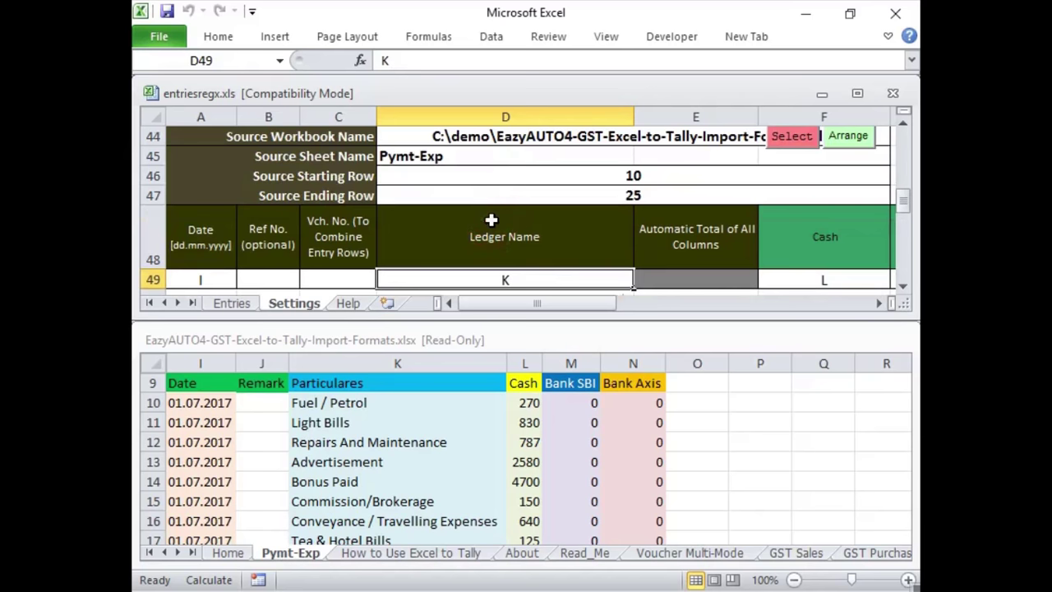
click(454, 162)
key(alt+Down)
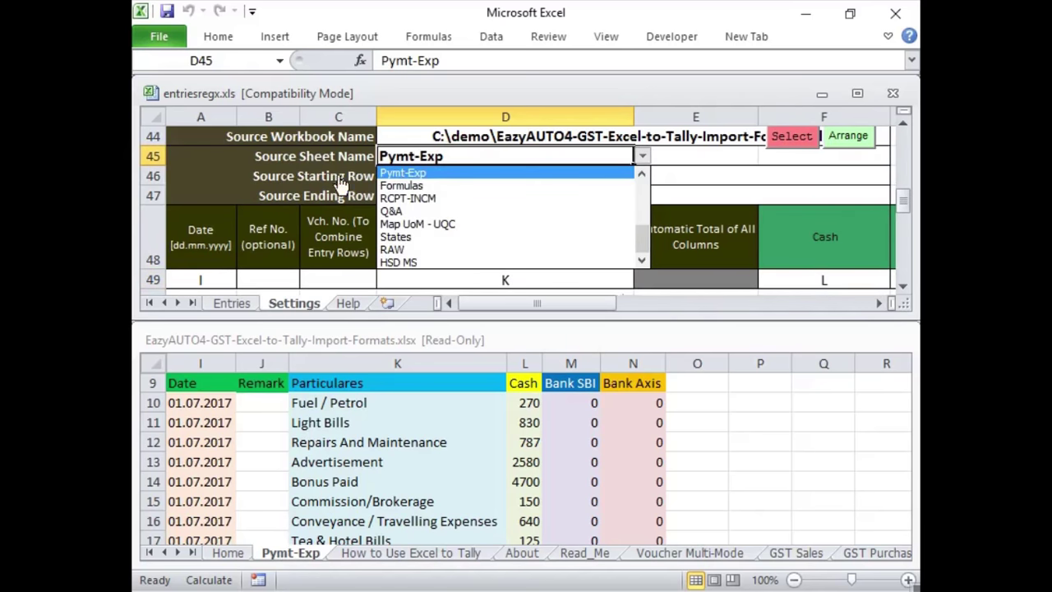
click(506, 173)
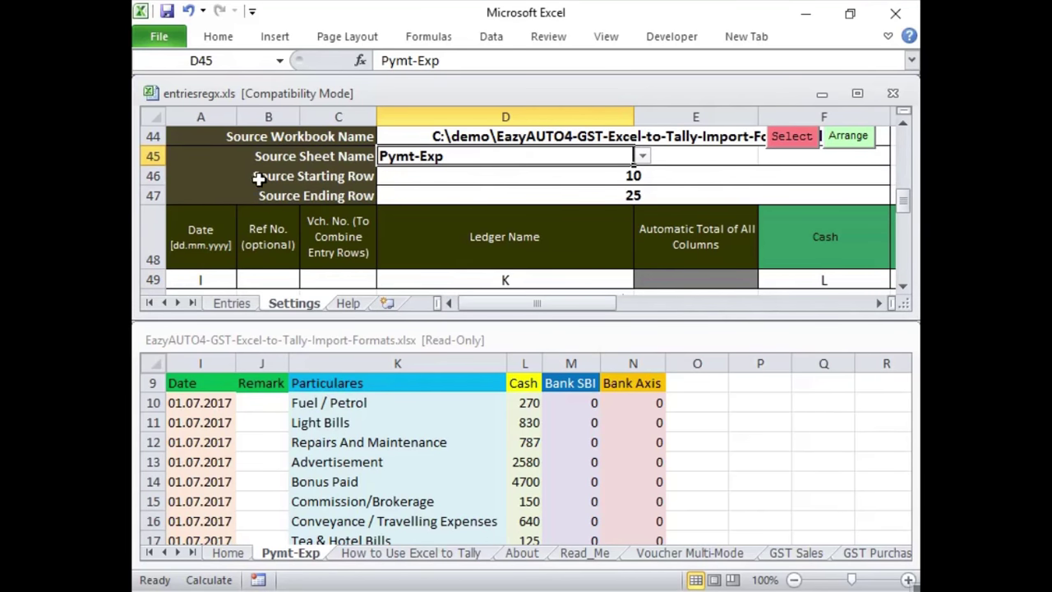
Set the Source Starting Row to 10, the first data row.
click(430, 178)
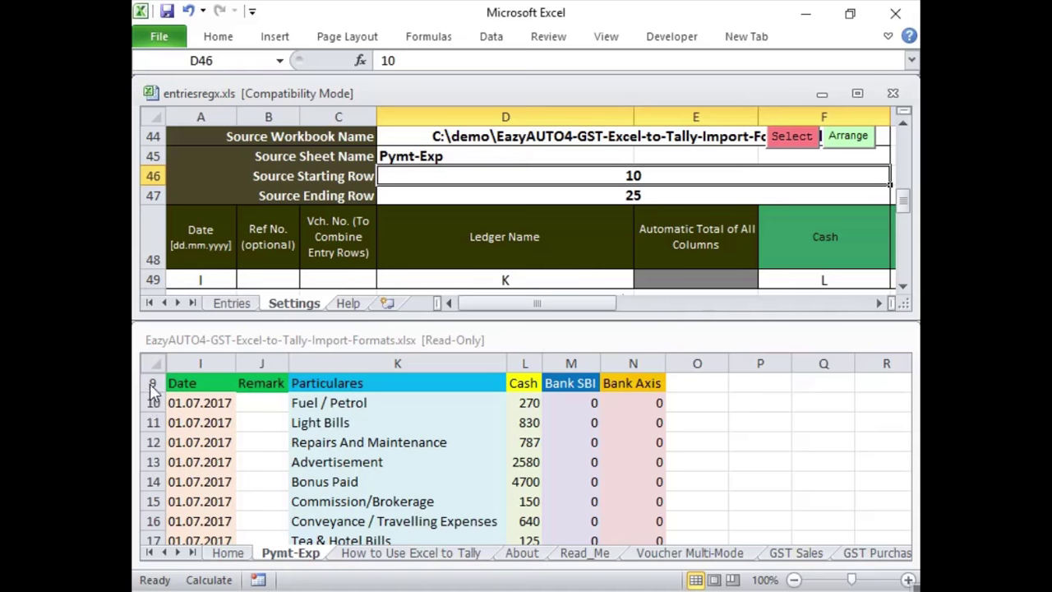
click(151, 383)
click(150, 383)
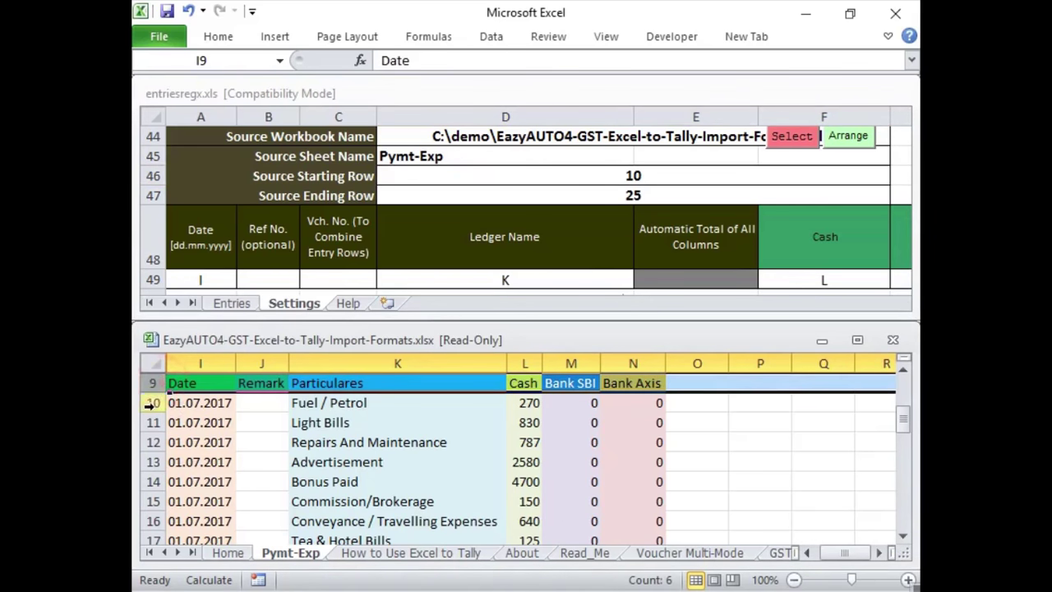
click(152, 403)
click(665, 175)
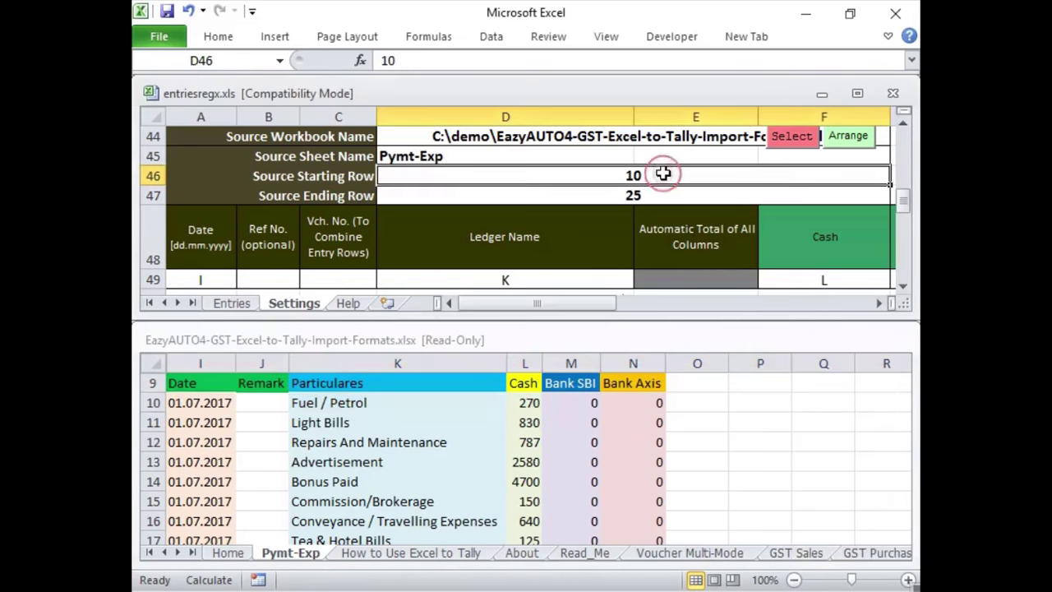
text(1)
key(Return)
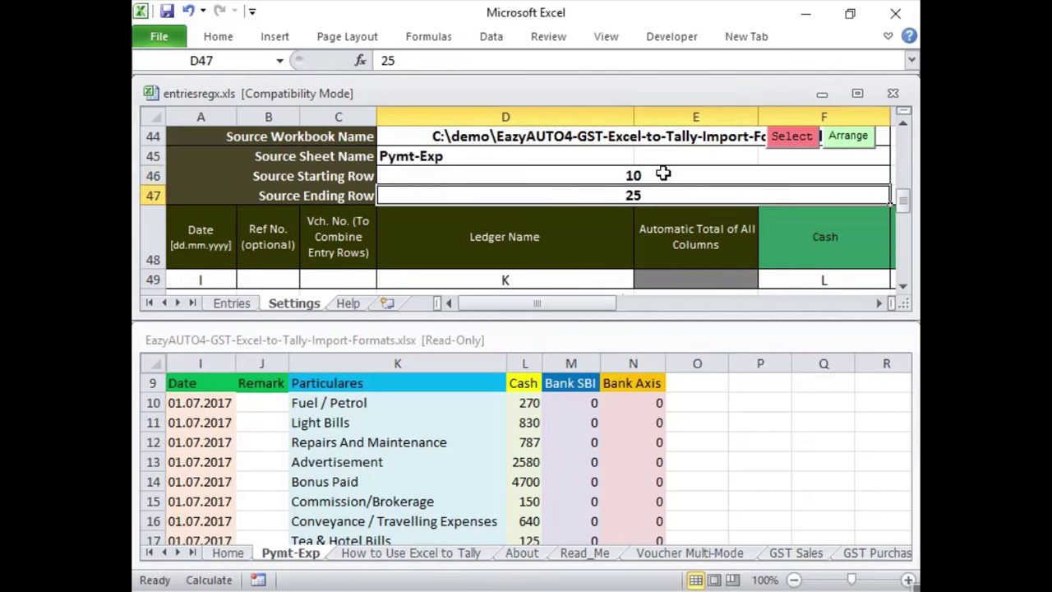
Set the Source Ending Row to 25, the last data row.
click(212, 403)
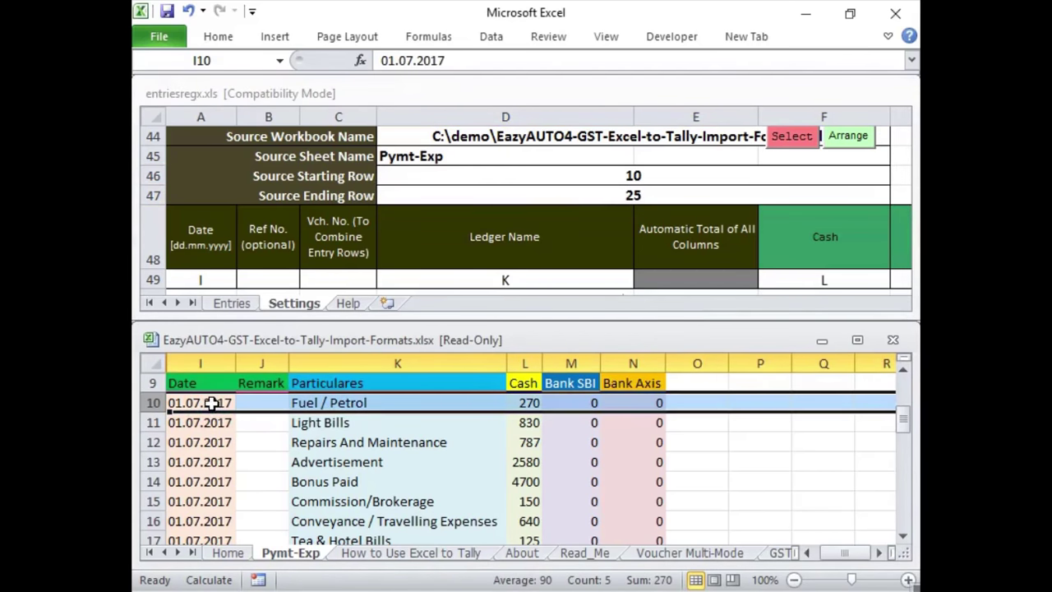
scroll(212, 403, down, 5)
click(212, 403)
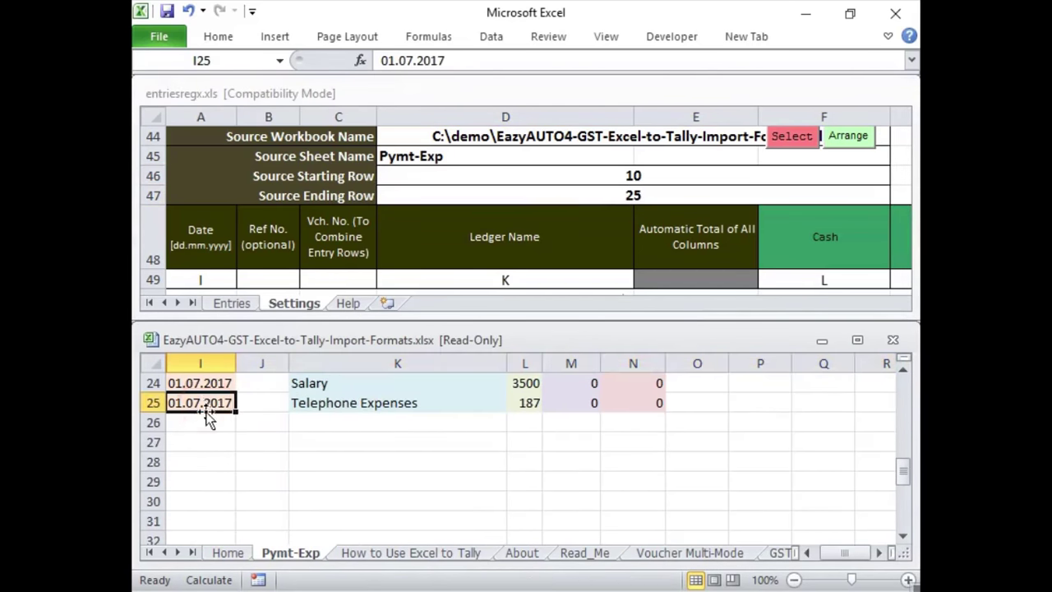
click(685, 192)
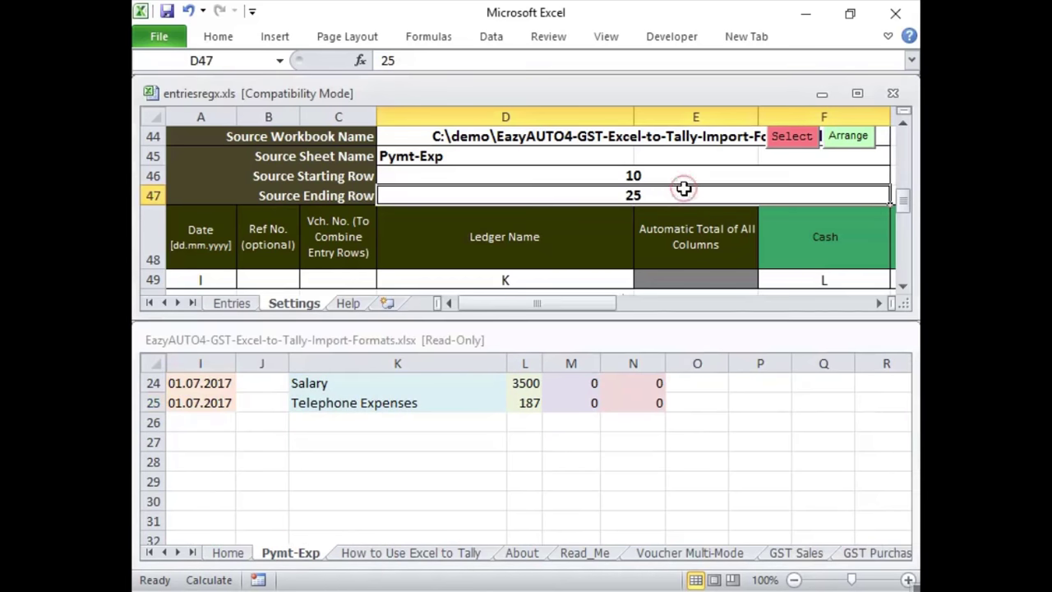
text(25)
key(Return)
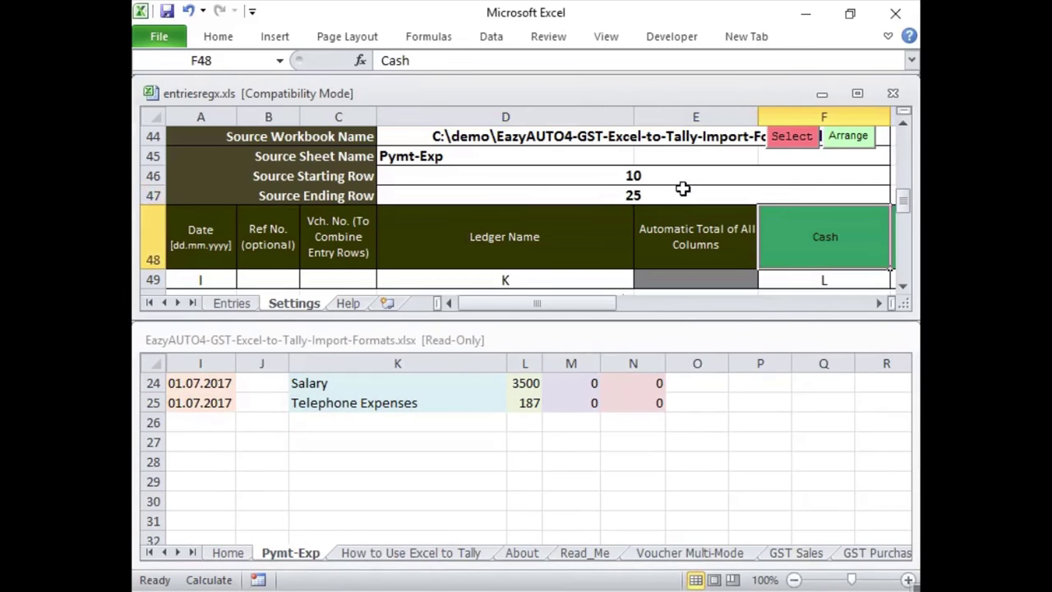
click(284, 280)
click(325, 340)
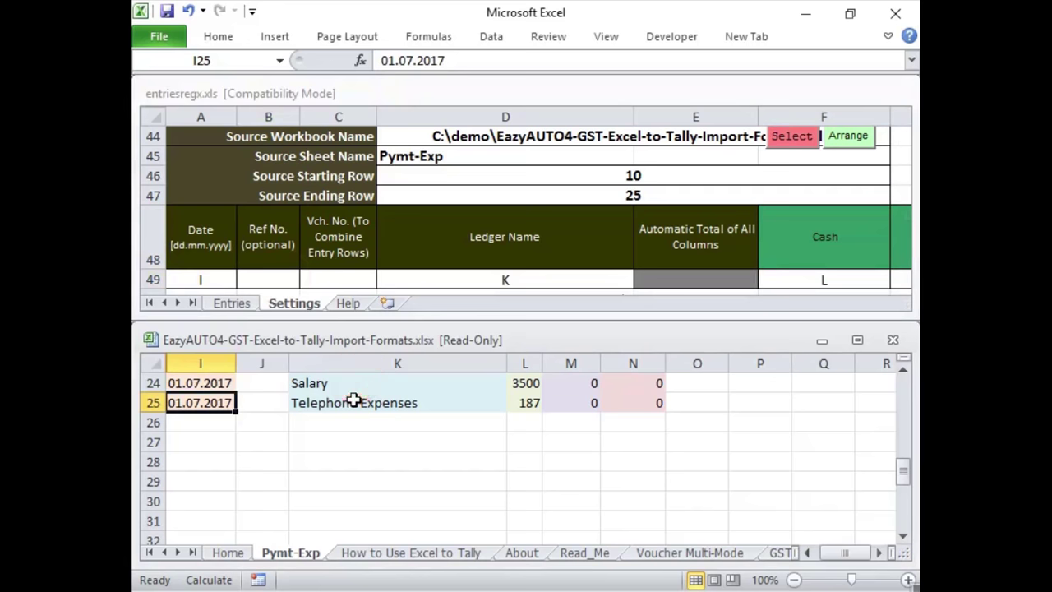
scroll(365, 386, up, 1)
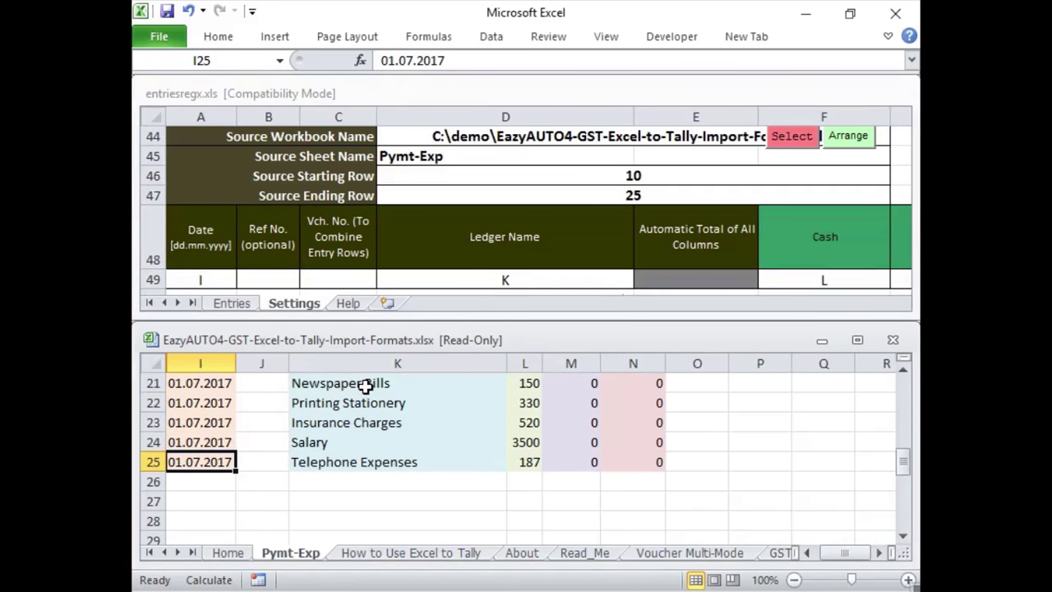
Map the Date column to source column I.
scroll(365, 387, up, 1)
scroll(365, 386, up, 2)
scroll(365, 387, up, 1)
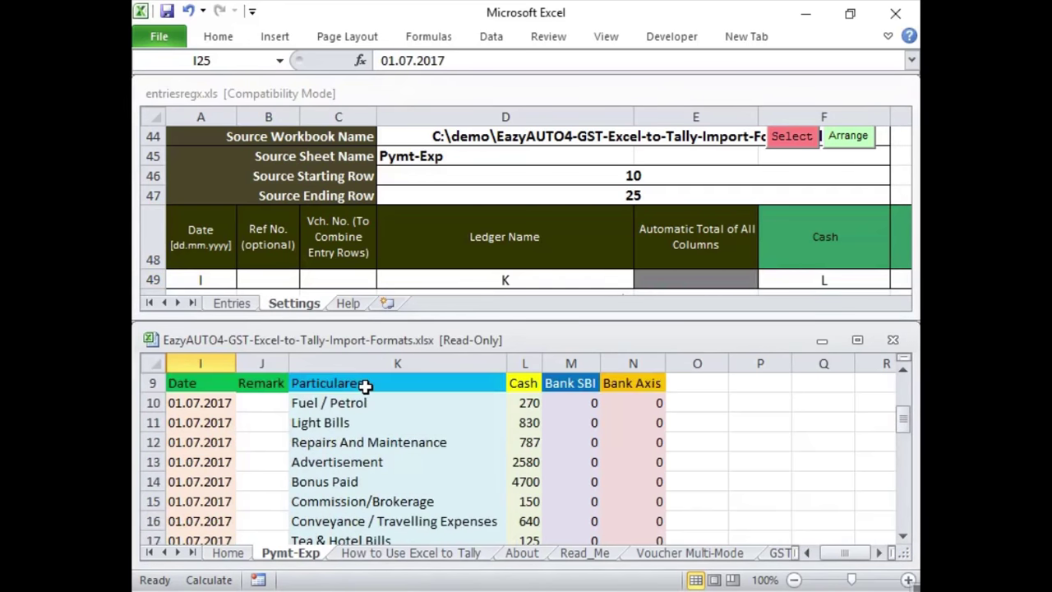
click(219, 279)
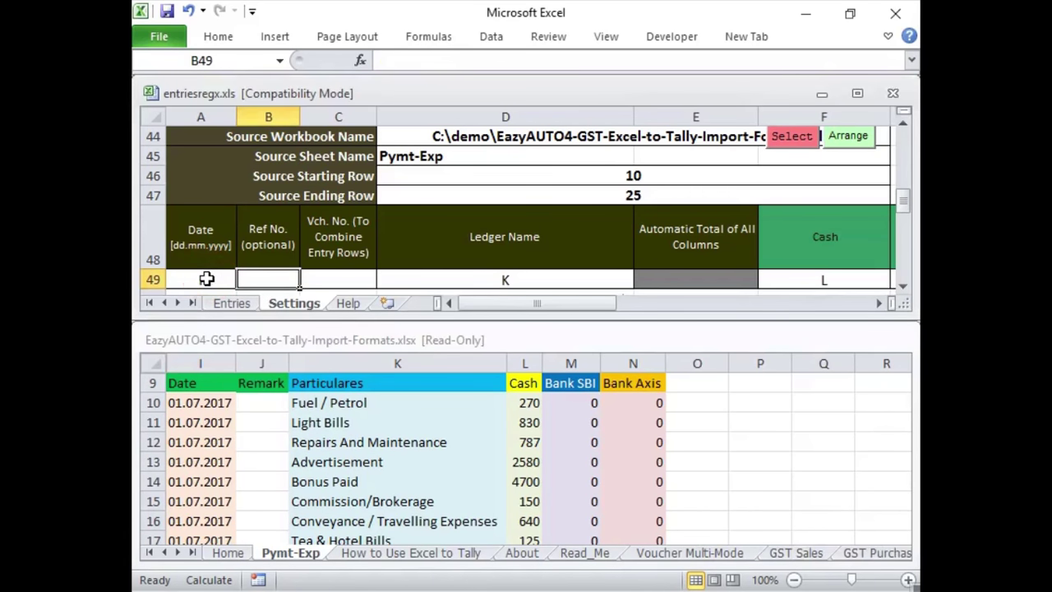
click(199, 280)
text(I)
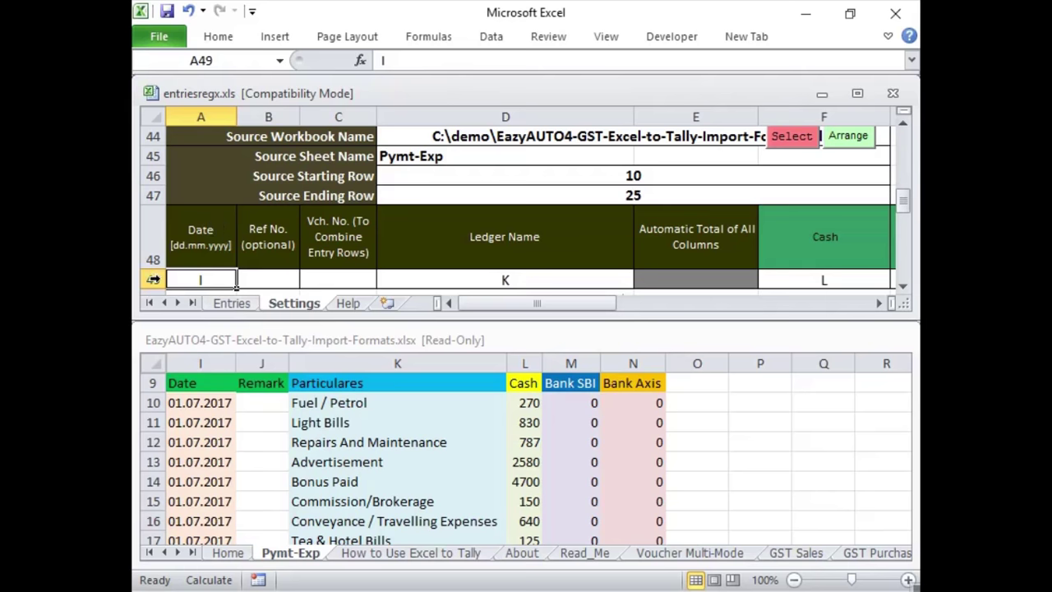
Leave Ref No. and Vch. No. unmapped and map Ledger Name to column K.
drag(170, 280, 521, 284)
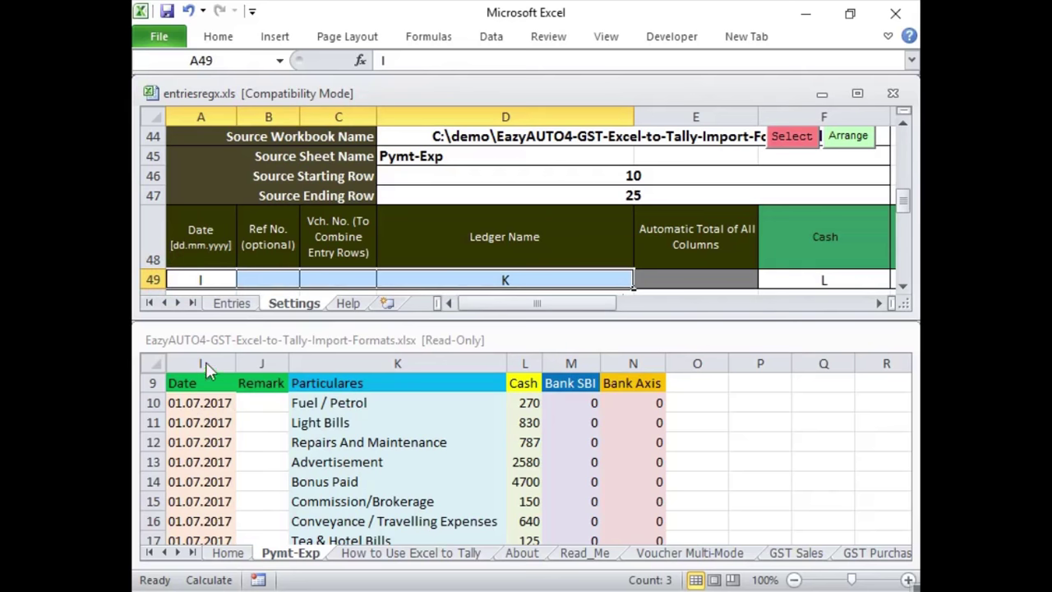
click(188, 282)
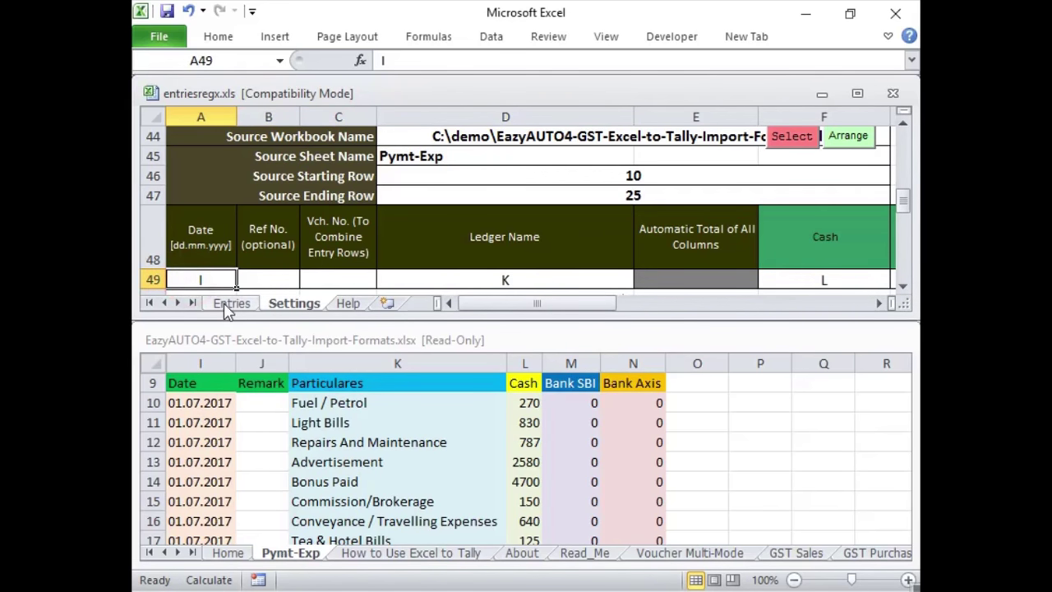
key(Tab)
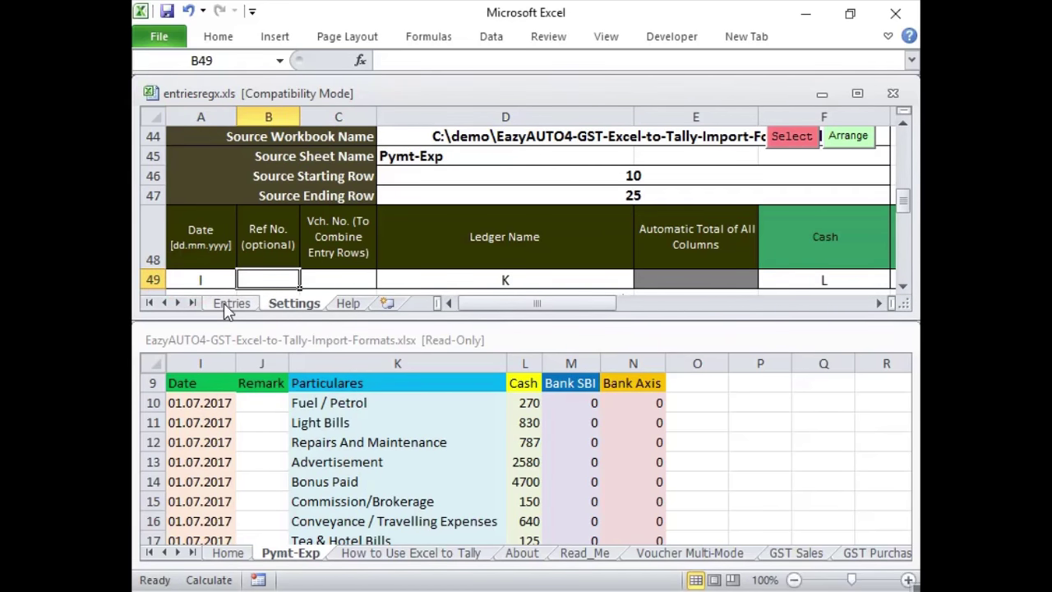
key(Tab)
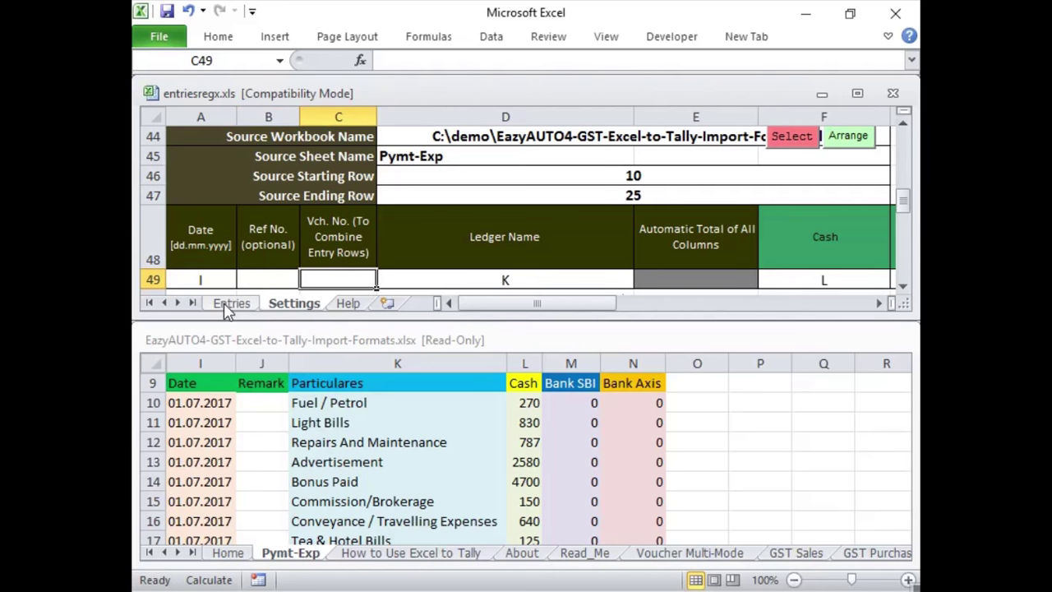
key(Tab)
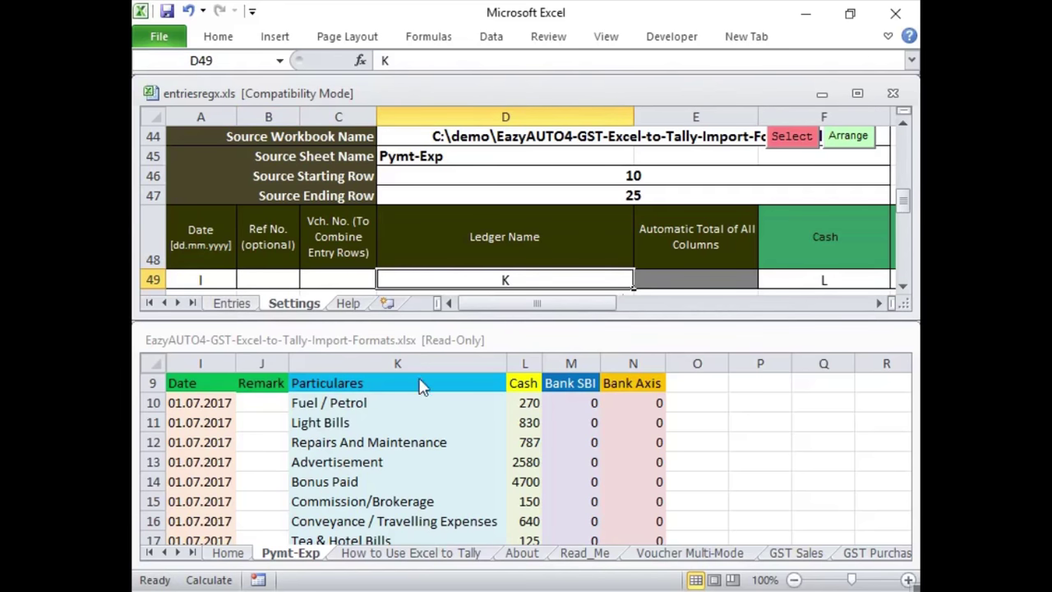
text(K)
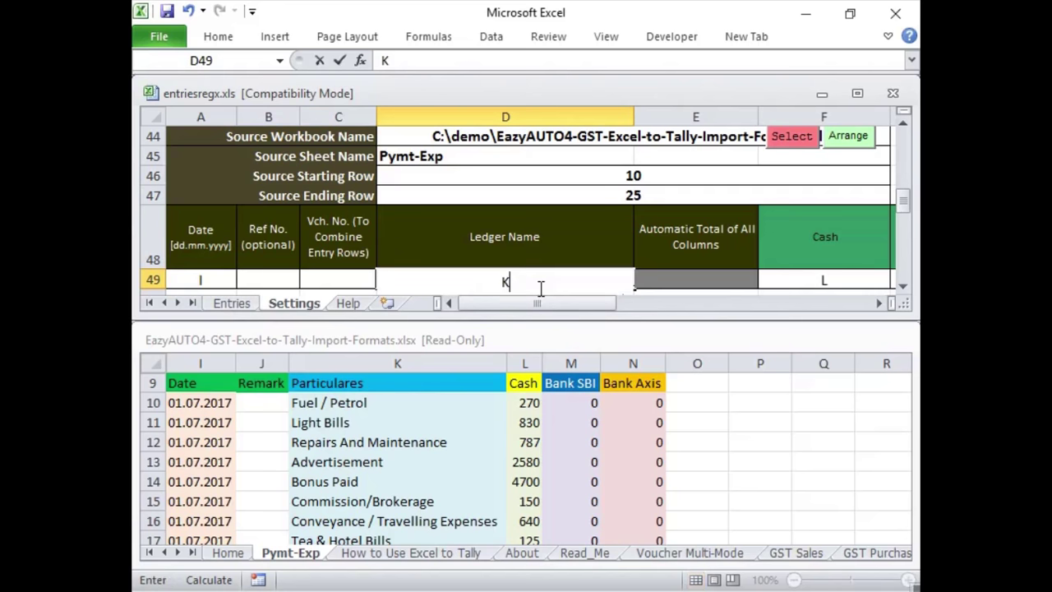
key(Tab)
Compare the source workbook's Cash column with the Settings Cash heading, leaving the heading unchanged.
click(637, 401)
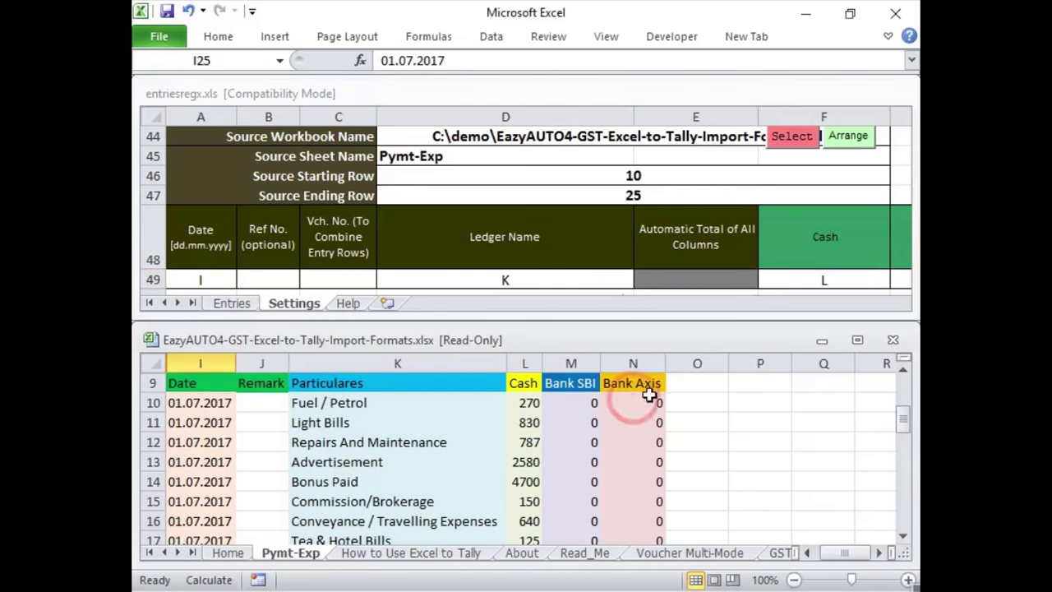
key(Tab)
click(822, 271)
key(Tab)
key(Tab)
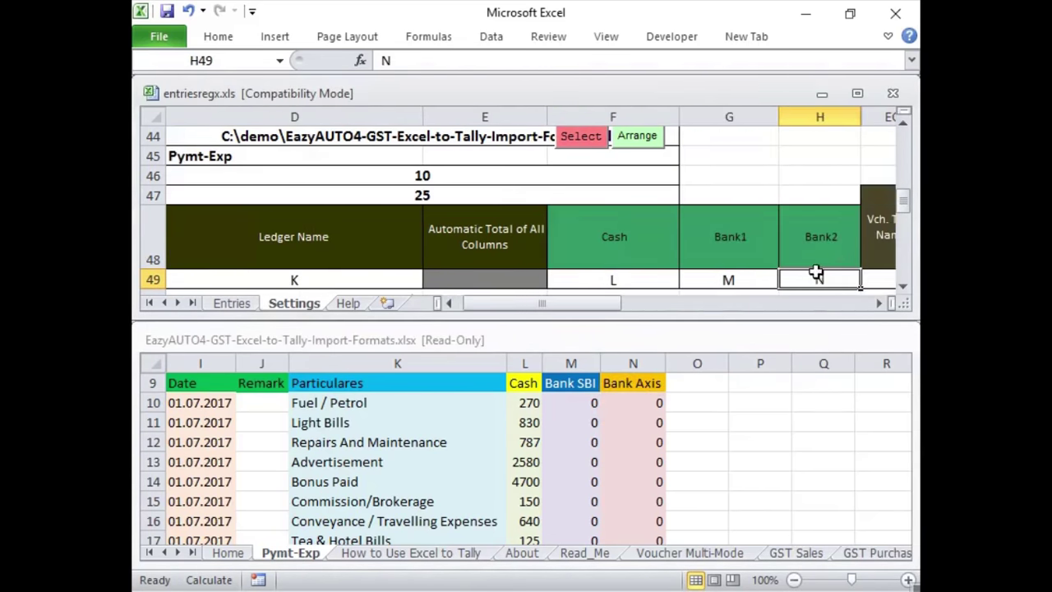
click(530, 407)
click(607, 235)
click(608, 237)
text(Ca)
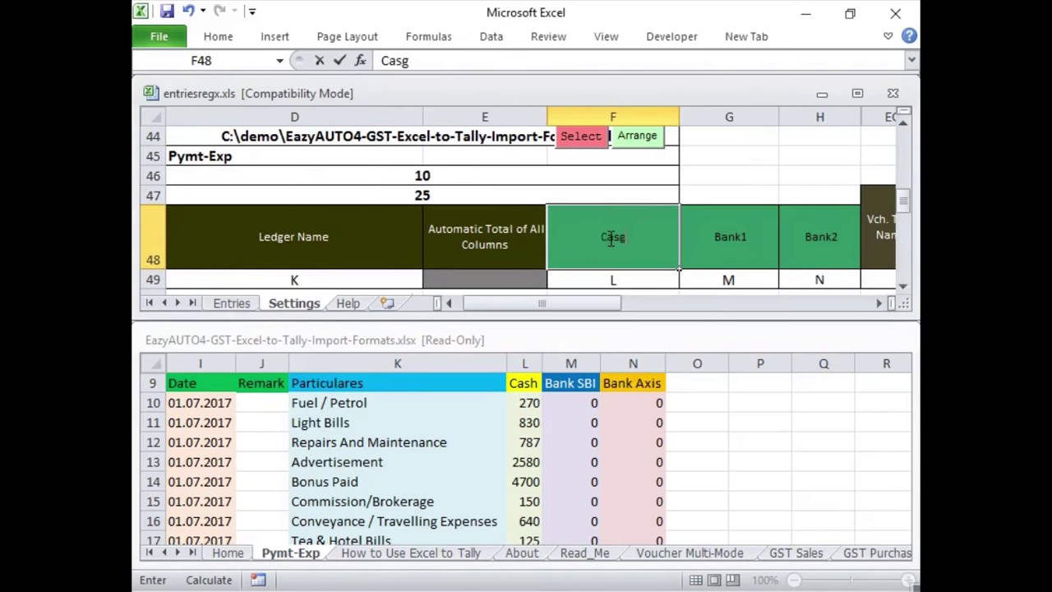
key(Escape)
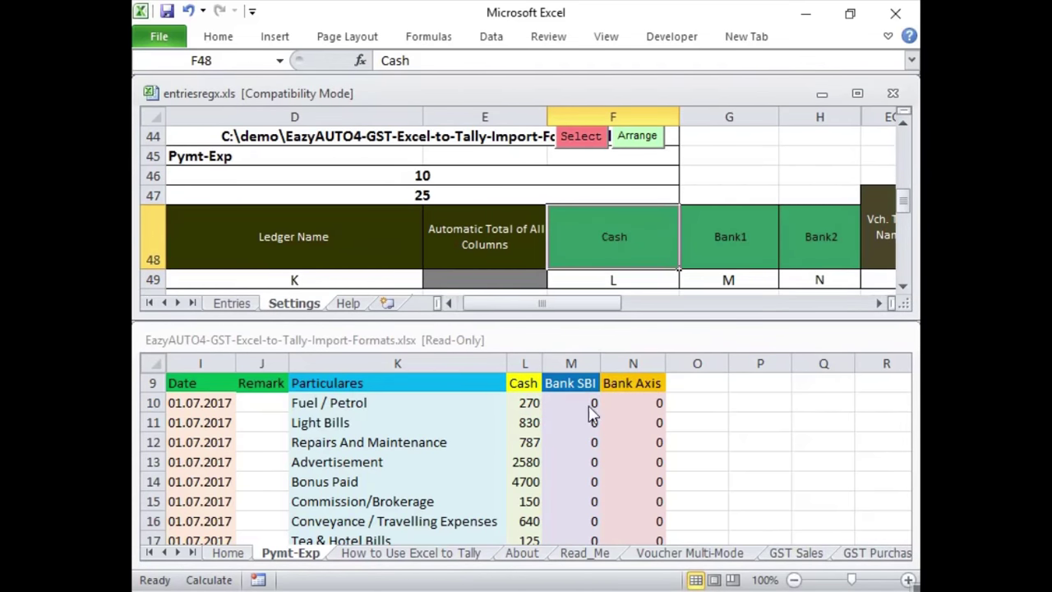
Copy the Cash, Bank SBI and Bank Axis headings from Pymt-Exp L9:N9 into Settings F48.
click(592, 411)
drag(524, 383, 659, 383)
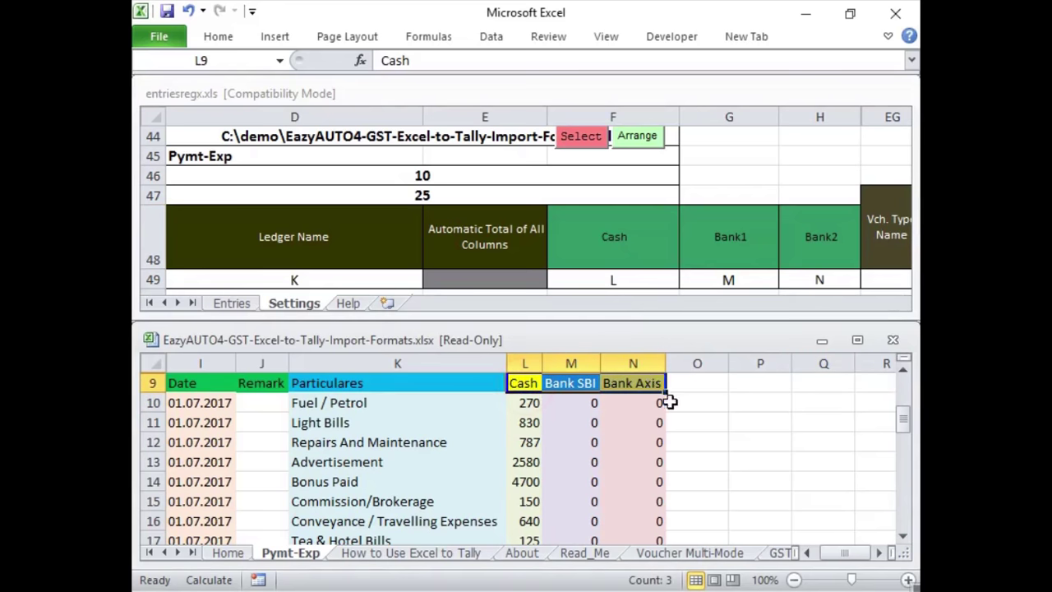
key(ctrl+c)
click(612, 236)
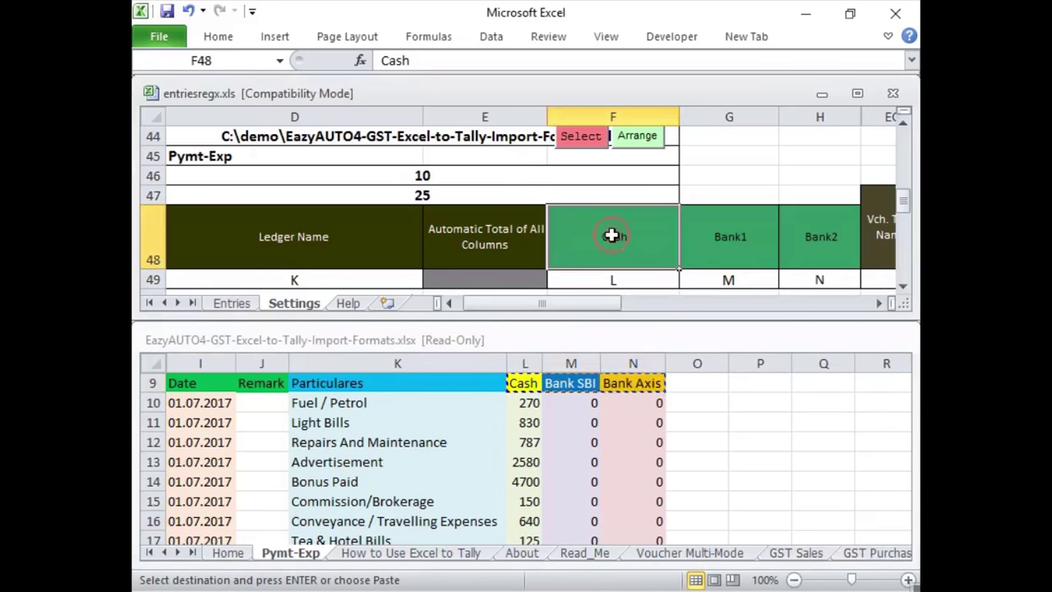
right_click(612, 236)
click(685, 312)
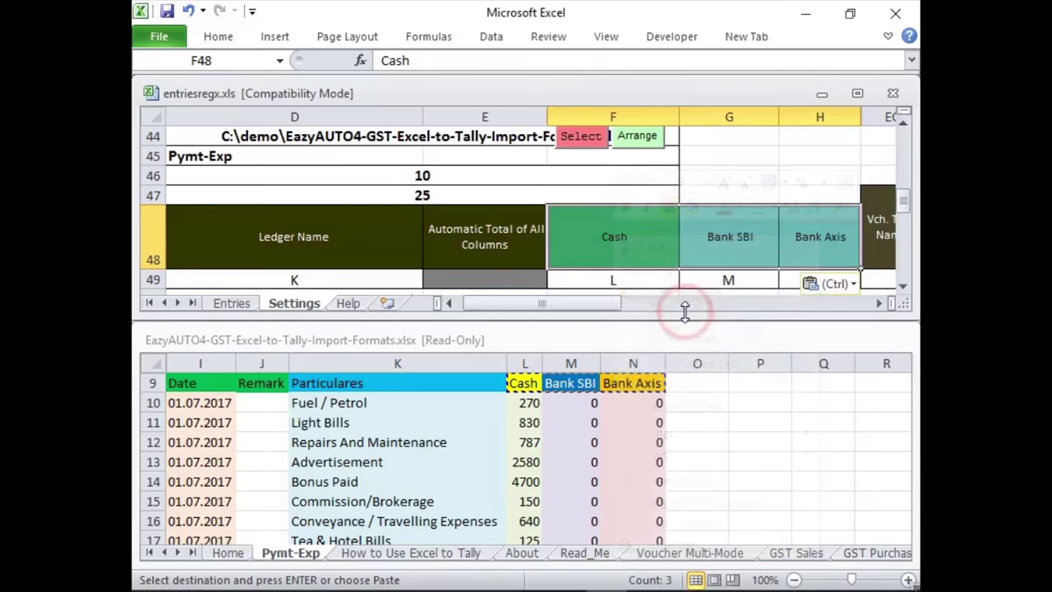
Enter L and M in row 49 as the Cash and Bank SBI source columns.
click(622, 281)
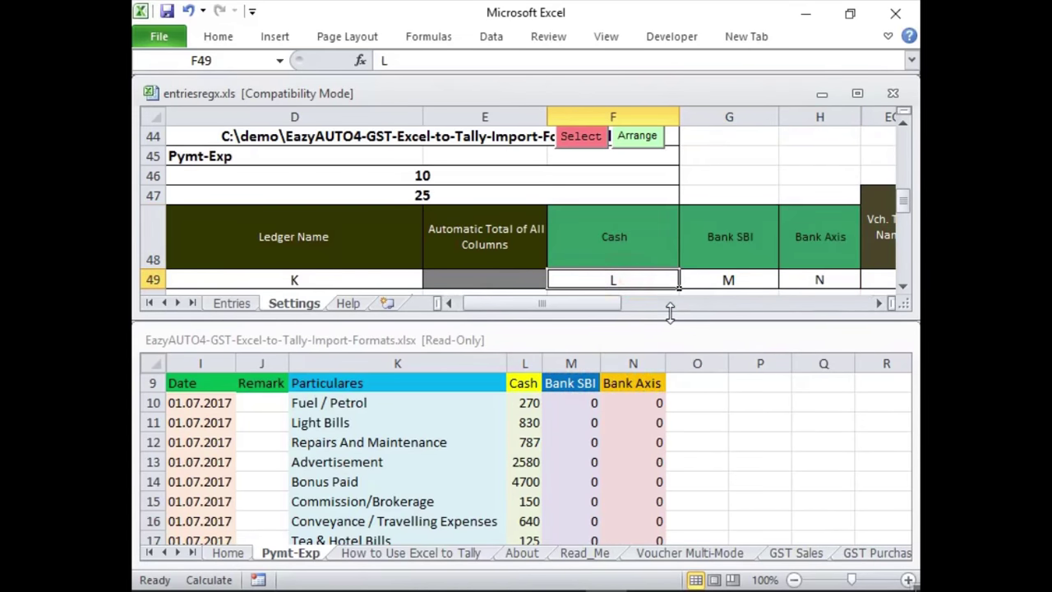
text(L)
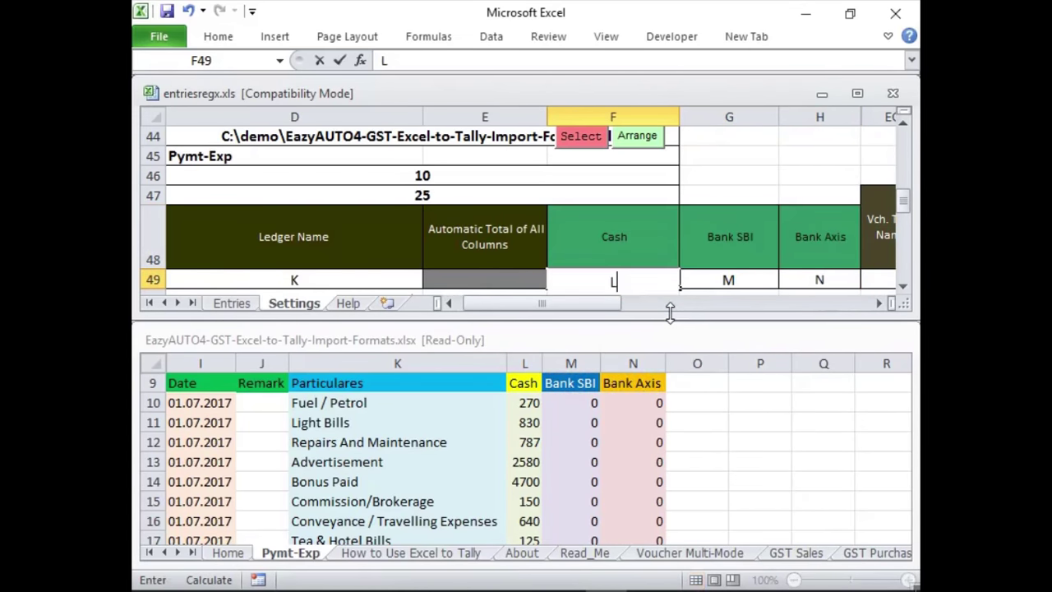
key(Tab)
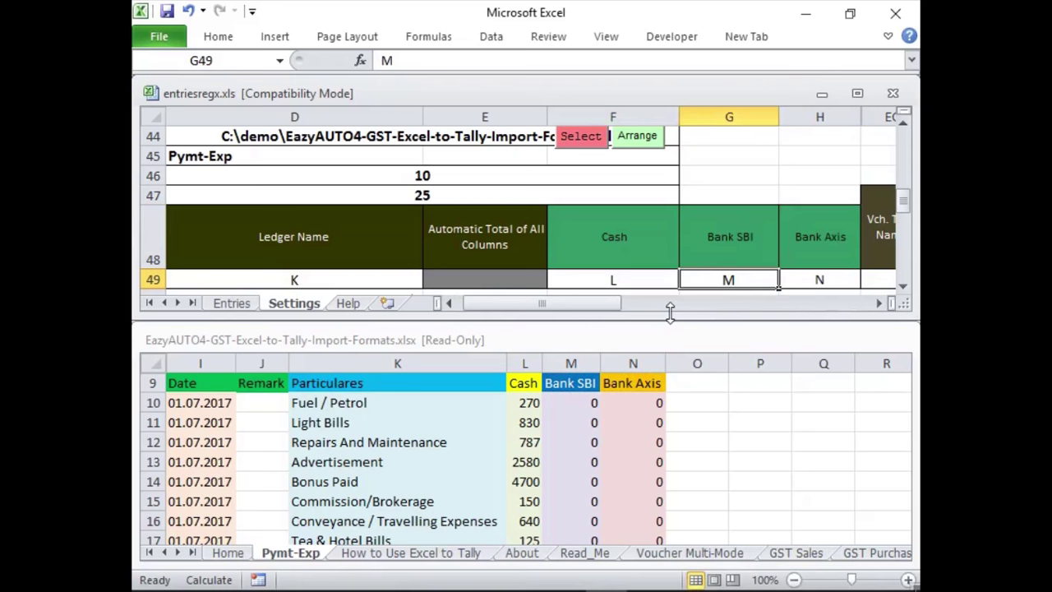
text(M)
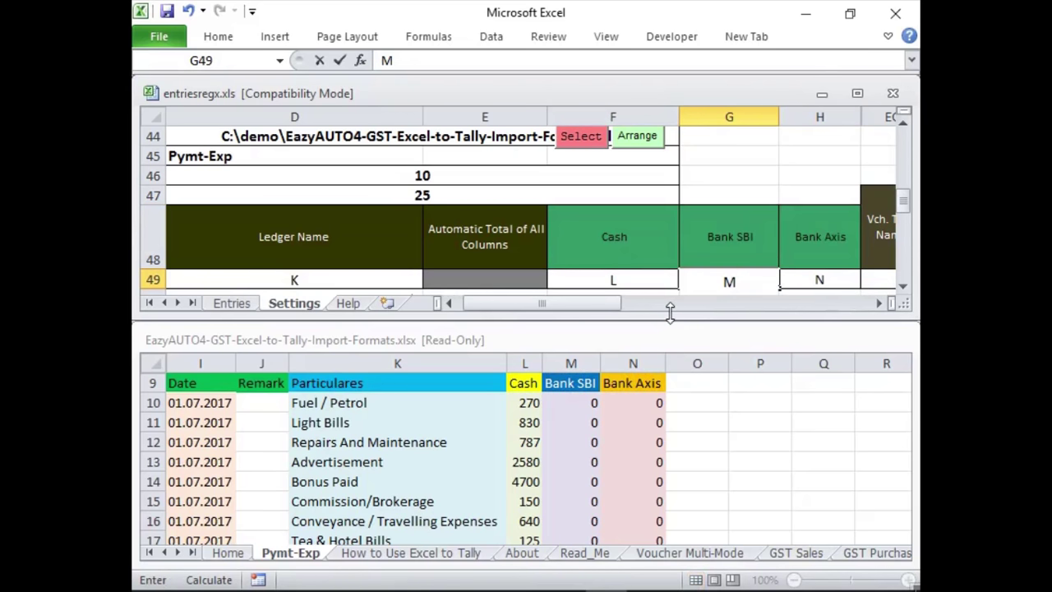
key(Tab)
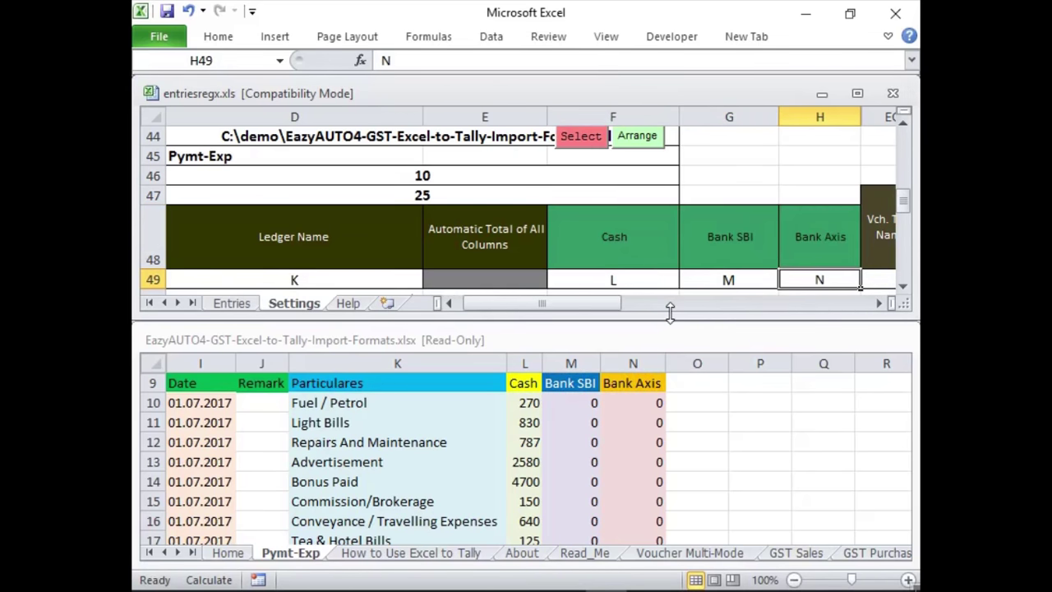
key(Tab)
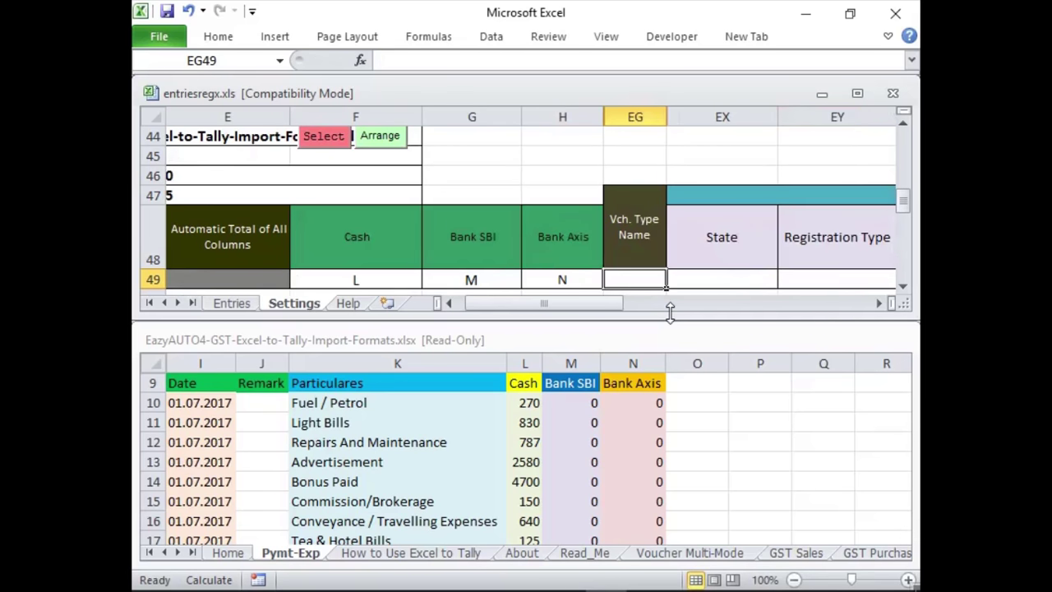
drag(606, 306, 600, 306)
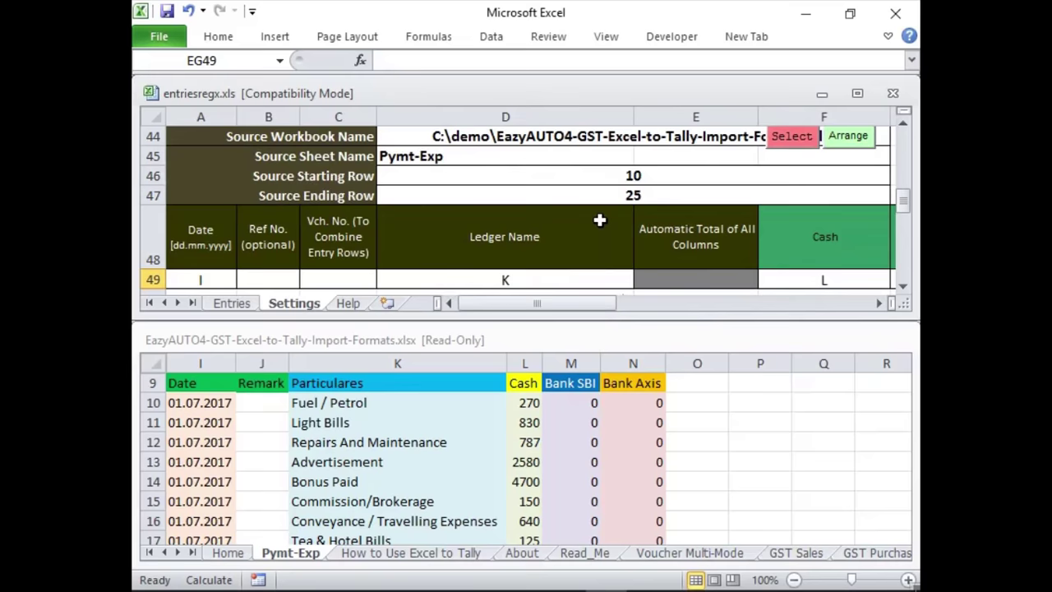
Import the payment data into the Entries sheet and select the imported ledger names in rows 31–39.
scroll(600, 221, down, 1)
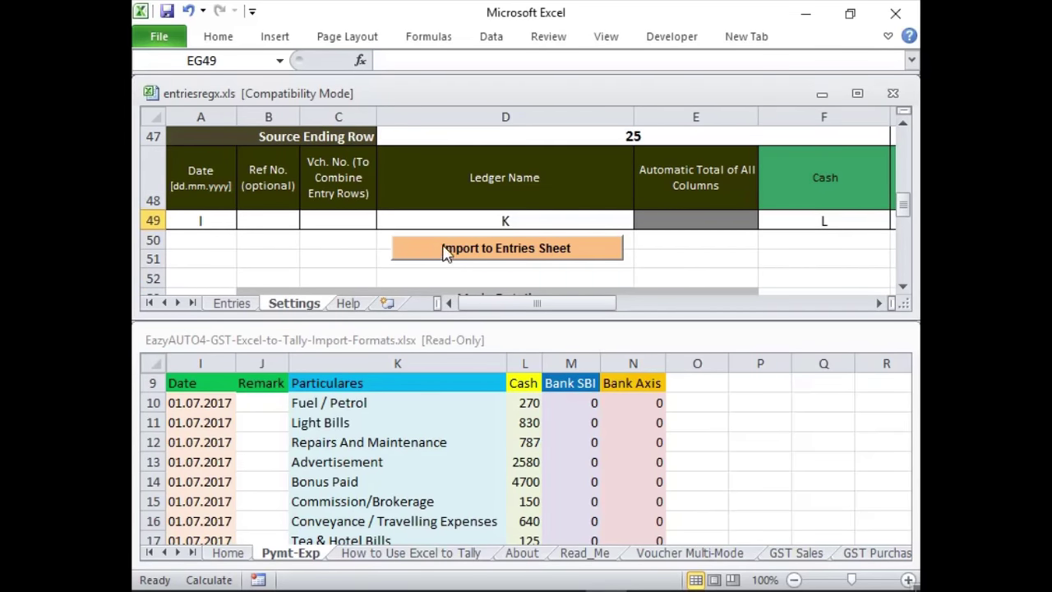
click(565, 259)
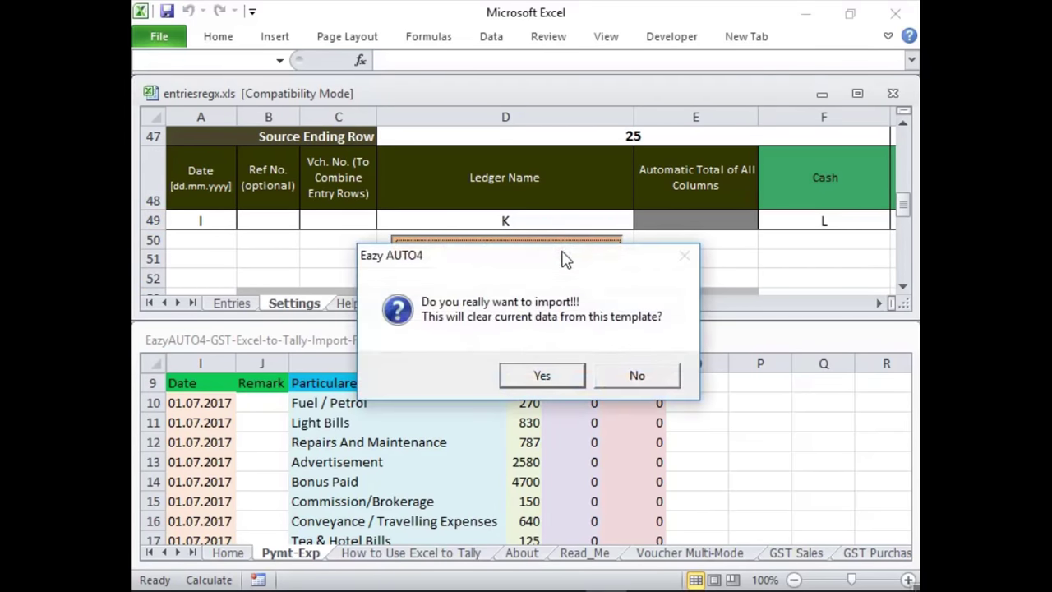
click(558, 376)
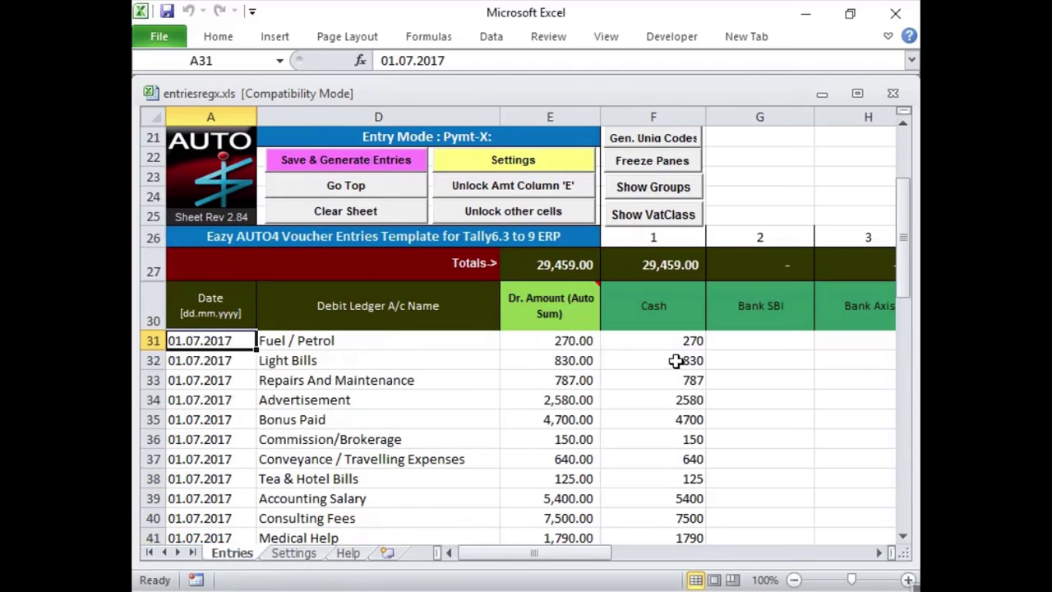
click(676, 361)
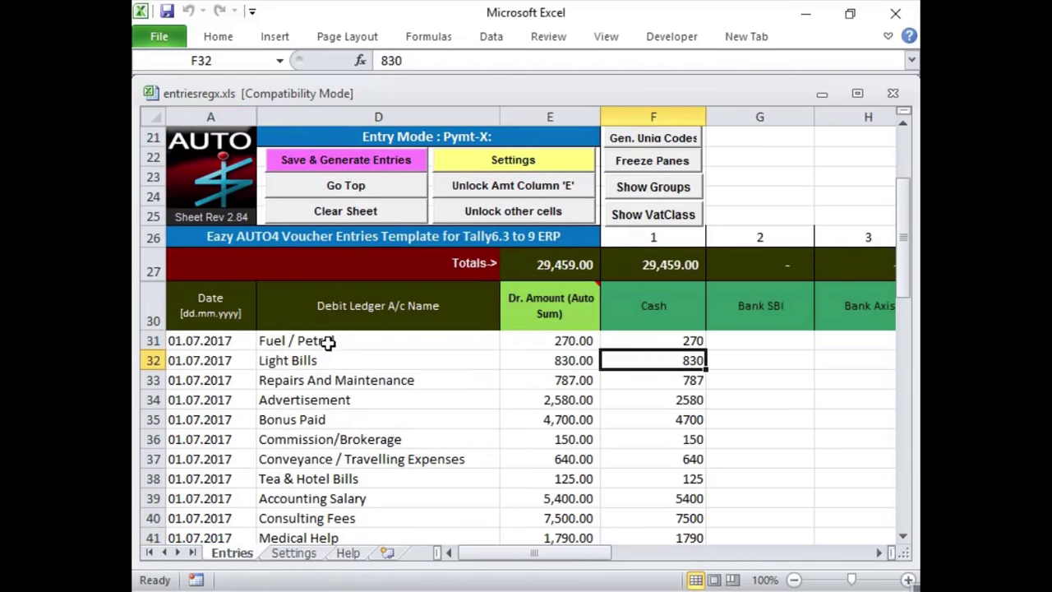
drag(334, 340, 330, 498)
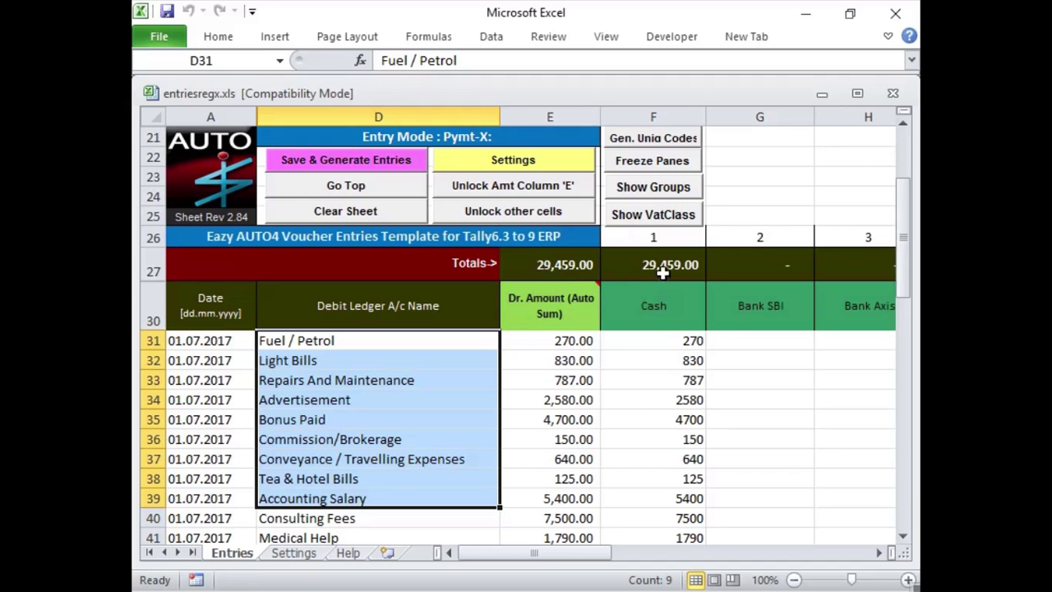
Check the Cash, Bank SBI and Bank Axis headings, then save the sheet and generate the Tally entries.
click(668, 309)
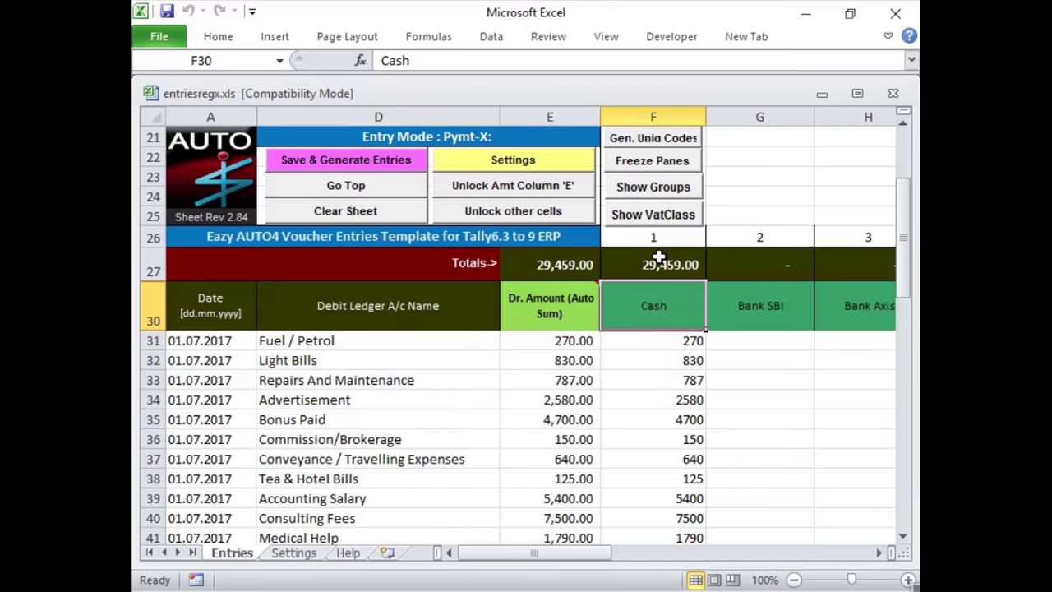
drag(760, 304, 853, 305)
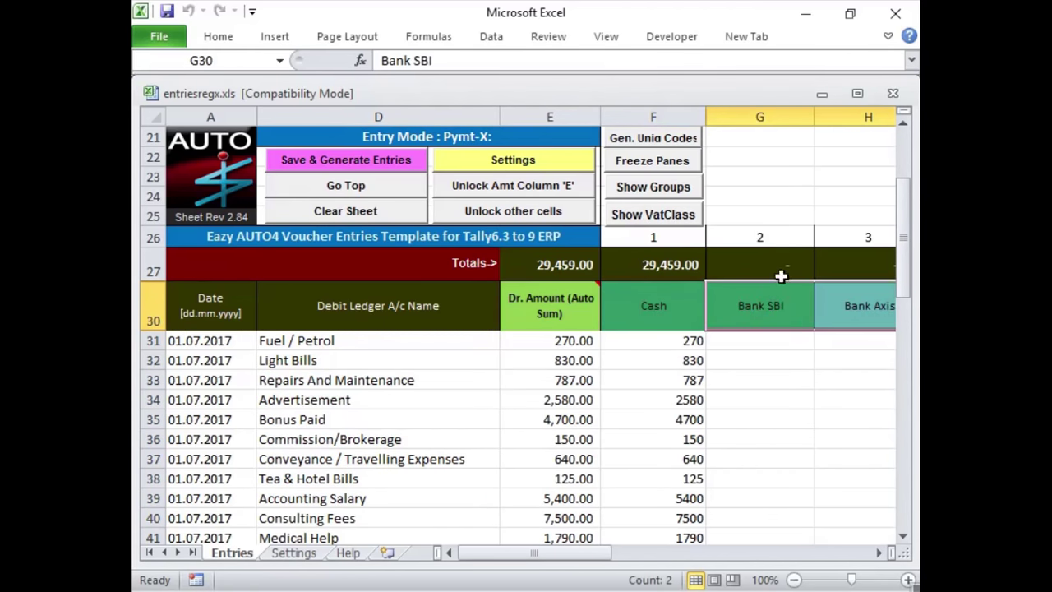
click(763, 310)
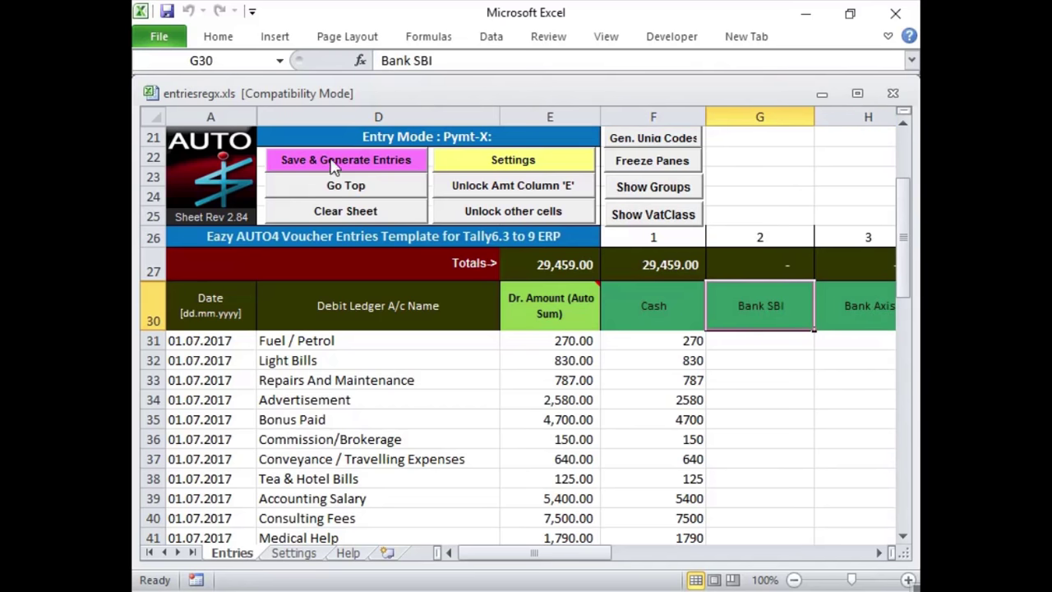
click(374, 161)
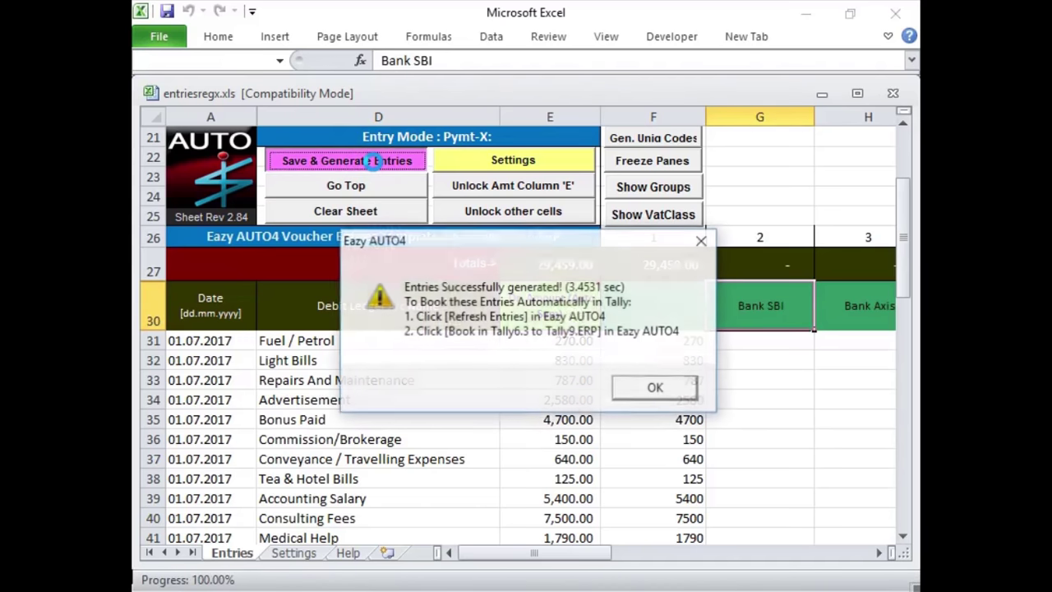
drag(440, 245, 478, 216)
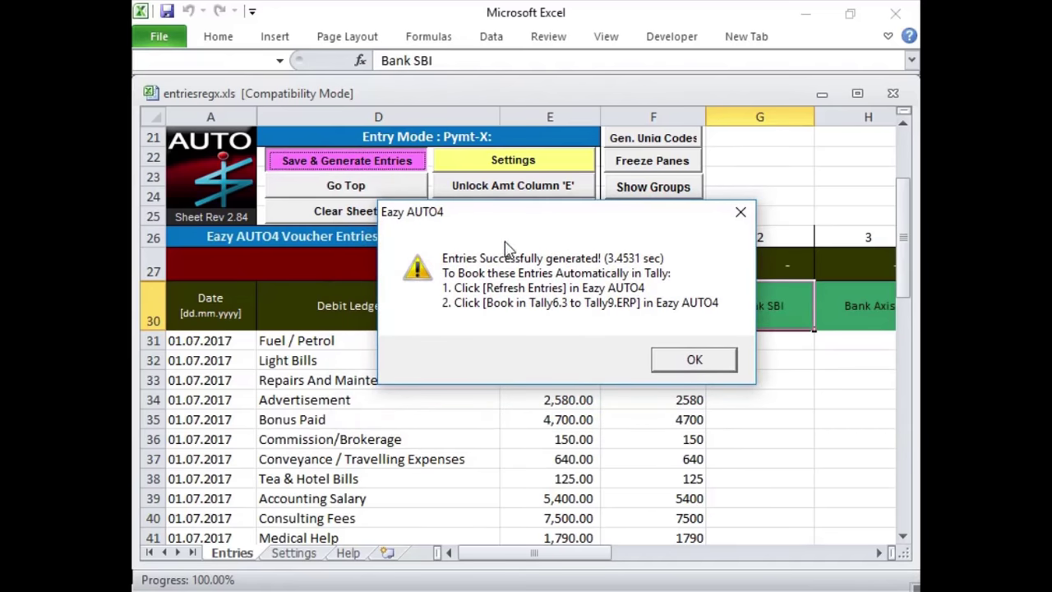
click(698, 361)
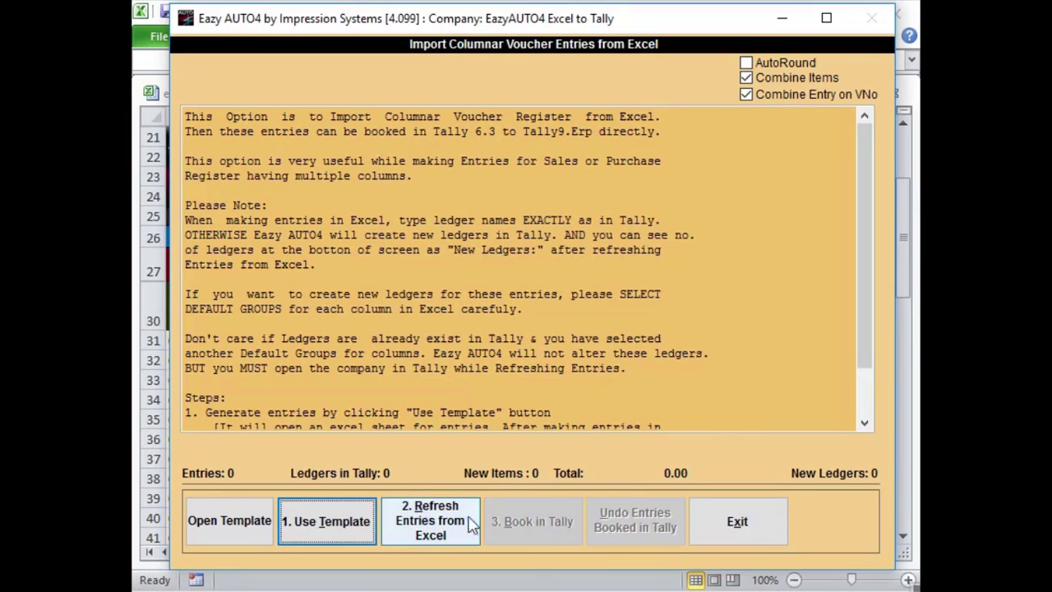
Refresh entries from Excel, confirming the 3-column import of 16 entries totalling 29,459.00.
click(432, 516)
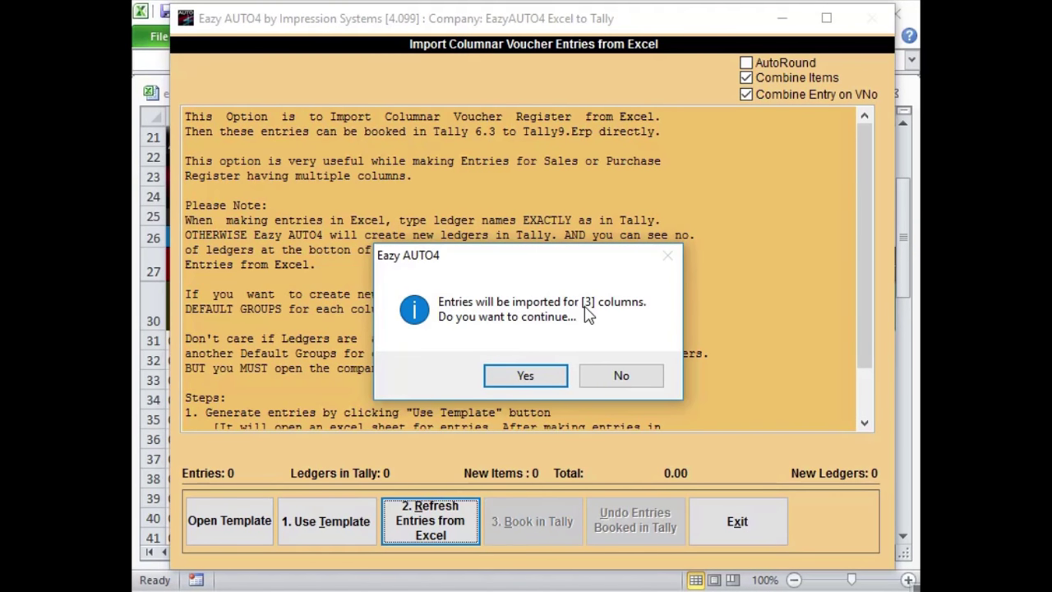
click(544, 384)
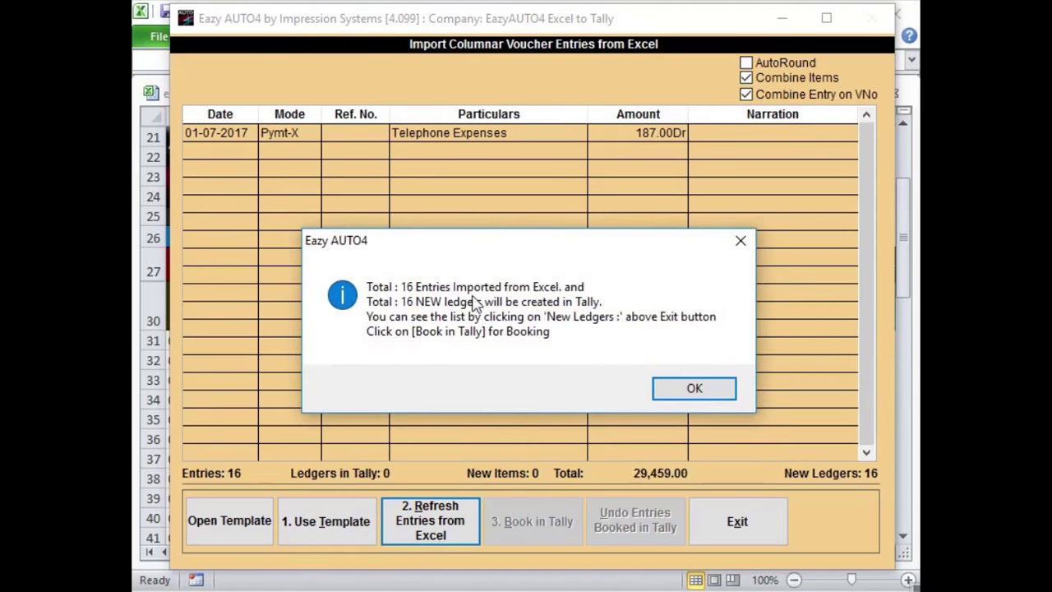
click(712, 390)
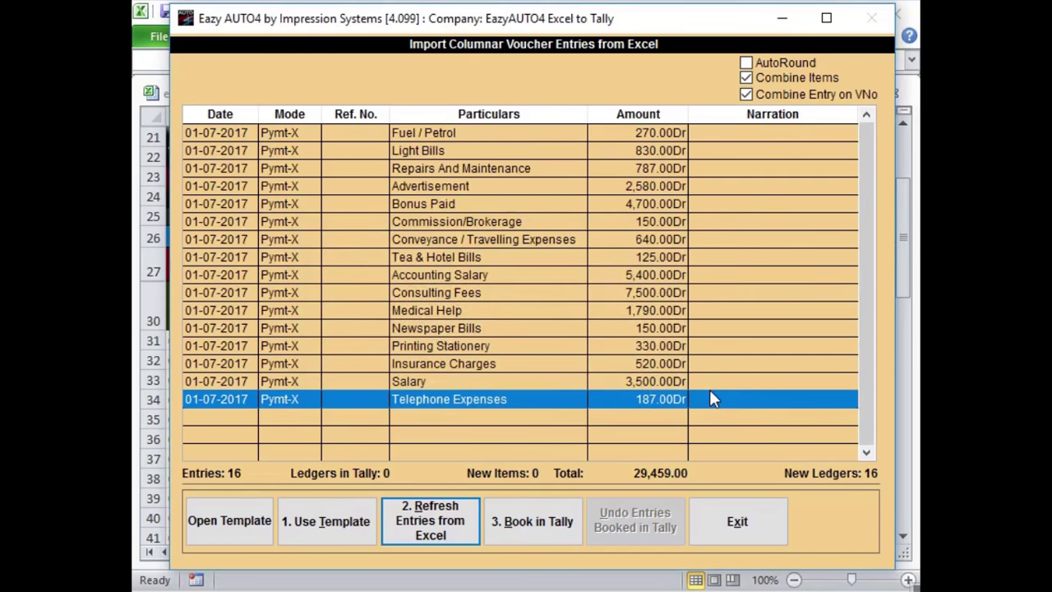
key(alt+Tab)
Open Tally's Accounts Info > Ledgers > Display ledger selection screen.
click(587, 400)
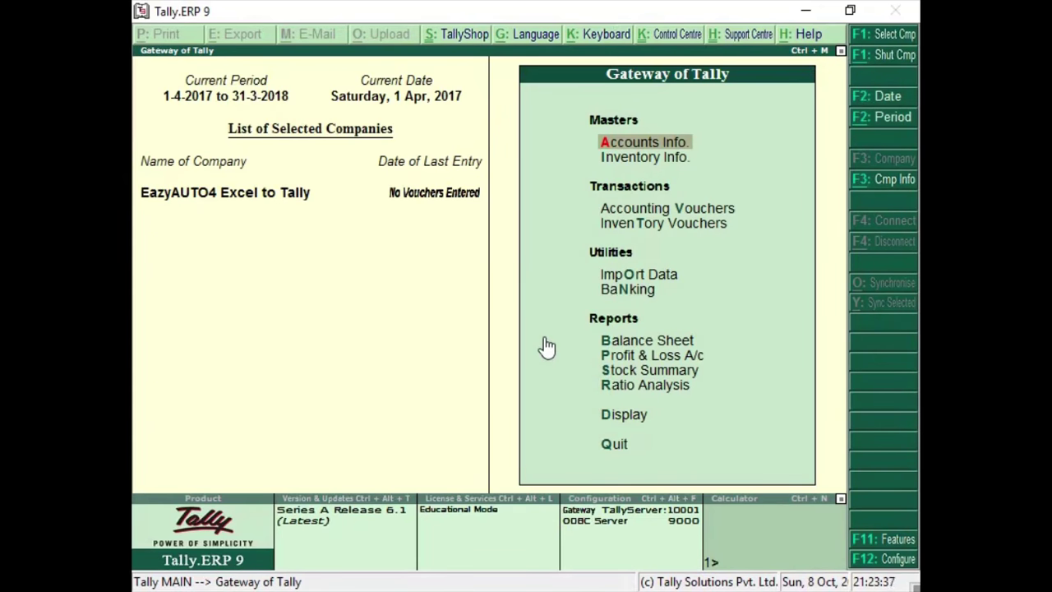
key(Return)
key(l)
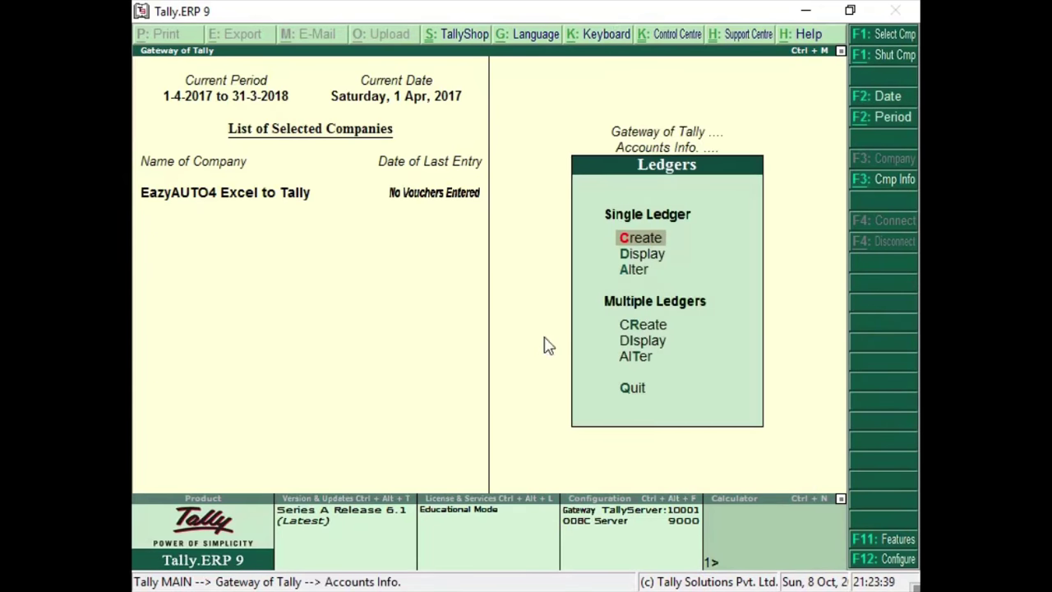
key(d)
key(alt+Tab)
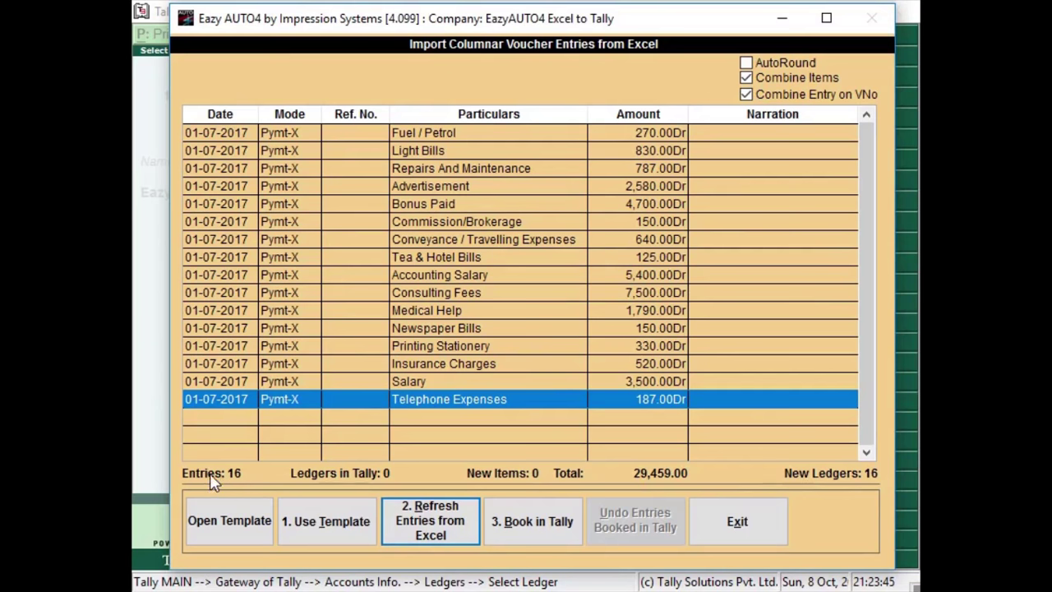
Review the 16 new ledgers, then decline posting them under Sundry Creditors when booking.
click(837, 474)
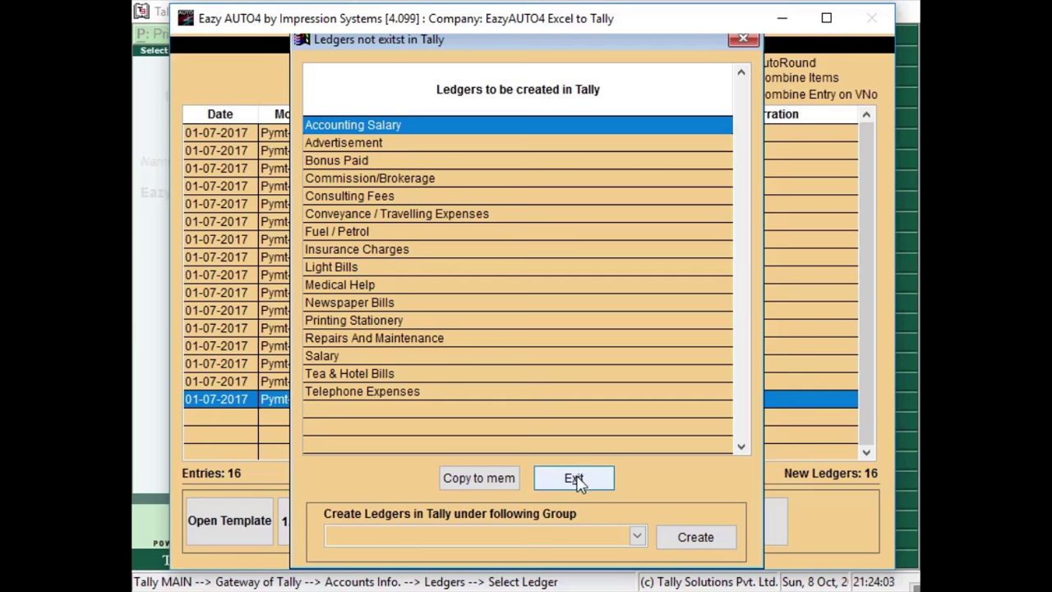
click(576, 479)
click(540, 525)
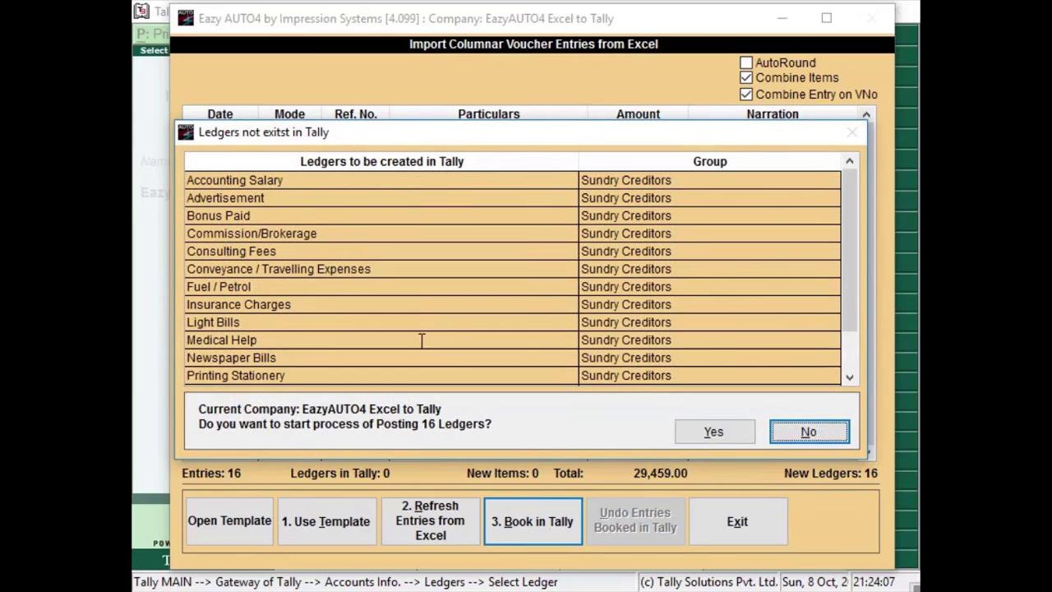
click(244, 182)
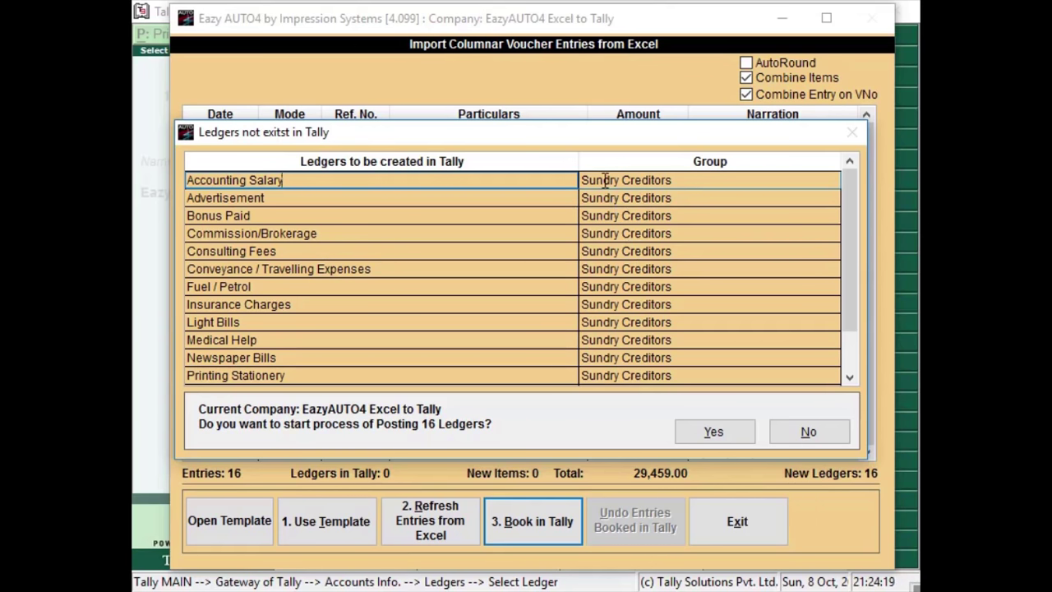
click(817, 429)
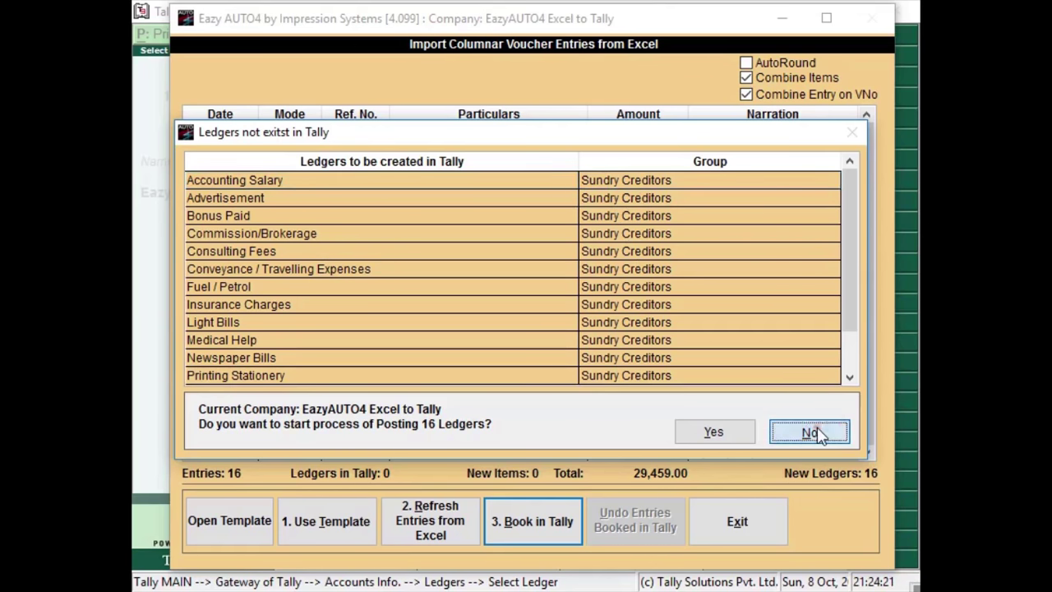
key(alt+Tab)
key(alt+Tab)
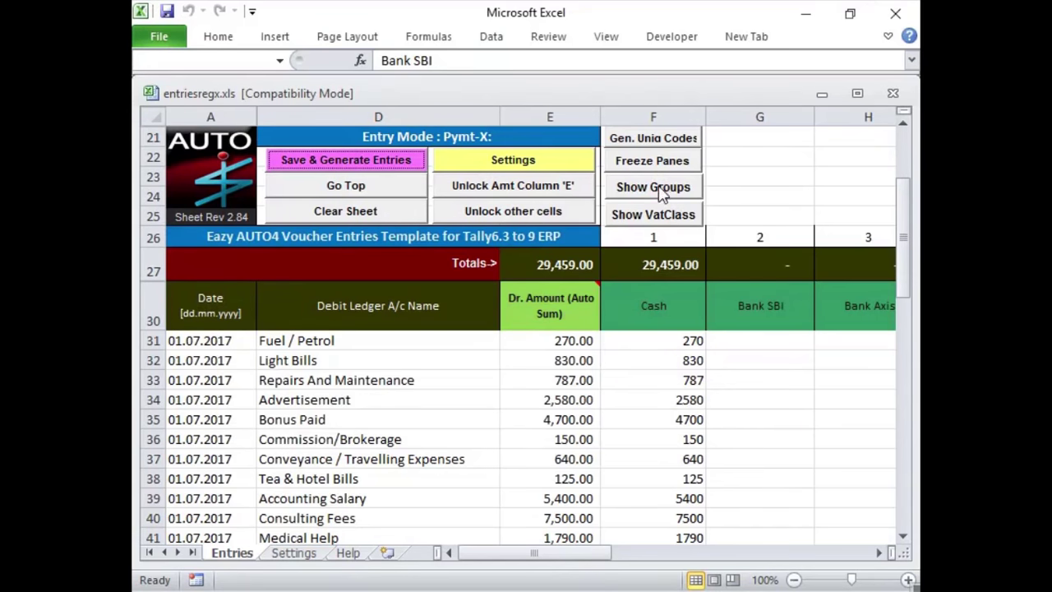
Show the default groups row and set D28, the debit ledgers' group, to Indirect Expenses.
click(672, 195)
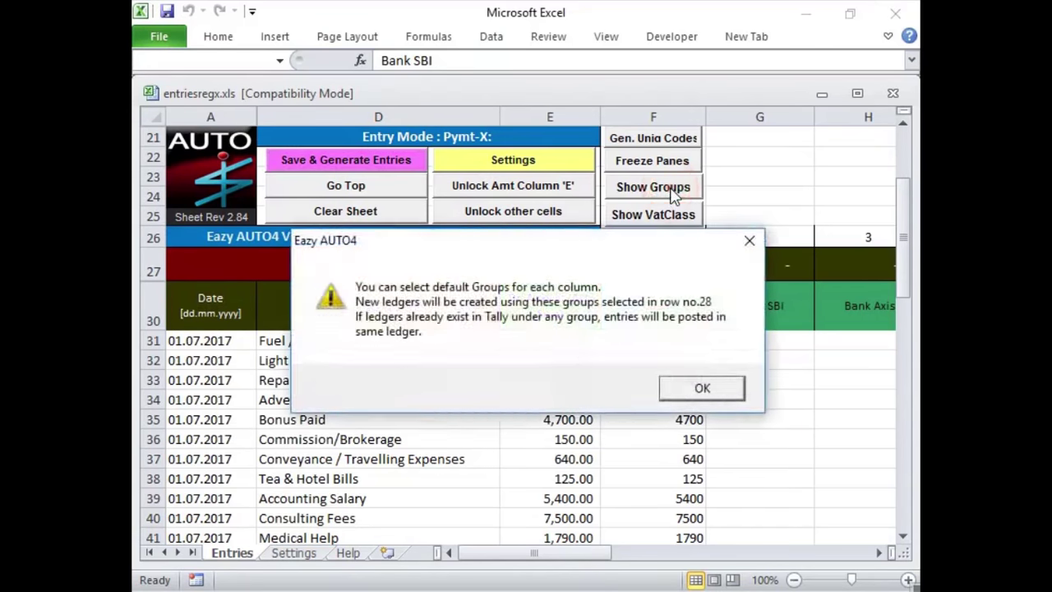
click(728, 395)
mouse_move(310, 370)
mouse_down()
mouse_move(316, 330)
mouse_move(317, 534)
mouse_up()
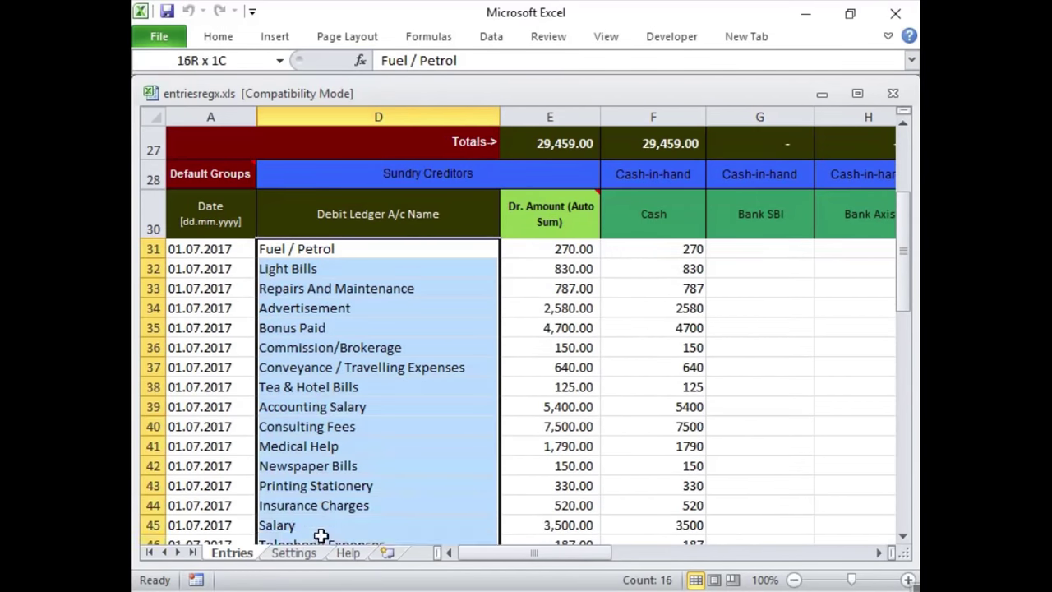
click(317, 367)
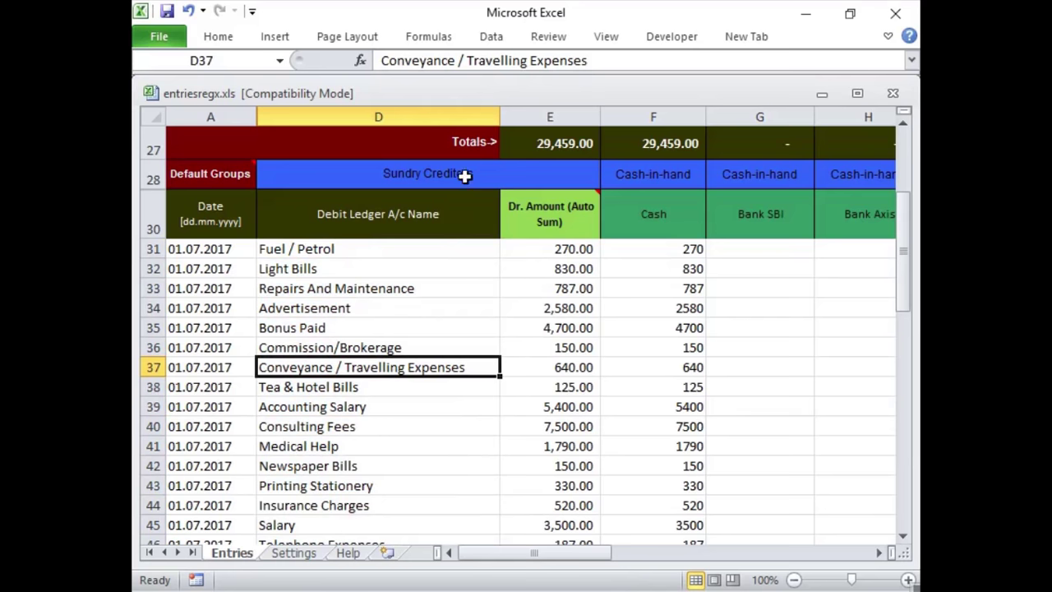
click(464, 175)
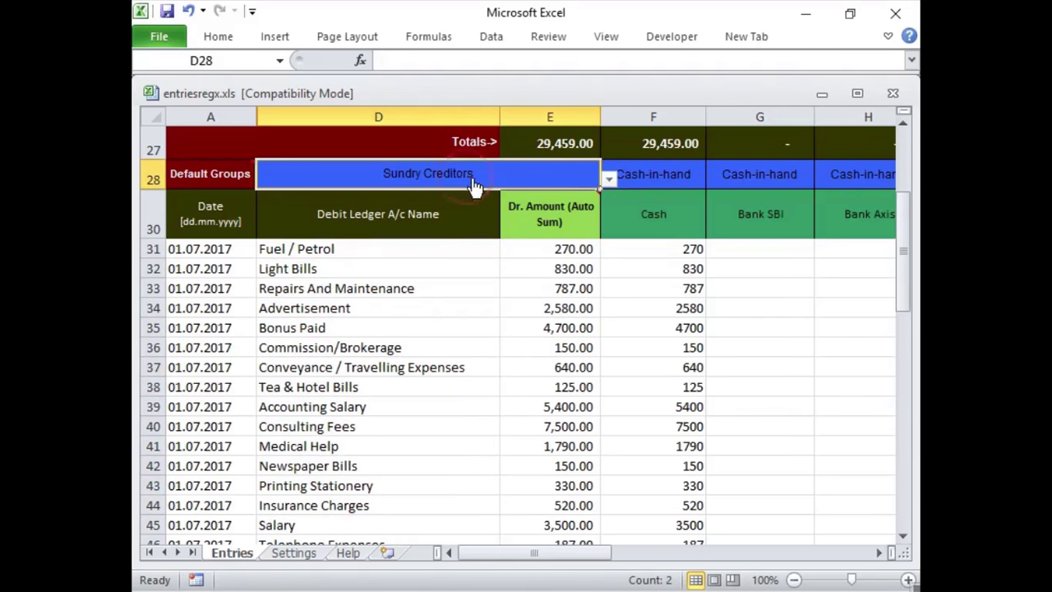
click(609, 179)
drag(601, 262, 609, 234)
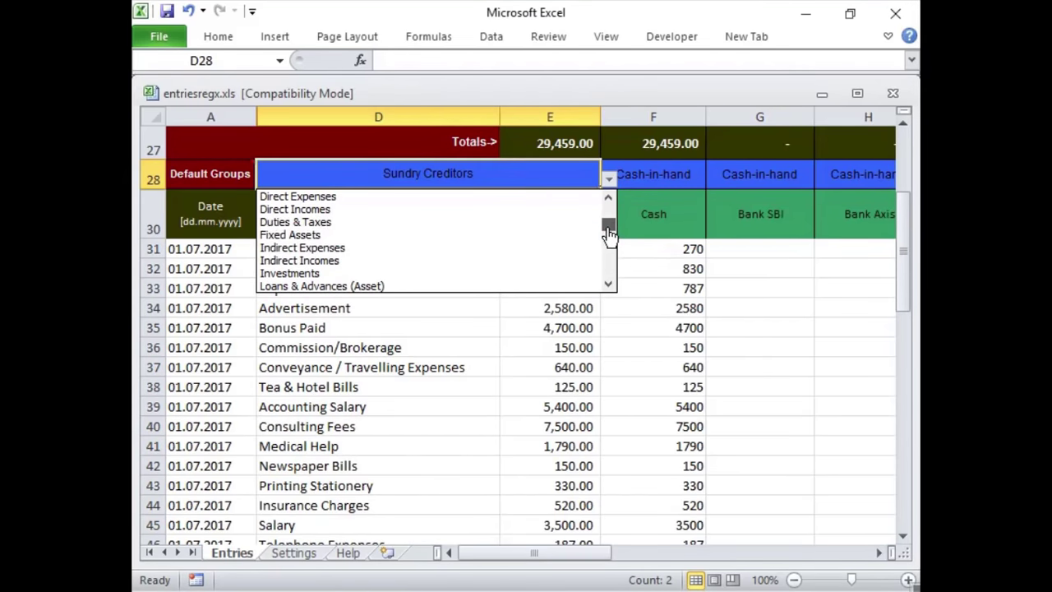
click(432, 256)
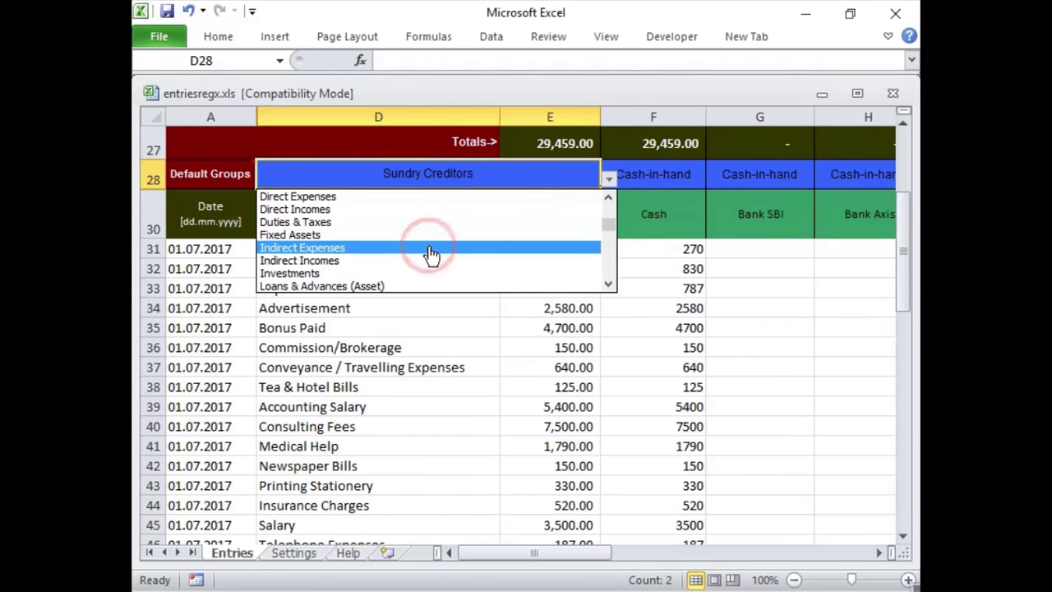
Set the Bank SBI column's default group in G28 to Bank Accounts.
click(664, 215)
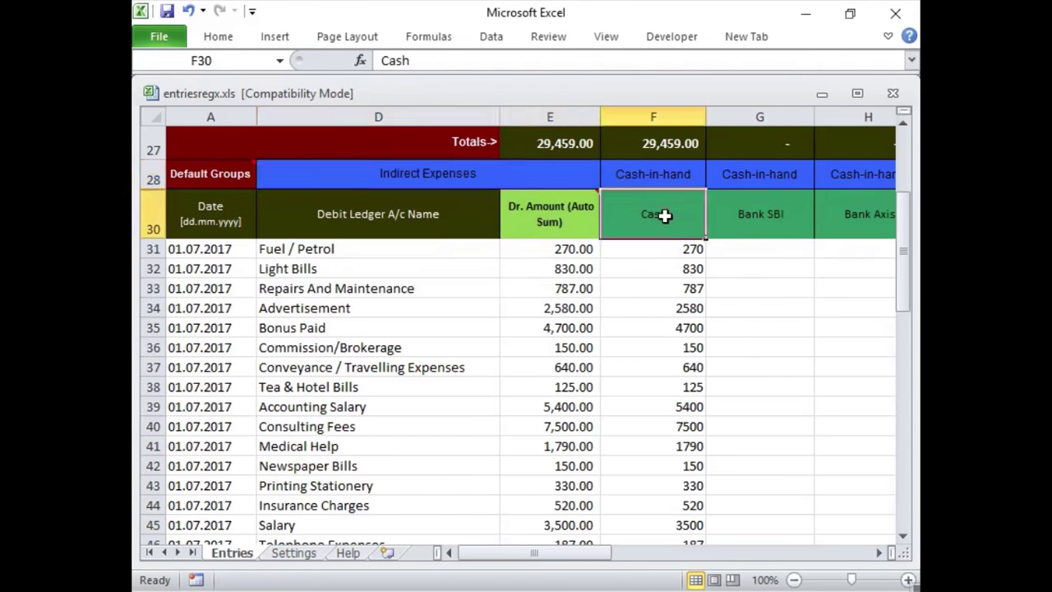
click(767, 215)
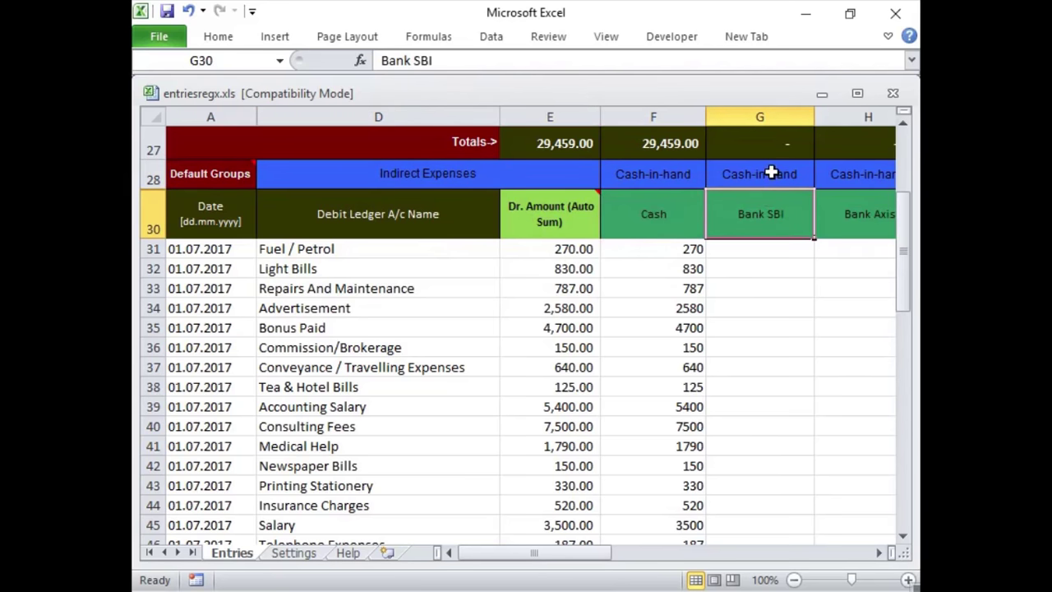
click(775, 173)
click(822, 178)
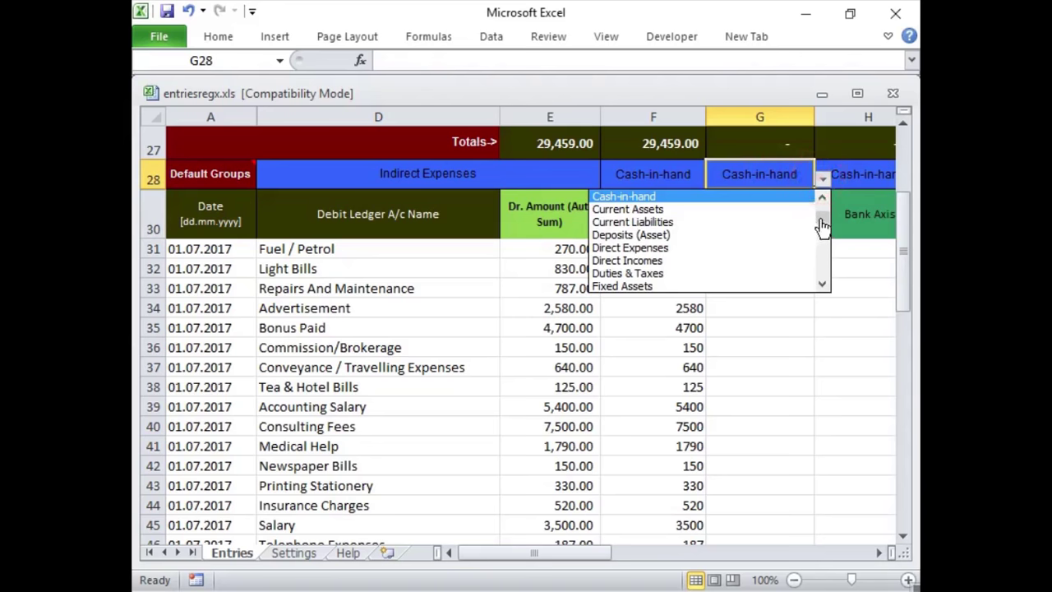
drag(820, 216, 821, 200)
key(Escape)
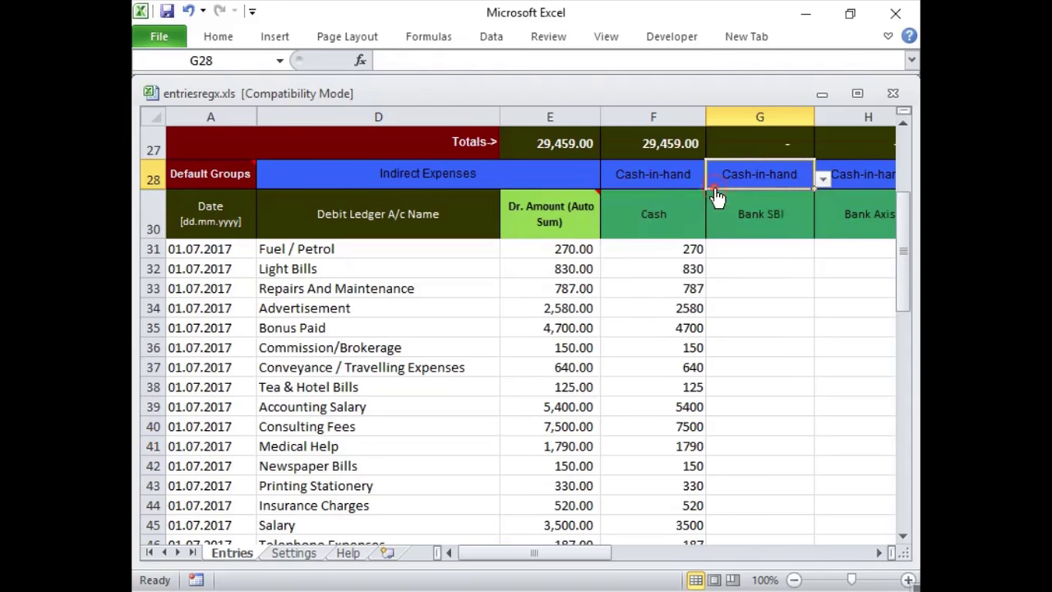
key(Right)
click(662, 179)
click(732, 179)
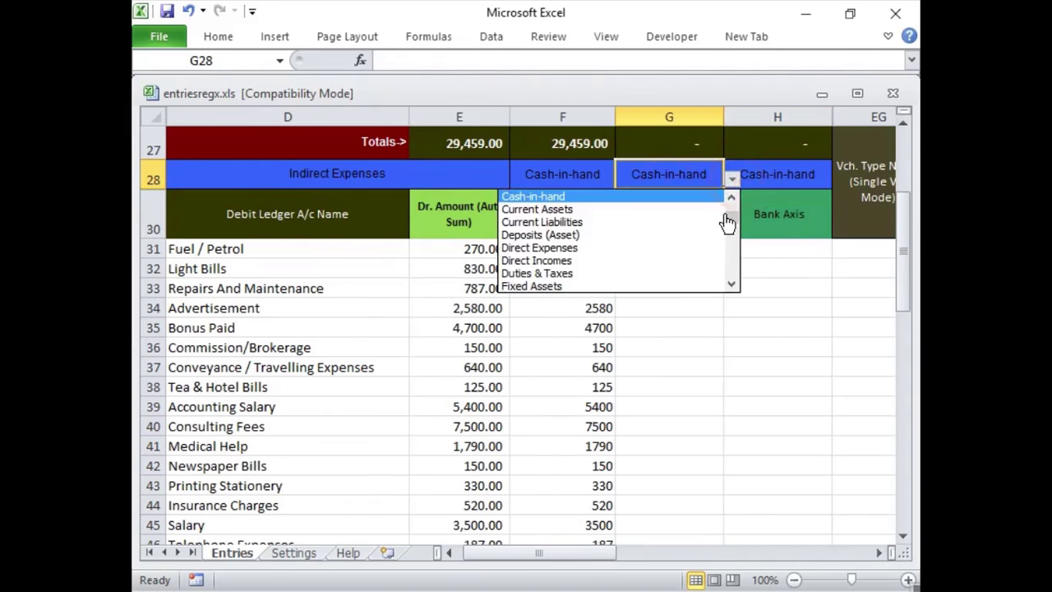
click(733, 201)
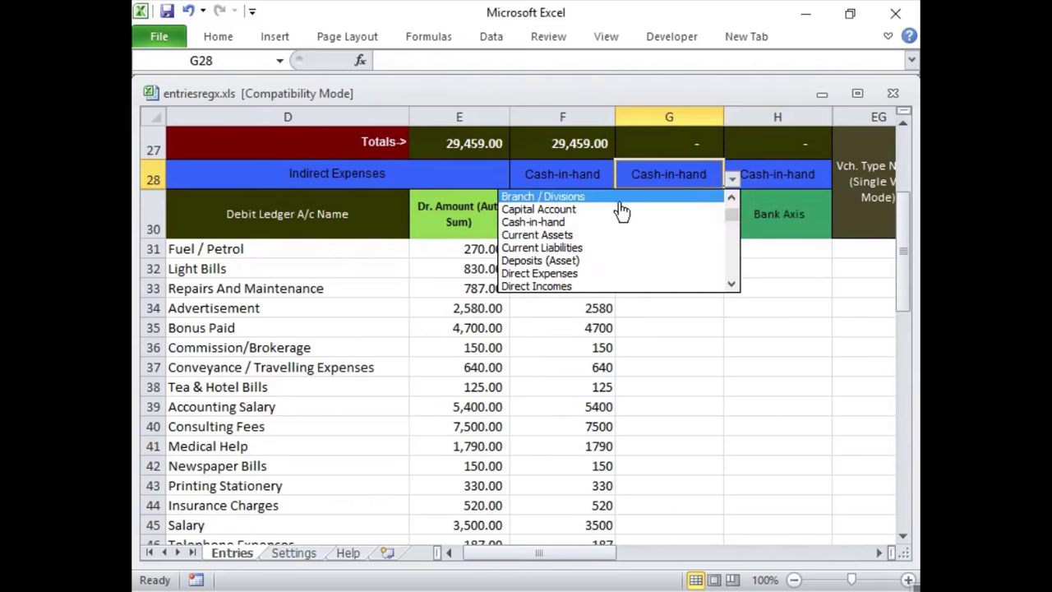
double_click(734, 201)
click(632, 198)
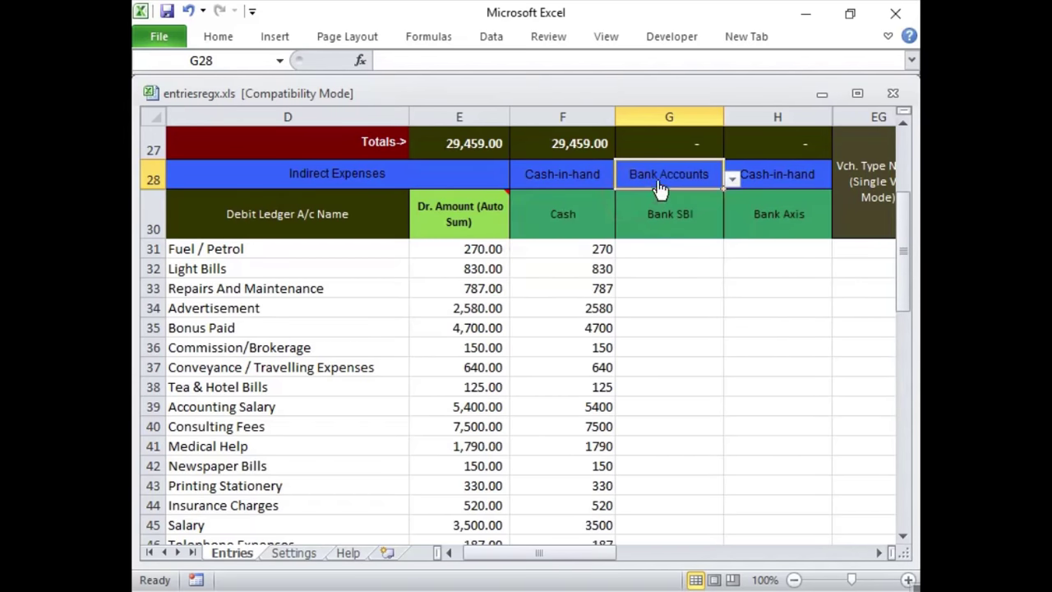
Set the Bank Axis column's default group in H28 to Bank Accounts.
right_click(662, 185)
click(779, 185)
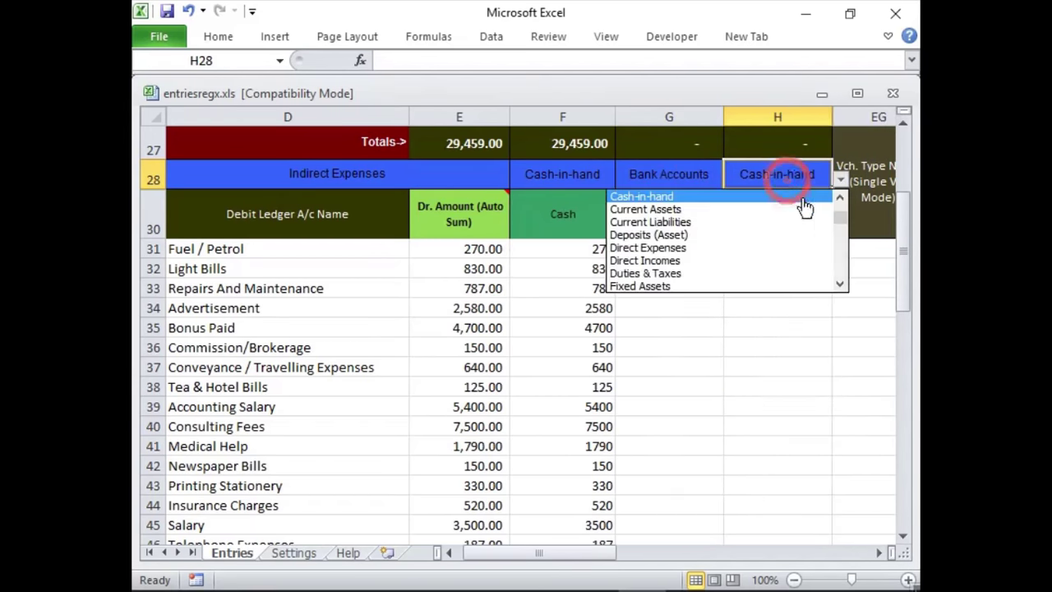
scroll(790, 209, up, 1)
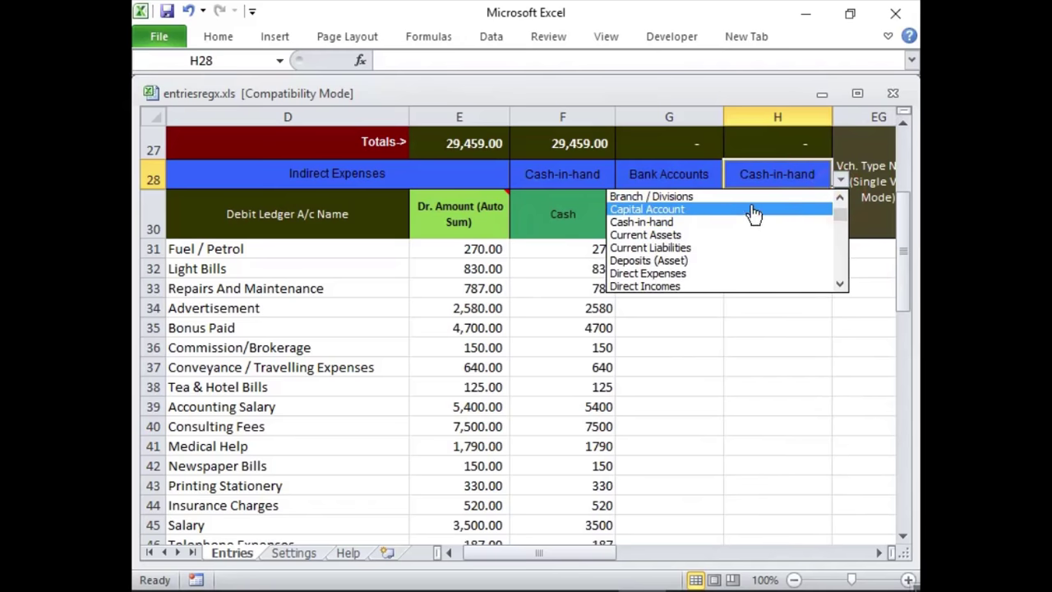
double_click(839, 197)
click(734, 198)
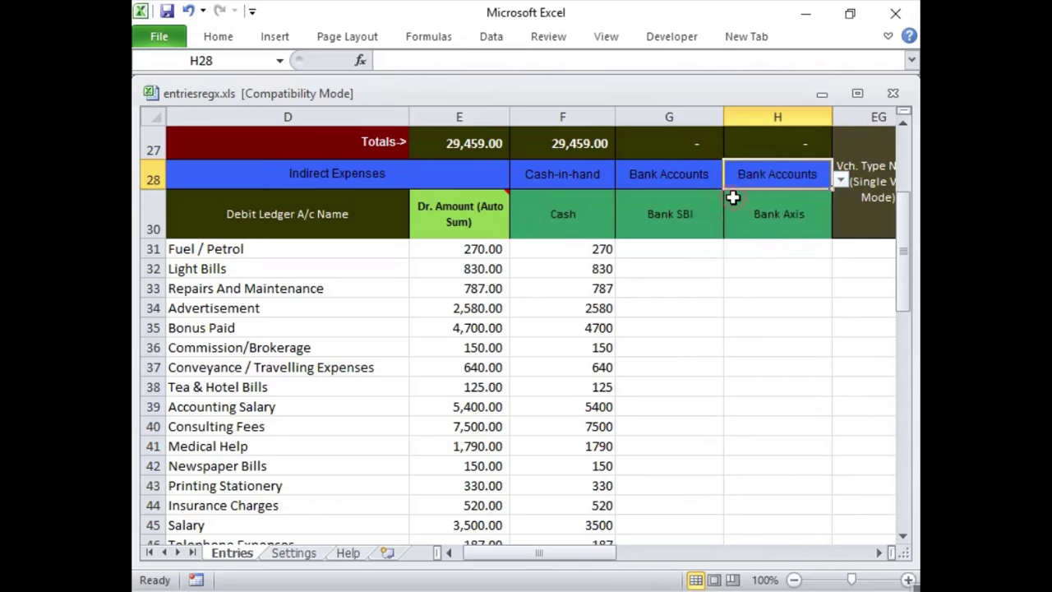
Save the Entries sheet and generate the entries.
click(631, 267)
scroll(623, 292, up, 1)
drag(549, 553, 488, 557)
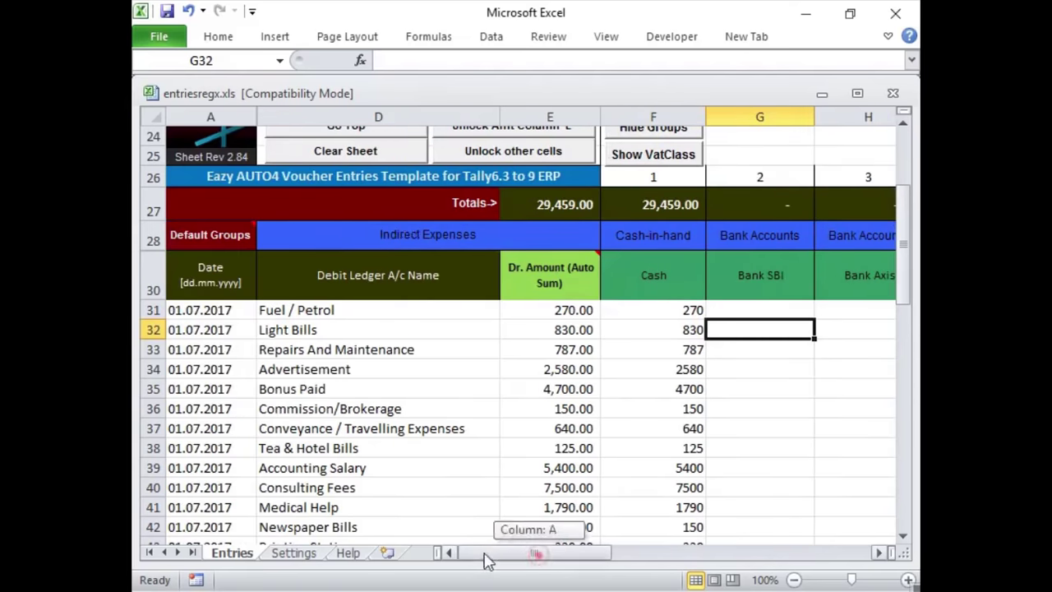
scroll(387, 271, up, 1)
click(369, 167)
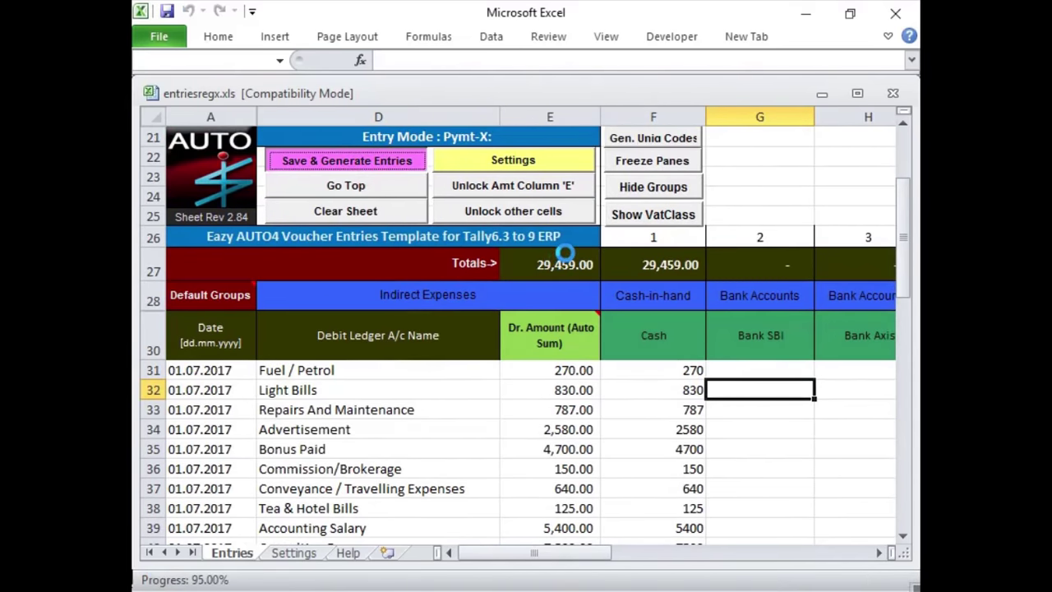
Reload the 16 payment entries from the Excel sheet, dismissing the success and summary messages.
click(668, 386)
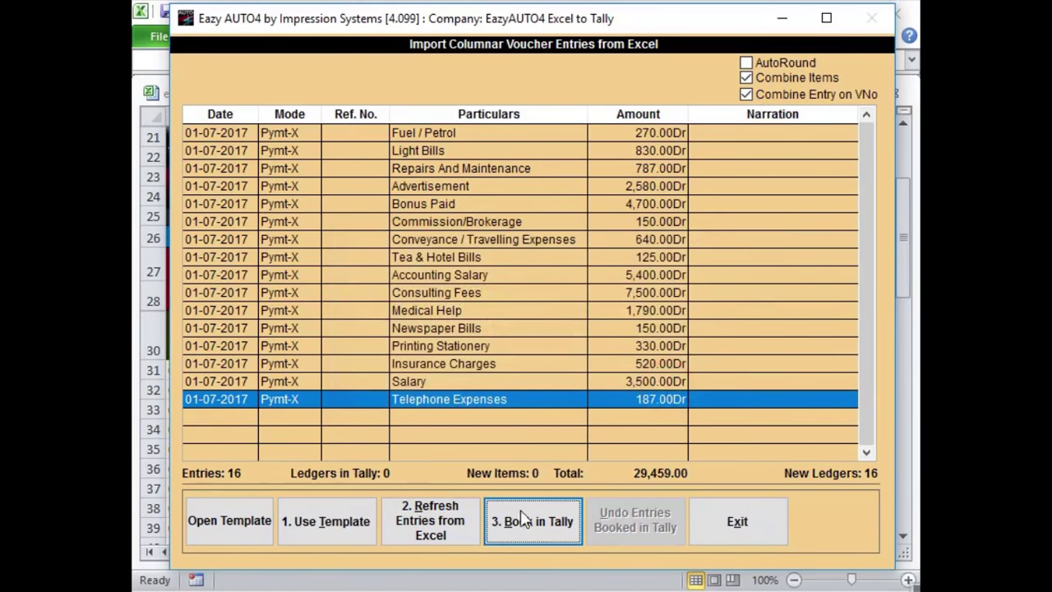
click(444, 520)
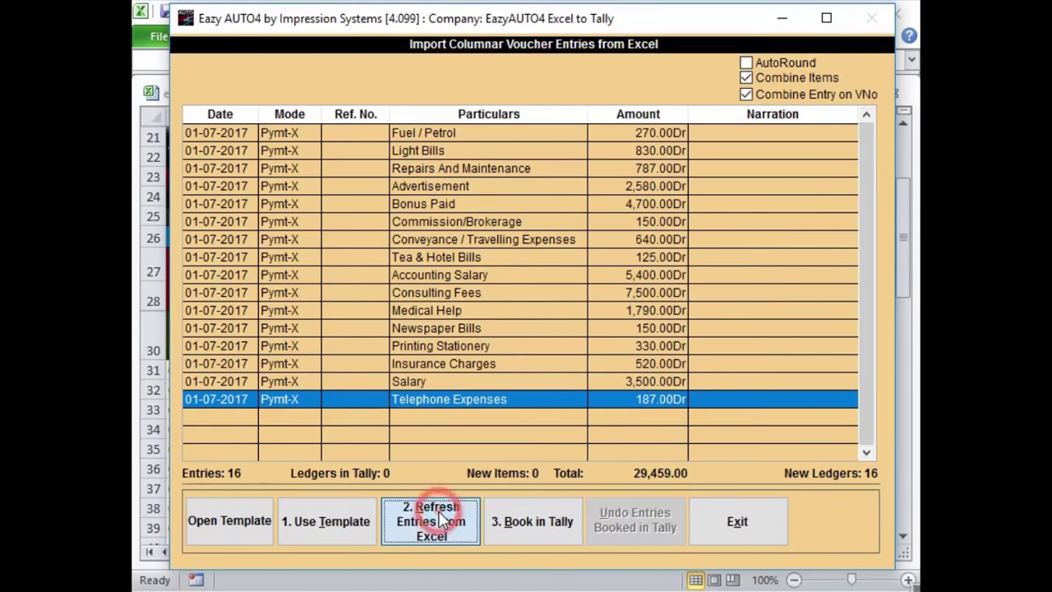
click(524, 372)
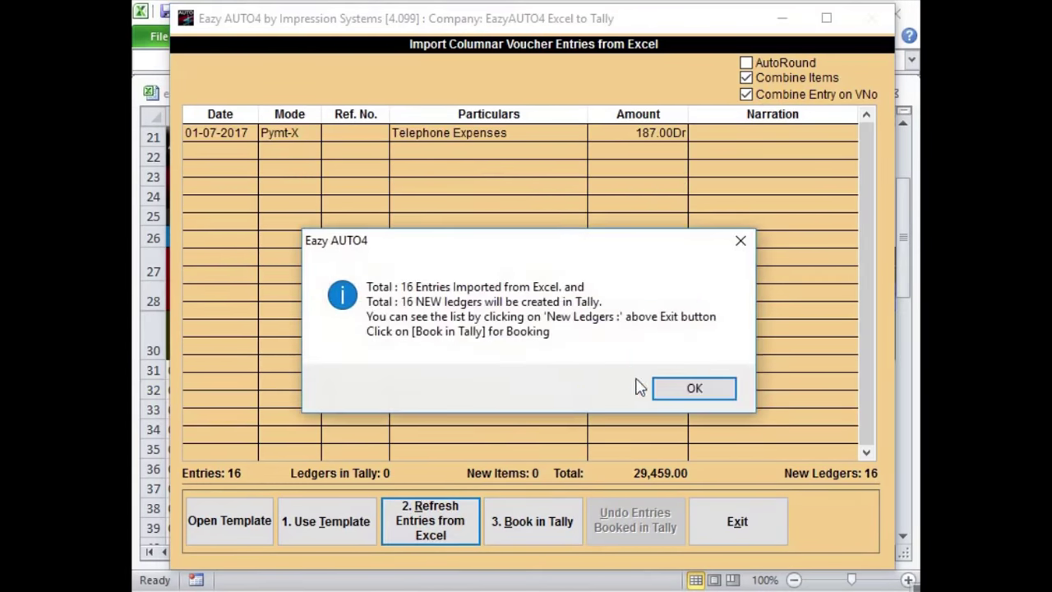
click(689, 386)
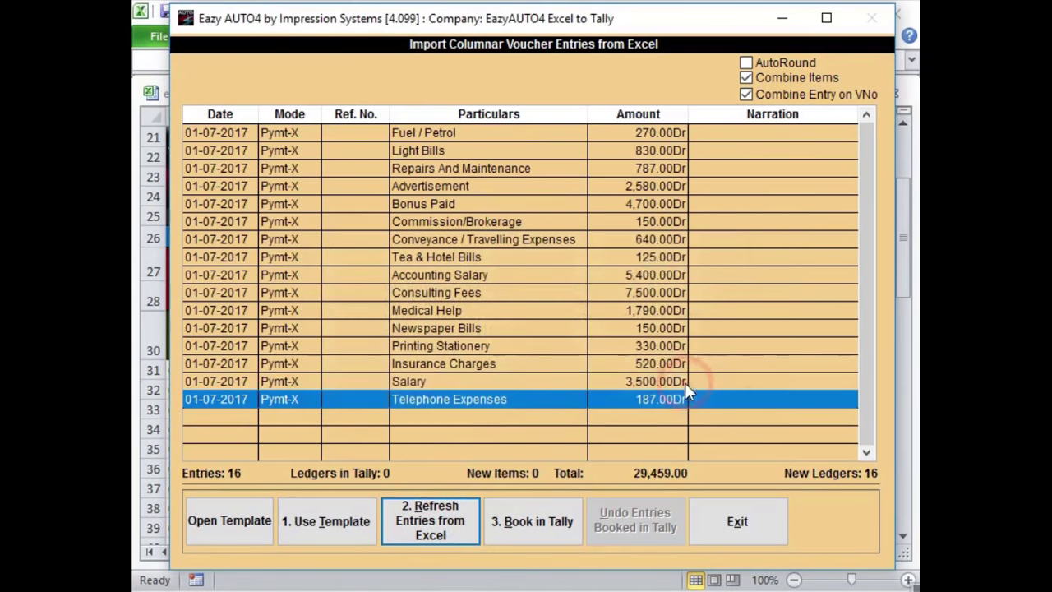
Start booking into Tally, review the 16 new Indirect Expenses ledgers, and approve posting them.
click(557, 523)
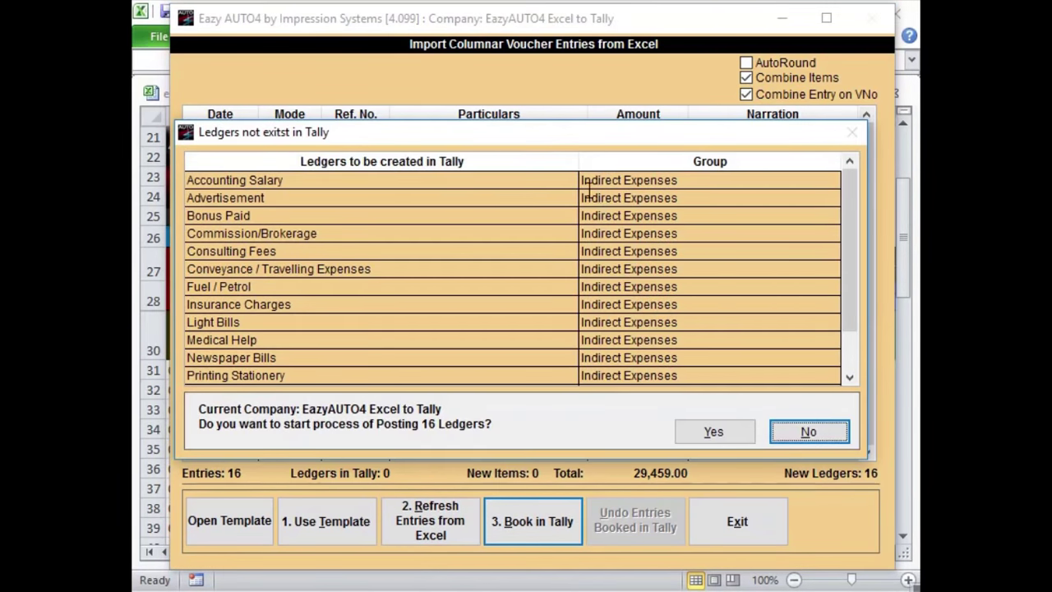
click(608, 233)
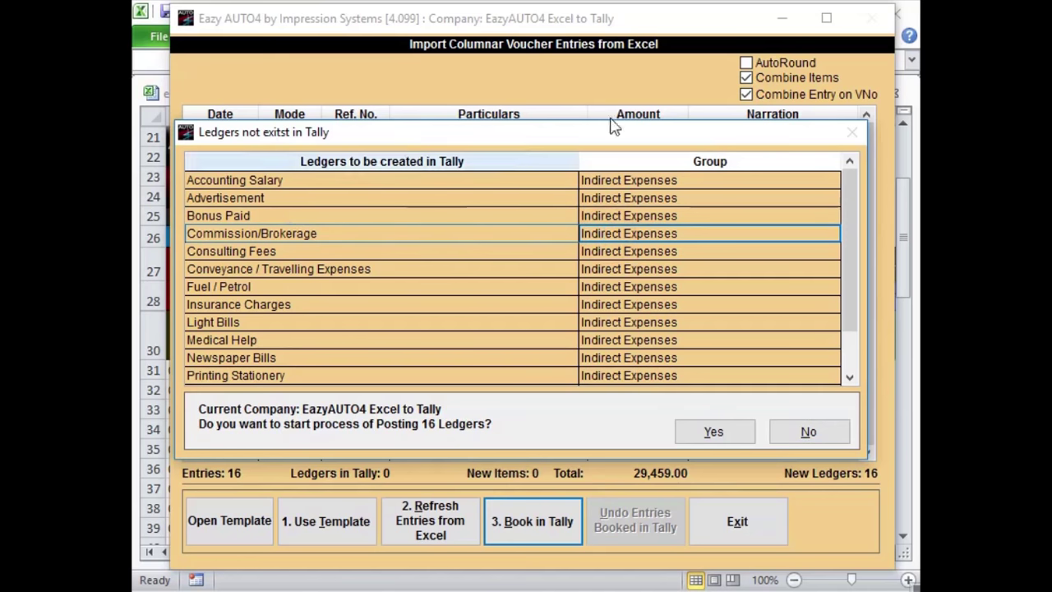
scroll(436, 280, down, 1)
scroll(434, 287, down, 3)
scroll(346, 276, up, 4)
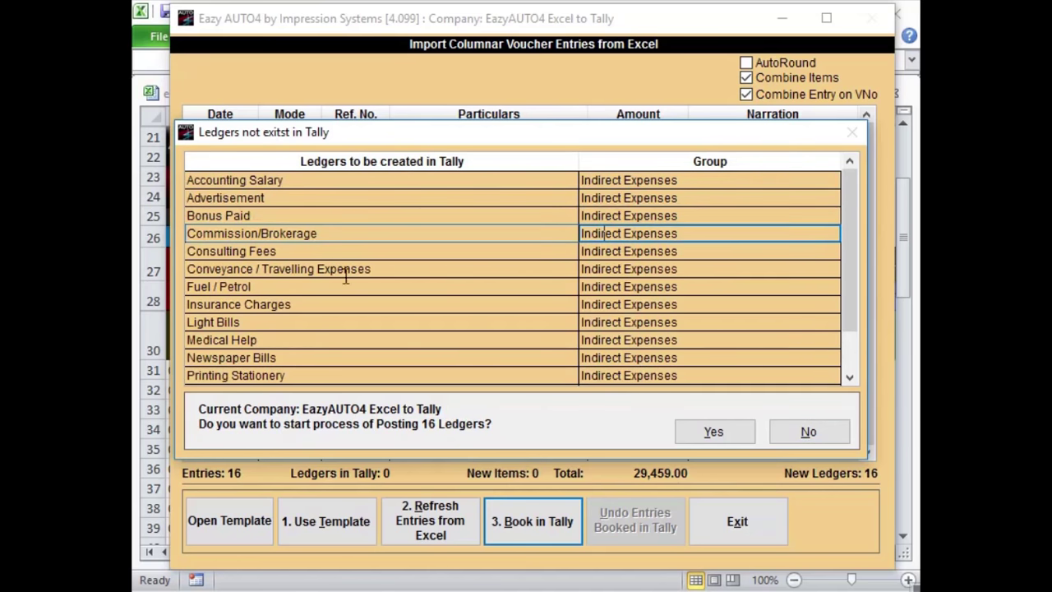
mouse_move(247, 182)
mouse_down()
mouse_move(202, 178)
mouse_move(233, 322)
mouse_up()
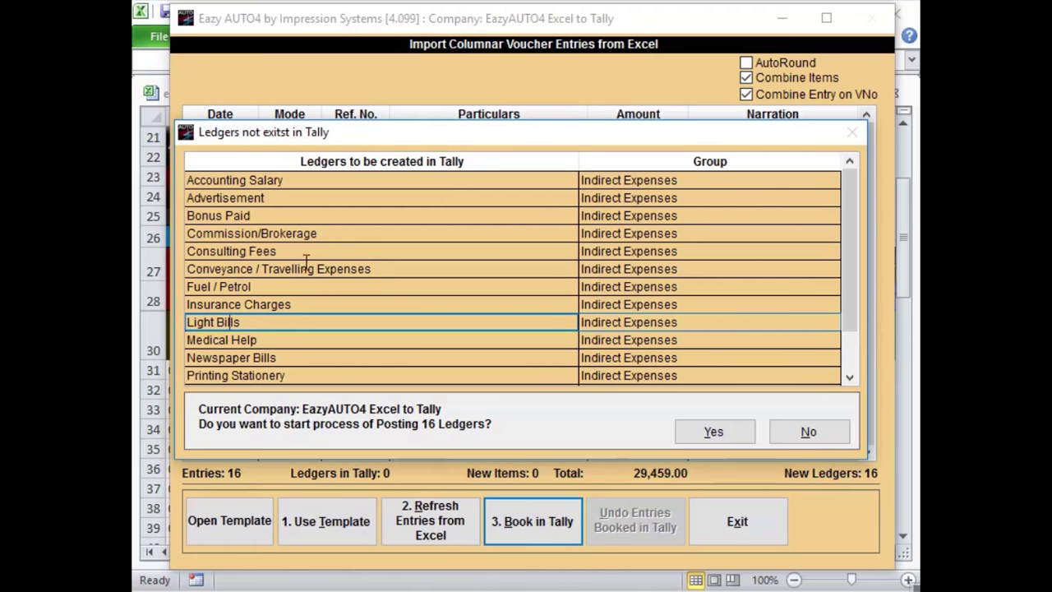
click(736, 434)
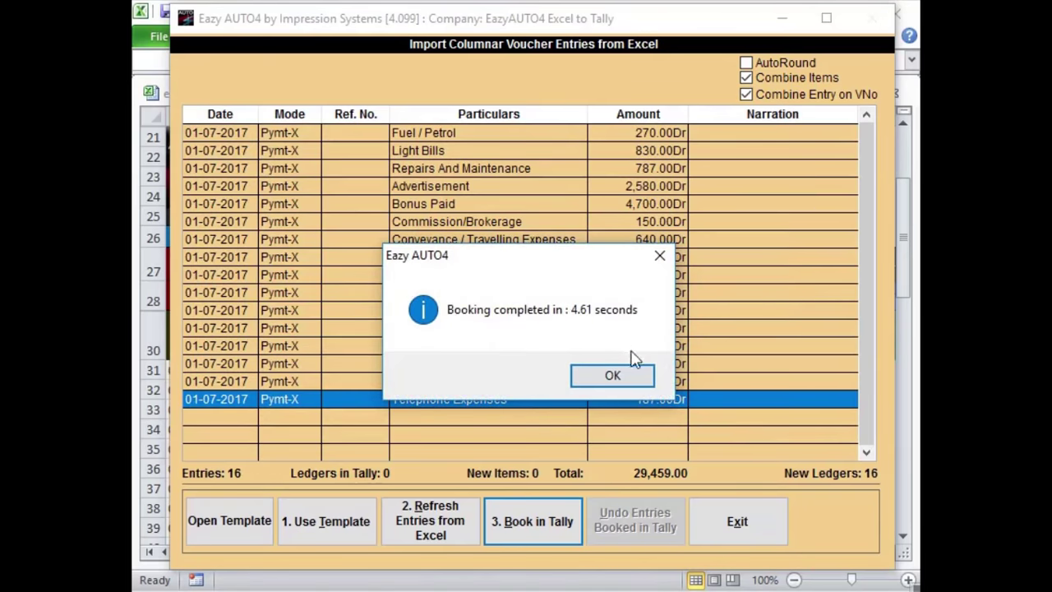
Book all 16 payment entries into Tally, then check the Gateway's last entry date of 1-Jul-2017.
click(624, 368)
key(alt+Tab)
key(alt+Tab)
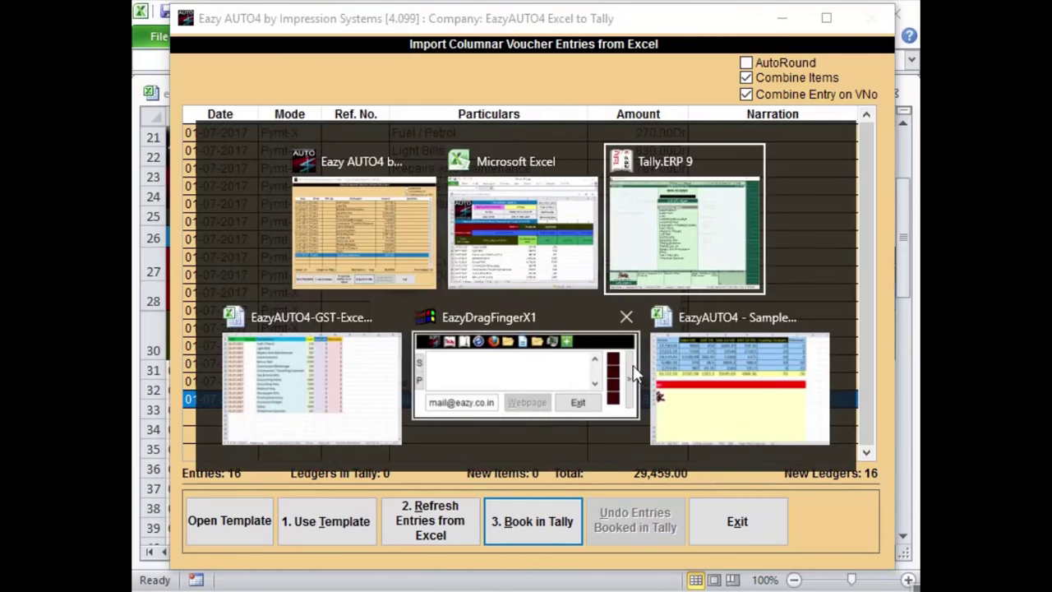
key(Escape)
key(Escape)
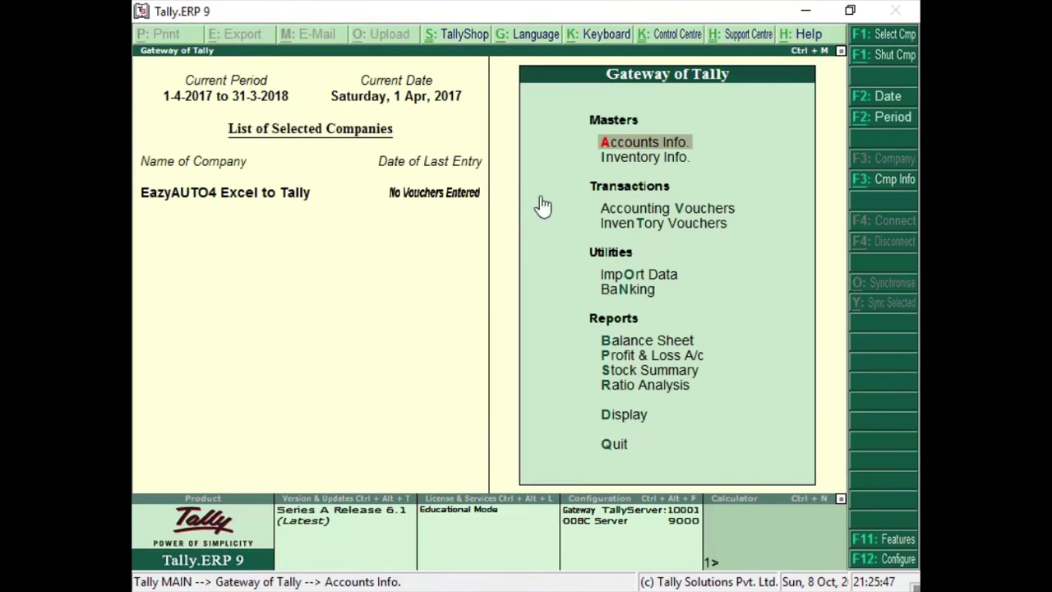
key(alt+Tab)
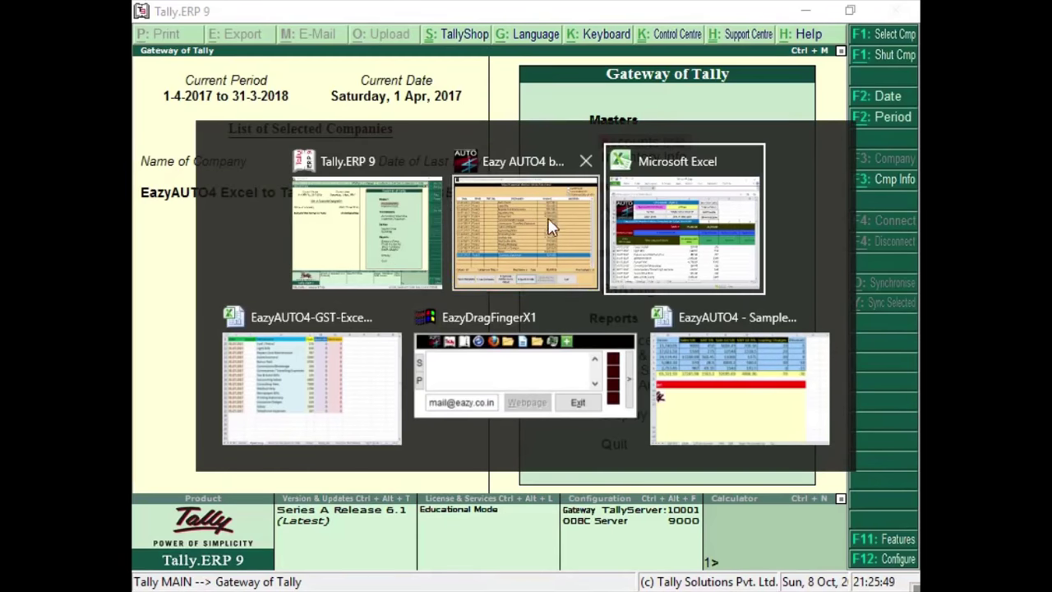
click(545, 214)
click(542, 364)
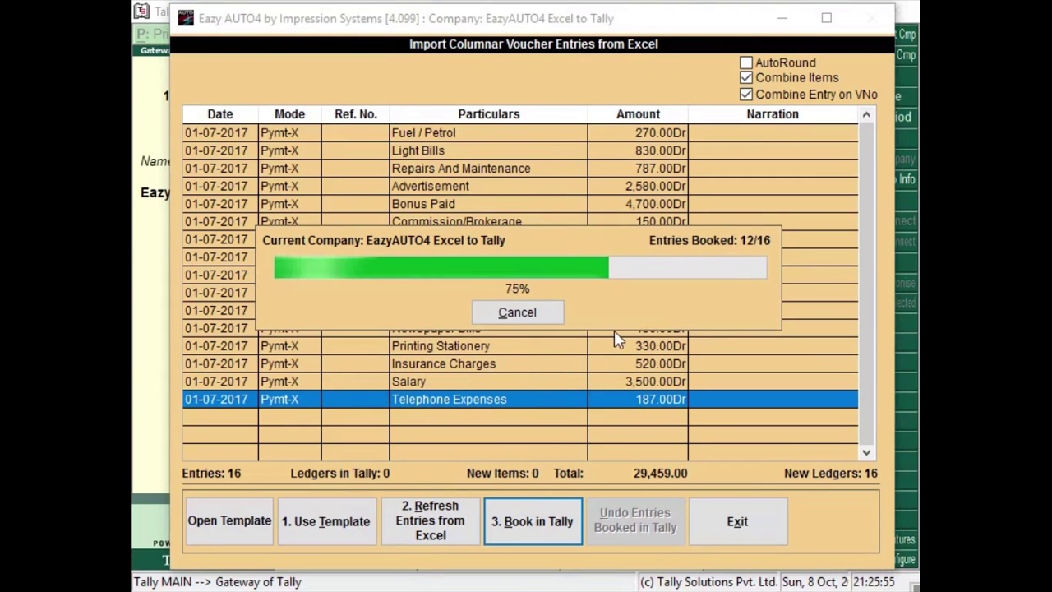
click(598, 373)
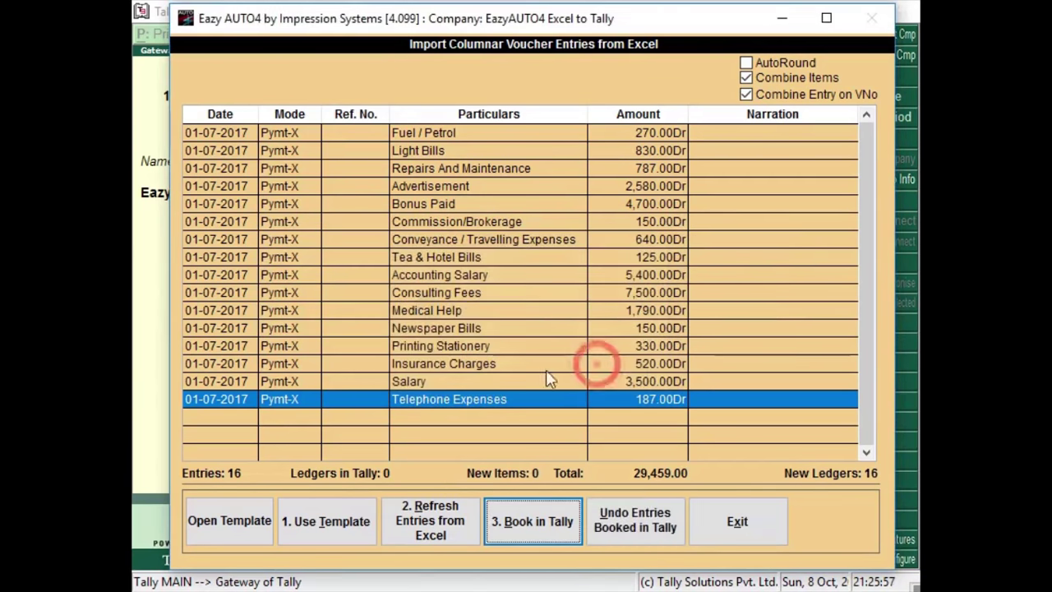
click(153, 308)
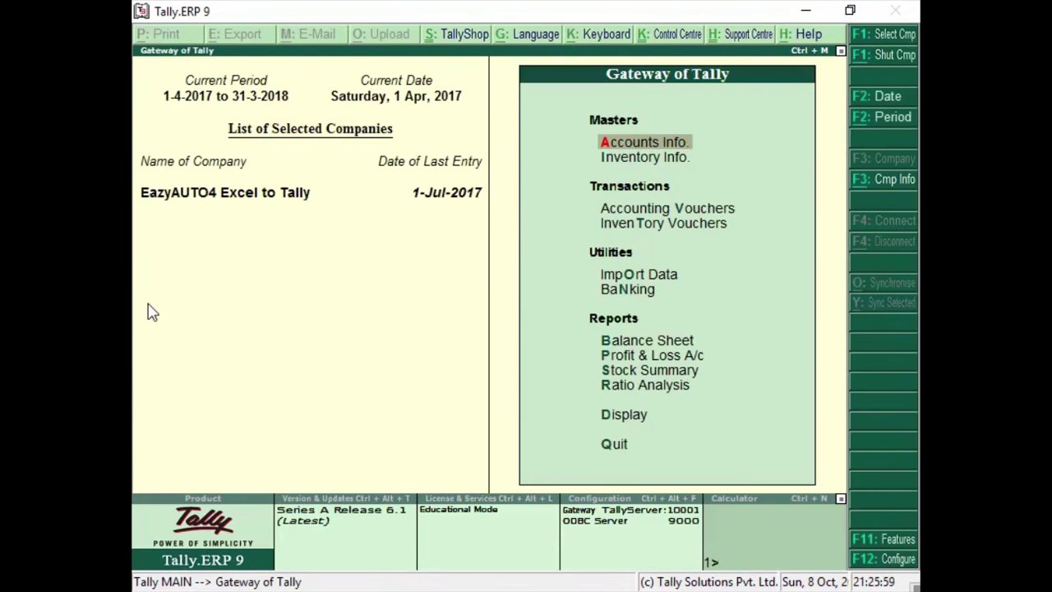
key(p)
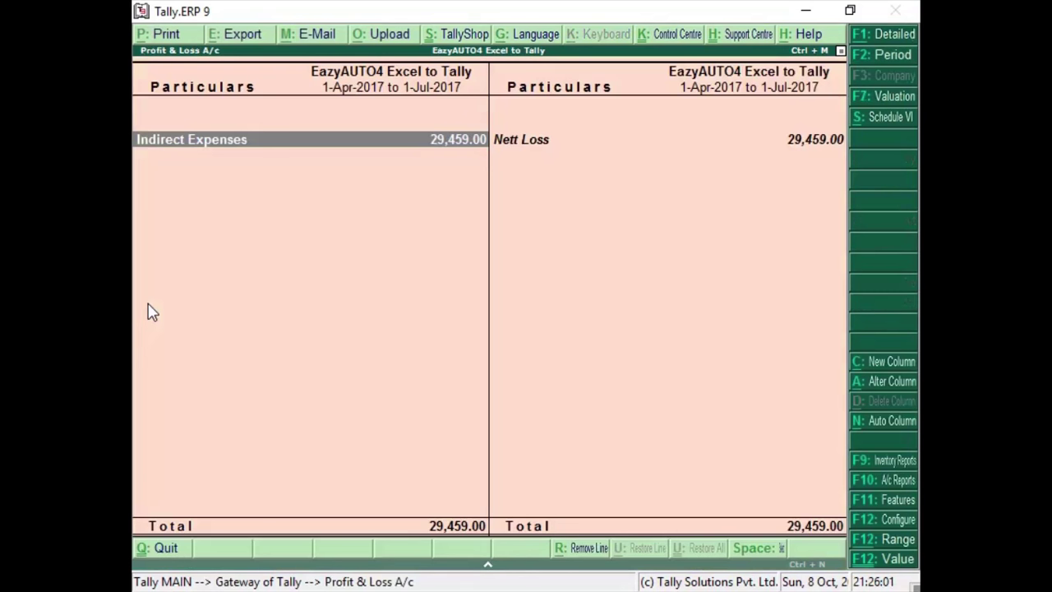
key(Return)
key(Down)
key(Down)
key(Down)
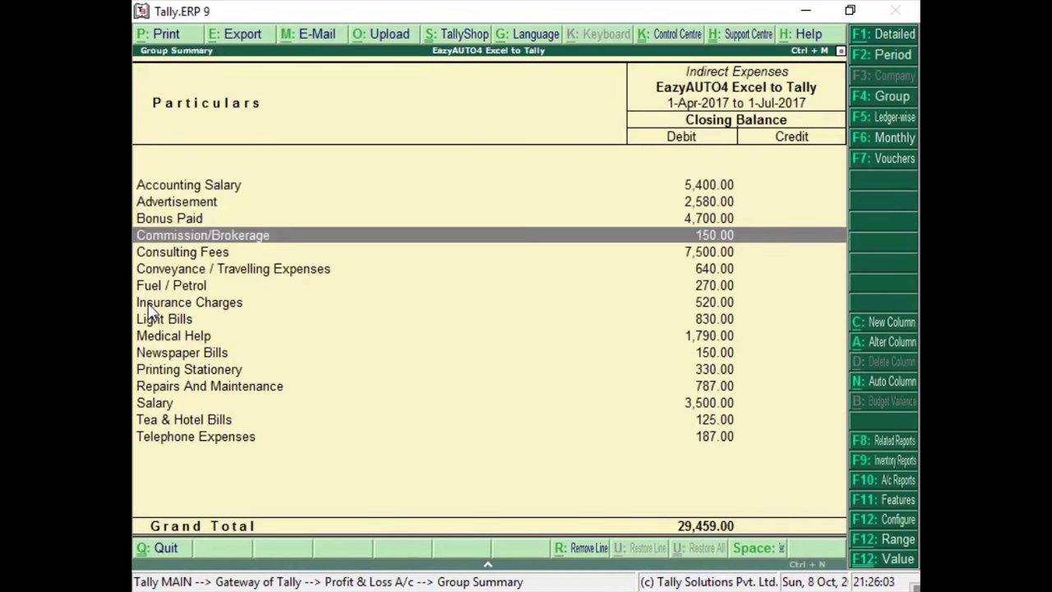
key(Down)
key(Down)
key(Down)
key(Down)
key(Down)
key(Down)
key(Down)
key(Down)
key(Down)
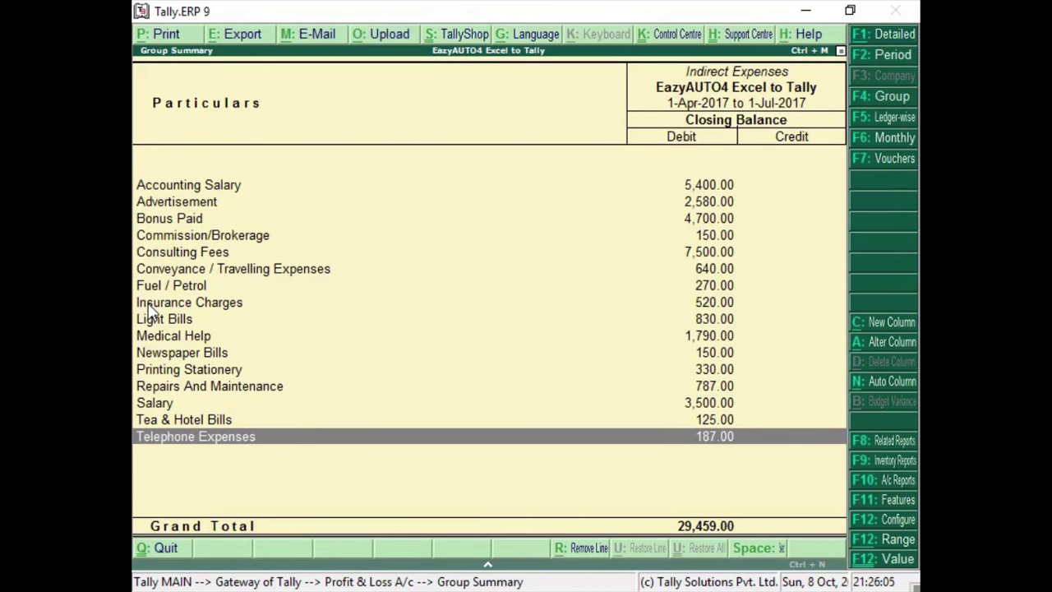
key(Up)
key(Escape)
key(Escape)
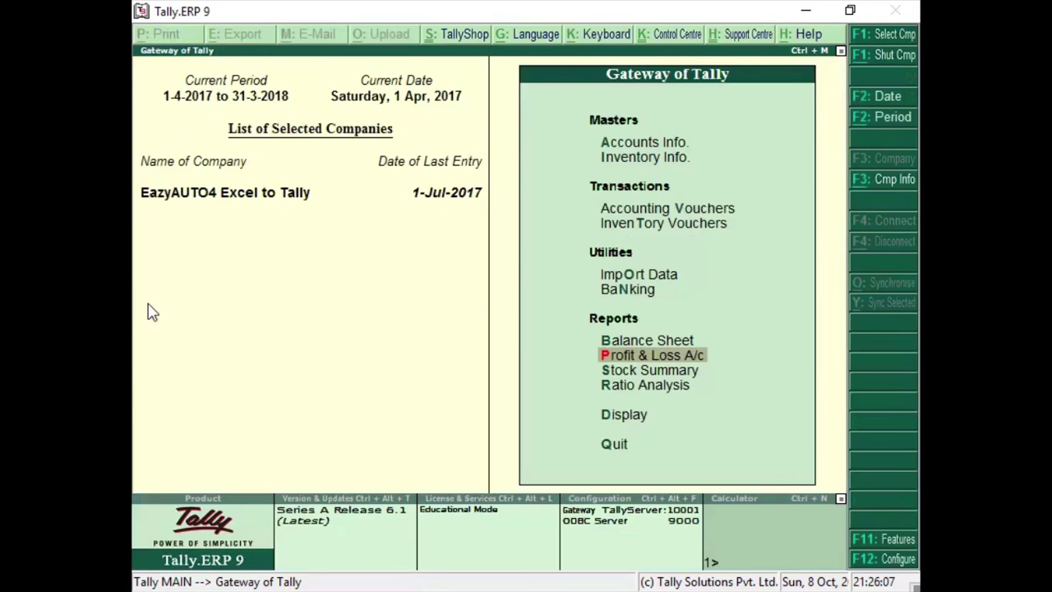
key(Escape)
key(n)
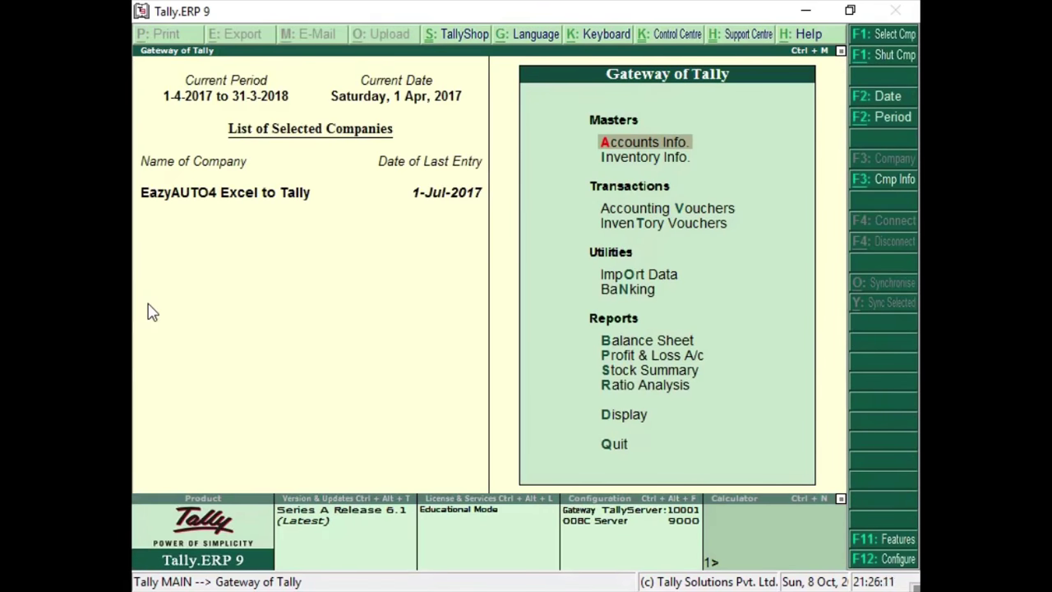
Return to Excel's entriesregx.xls Entries sheet with payments totalling 29,459.00.
key(alt+Tab)
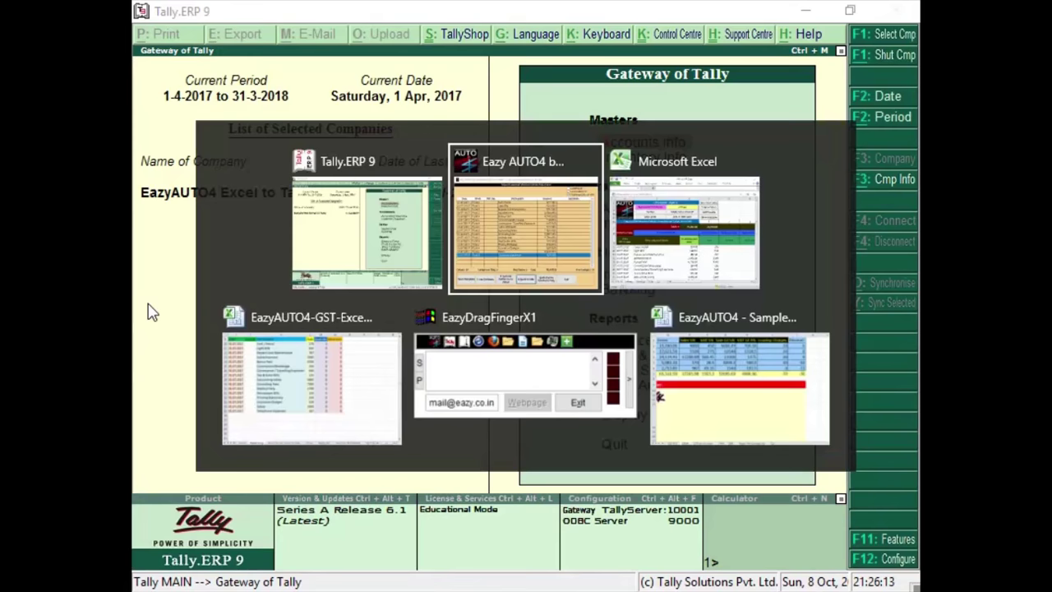
key(alt+Tab)
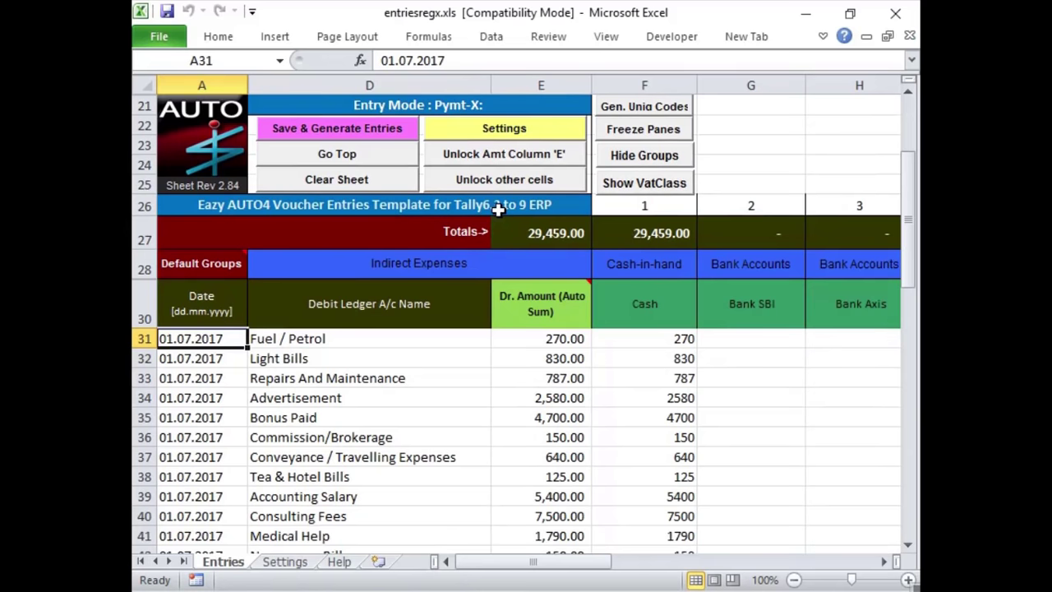
Clear every payment row from the Entries sheet, confirming both warnings.
click(349, 186)
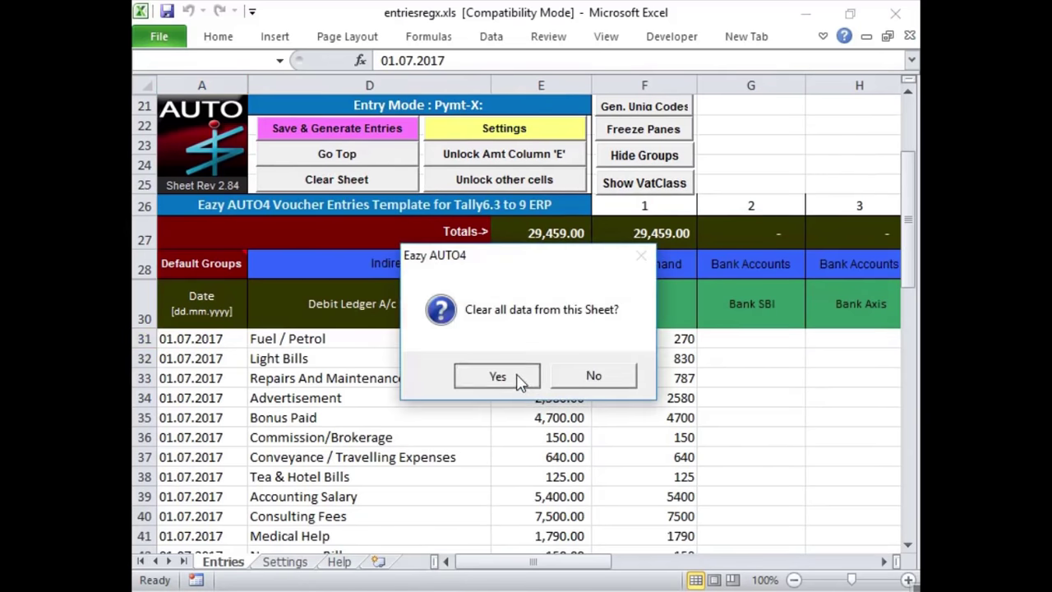
click(518, 379)
click(520, 378)
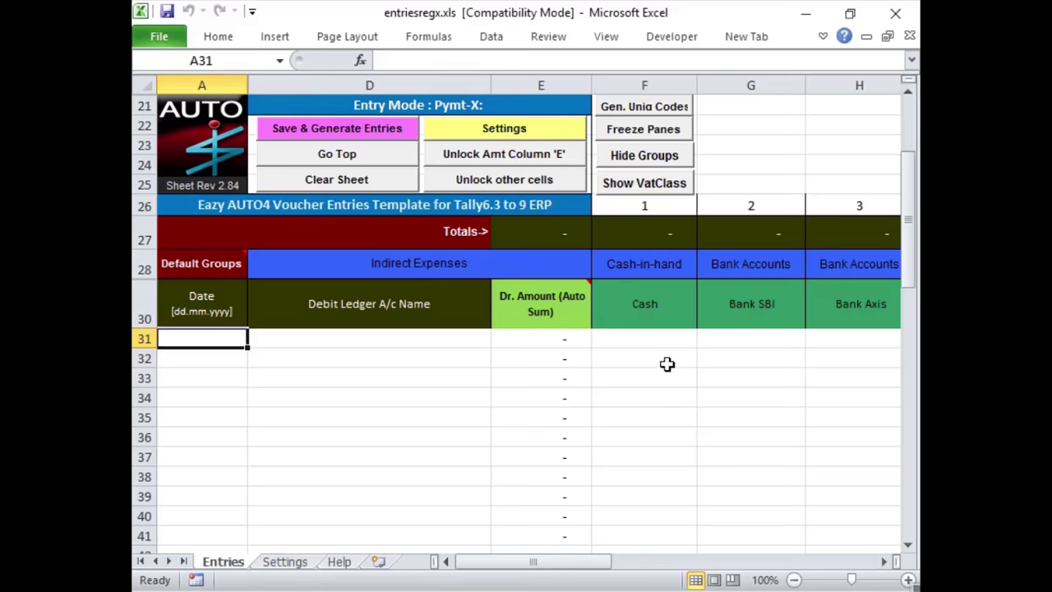
In the GST import formats workbook, fill row 5 with test 1s, then clear them.
key(alt+Tab)
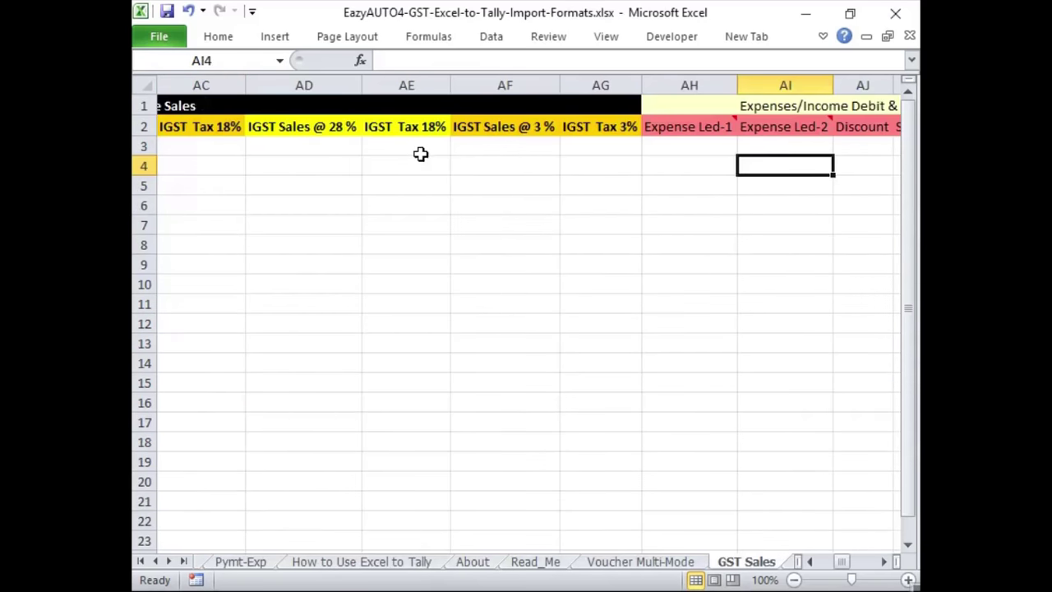
click(420, 154)
drag(844, 562, 802, 573)
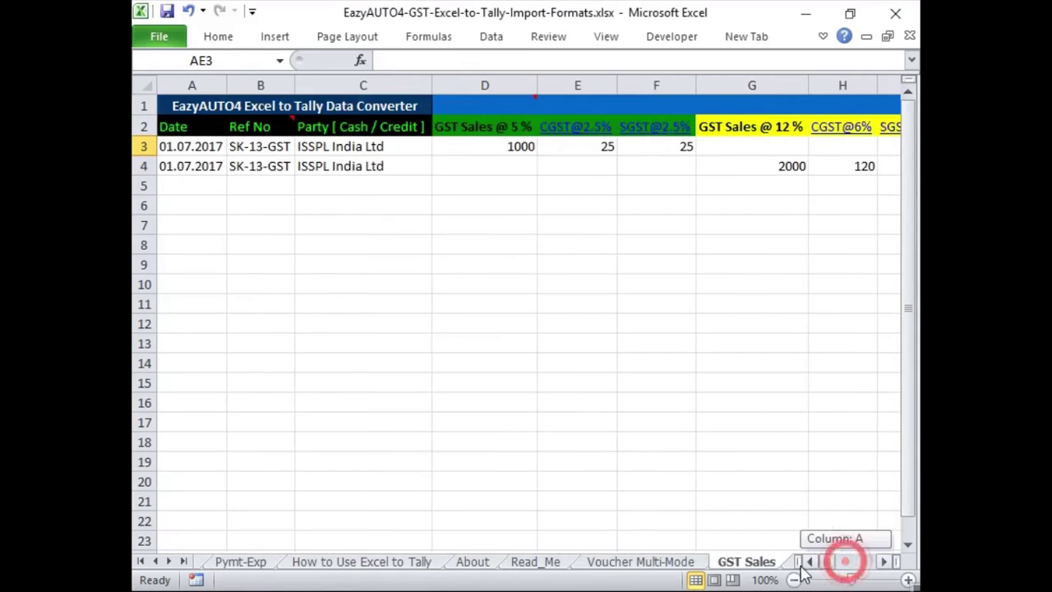
click(474, 185)
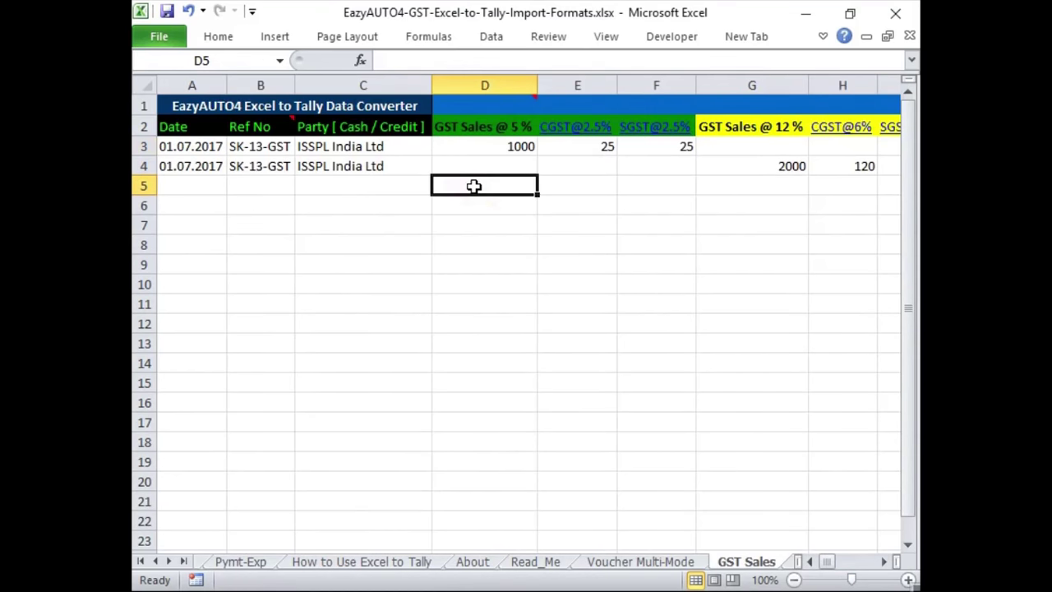
text(1)
key(Tab)
text(1)
key(Tab)
click(474, 186)
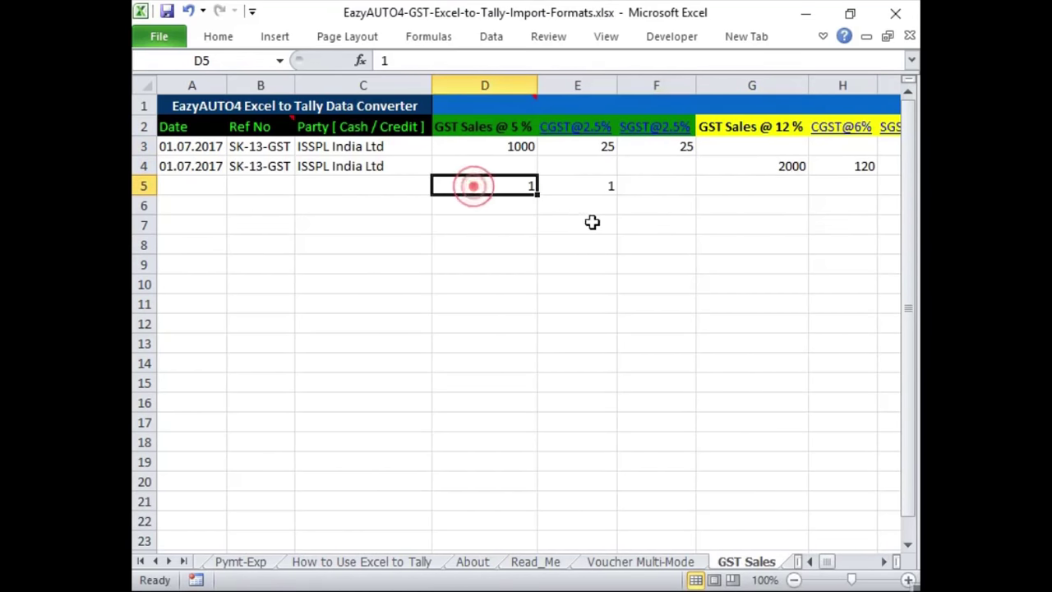
mouse_move(482, 186)
mouse_down()
mouse_move(575, 186)
mouse_move(604, 210)
mouse_move(665, 205)
mouse_move(672, 185)
mouse_up()
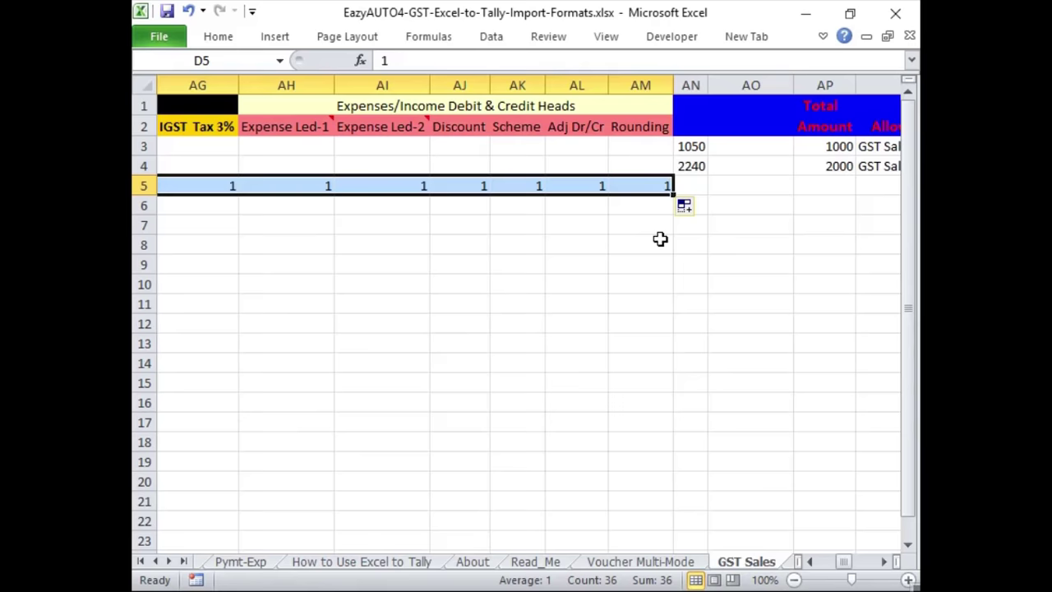
key(Delete)
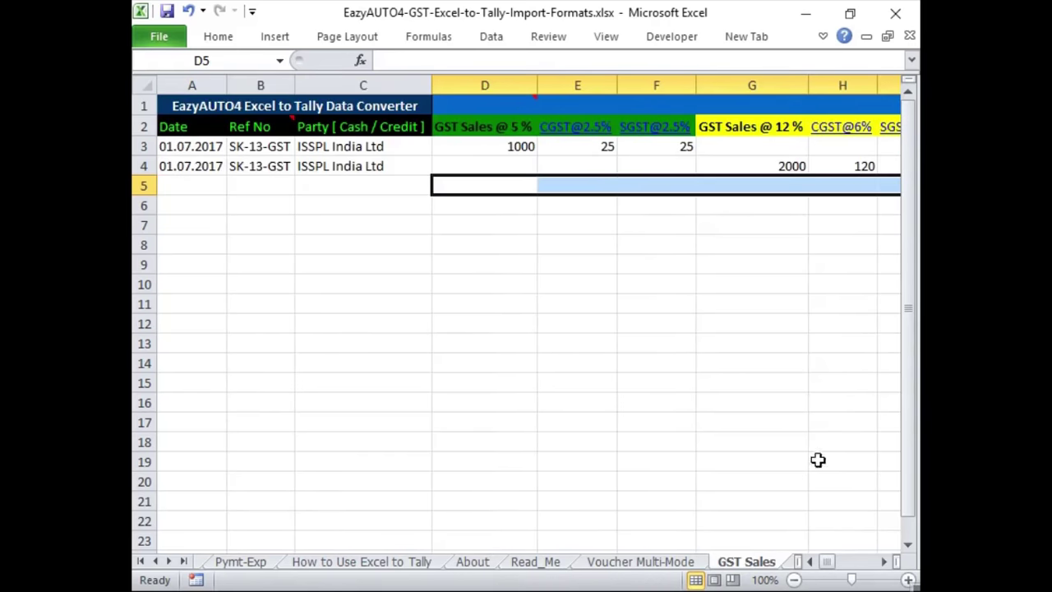
Review the consignee State/GSTIN and buyer detail cells in row 3, then save the workbook.
drag(828, 563, 851, 566)
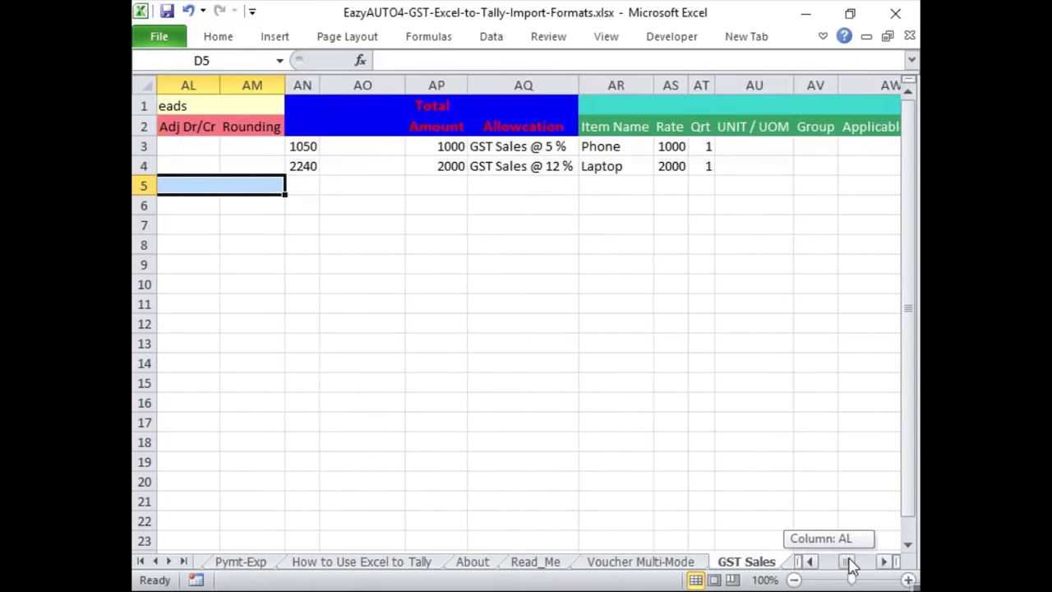
drag(849, 565, 857, 566)
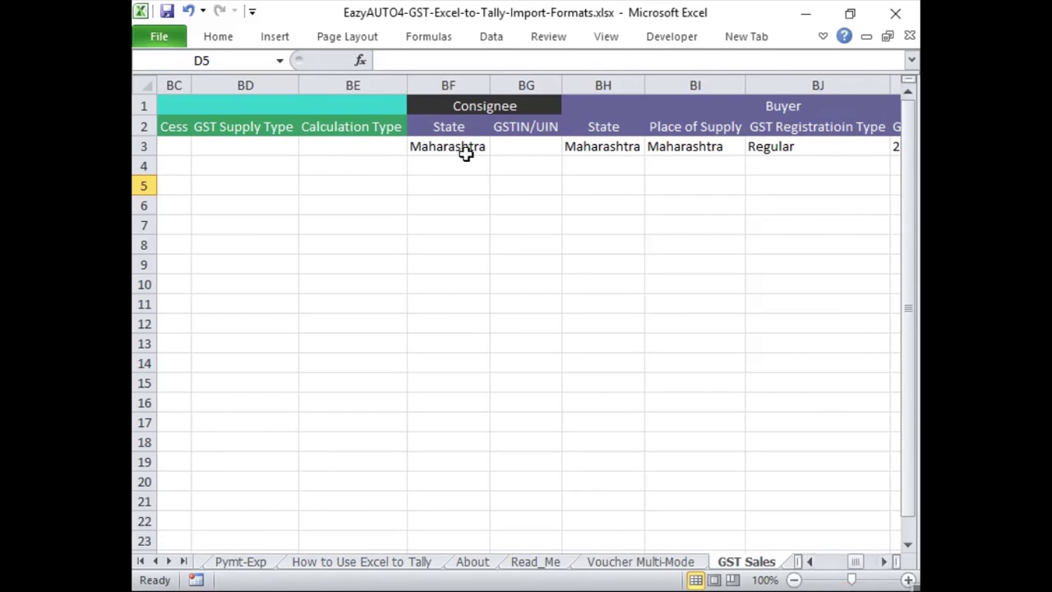
drag(415, 147, 558, 150)
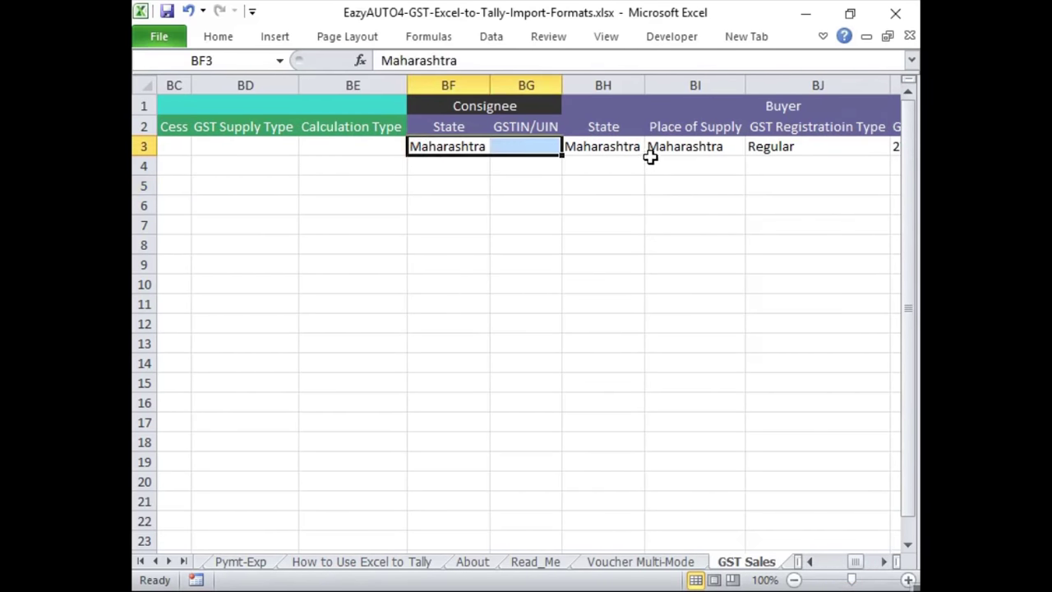
drag(632, 148, 753, 160)
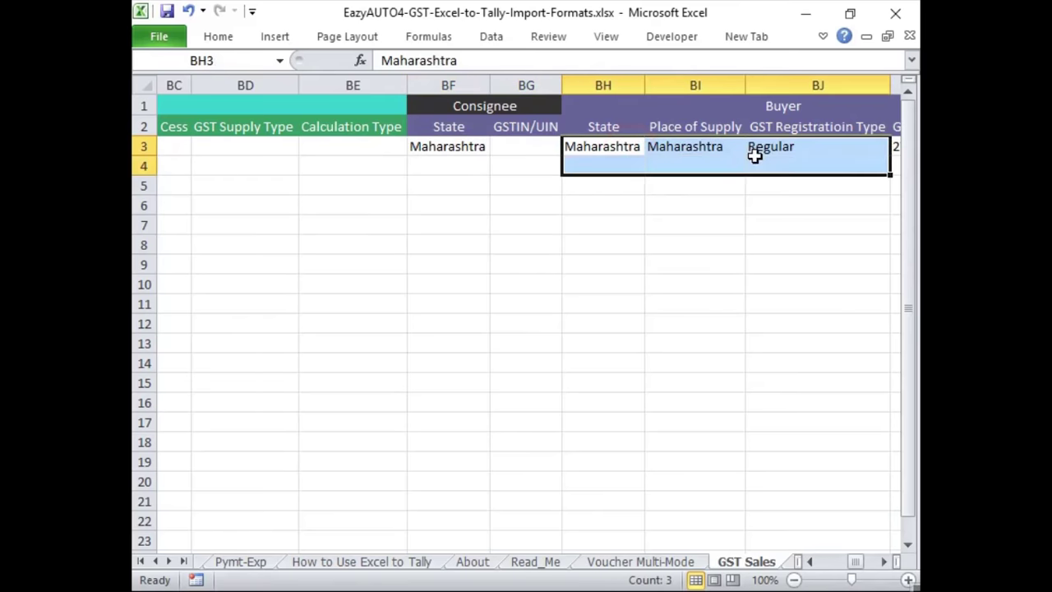
click(700, 200)
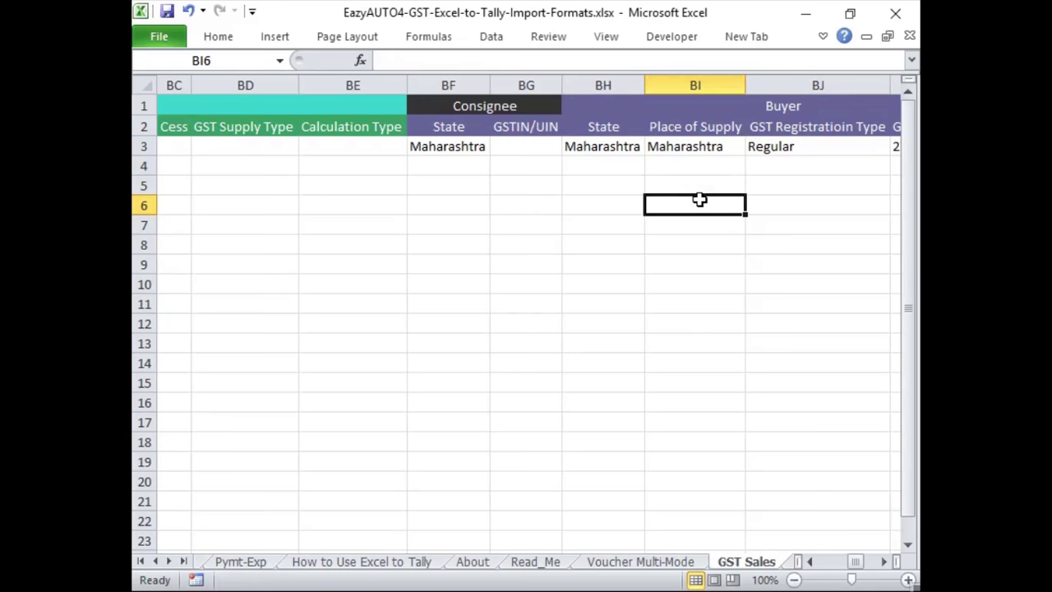
key(ctrl+s)
In the entries template's Settings sheet, set the number of columns to 36.
key(alt+Tab)
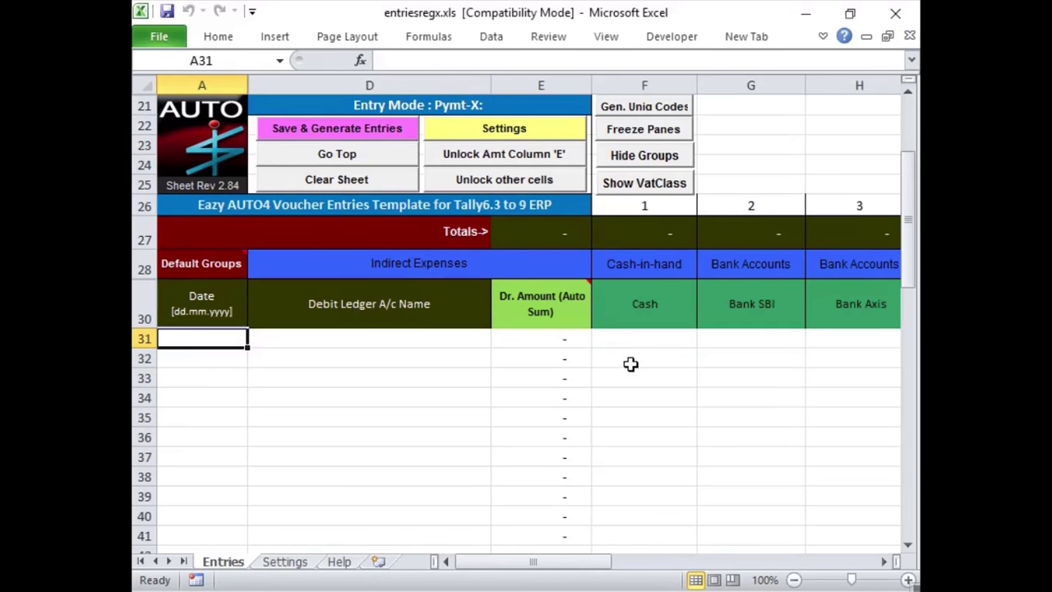
click(630, 362)
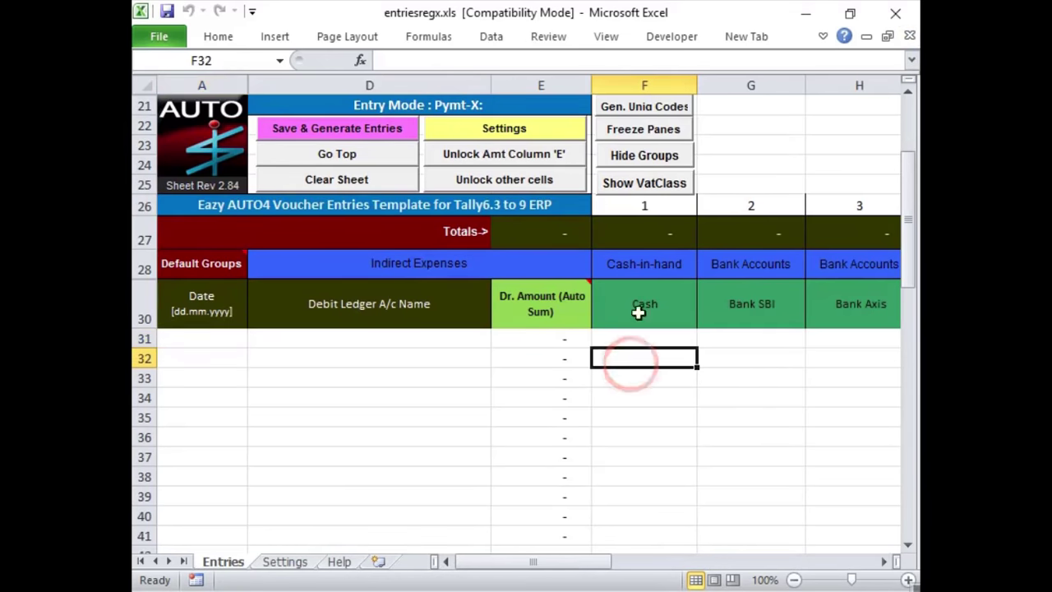
click(544, 132)
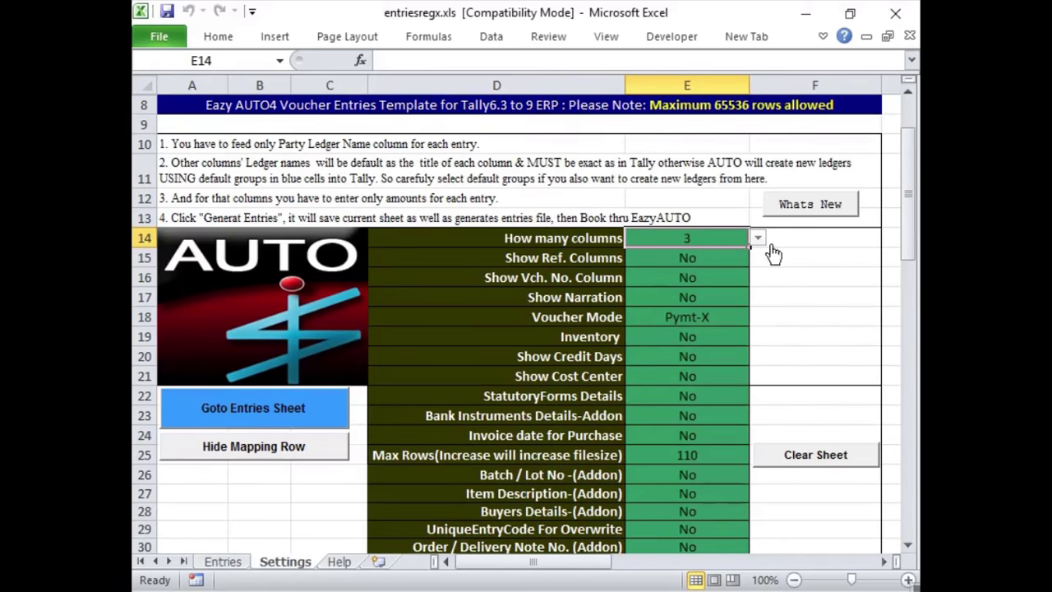
click(758, 238)
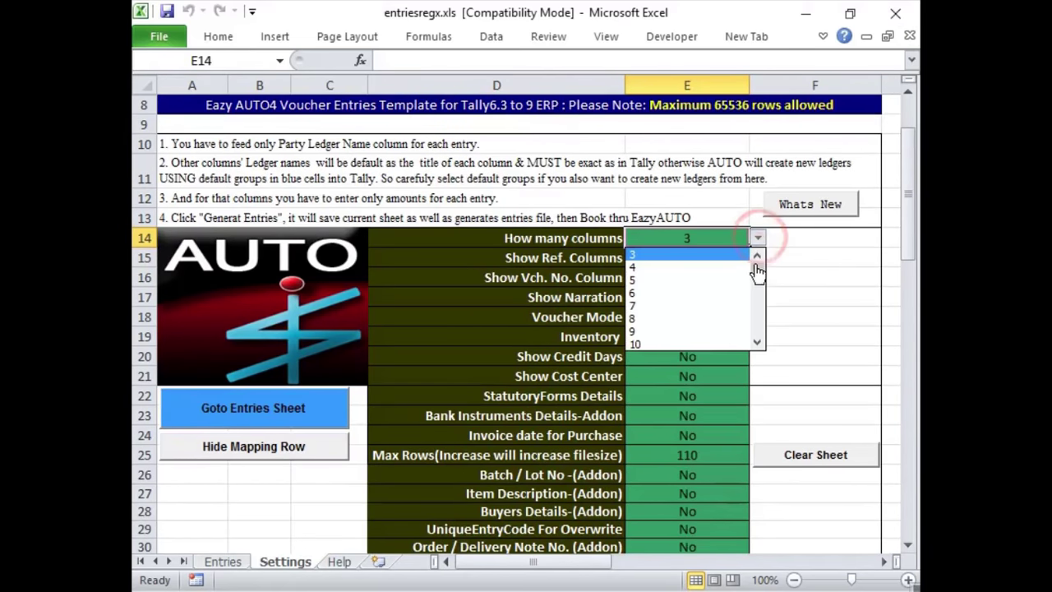
drag(757, 265, 759, 302)
click(682, 331)
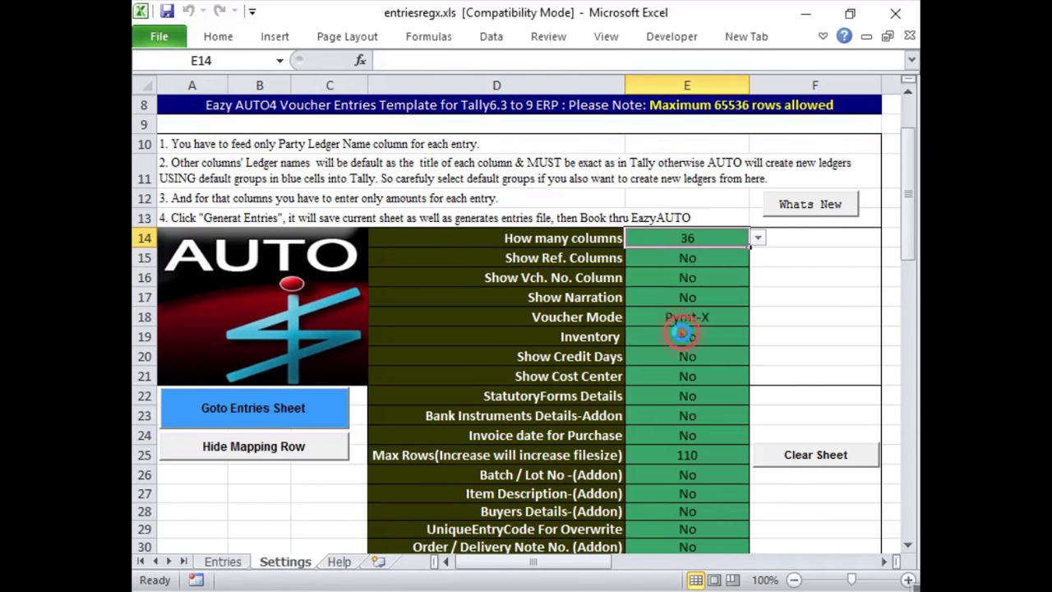
Set Show Ref. Columns, Show Vch. No. Column and Show Narration to Yes.
click(694, 258)
key(alt+Down)
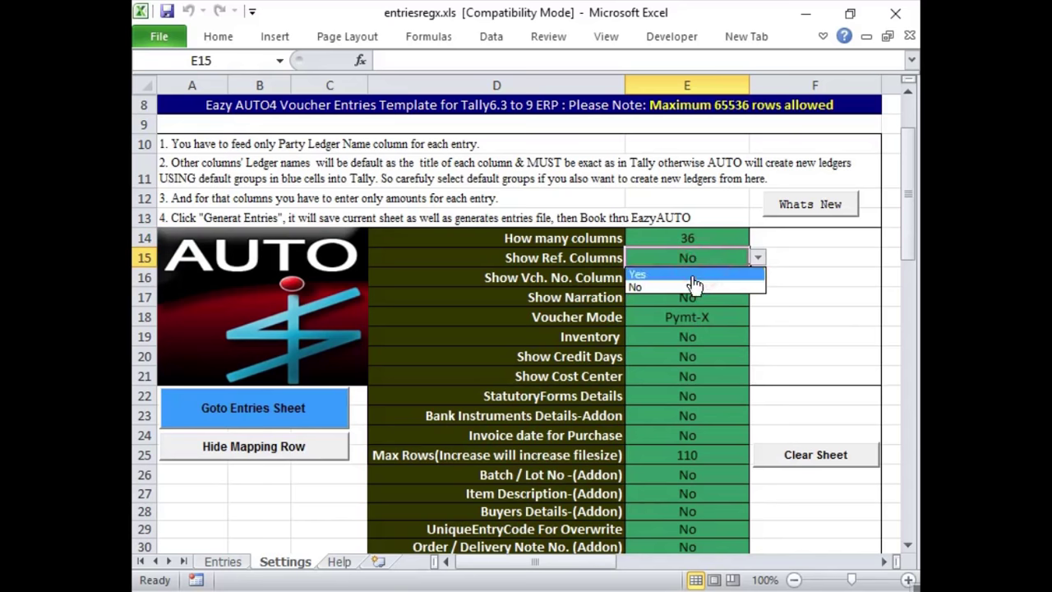
click(693, 277)
click(703, 277)
key(alt+Down)
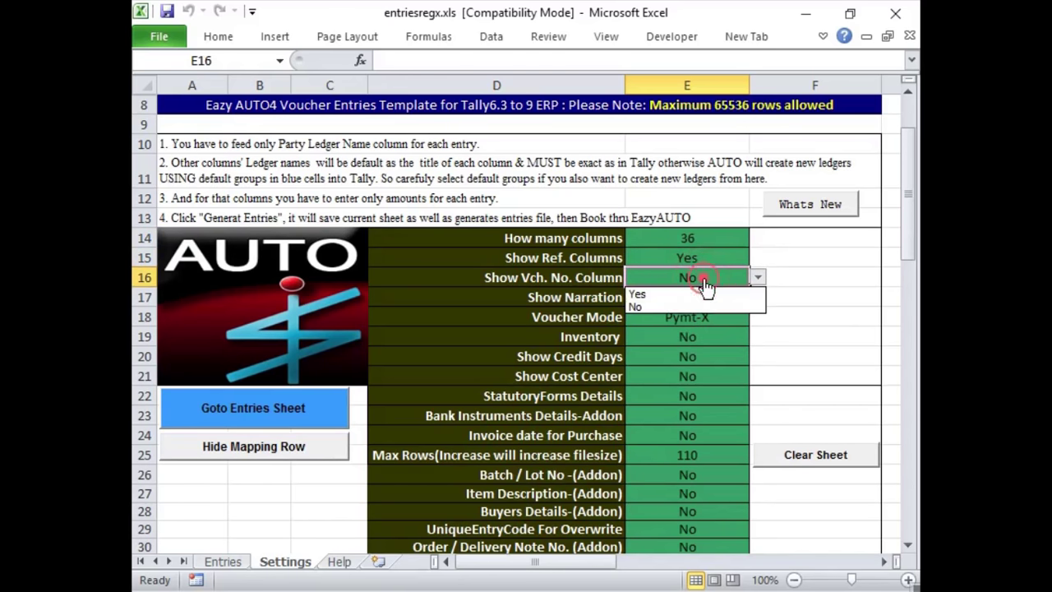
click(698, 295)
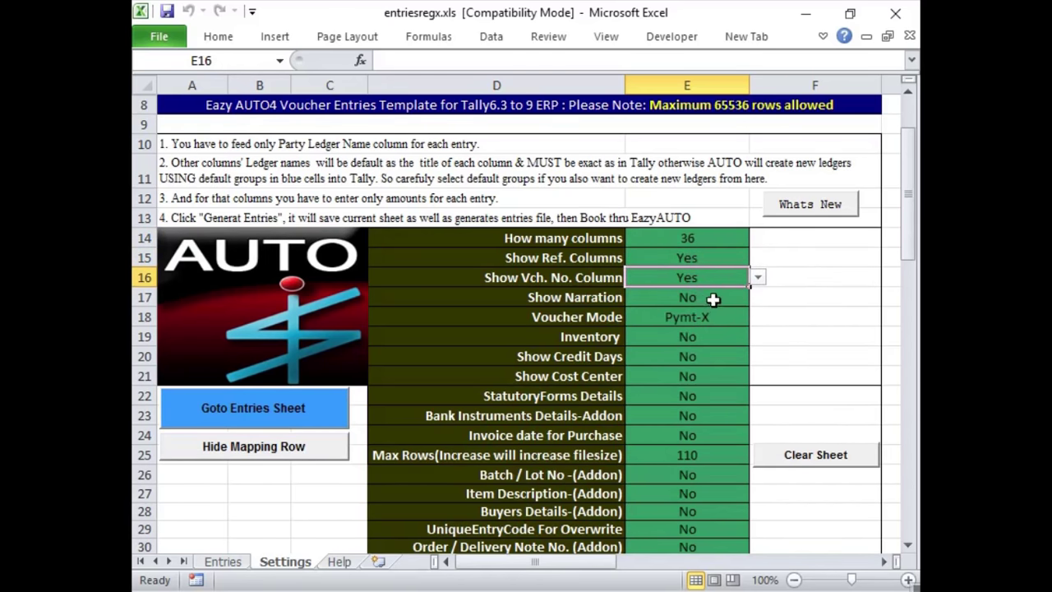
click(714, 300)
key(alt+Down)
click(712, 309)
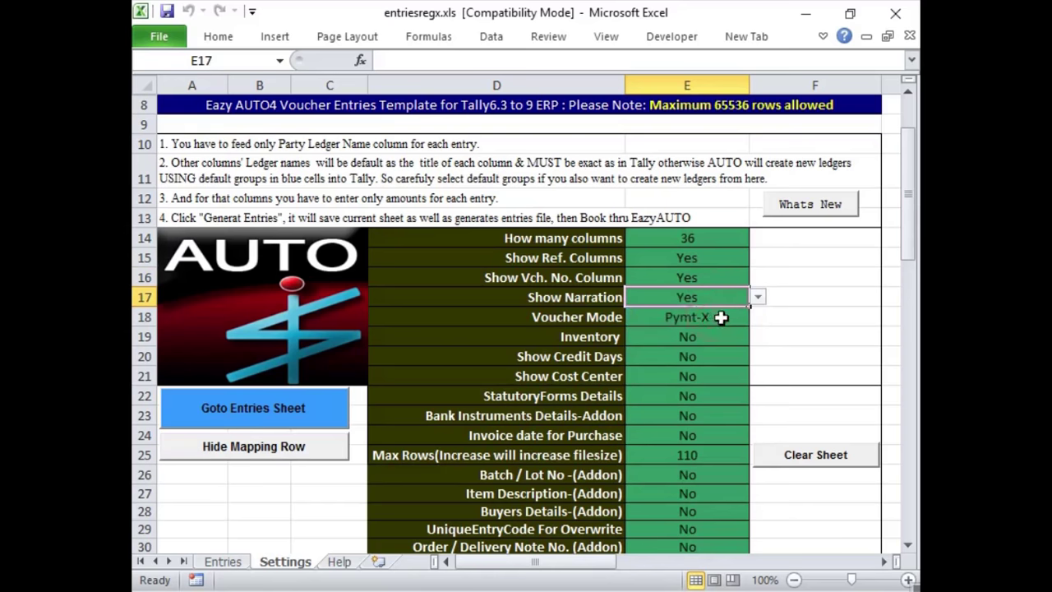
Set Voucher Mode to Sale, accepting its default groups, and turn Inventory to Yes.
click(721, 318)
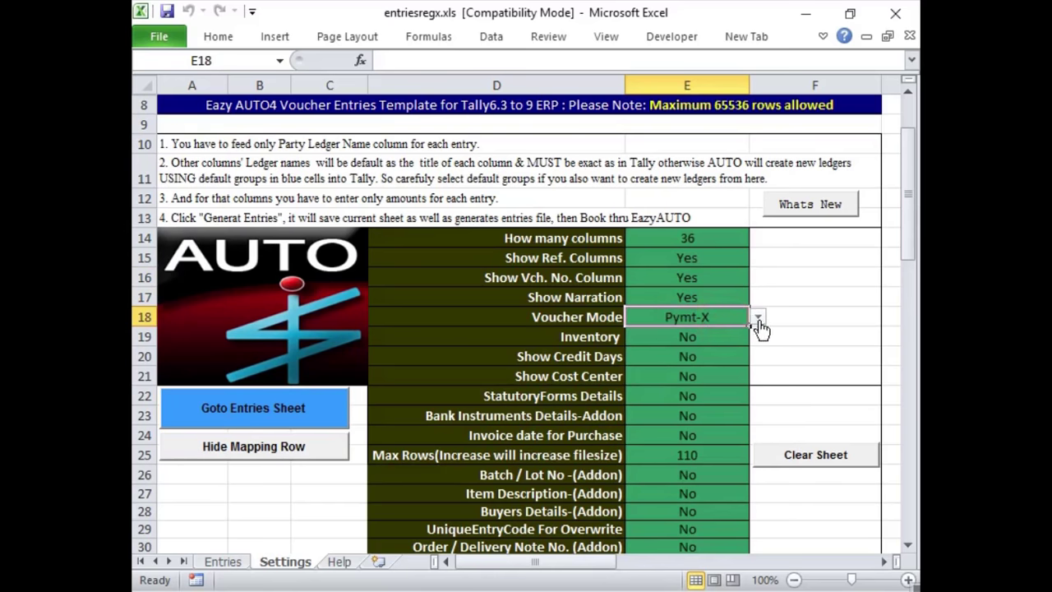
click(758, 317)
drag(757, 354, 757, 386)
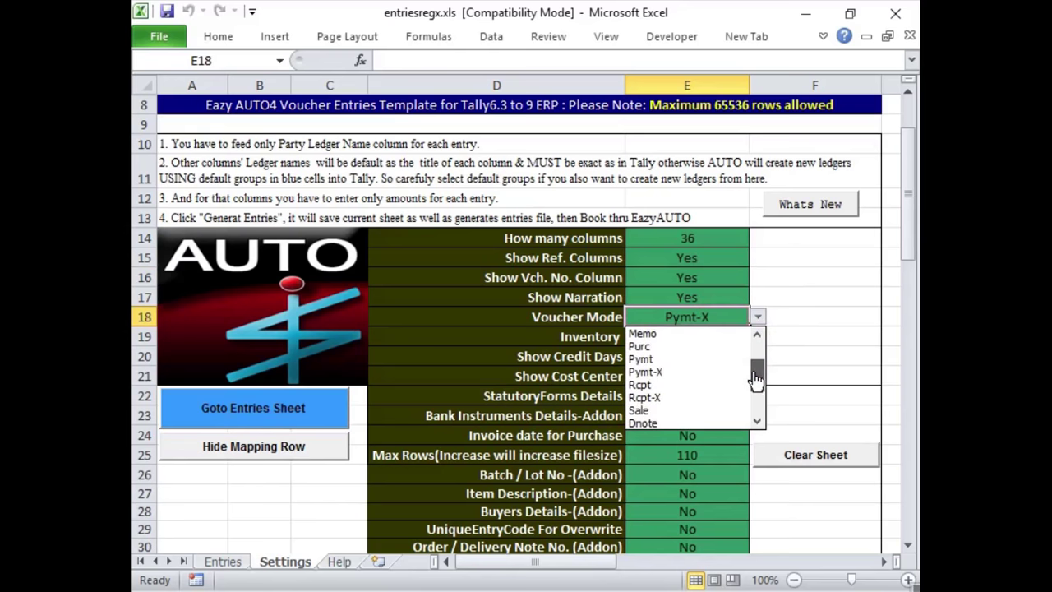
click(692, 411)
click(605, 372)
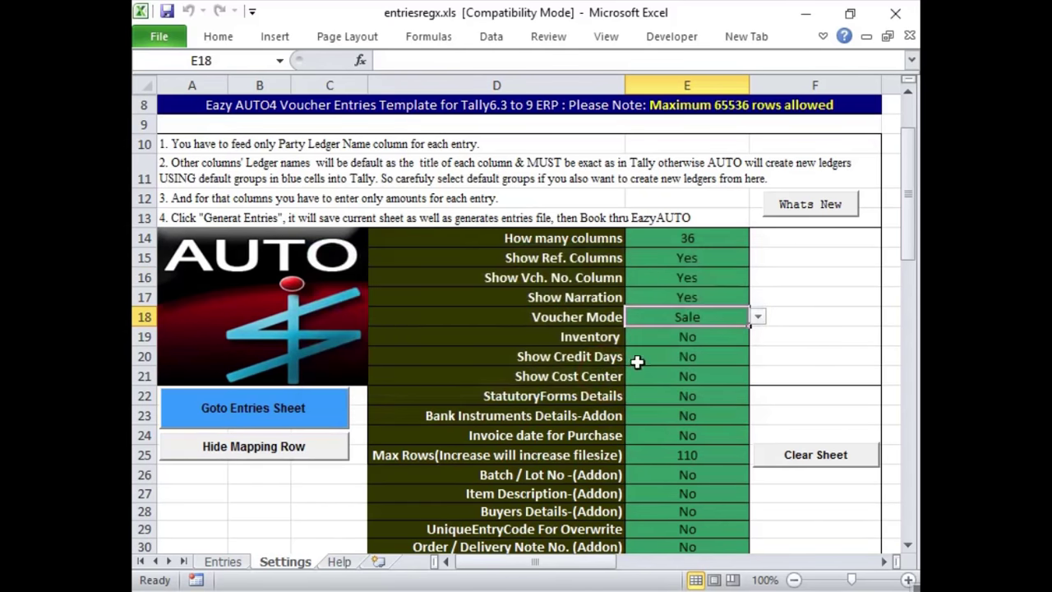
click(654, 338)
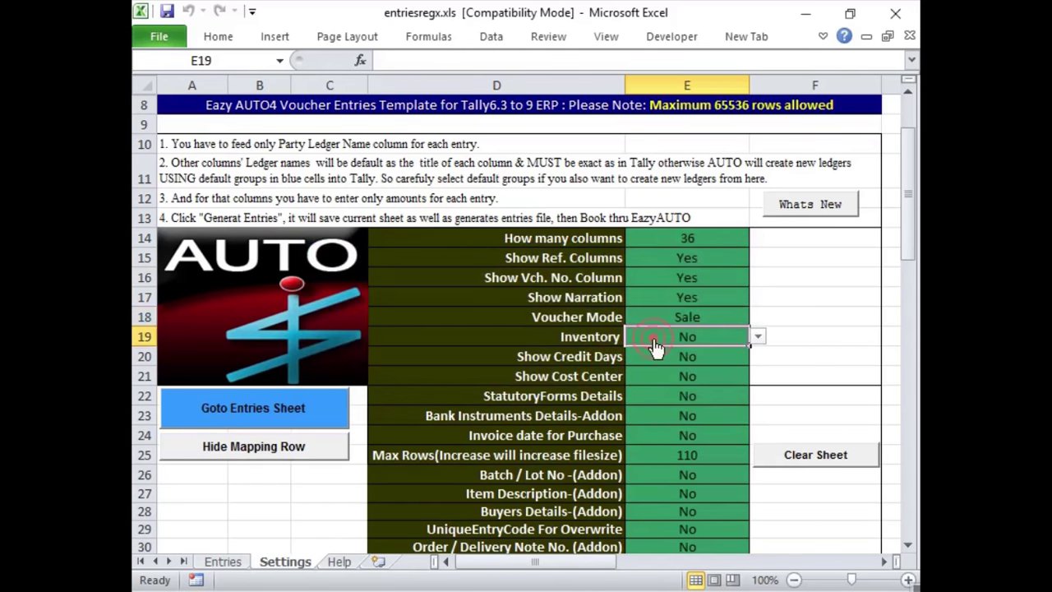
click(757, 337)
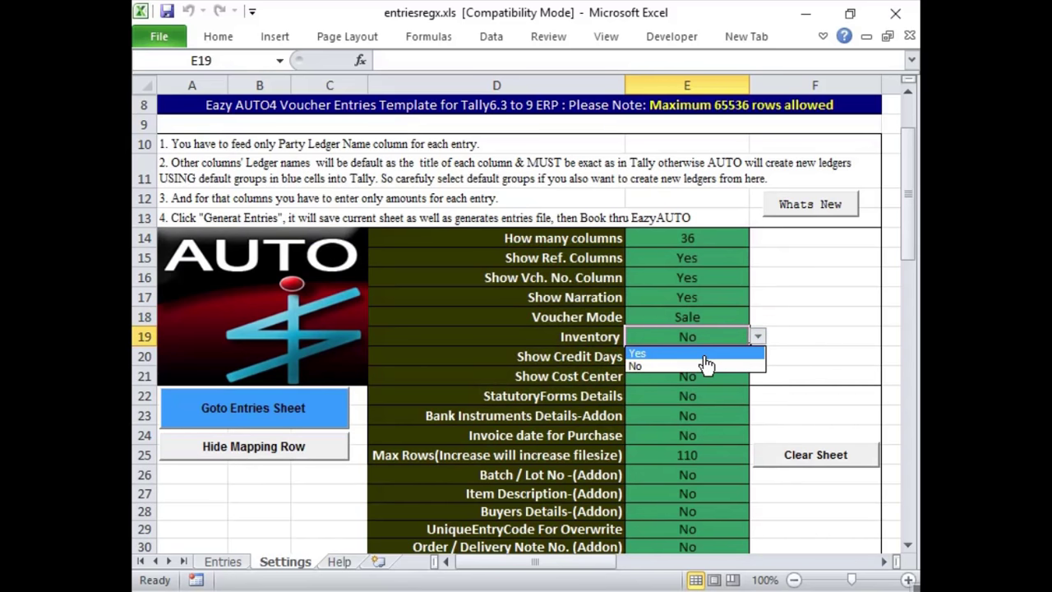
click(705, 356)
click(688, 362)
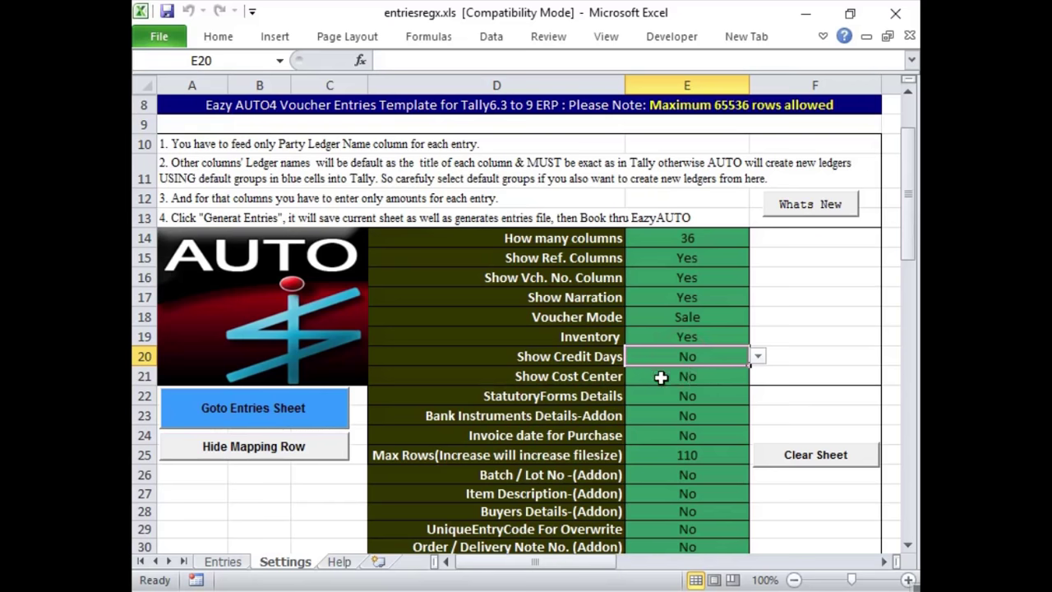
Look over the Settings options, then go back to the Entries sheet.
scroll(667, 411, down, 1)
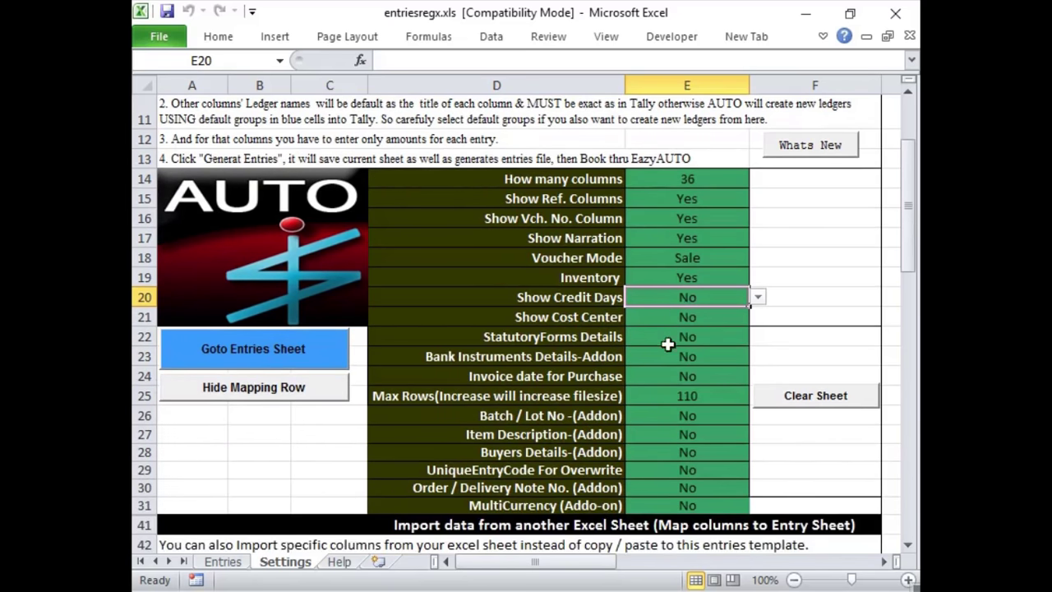
scroll(637, 392, down, 2)
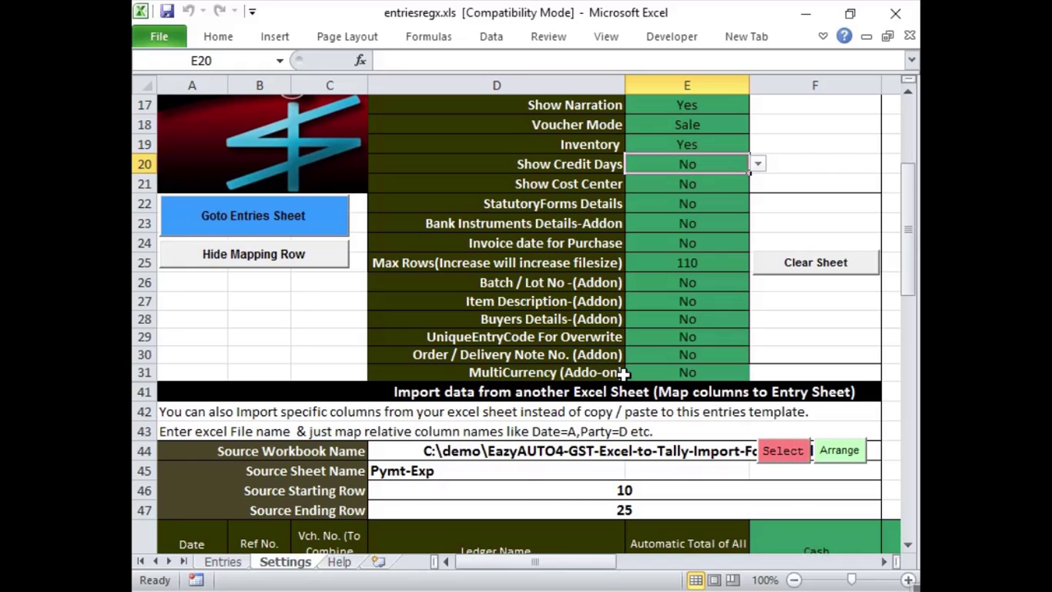
scroll(707, 380, up, 3)
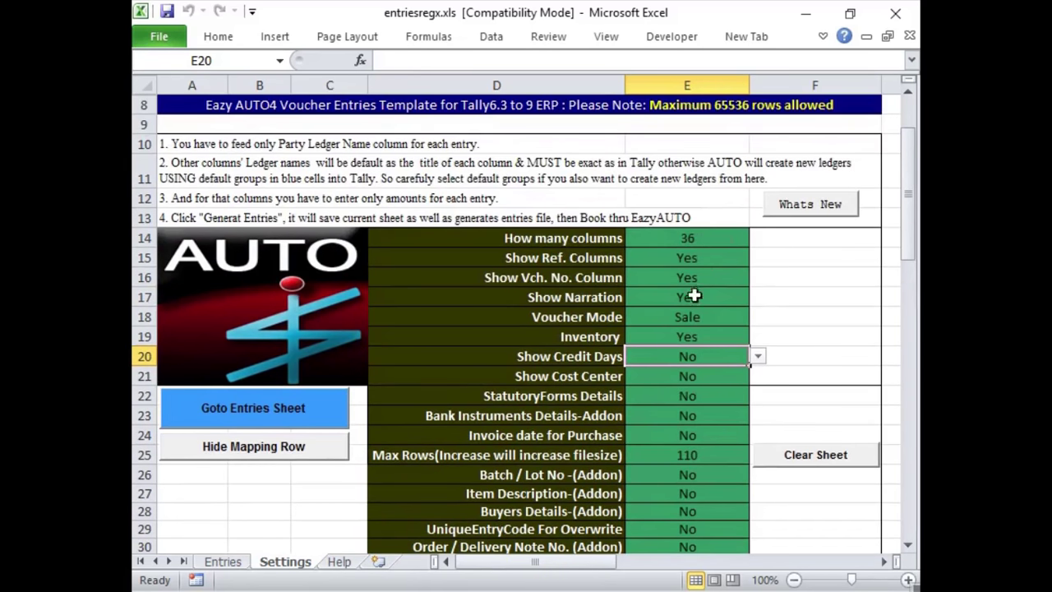
click(254, 419)
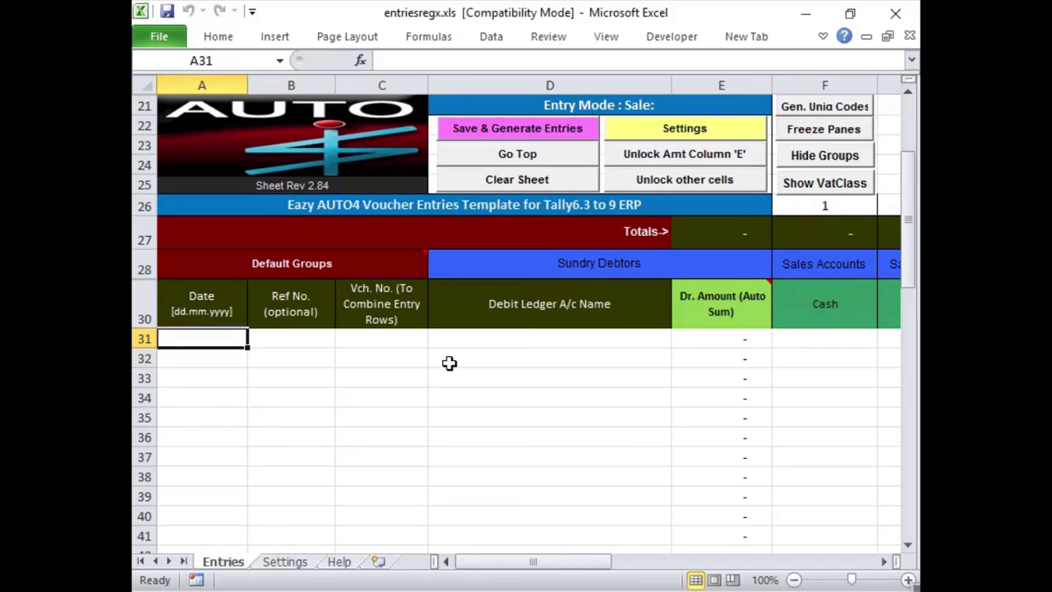
Copy the two 01.07.2017 dates from GST Sales A3:A4 into Entries A31:A32 as text.
key(alt+Tab)
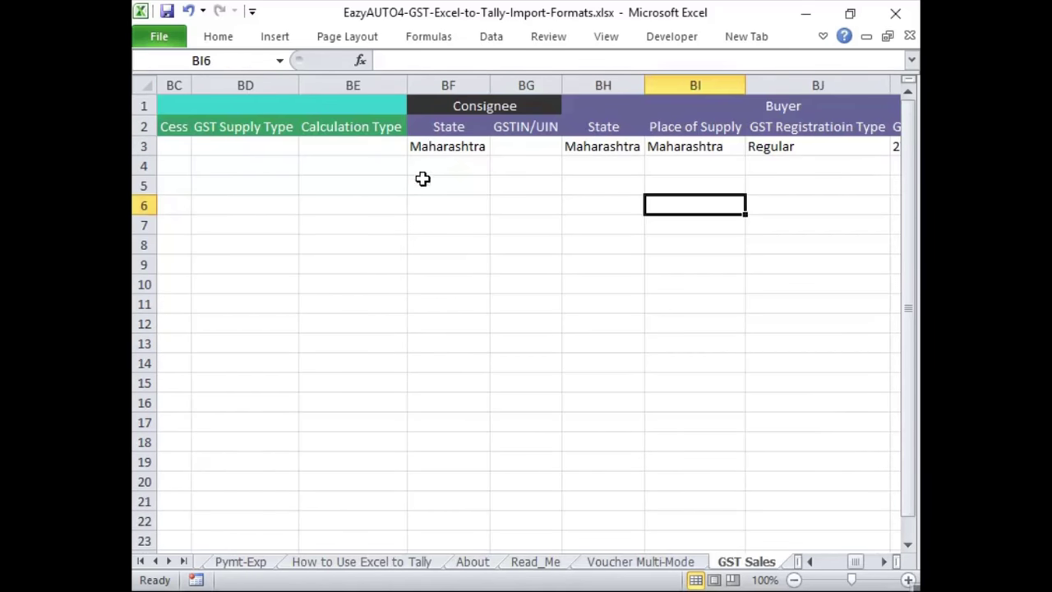
click(423, 174)
key(ctrl+Left)
key(ctrl+Left)
key(ctrl+Left)
key(ctrl+Left)
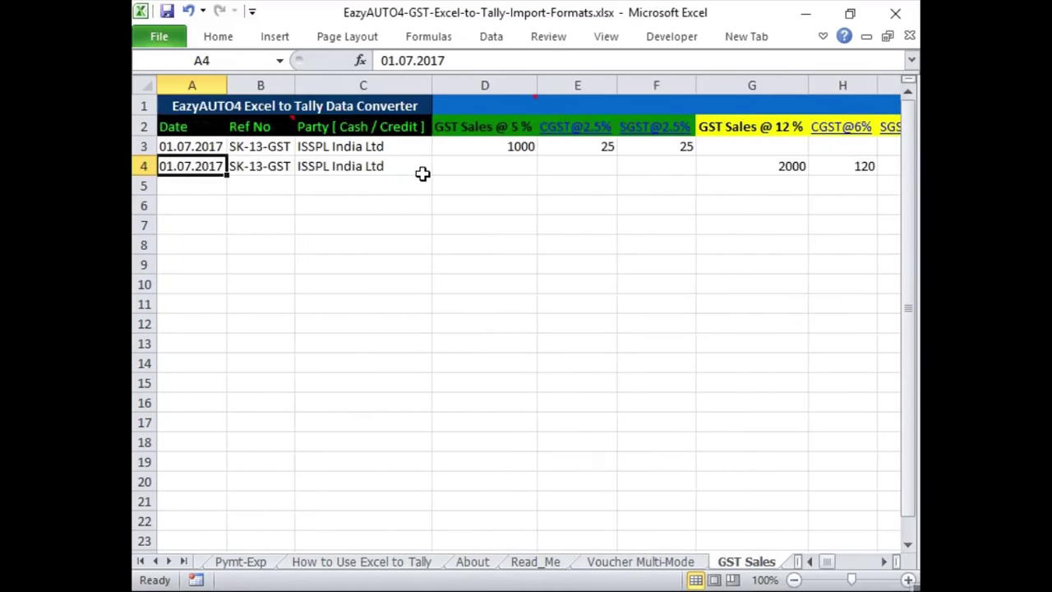
key(Up)
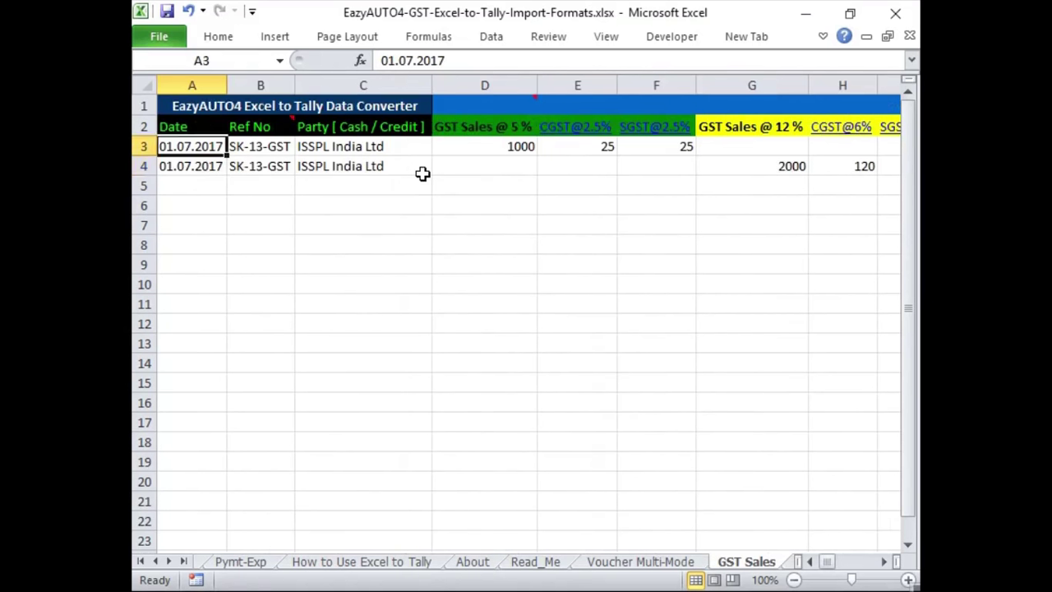
key(shift+Down)
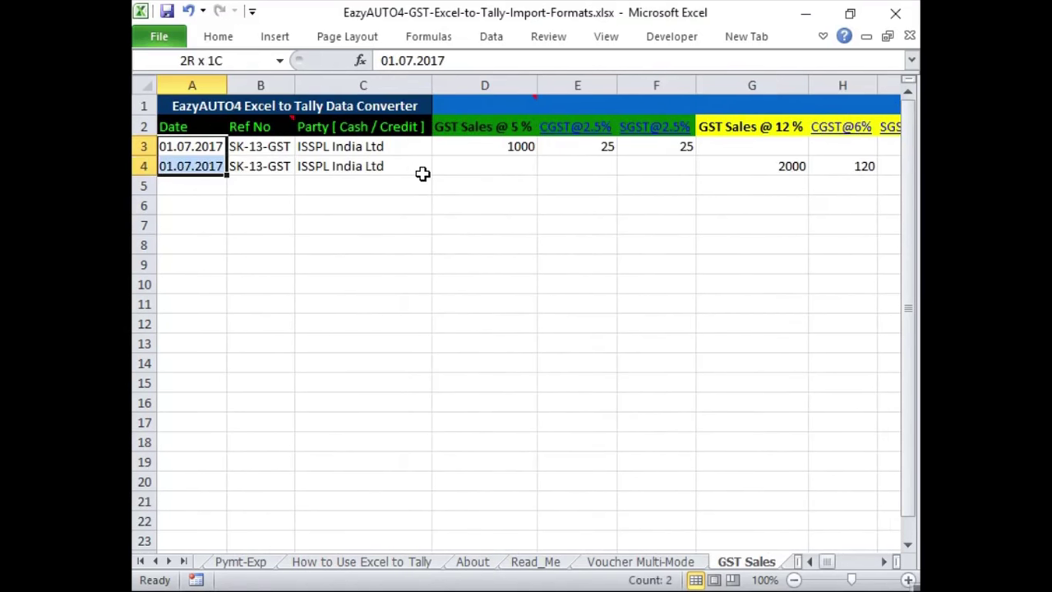
key(ctrl+c)
key(alt+Tab)
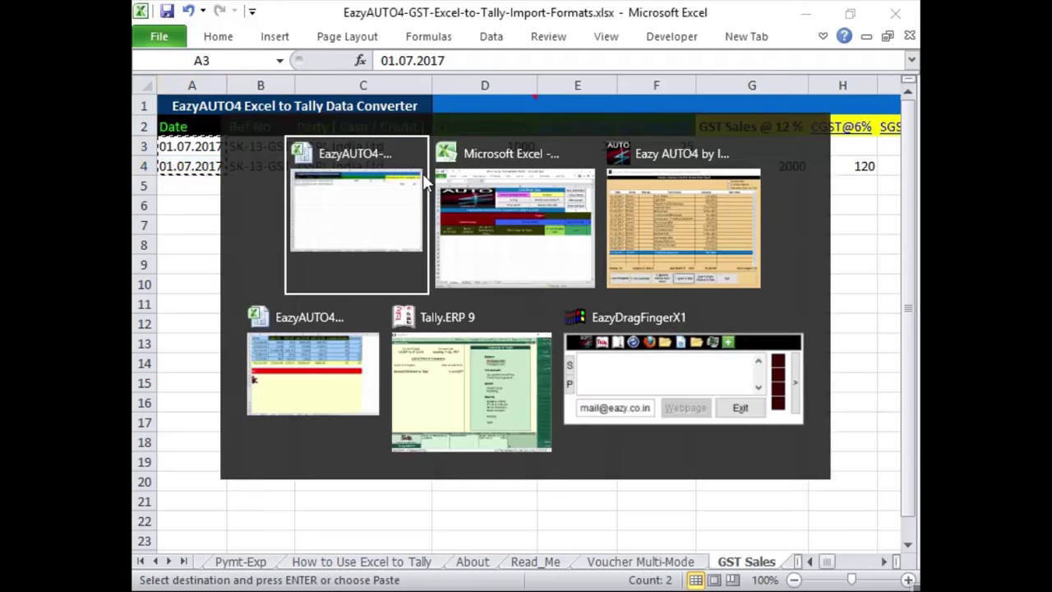
key(alt+Tab)
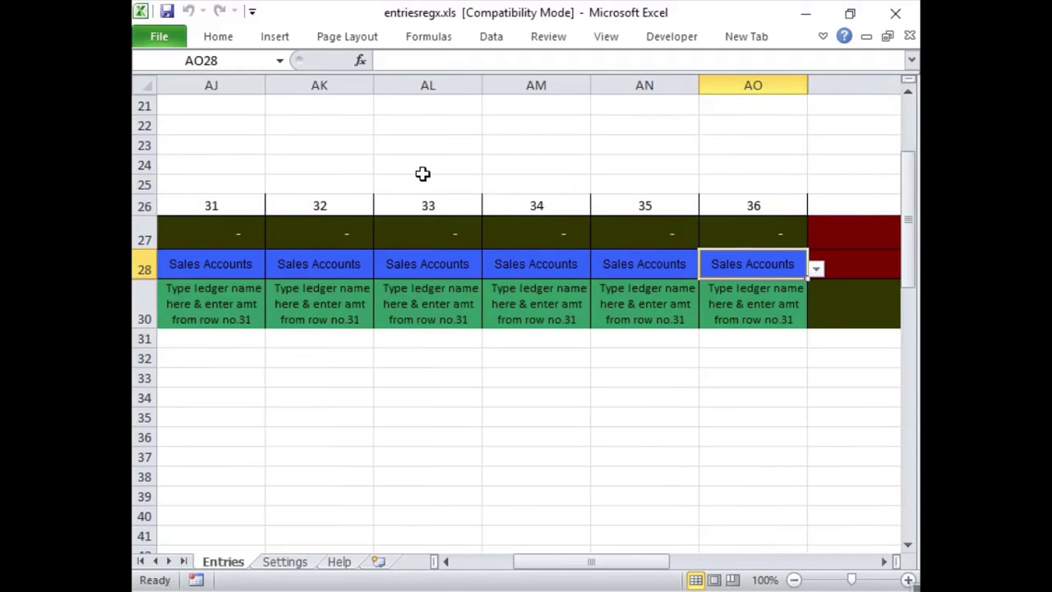
drag(617, 561, 557, 562)
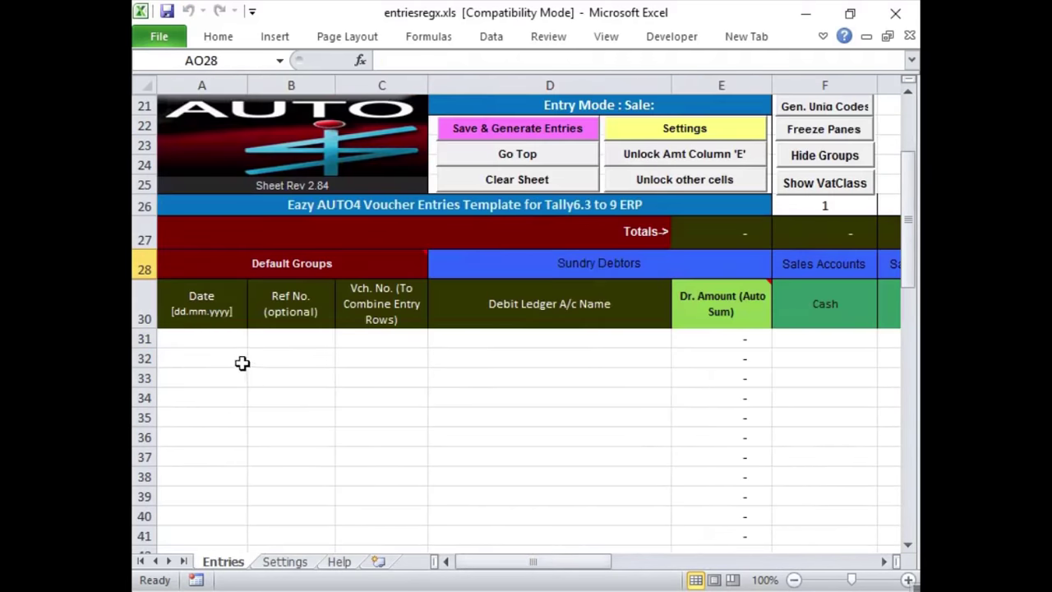
click(211, 341)
key(ctrl+alt+v)
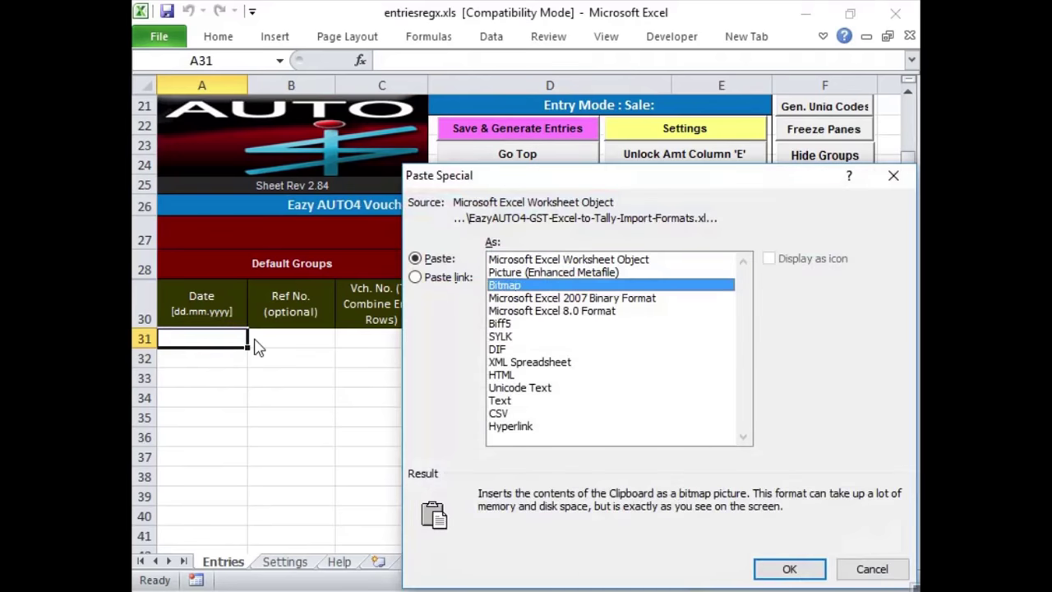
key(t)
key(Return)
key(Right)
Fill SK-13-GST into both Ref No. (B31:B32) and voucher number (C31:C32) cells.
key(alt+Tab)
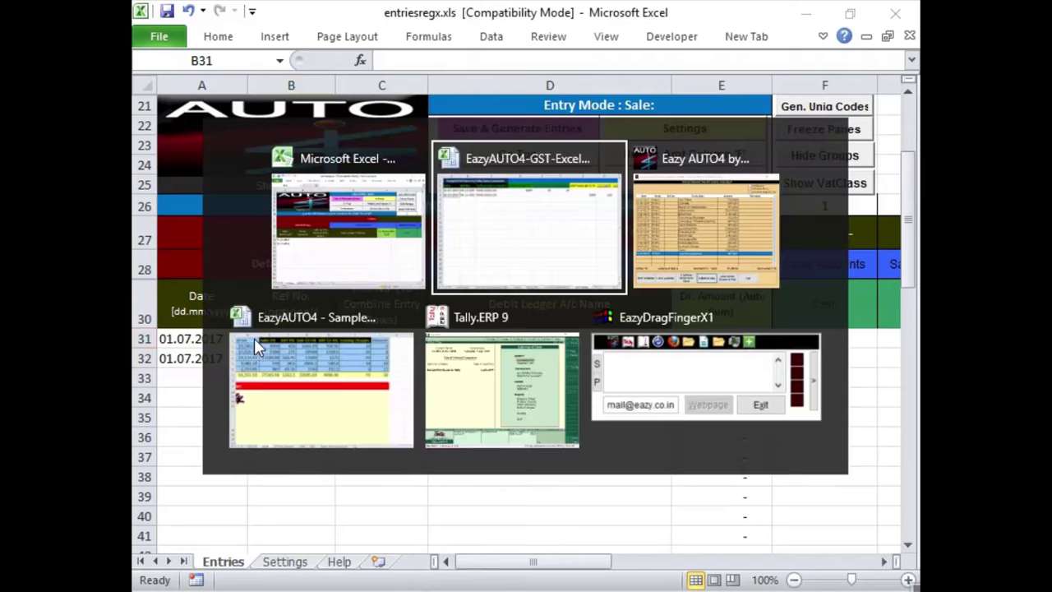
key(Right)
key(shift+Down)
key(ctrl+c)
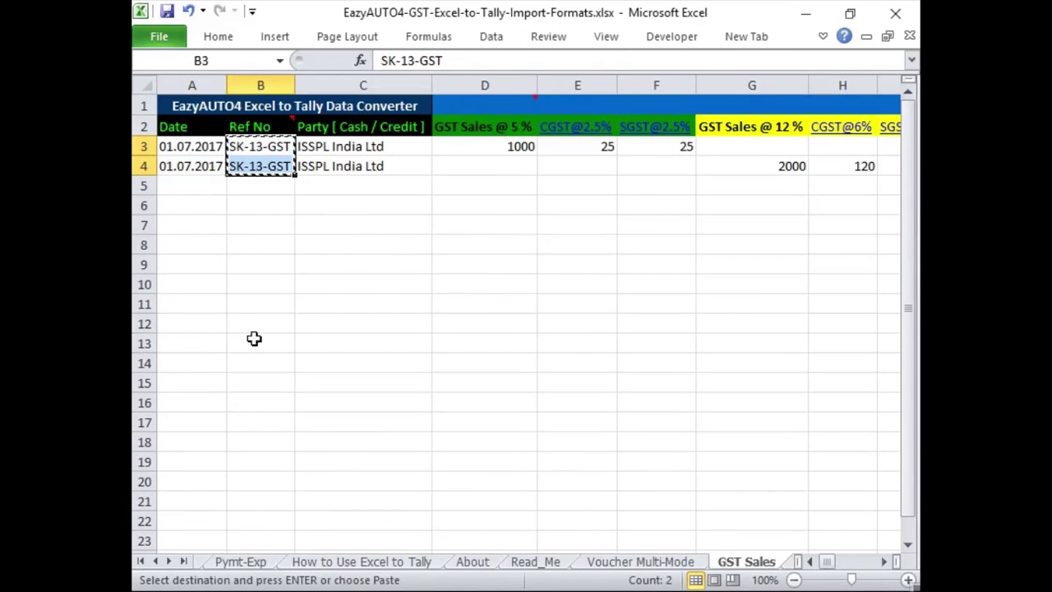
key(alt+Tab)
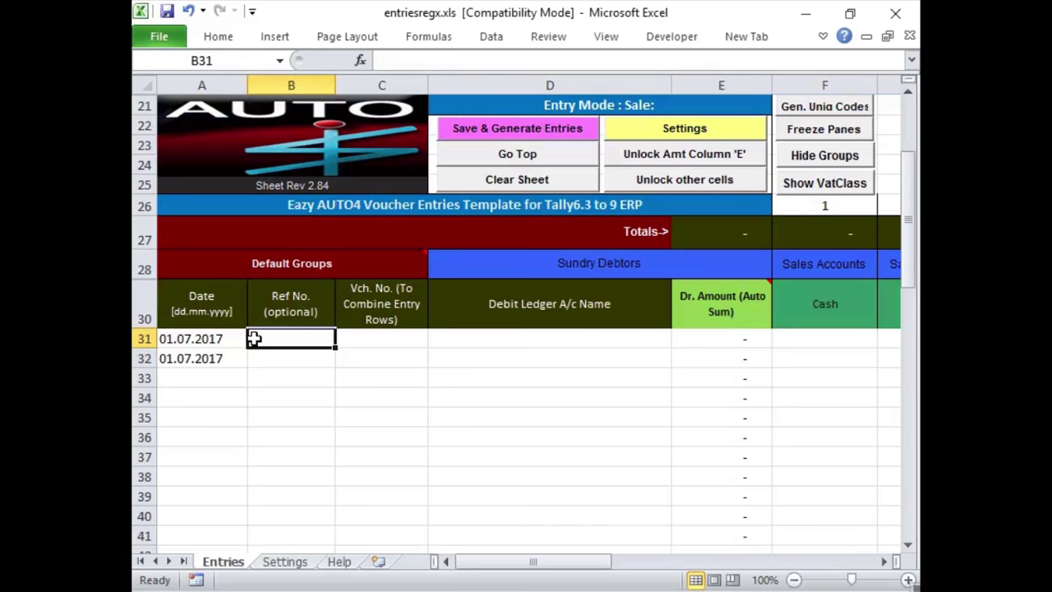
key(ctrl+alt+v)
key(t)
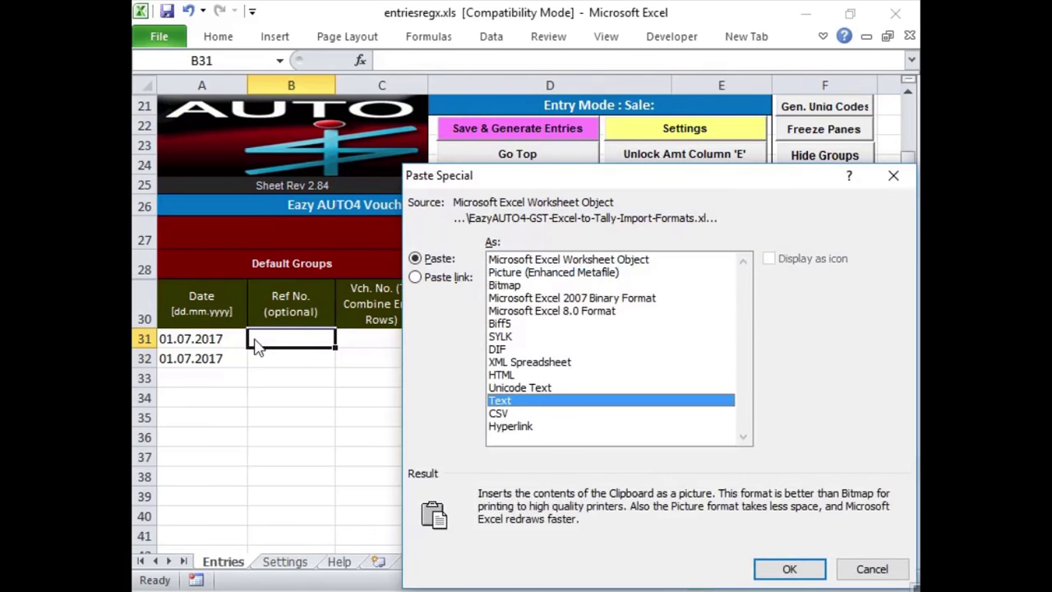
key(Return)
key(ctrl+c)
key(alt+Tab)
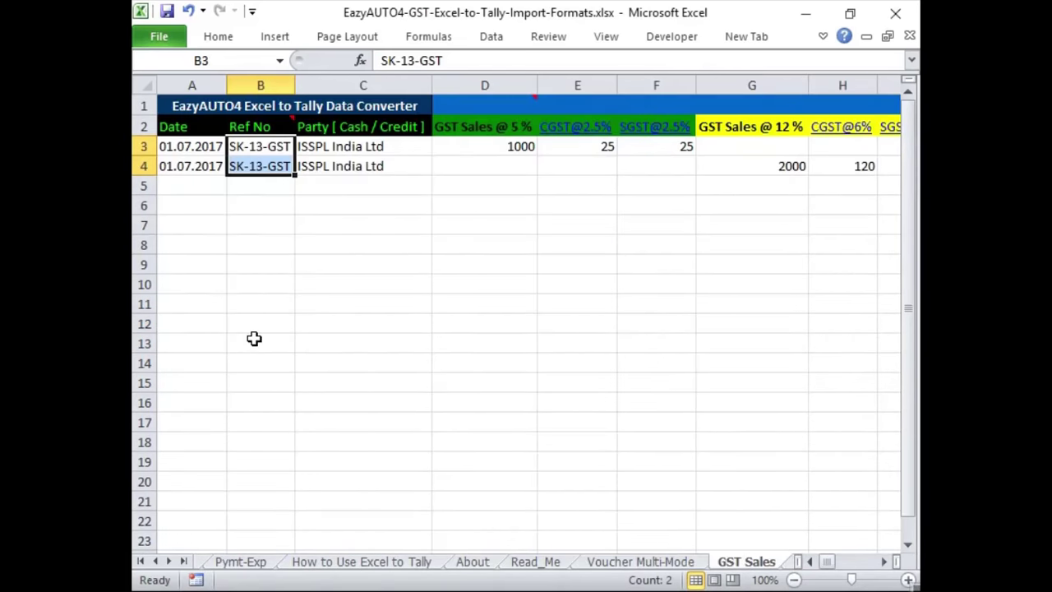
key(alt+Tab)
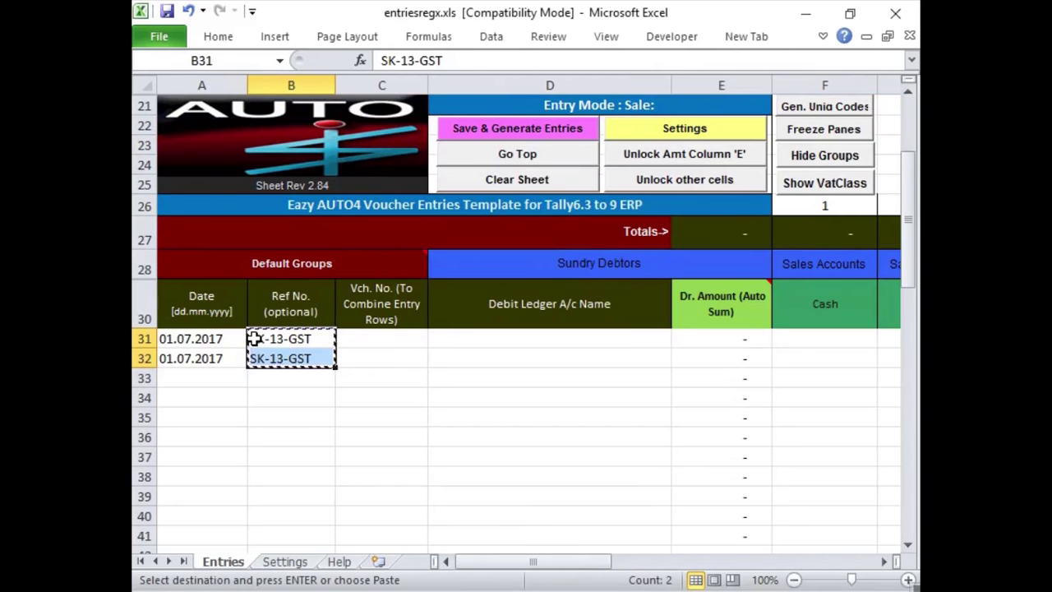
key(Right)
key(ctrl+v)
Paste ISSPL India Ltd from GST Sales C3:C4 into debit ledger cells D31:D32 as text.
key(alt+Tab)
key(Right)
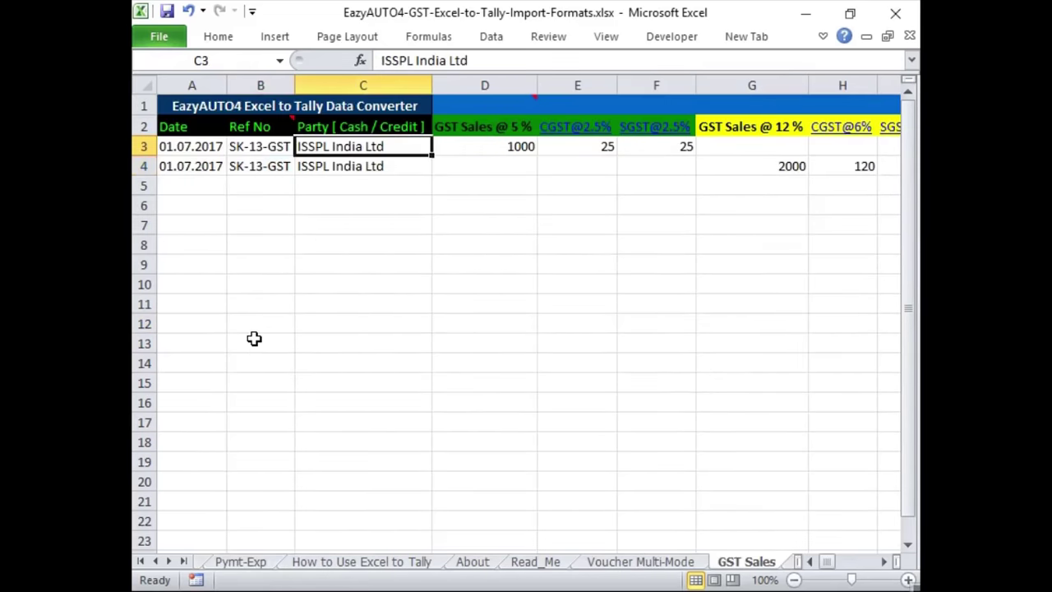
key(shift+Down)
key(ctrl+c)
key(alt+Tab)
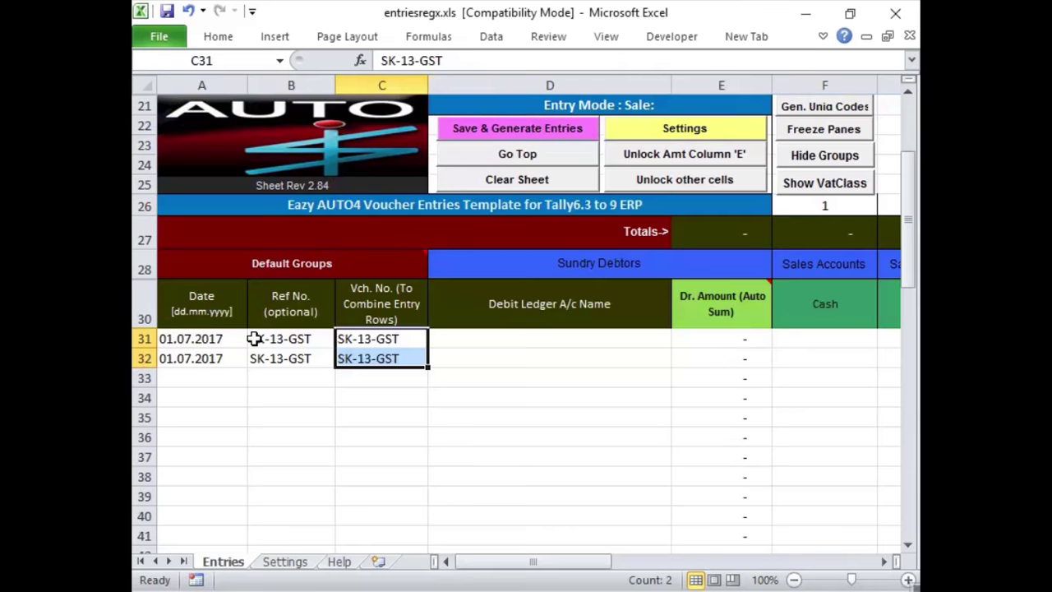
key(Right)
key(ctrl+alt+v)
key(t)
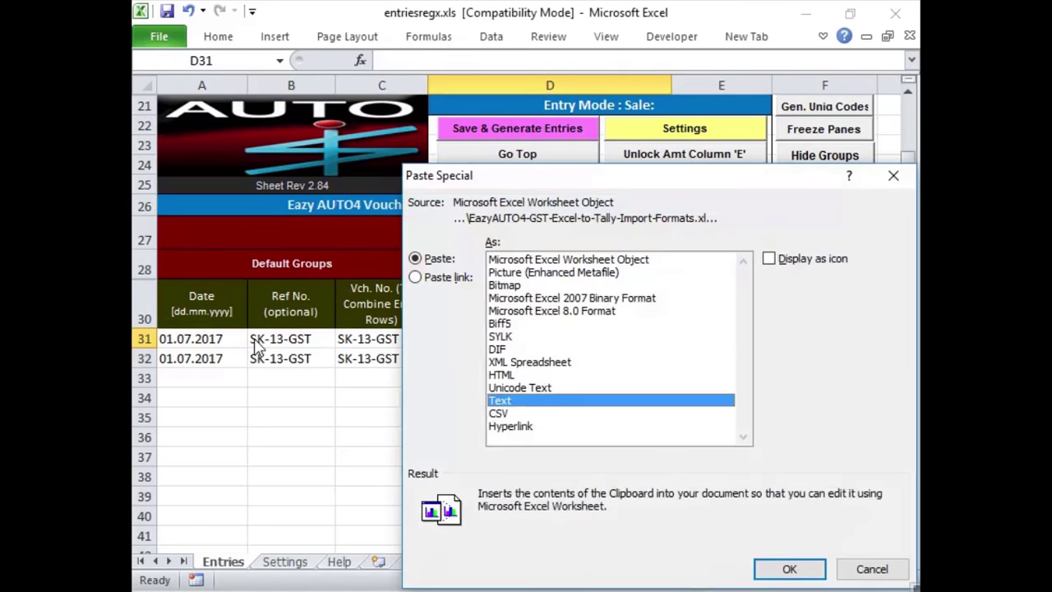
key(Return)
key(Right)
key(Right)
key(Right)
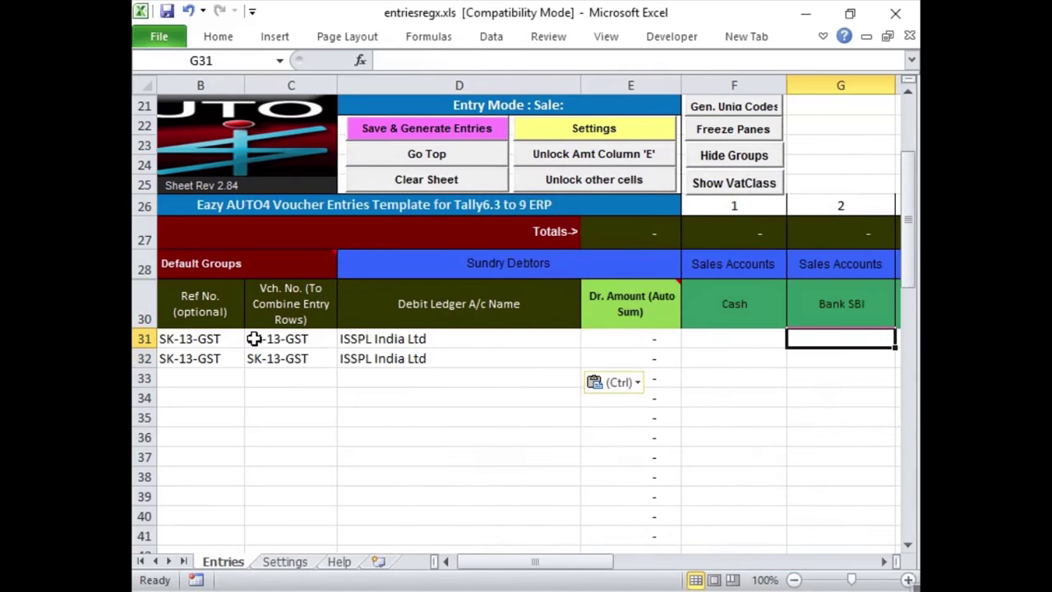
key(alt+Tab)
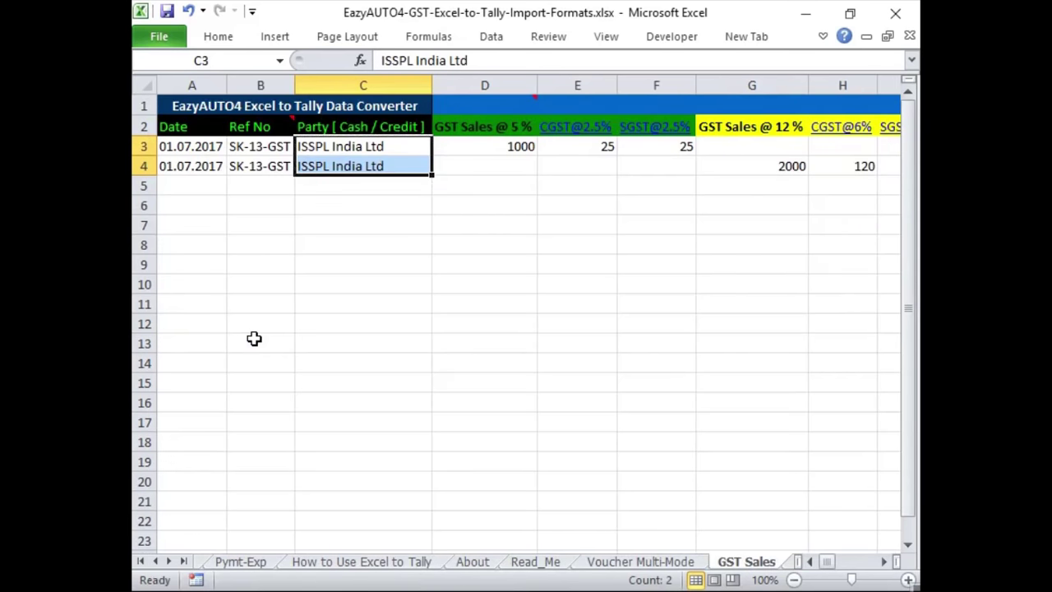
key(Right)
Copy the GST Sales row 2 headings starting at D2 'GST Sales @ 5 %'.
key(Up)
key(shift+Down)
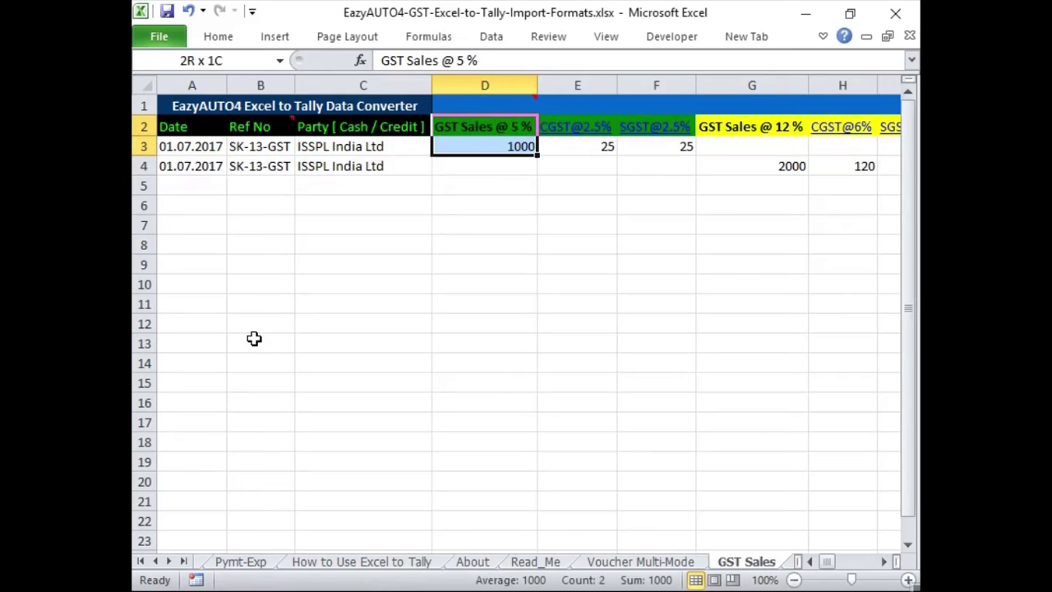
key(shift+Up)
key(shift+Right)
key(shift+Right)
key(shift+Right)
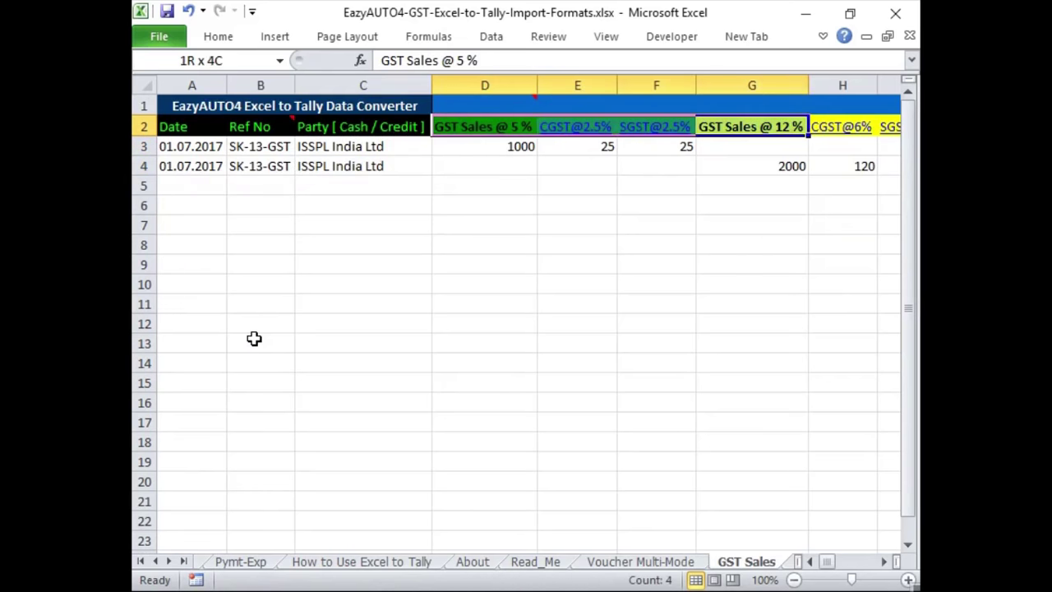
key(shift+Right)
key(shift+Right)
key(shift+Right)
key(shift+Right)
key(shift+Right)
key(shift+Right)
key(shift+Right)
key(shift+Right)
key(shift+Right)
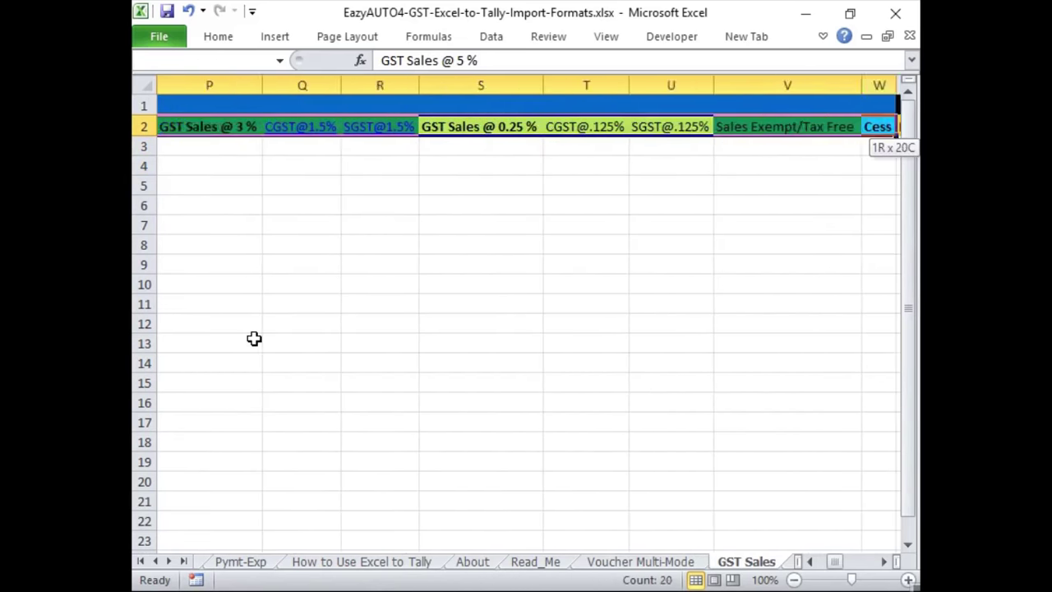
key(shift+Right)
key(shift+Right)
key(shift+Right)
key(shift+Right)
key(shift+Right)
key(shift+Right)
key(shift+Right)
key(shift+Right)
key(shift+Right)
key(shift+Right)
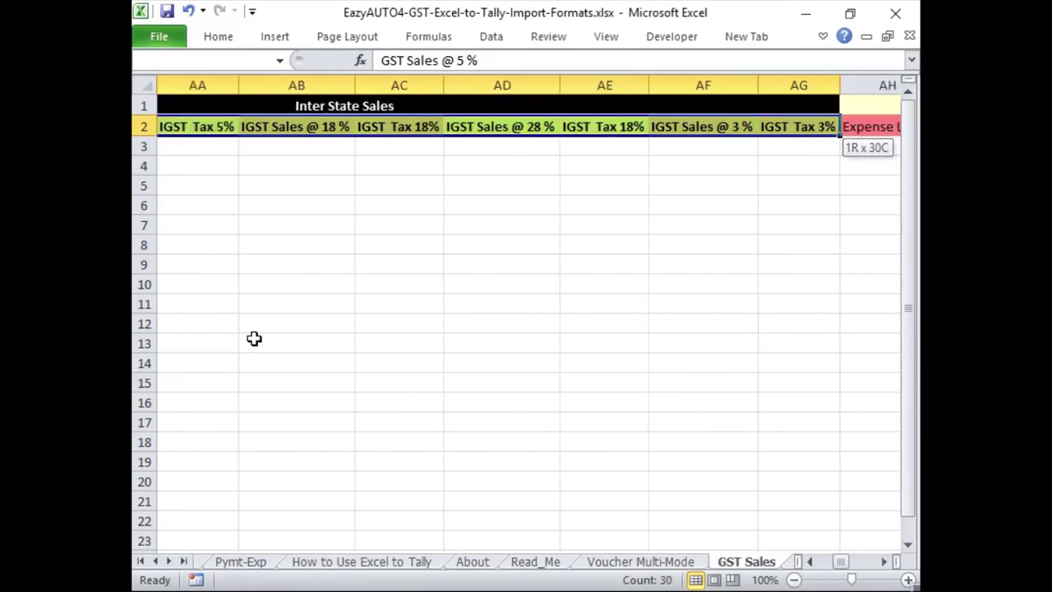
key(shift+Right)
key(shift+Right)
key(shift+Right)
key(shift+Right)
key(shift+Right)
key(shift+Right)
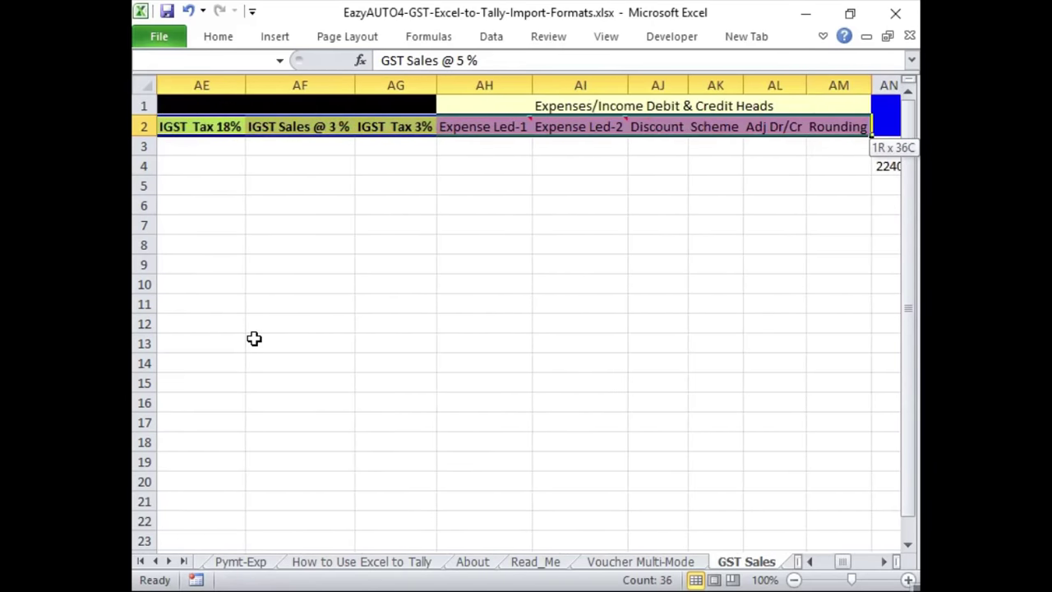
key(ctrl+c)
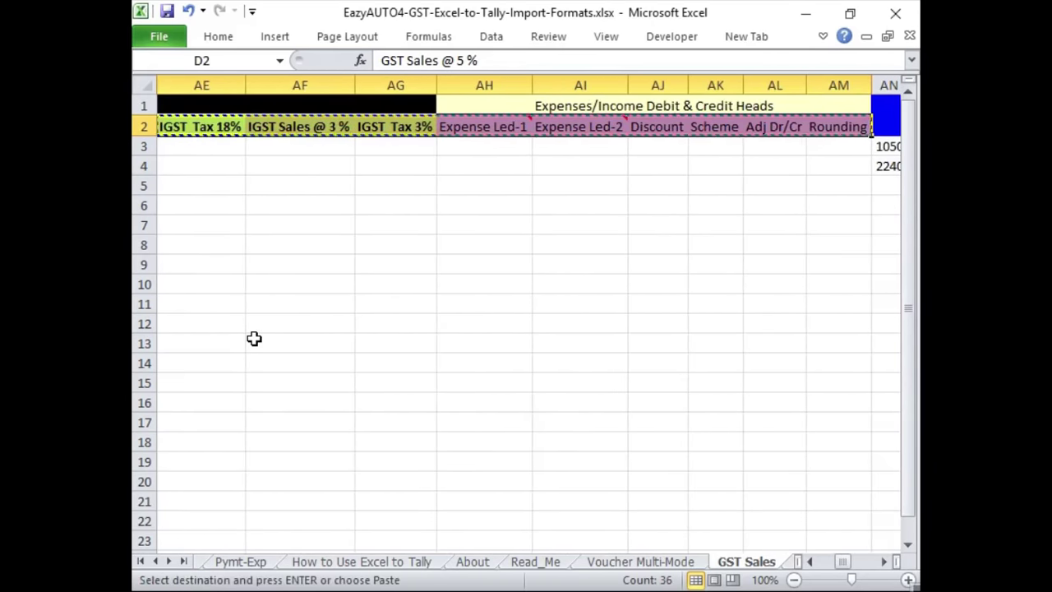
Paste the headings as text into Entries F30 onward and check them along the row.
key(alt+Tab)
click(254, 338)
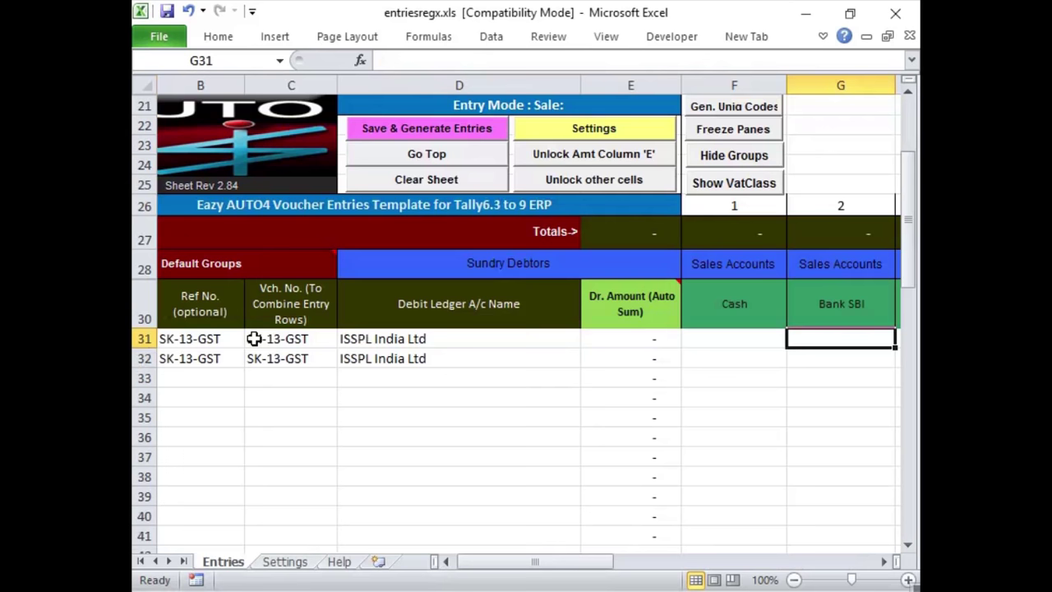
click(720, 317)
drag(620, 564, 599, 571)
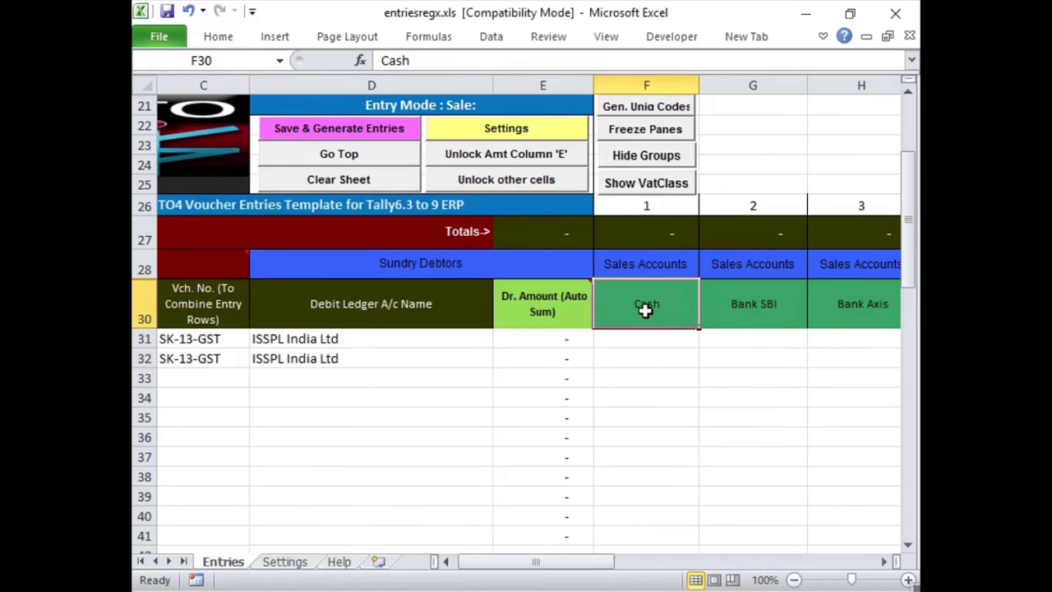
drag(645, 309, 645, 309)
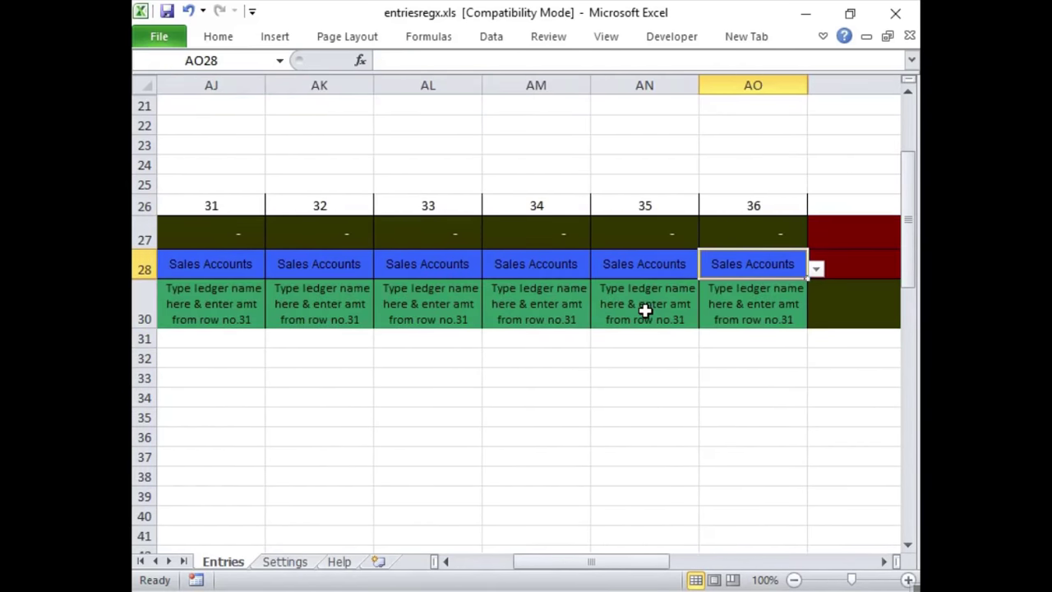
drag(559, 563, 497, 567)
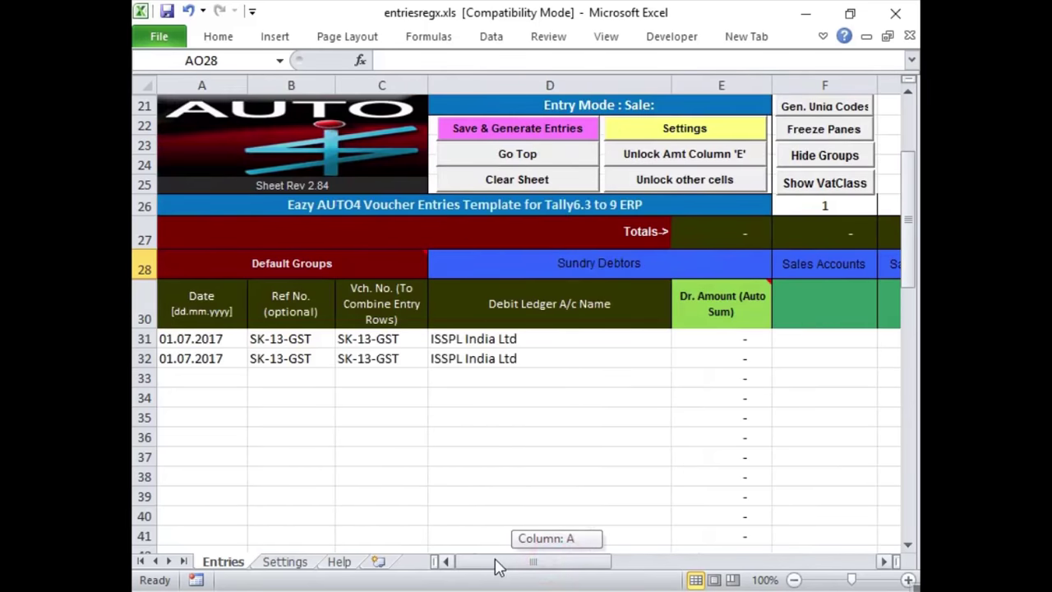
click(803, 306)
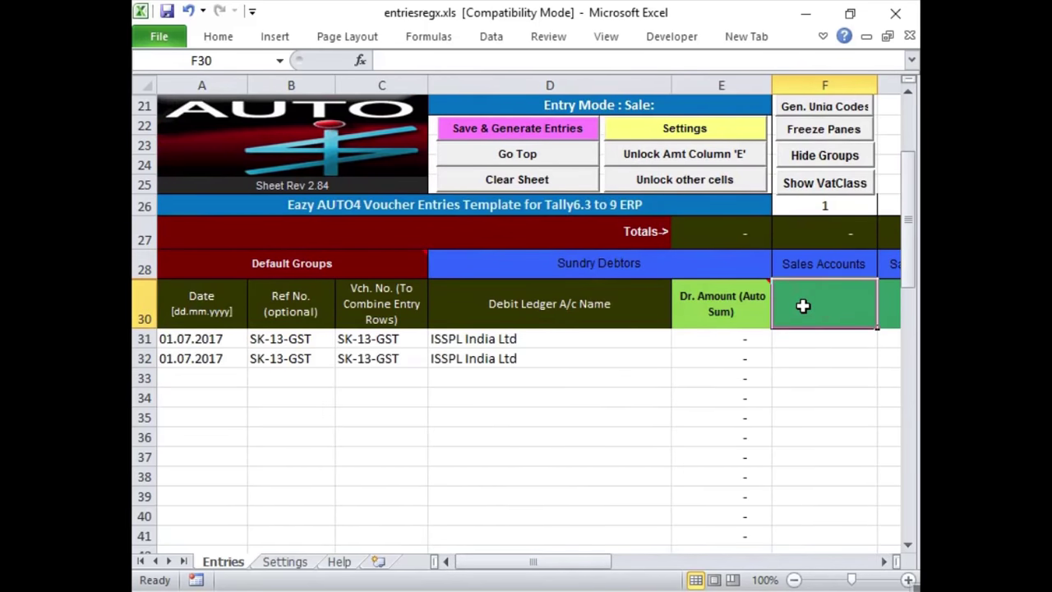
right_click(804, 306)
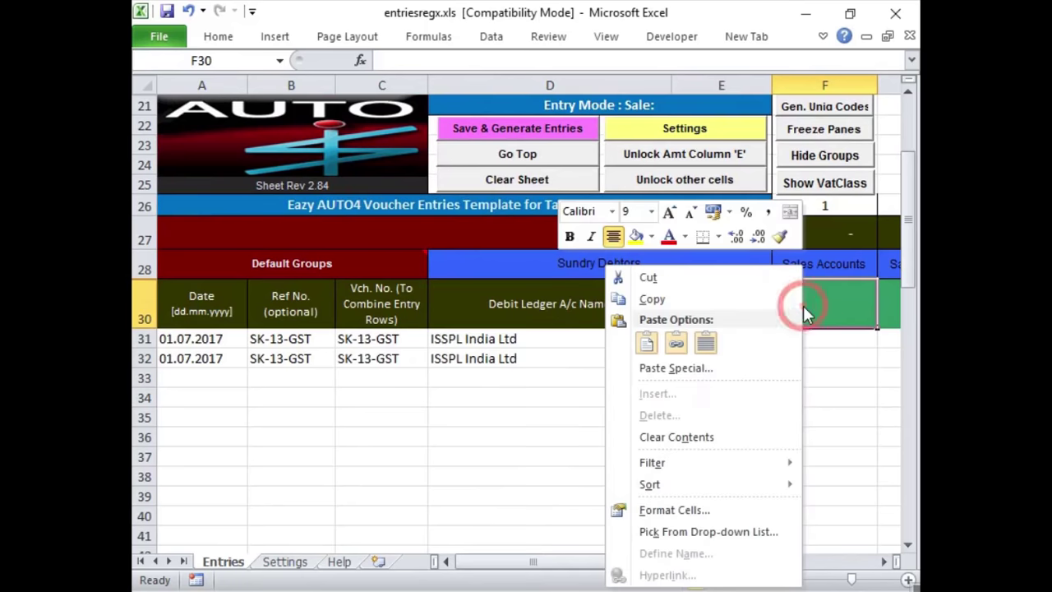
click(698, 372)
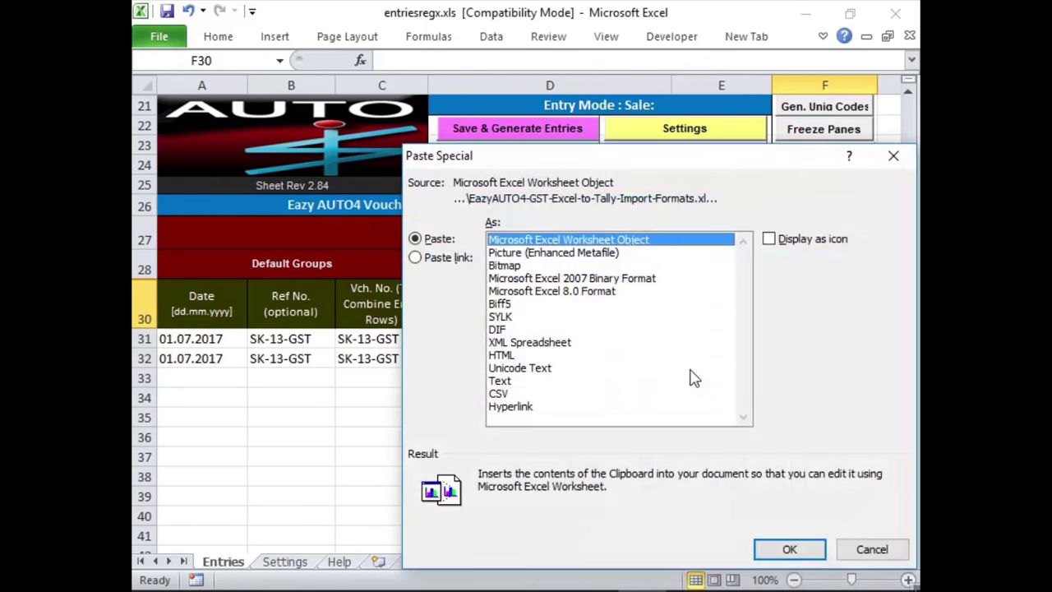
click(690, 380)
key(Return)
key(Right)
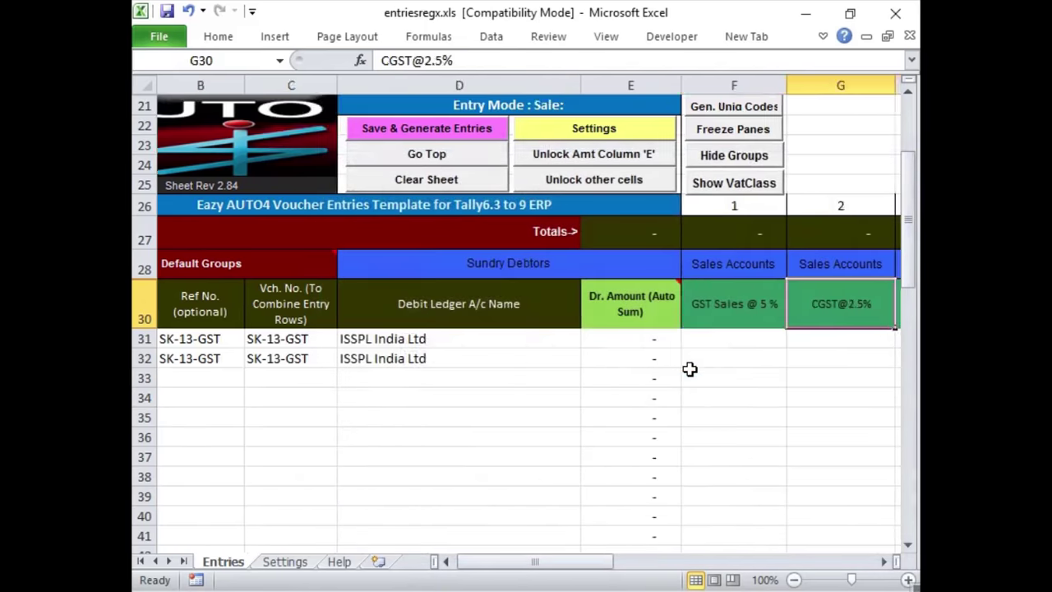
key(Right)
key(Right)
key(Right)
key(Right)
key(Right)
key(Right)
key(Right)
key(Right)
key(Right)
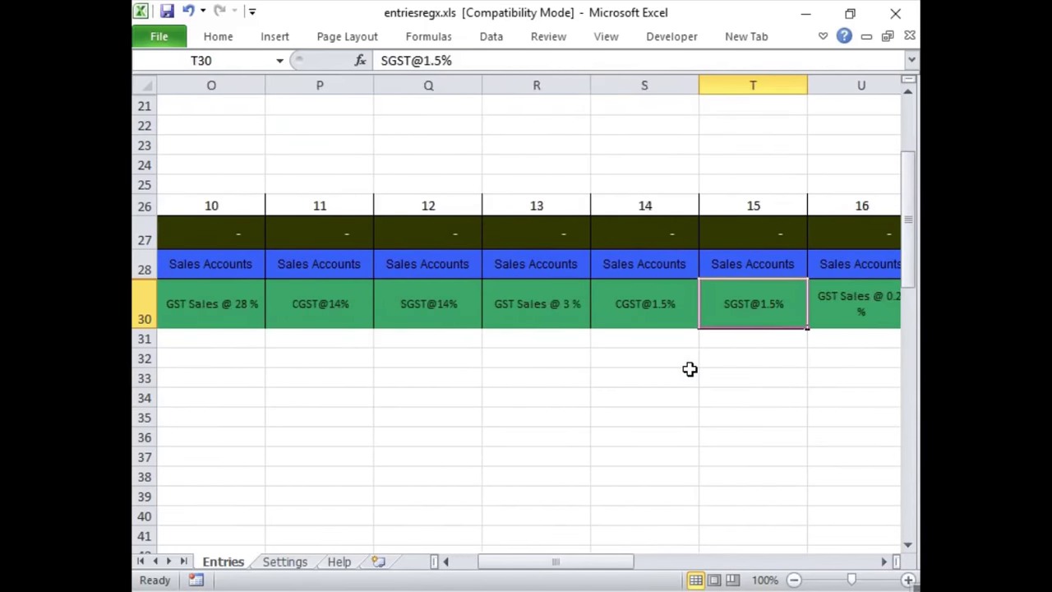
key(Right)
key(Right)
key(Right)
key(Right)
key(Right)
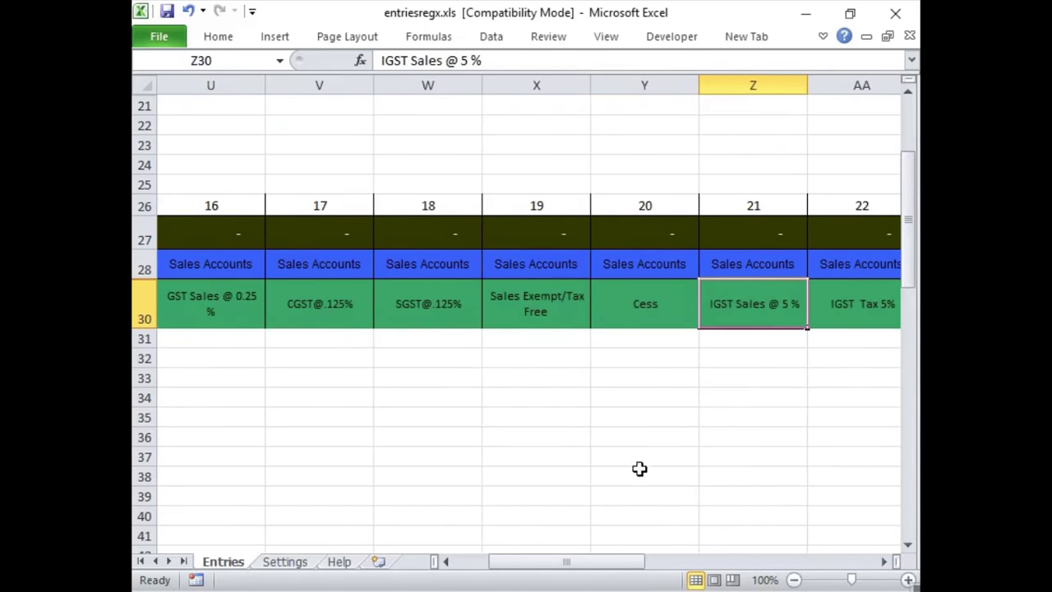
key(alt+Tab)
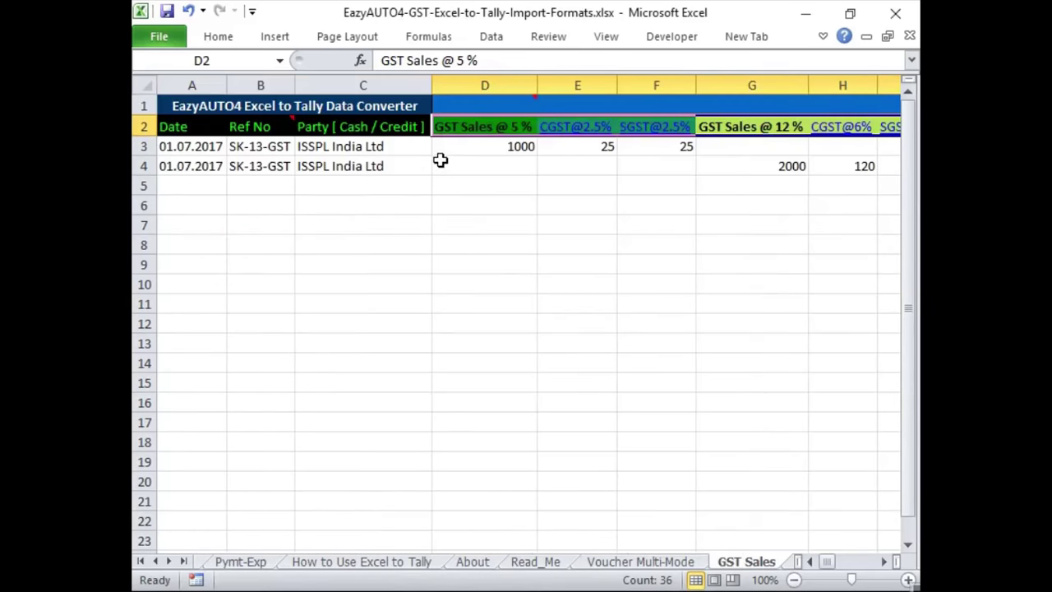
Copy the two GST Sales amount rows D3:AN4.
drag(453, 145, 456, 165)
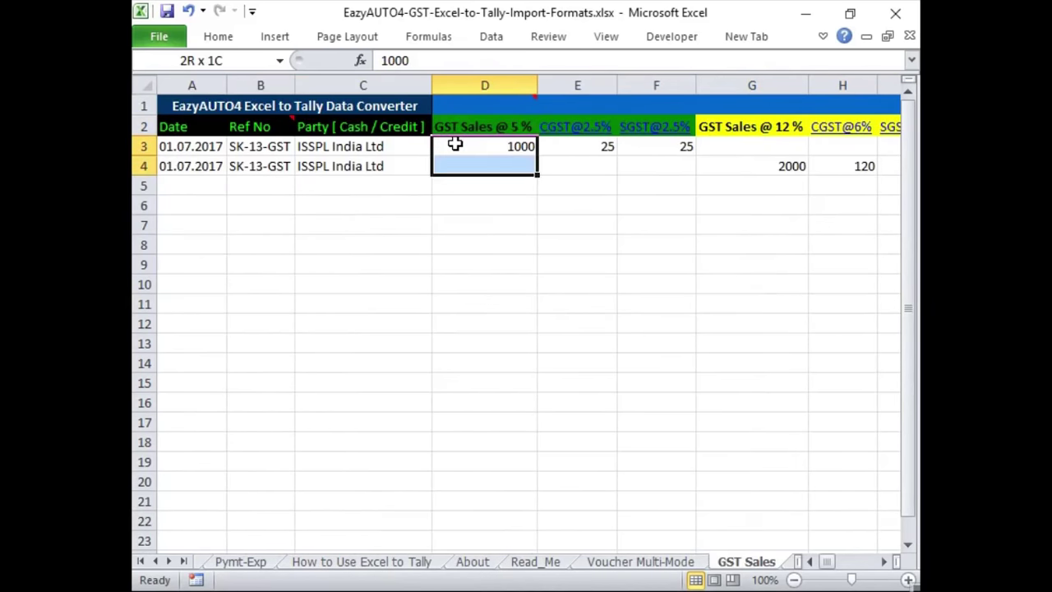
key(shift+Right)
key(shift+Right)
key(ctrl+shift+Right)
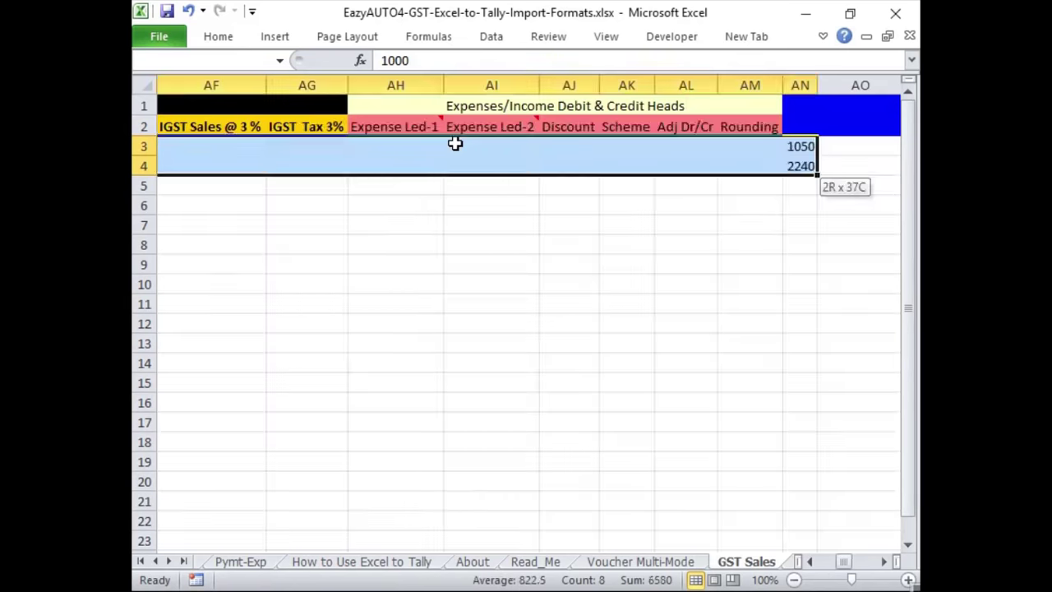
key(ctrl+c)
Paste the amounts as text into Entries F31, giving 1000/25/25 and 2000/120/120.
key(alt+Tab)
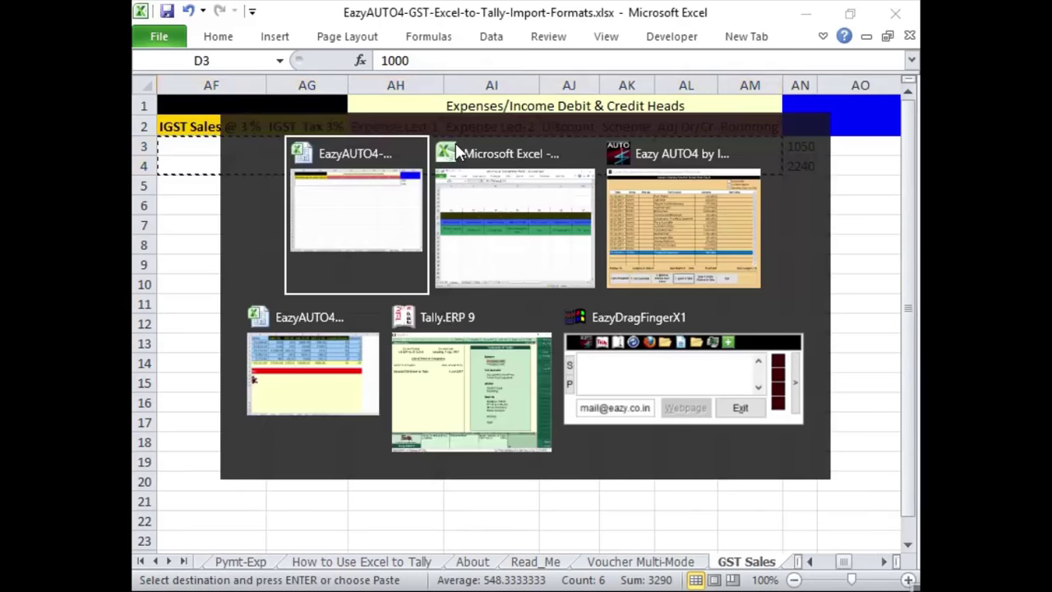
click(455, 143)
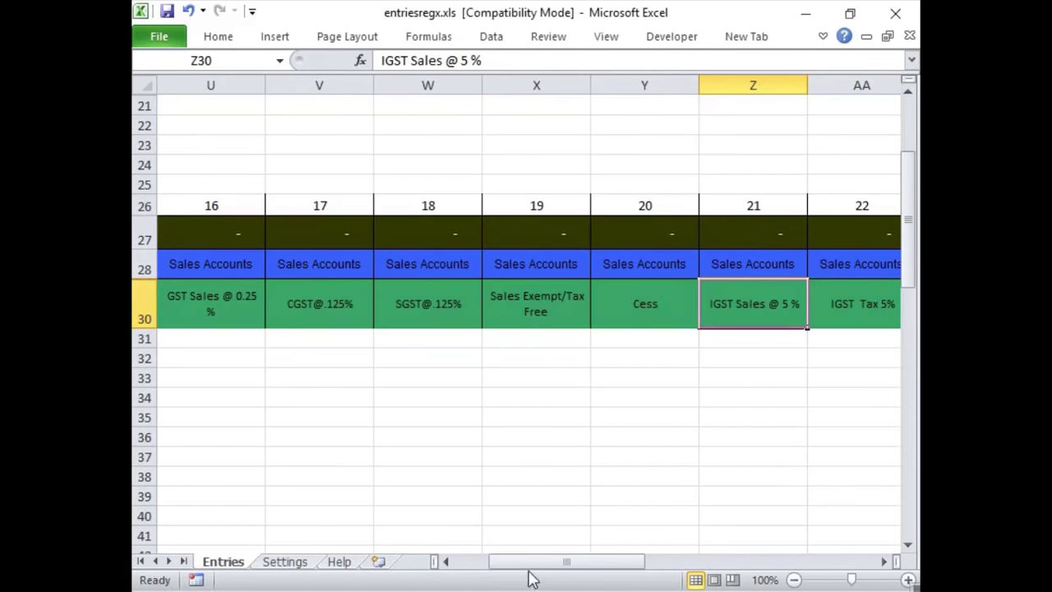
drag(526, 563, 493, 562)
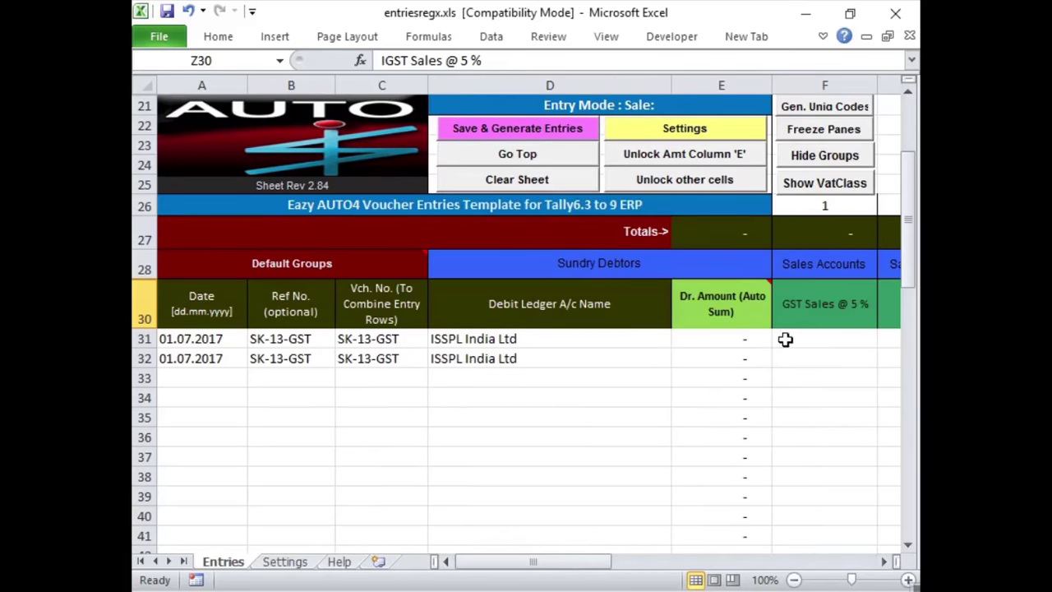
click(796, 340)
key(ctrl+alt+v)
key(t)
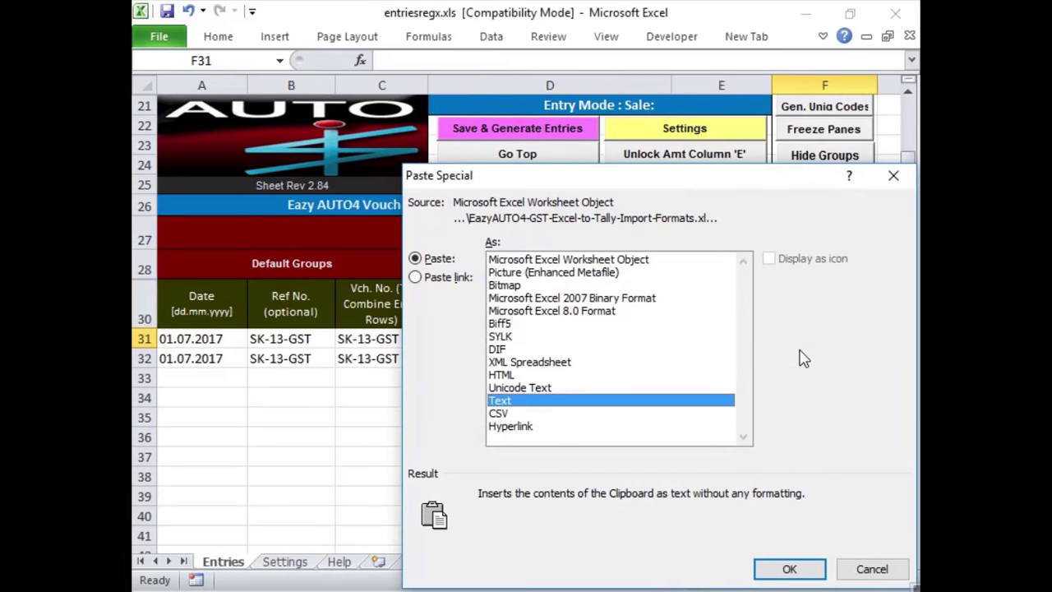
key(Return)
key(Right)
key(Right)
key(Right)
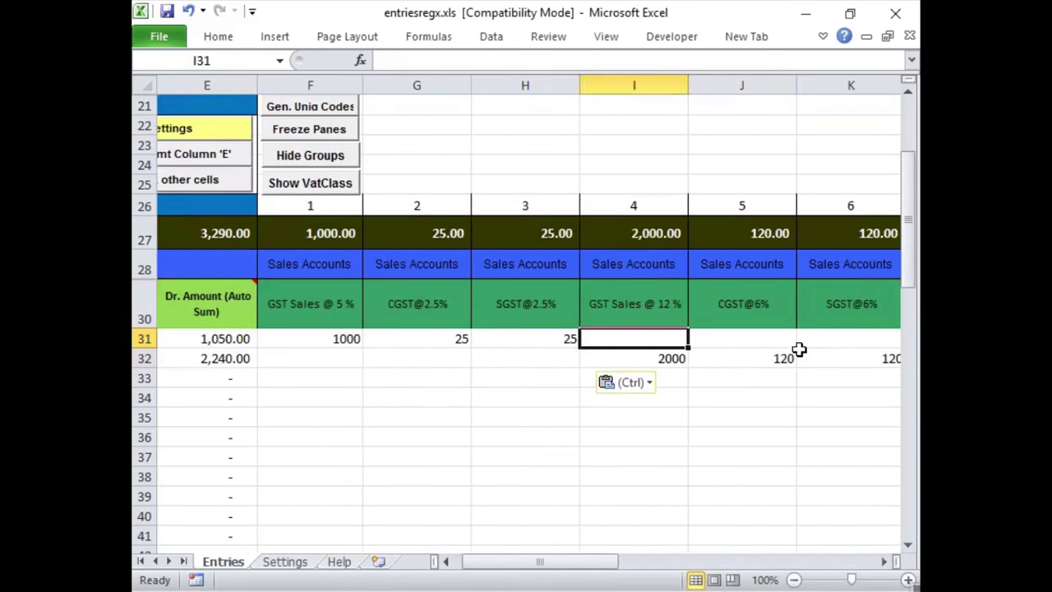
key(Right)
key(Right)
key(Right)
key(Right)
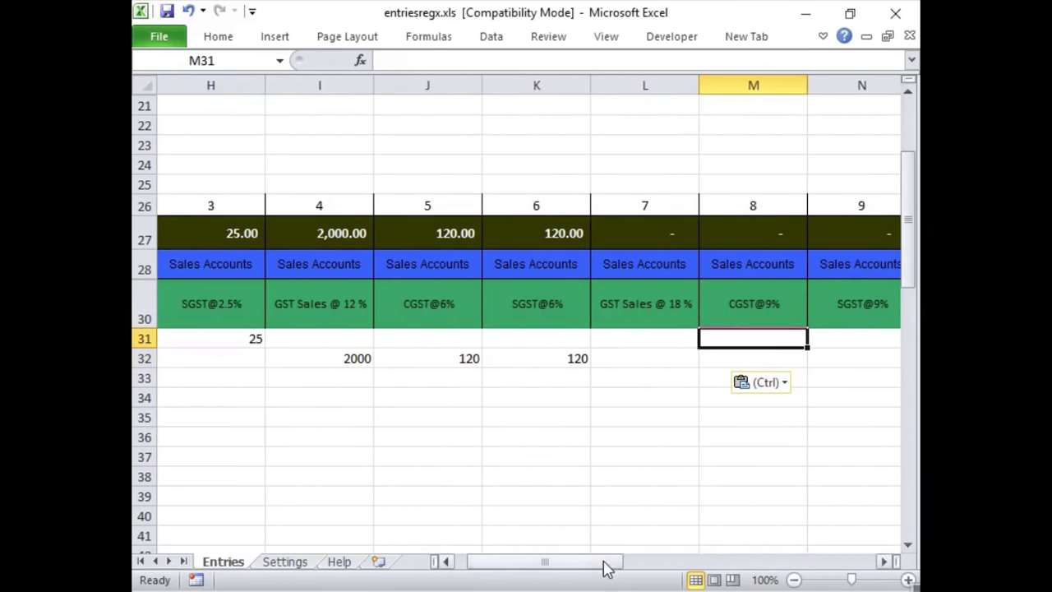
drag(605, 564, 663, 569)
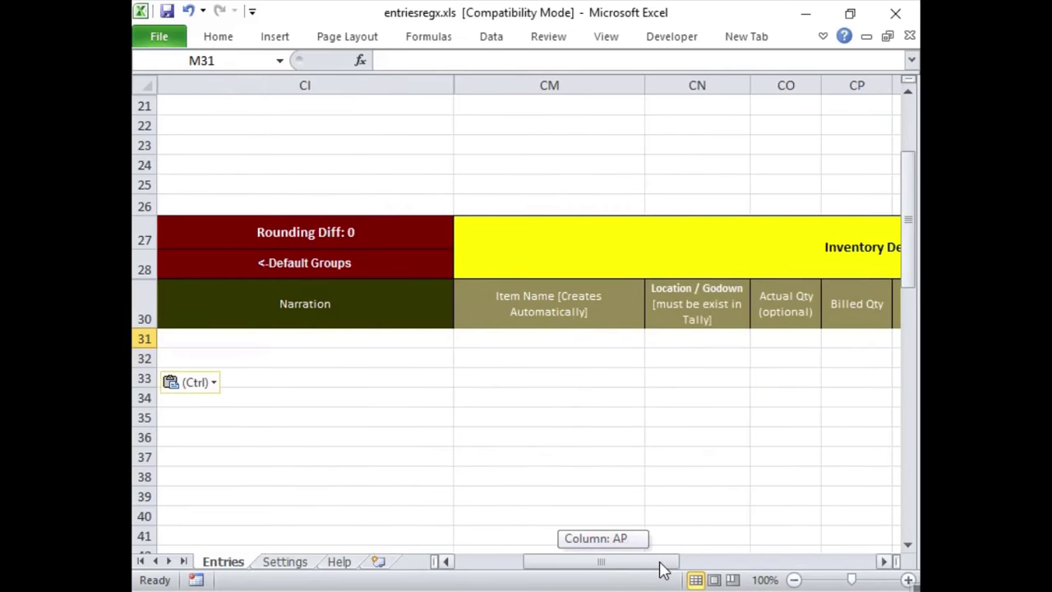
Paste Phone and Laptop as text into Item Name cells CM31:CM32.
key(alt+Tab)
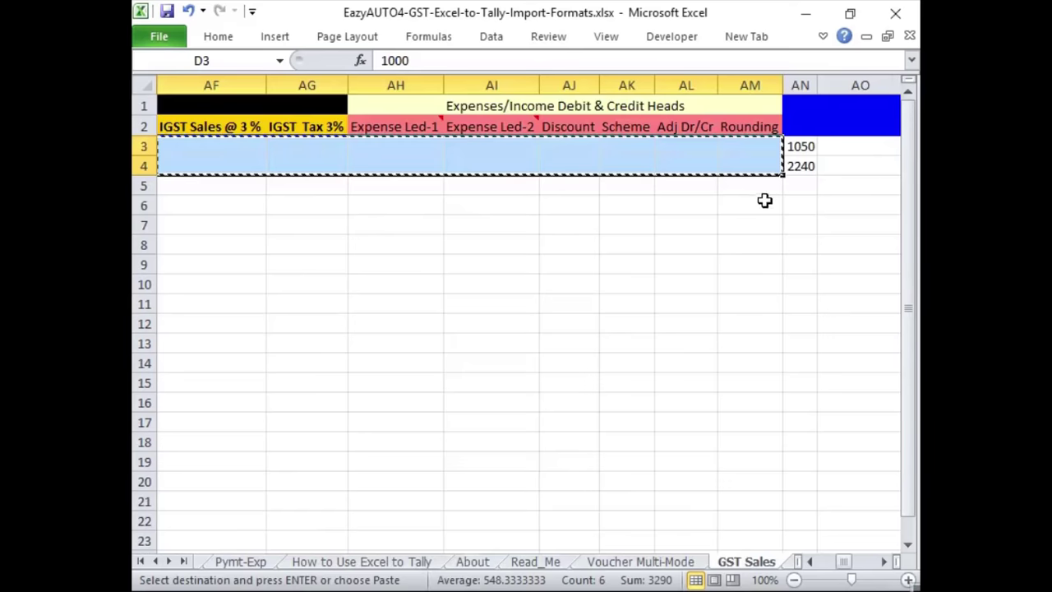
drag(825, 561, 852, 564)
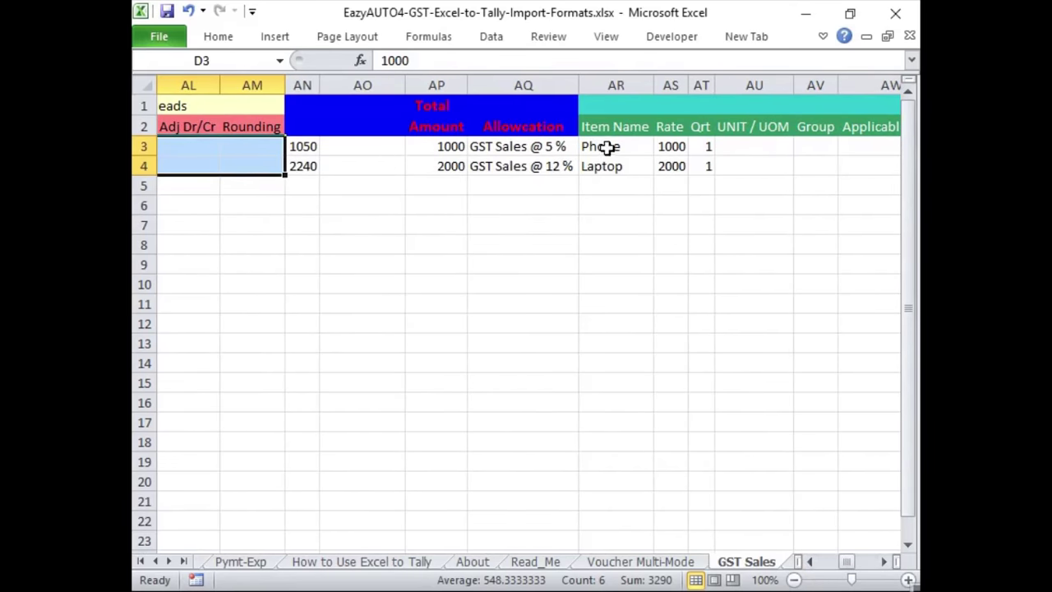
key(alt+Tab)
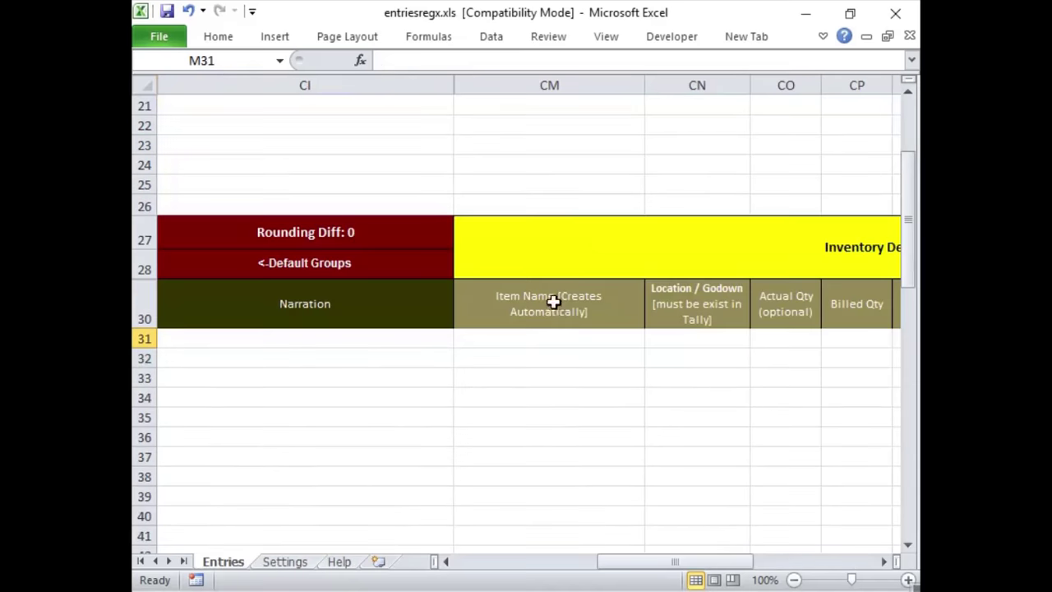
click(557, 341)
key(alt+Tab)
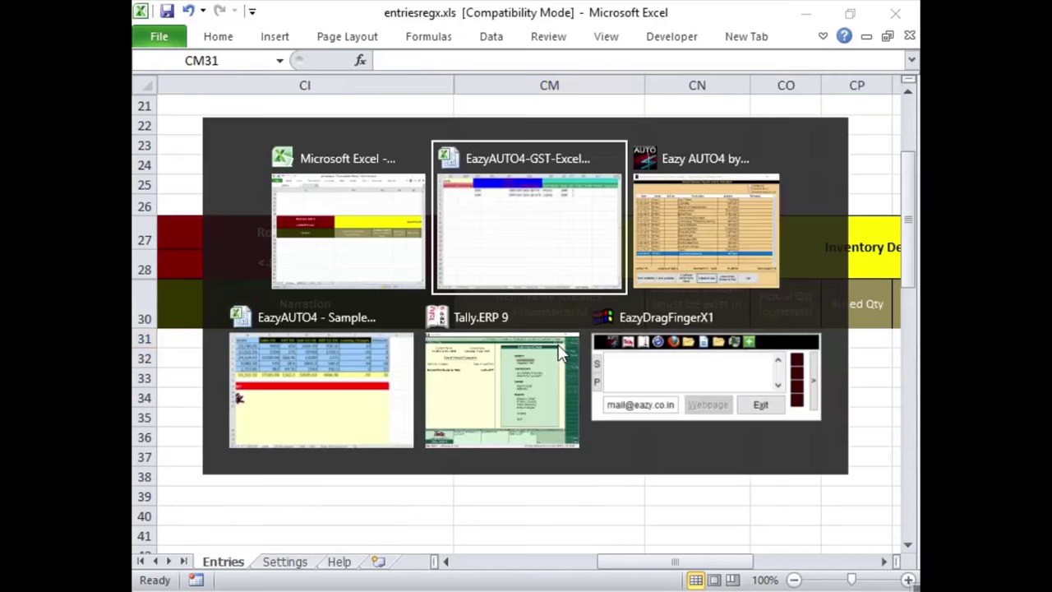
drag(591, 145, 606, 167)
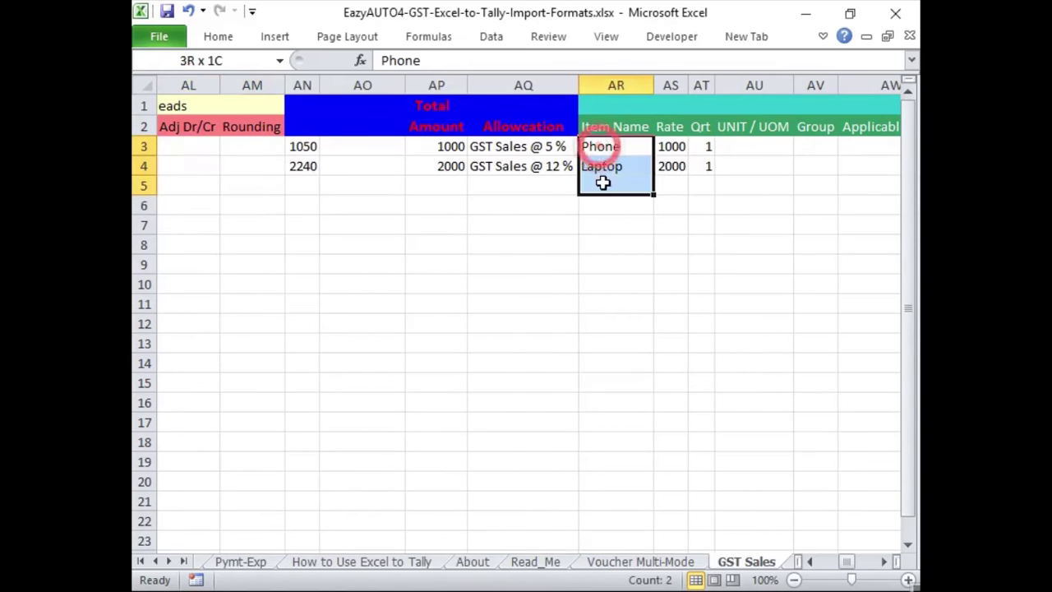
key(ctrl+c)
key(alt+Tab)
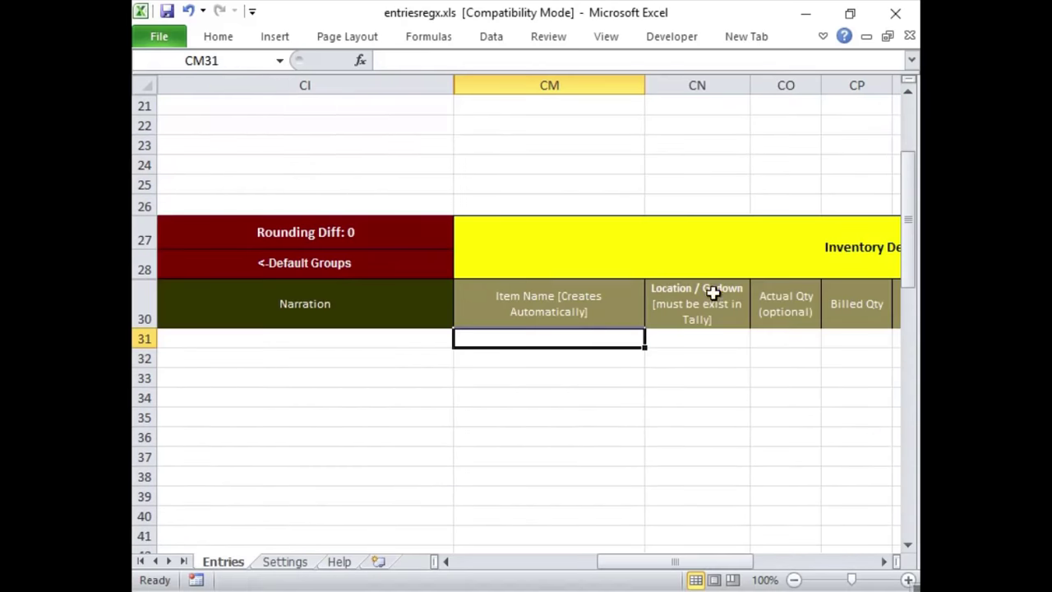
key(ctrl+alt+v)
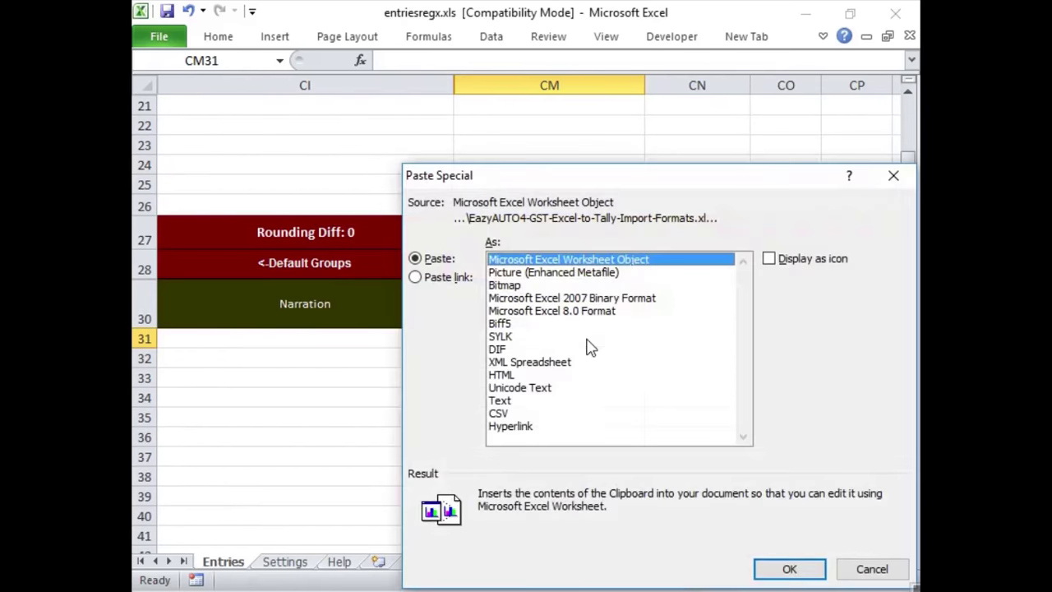
key(t)
key(Return)
Copy the two Qty values from GST Sales for the Actual Qty column.
key(Right)
key(Right)
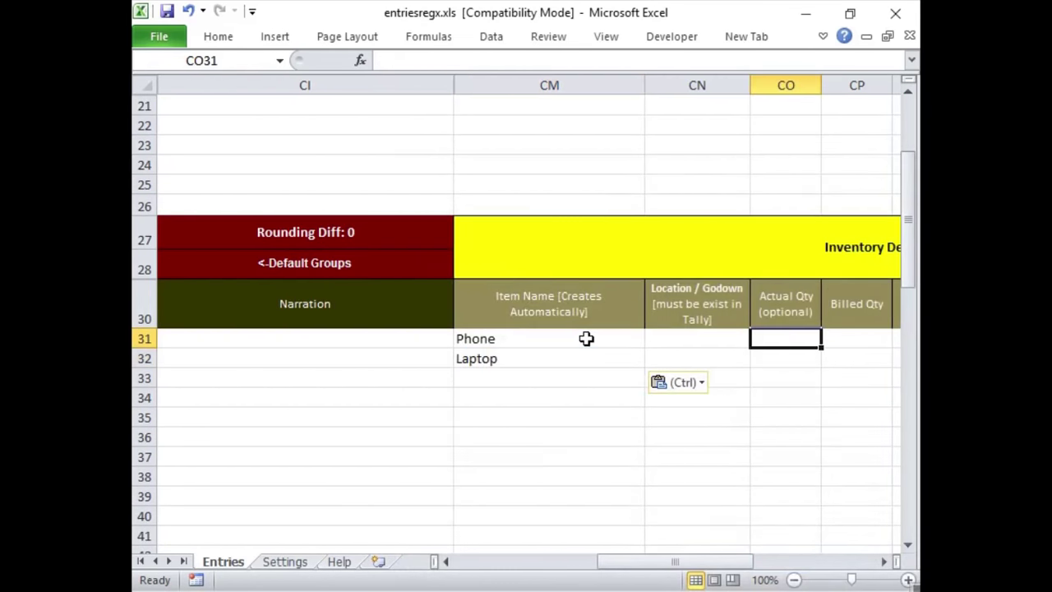
key(alt+Tab)
key(Right)
key(Right)
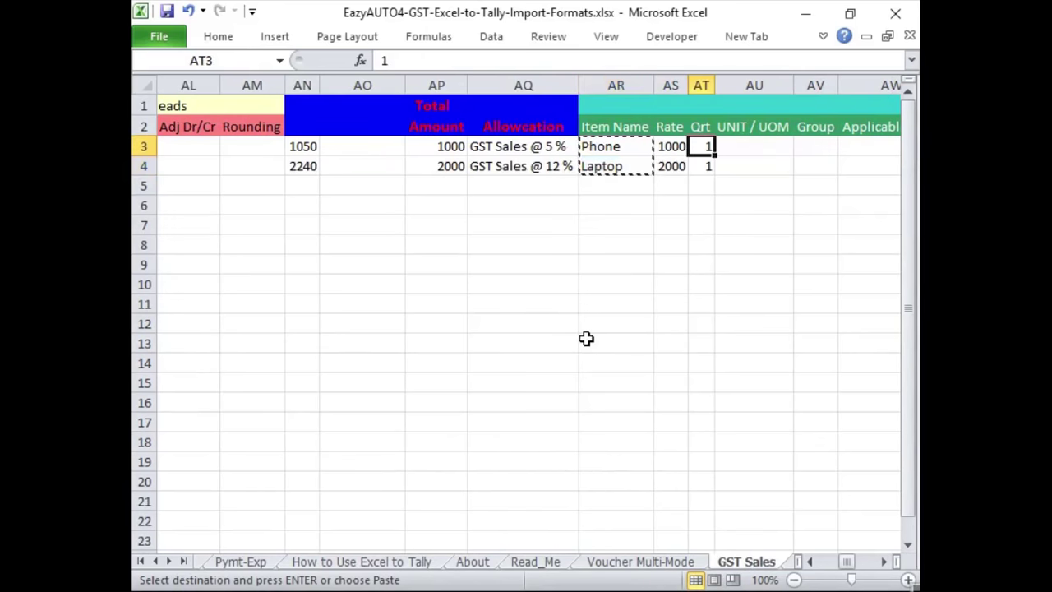
key(shift+Down)
key(ctrl+c)
key(alt+Tab)
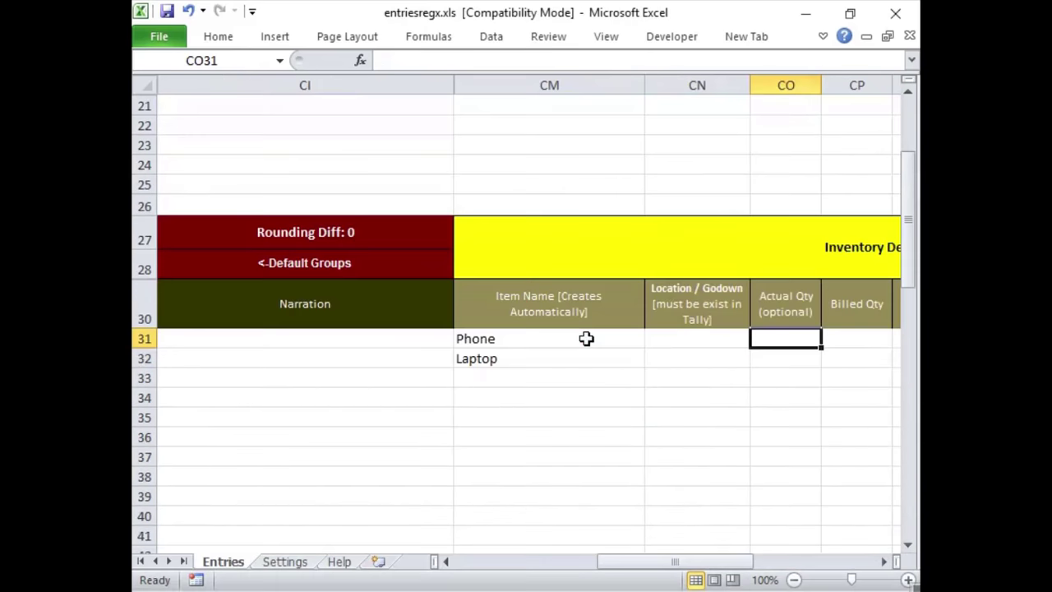
Enter a Billed Qty of 1 for both Phone and Laptop.
key(Right)
text(1)
key(Return)
text(1)
key(Return)
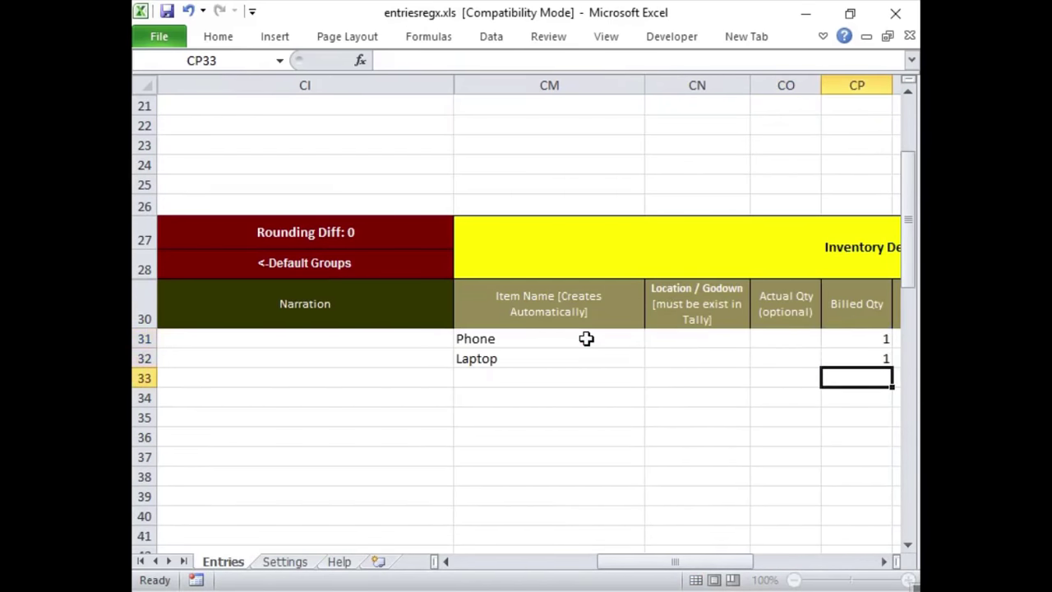
key(Up)
Enter an Actual Qty of 1 for both Phone and Laptop.
key(Left)
key(Up)
text(1)
key(Return)
text(1)
key(Return)
key(Right)
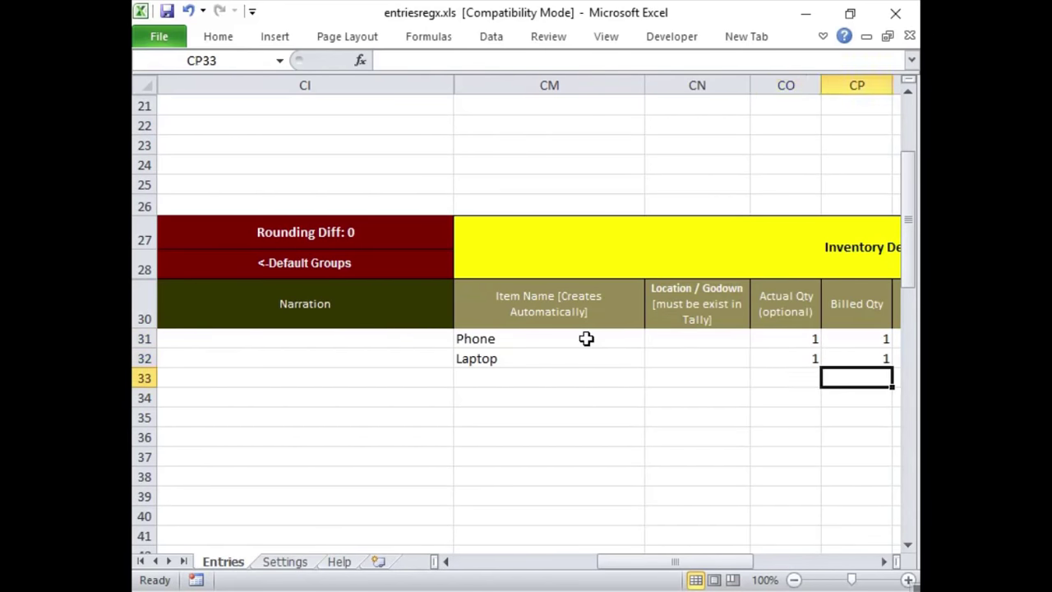
key(Right)
key(Right)
key(Up)
key(Up)
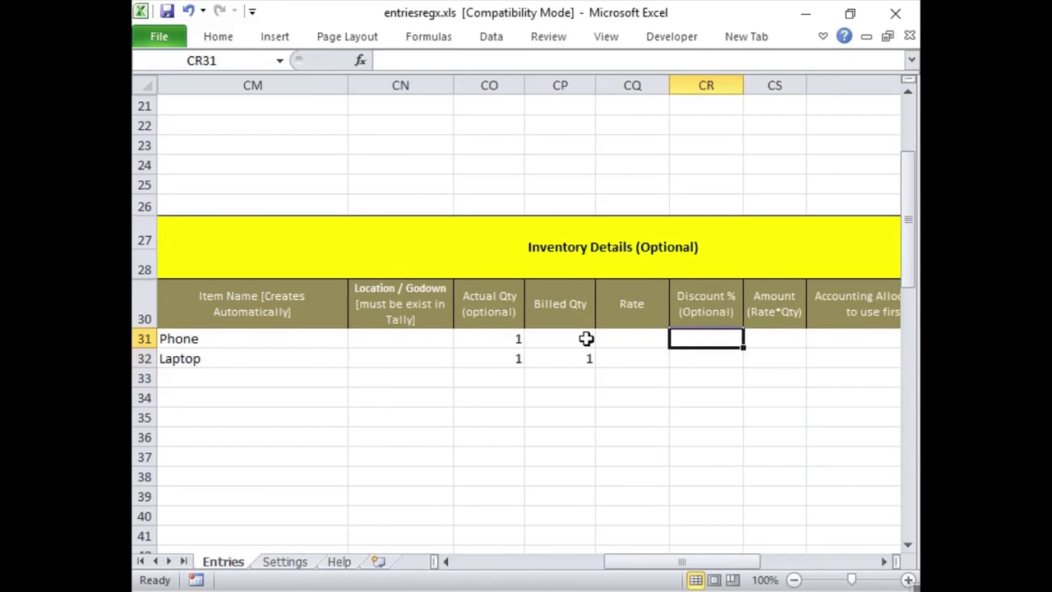
key(Right)
Copy amounts 1000 and 2000 from GST Sales AP3:AP4 and paste them as text into CS31.
key(alt+Tab)
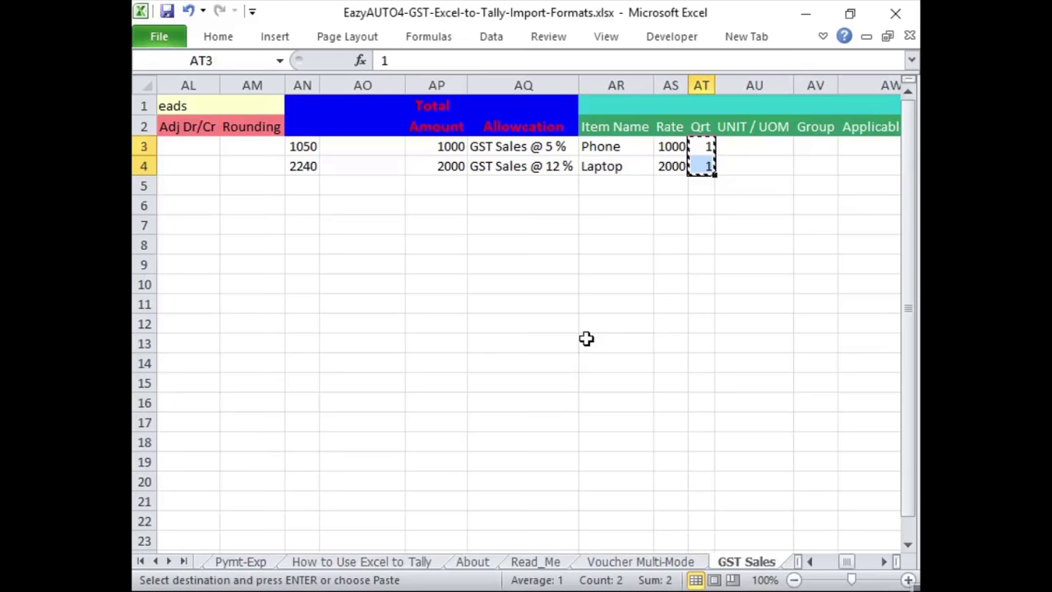
key(Left)
key(shift+Down)
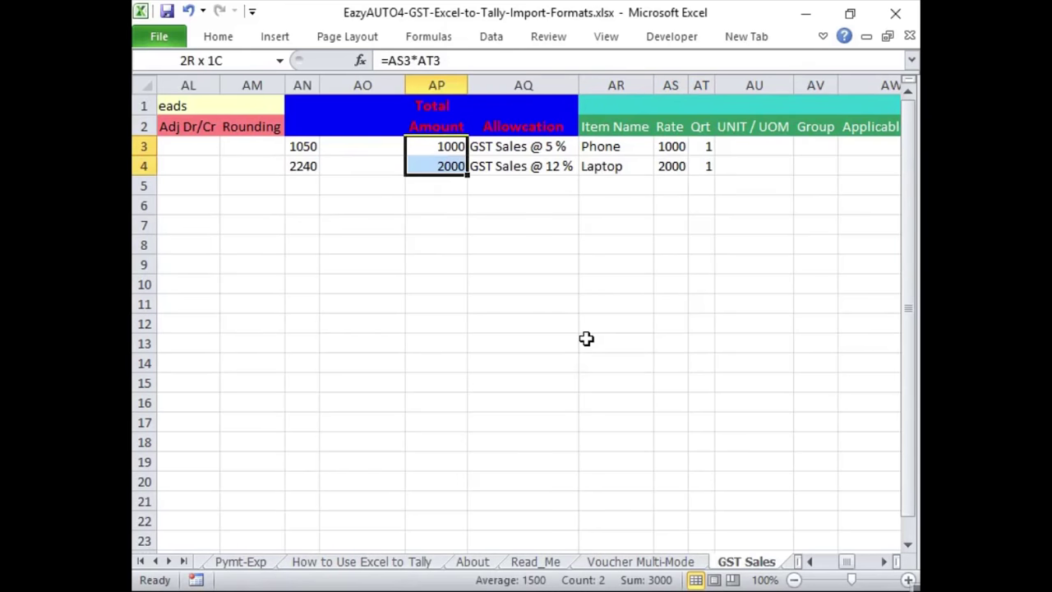
key(ctrl+c)
key(alt+Tab)
key(Tab)
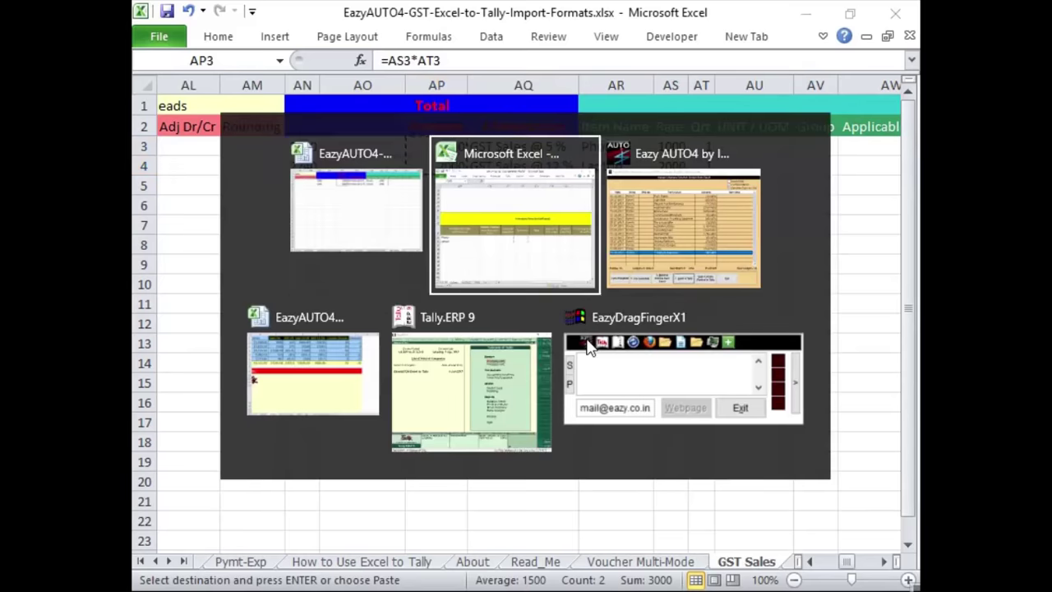
key(ctrl+alt+v)
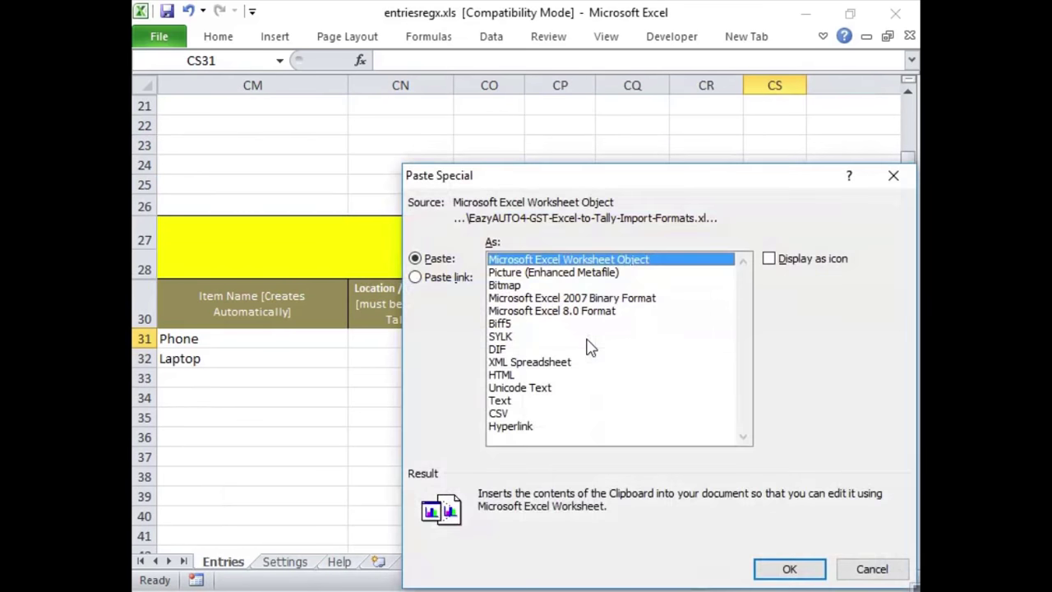
key(t)
key(Return)
Select the Accounting Allocation names in AQ3:AQ4 of the GST Sales sheet.
key(Right)
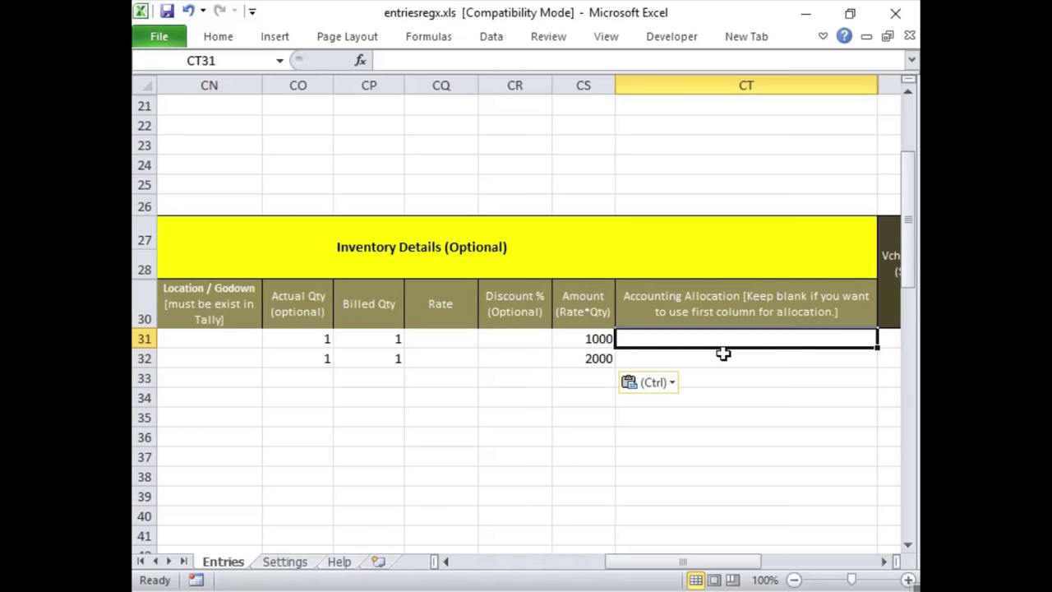
key(alt+Tab)
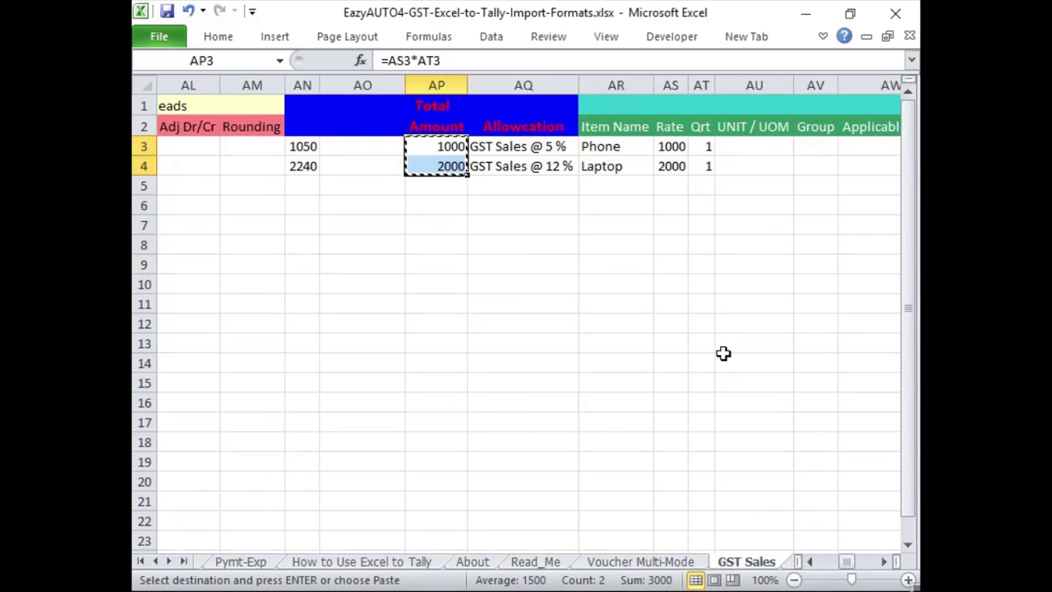
key(Right)
key(shift+Down)
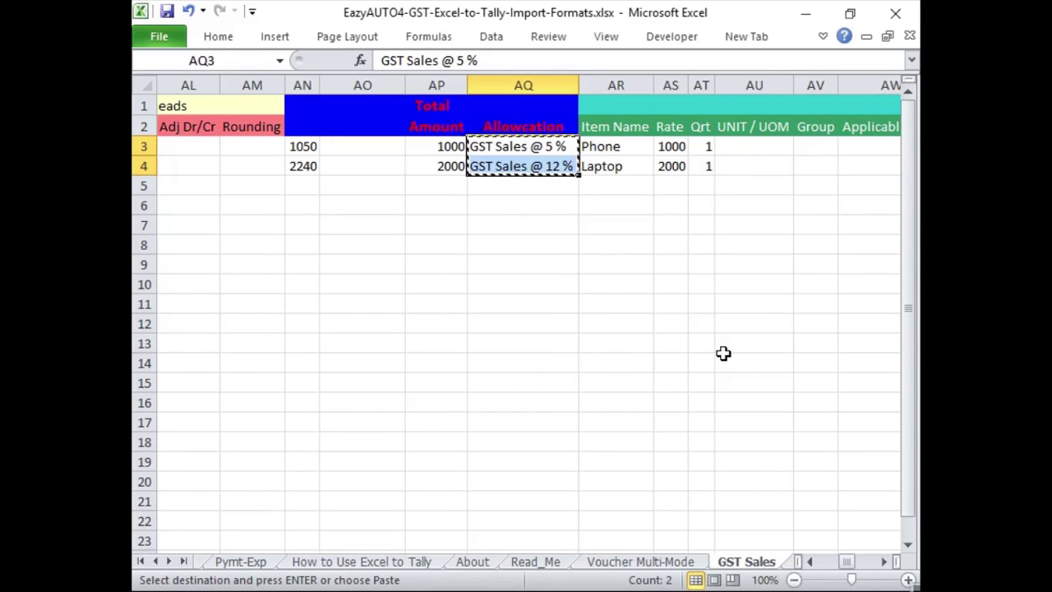
key(alt+Tab)
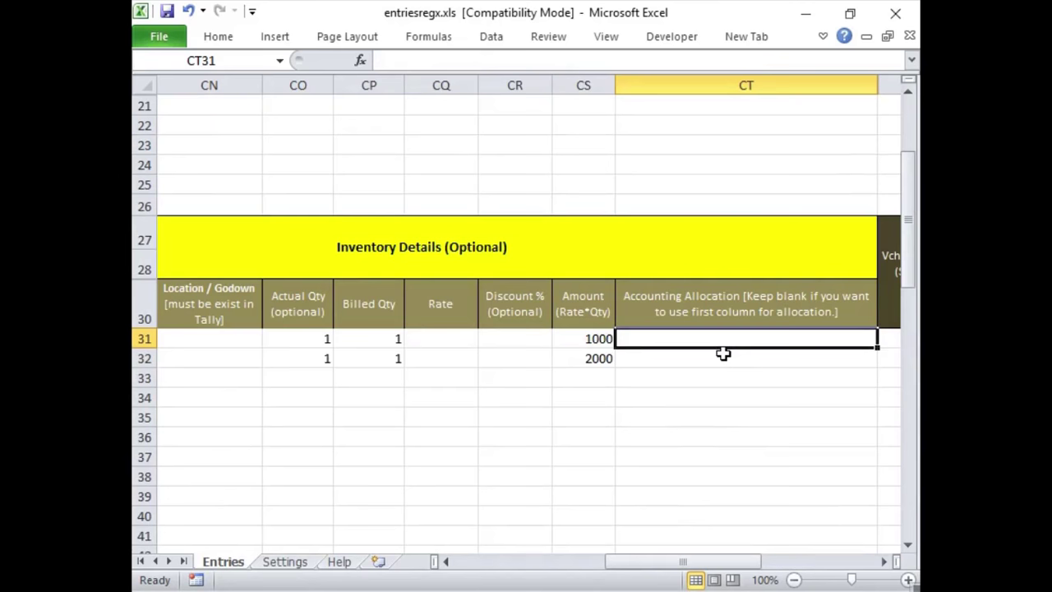
Paste GST Sales @ 5 % and 12 % allocations as text into CT31.
key(ctrl+alt+v)
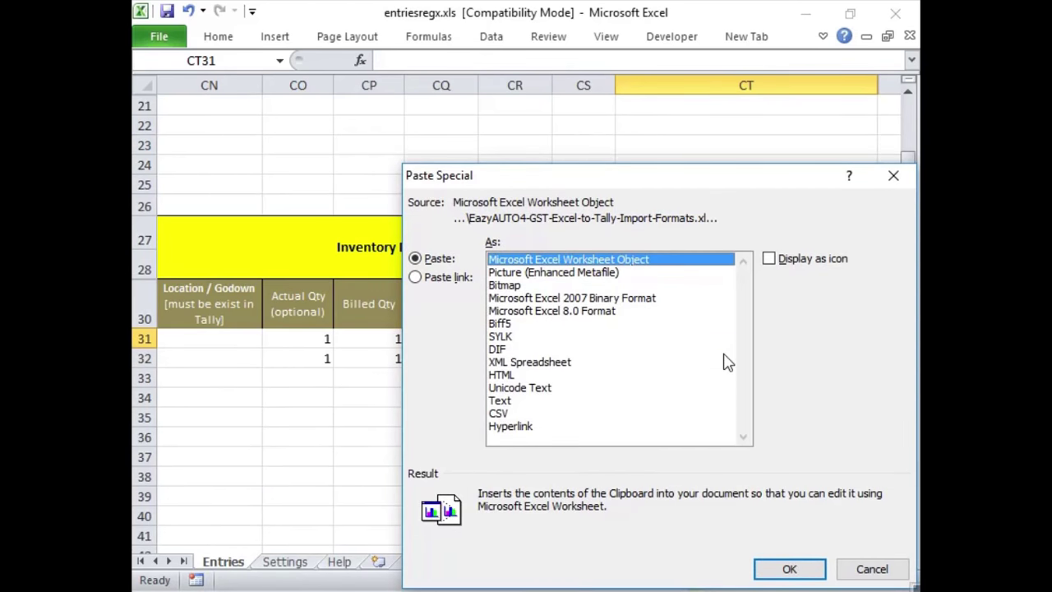
key(t)
key(Return)
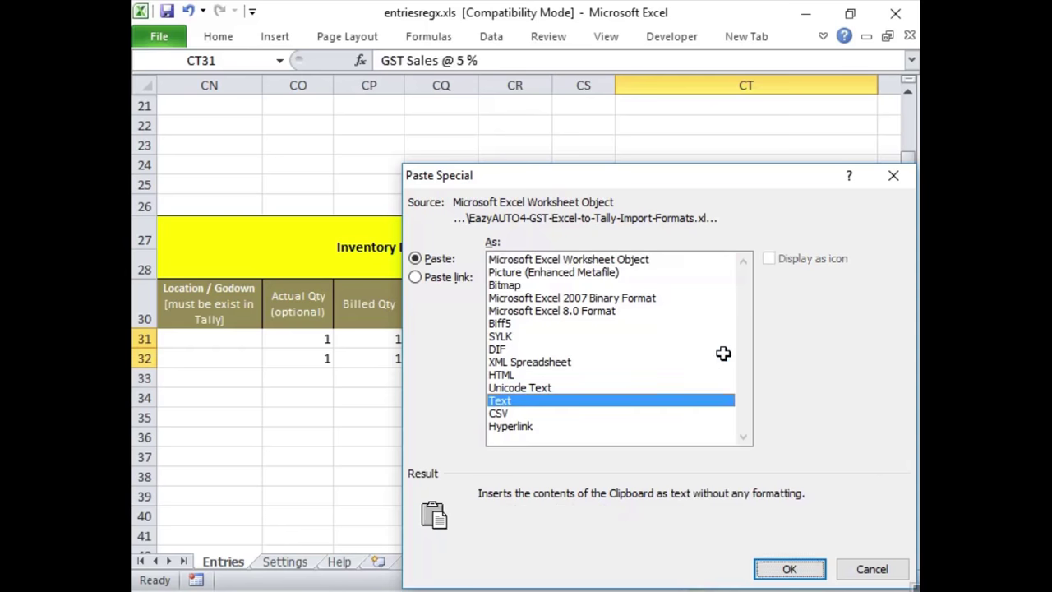
key(Right)
key(Right)
key(Right)
key(Right)
key(Right)
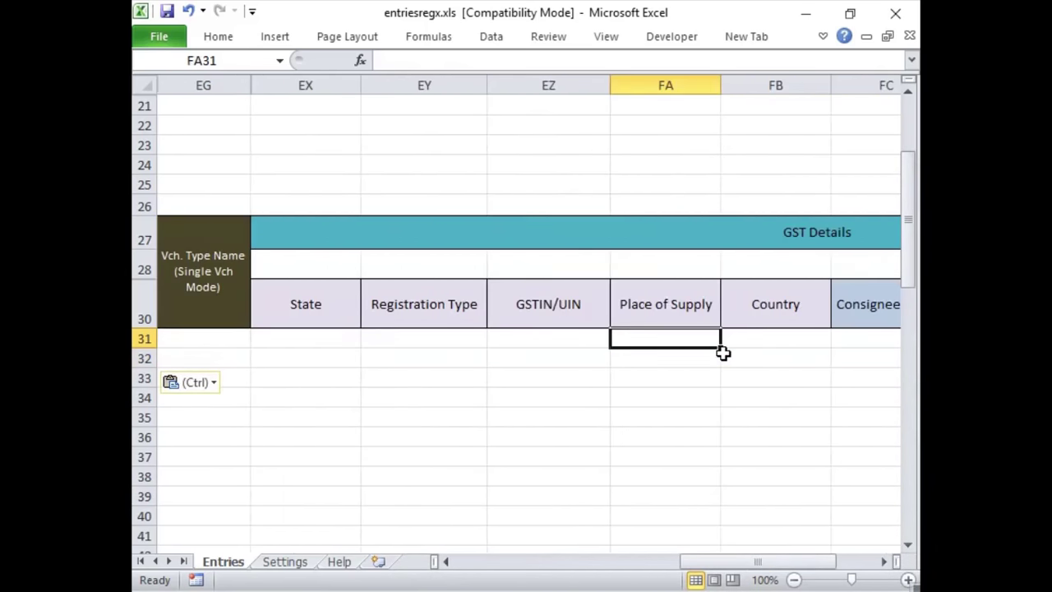
key(Right)
Copy the consignee, GST and transport details BF3:BP4 from the GST Sales sheet.
key(Right)
key(Right)
key(Left)
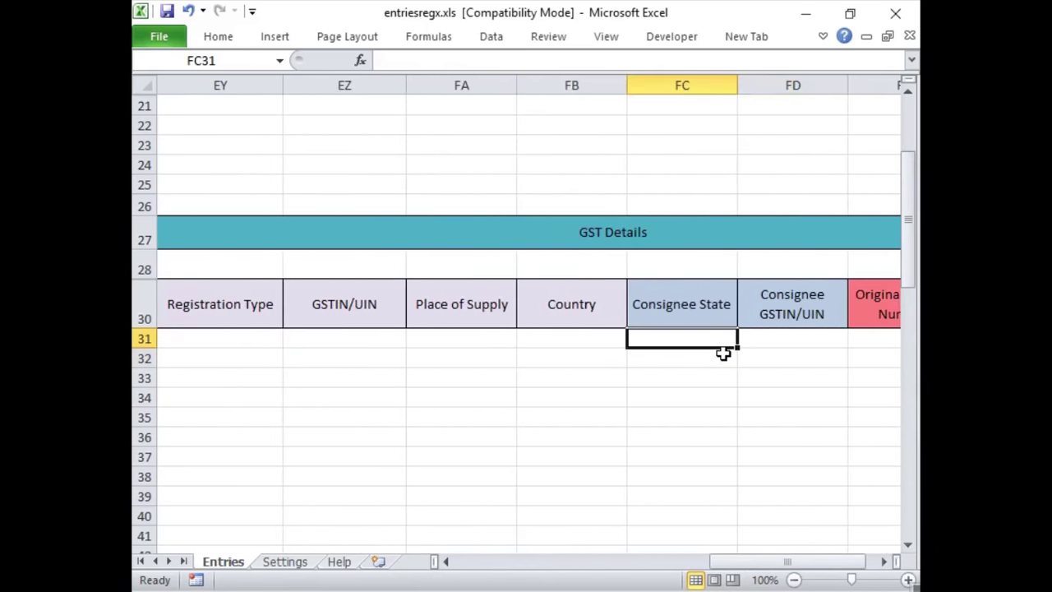
key(Right)
key(Right)
key(Right)
key(Right)
key(Right)
key(Right)
key(Right)
key(Left)
key(Left)
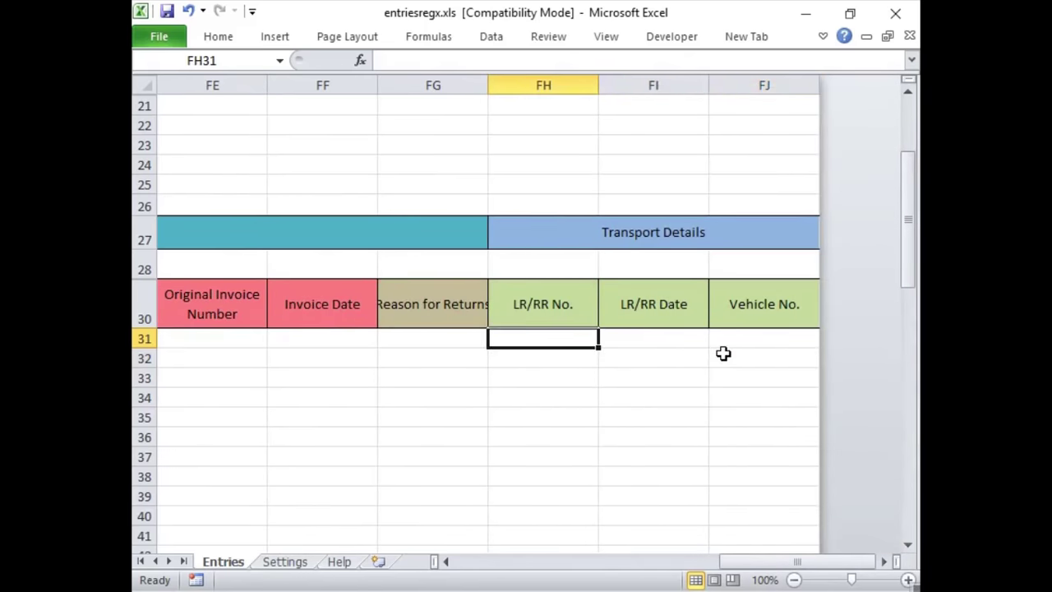
key(alt+Tab)
key(Escape)
key(Right)
key(Right)
key(Right)
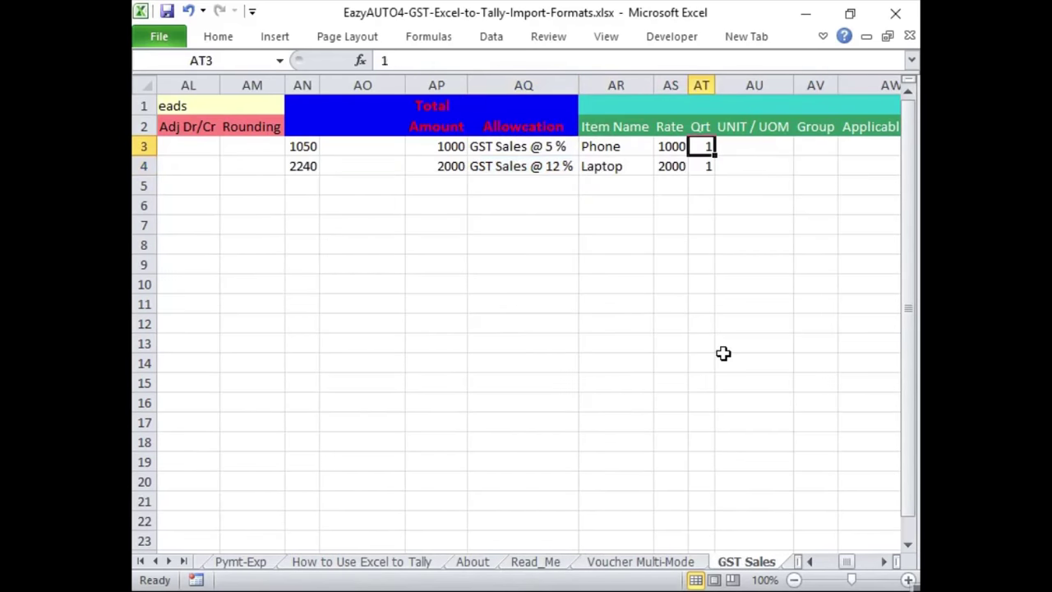
key(Right)
key(Right)
key(Right)
key(Right)
key(Right)
key(Right)
key(Right)
key(Right)
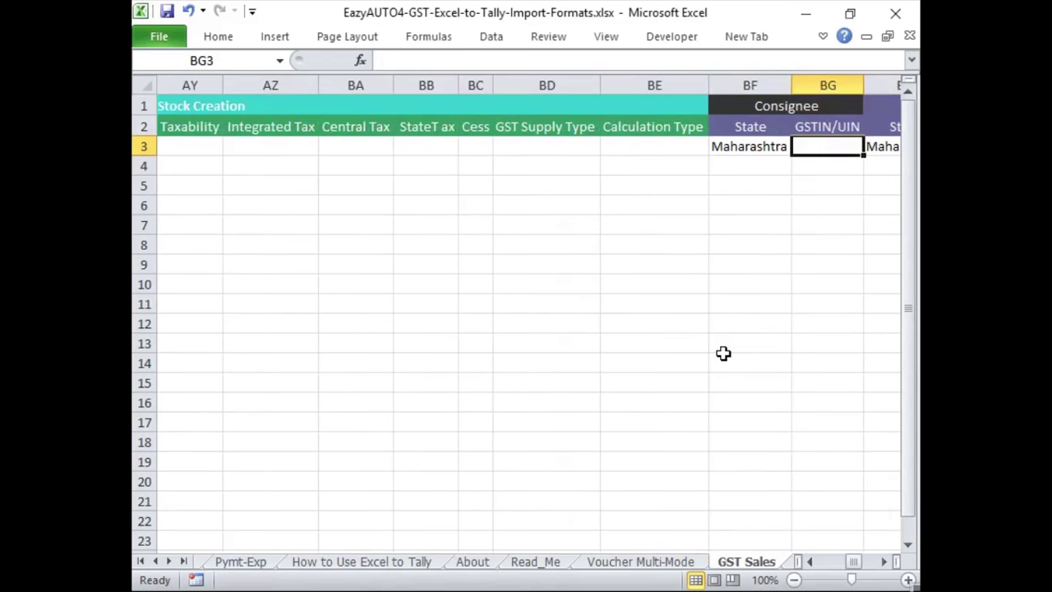
key(Left)
key(shift+Right)
key(shift+Right)
key(shift+Right)
key(shift+Right)
key(shift+Right)
key(shift+Right)
key(shift+Right)
key(shift+Right)
key(shift+Right)
key(shift+Right)
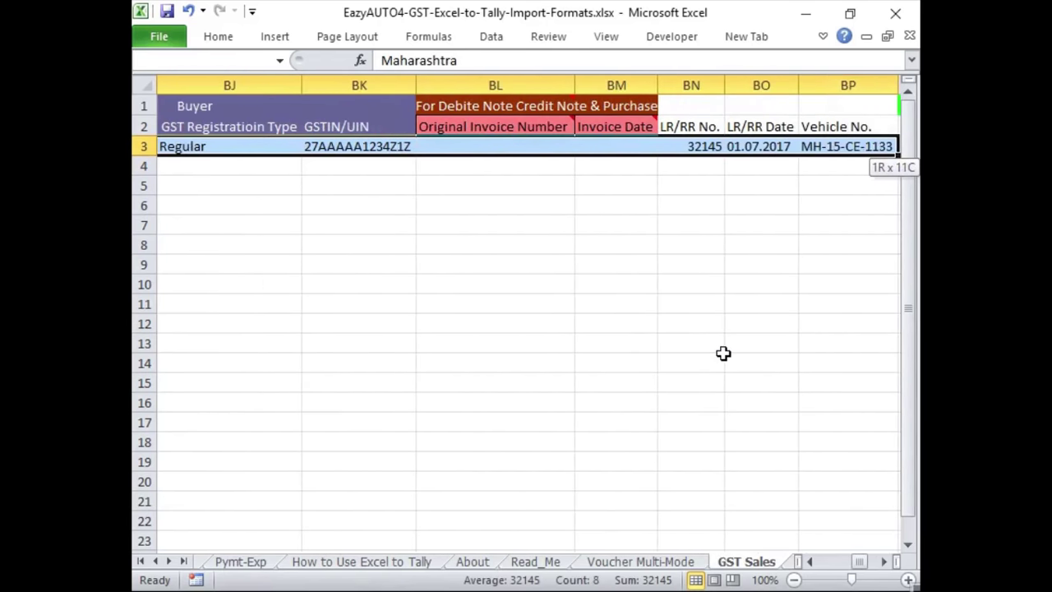
key(shift+Down)
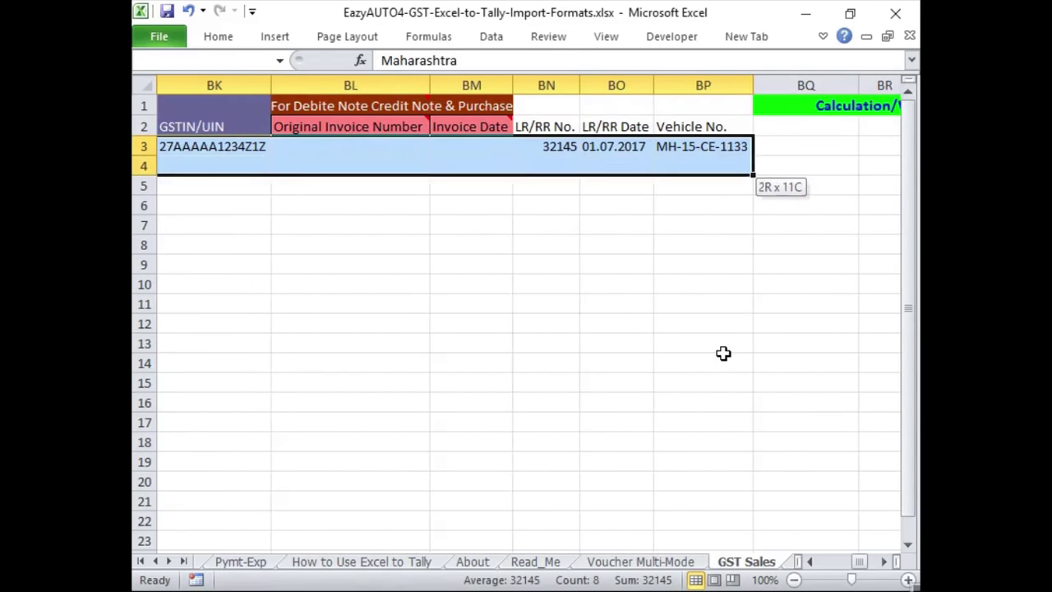
key(shift+Down)
key(shift+Down)
key(ctrl+c)
Paste the details as text from the State cell of row 31 onward, including Maharashtra, Regular, 01.07.2017.
key(alt+Tab)
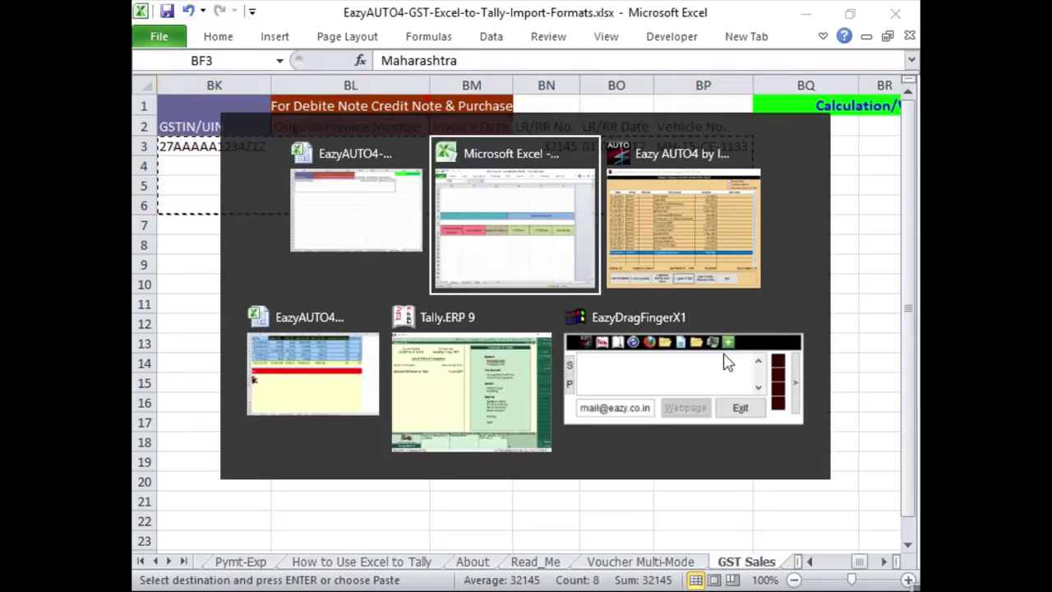
click(446, 562)
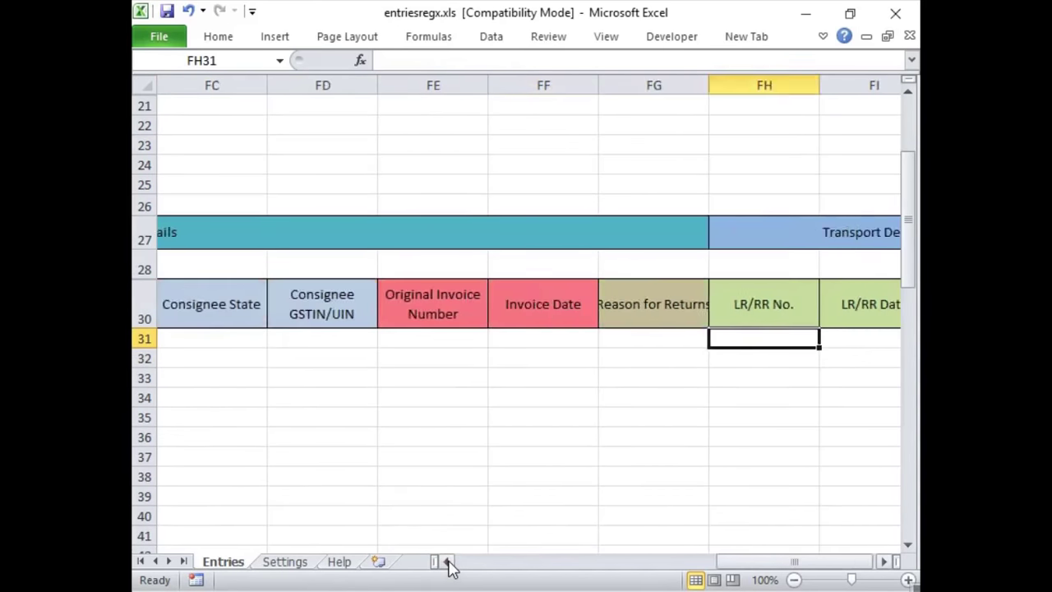
click(446, 561)
click(446, 562)
click(447, 561)
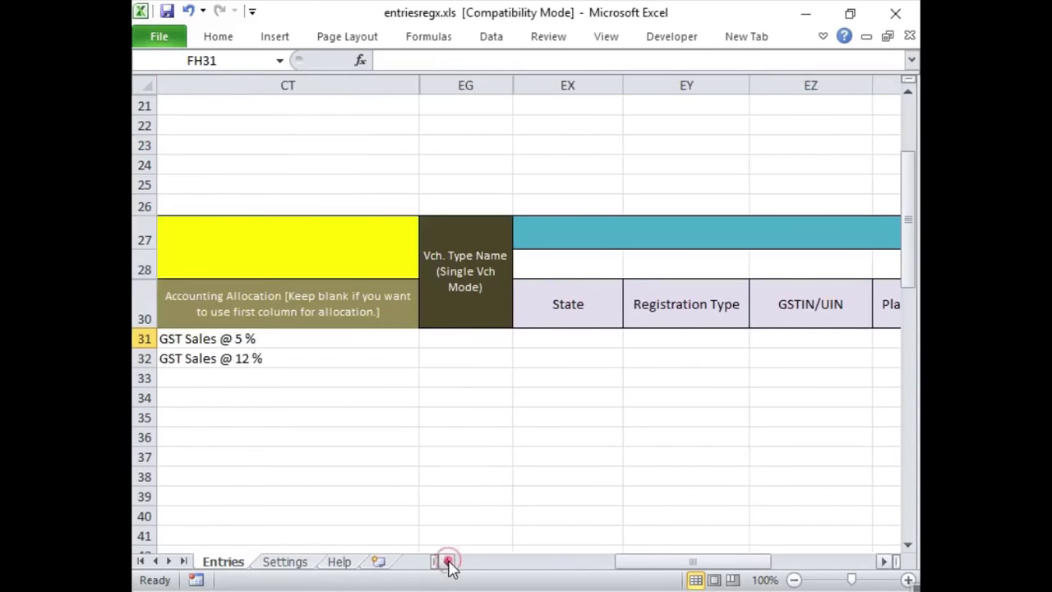
click(538, 336)
key(ctrl+alt+v)
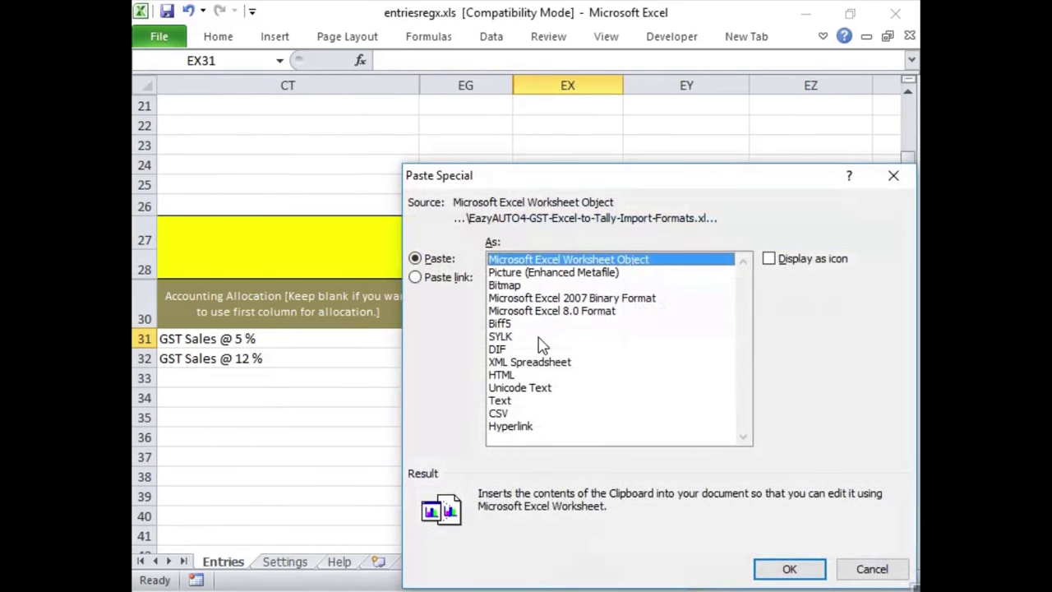
key(t)
key(Return)
key(Right)
key(Right)
key(Right)
key(Right)
key(Right)
key(Right)
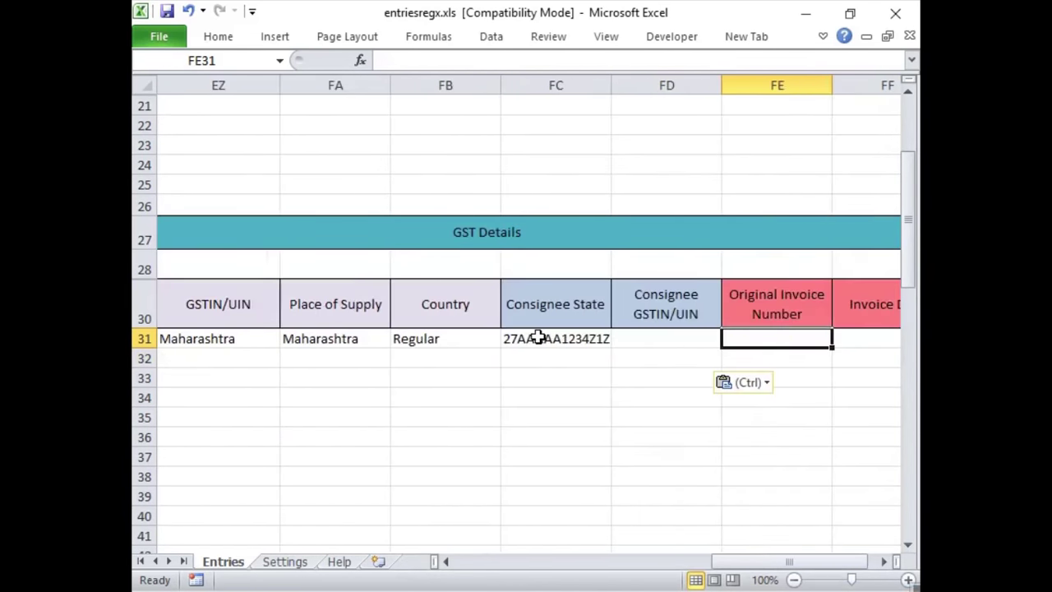
key(Right)
mouse_move(810, 565)
mouse_down()
mouse_move(562, 584)
mouse_move(535, 567)
mouse_up()
click(565, 376)
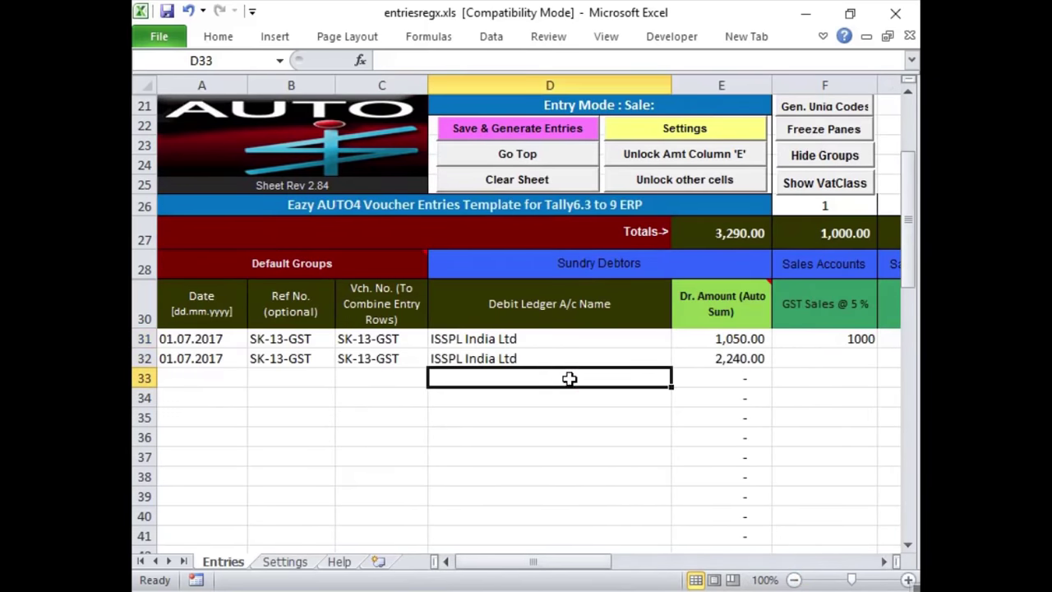
click(801, 363)
key(Right)
key(Right)
key(Right)
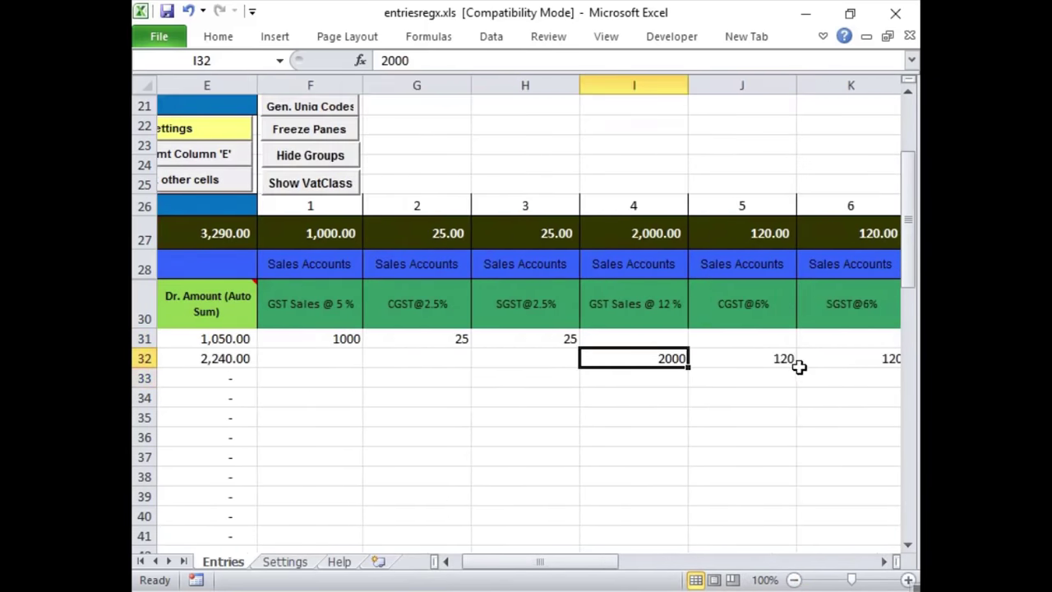
click(342, 272)
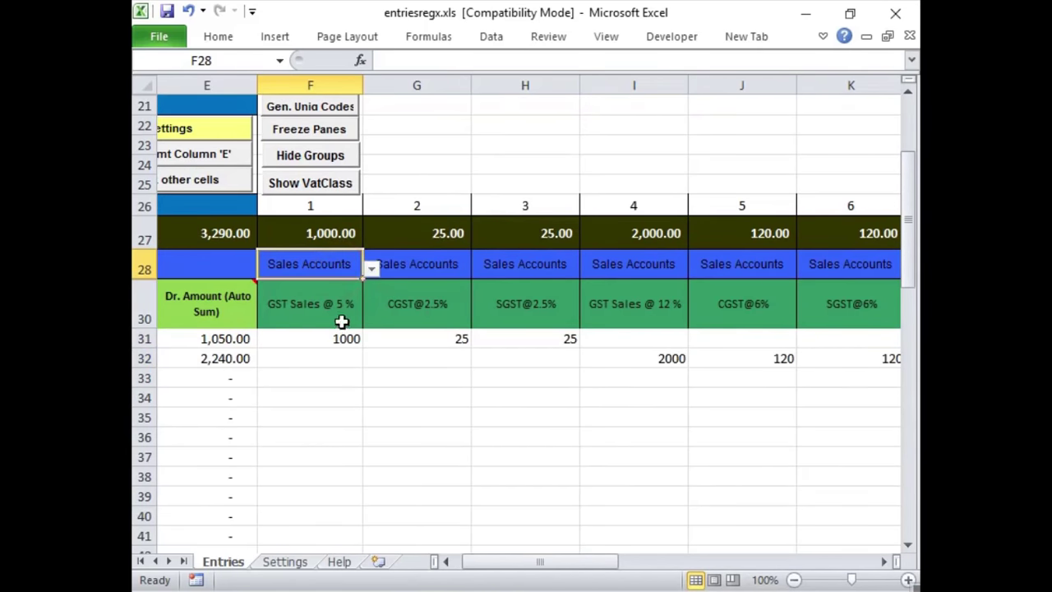
click(451, 268)
click(479, 268)
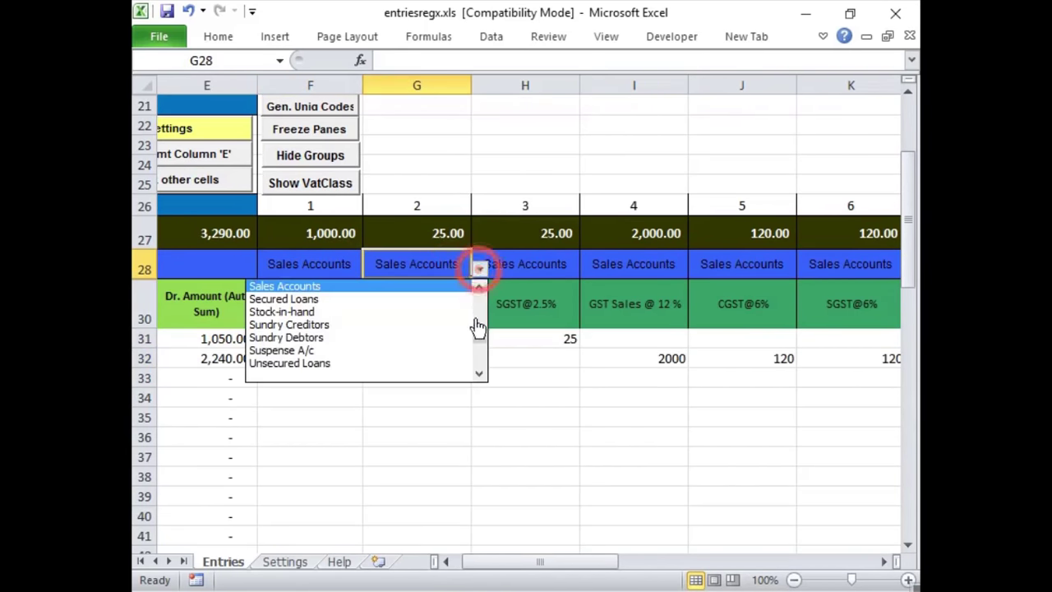
drag(481, 337, 480, 308)
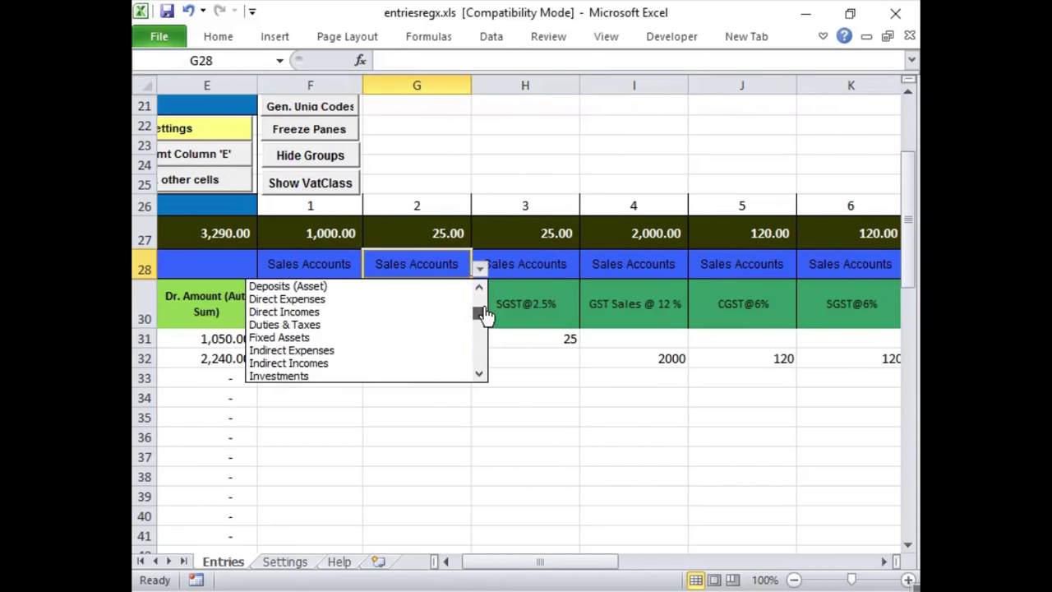
click(419, 323)
key(ctrl+c)
key(Right)
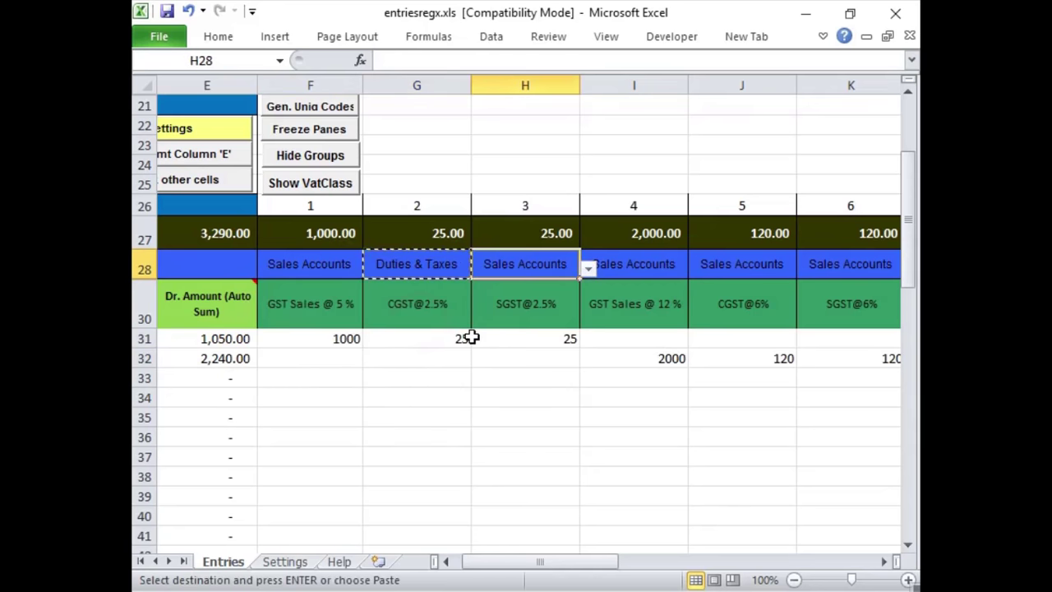
key(Return)
Save the sheet, generate the Tally entries and dismiss the success message.
click(651, 294)
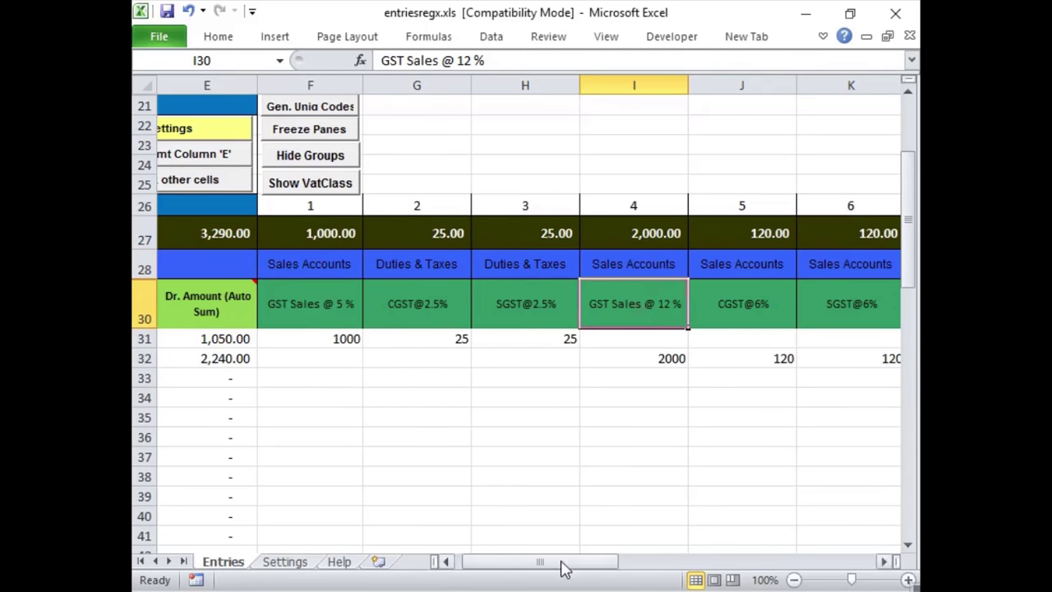
drag(552, 564, 551, 573)
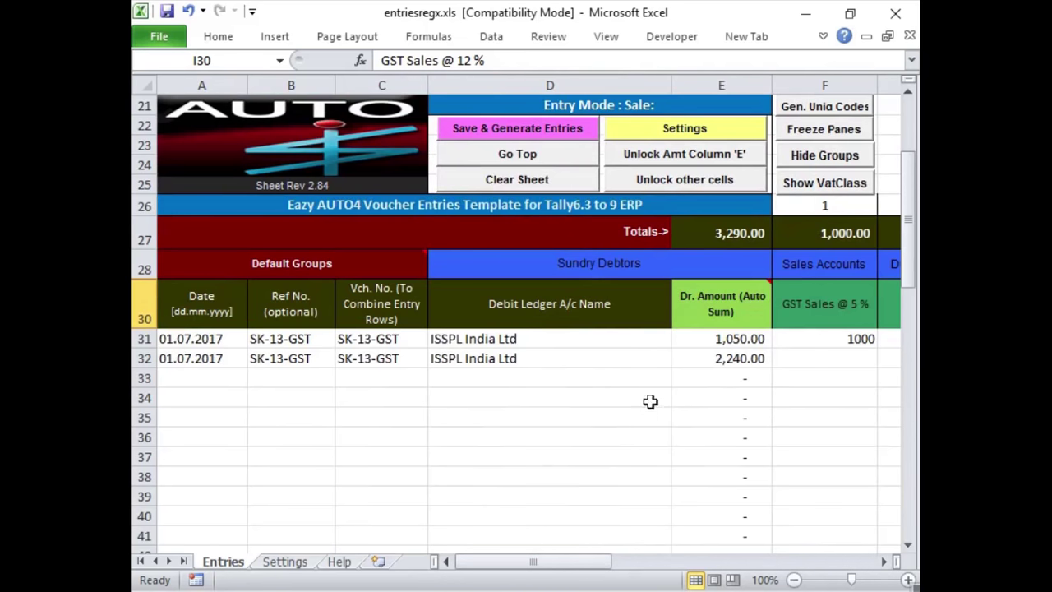
click(563, 135)
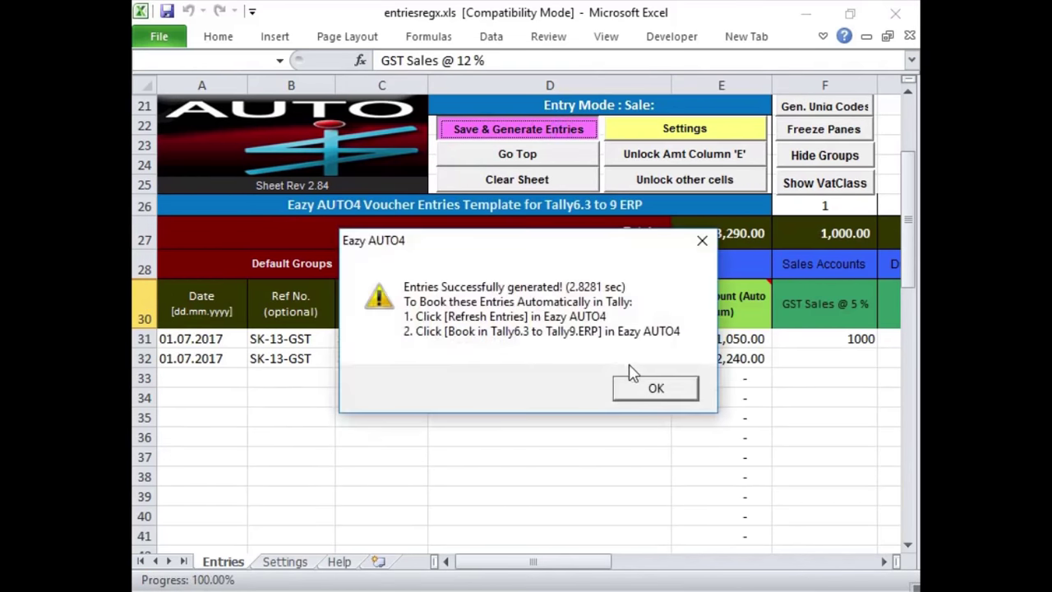
click(656, 389)
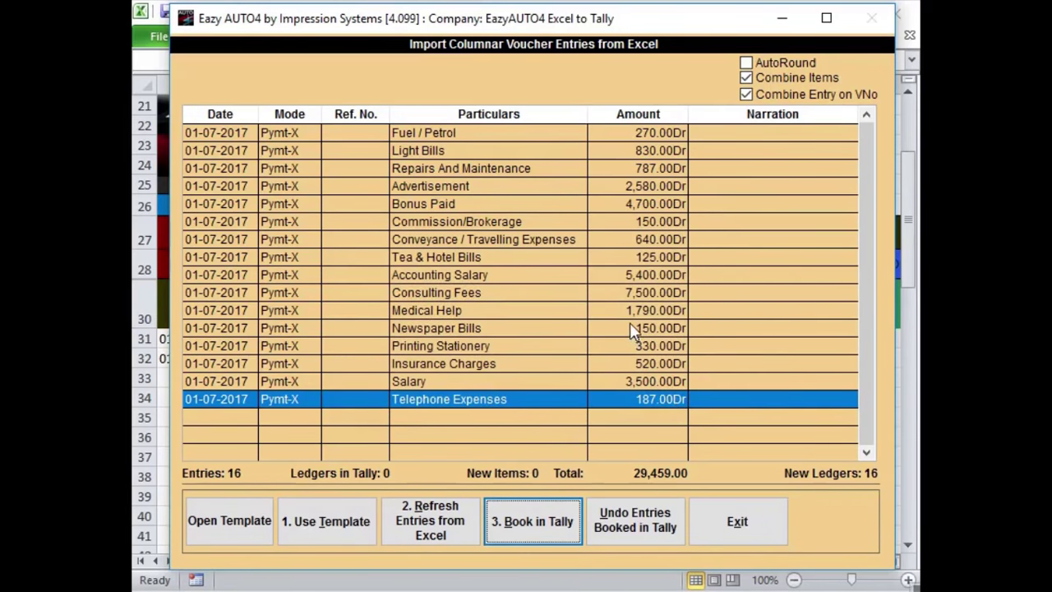
click(442, 532)
click(587, 362)
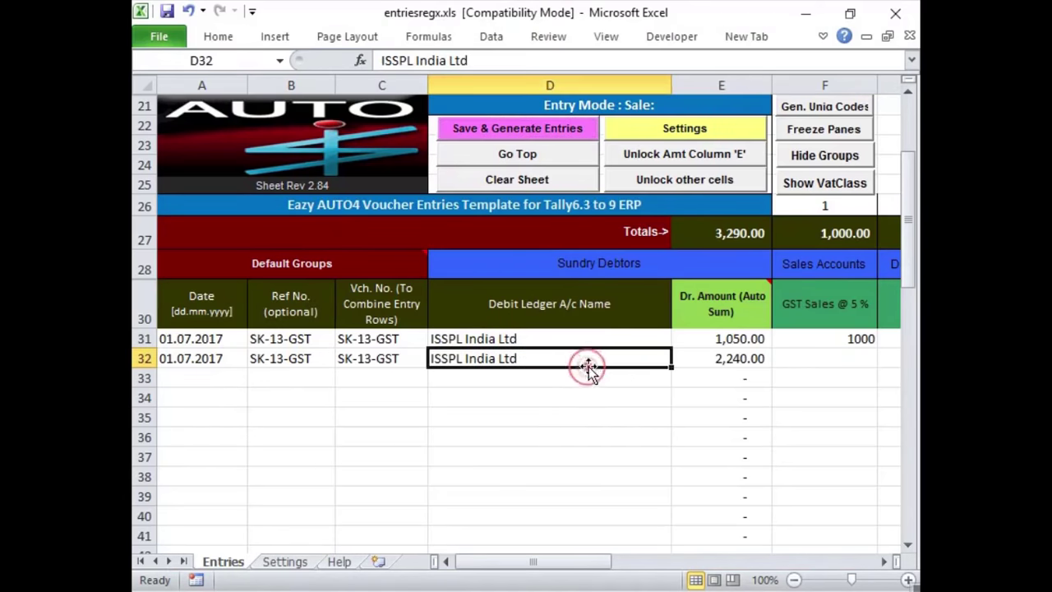
key(alt+Tab)
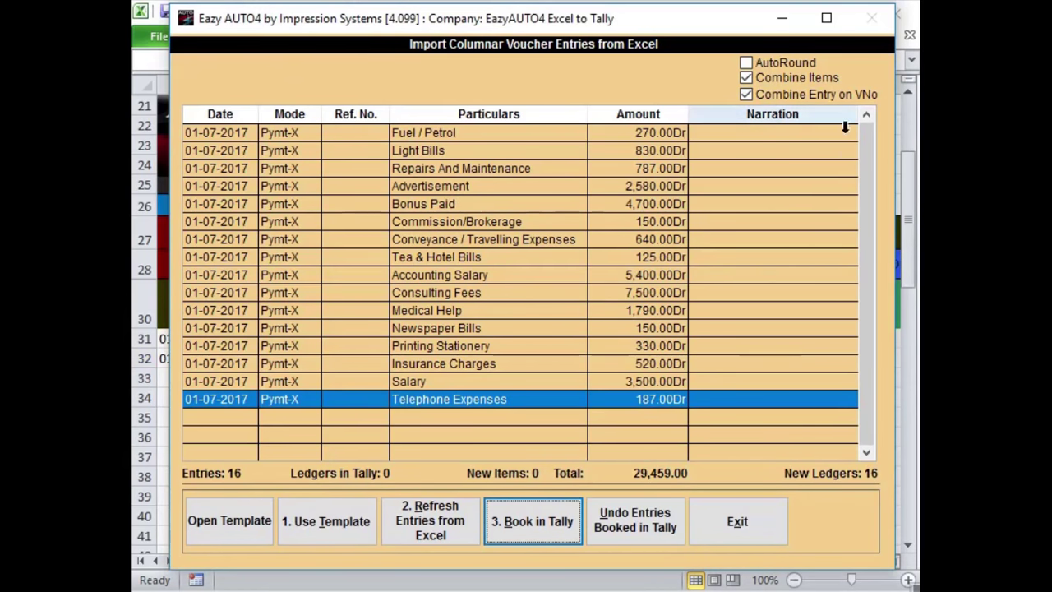
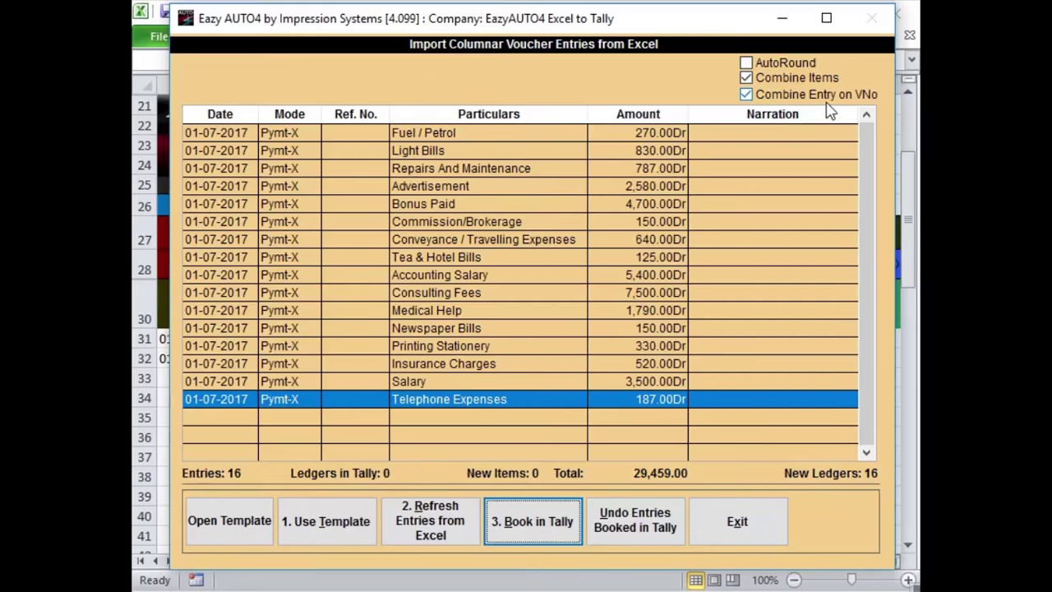
Check the voucher numbers, debtor ledgers and item names of both sale rows in the Excel template.
key(alt+Tab)
click(272, 377)
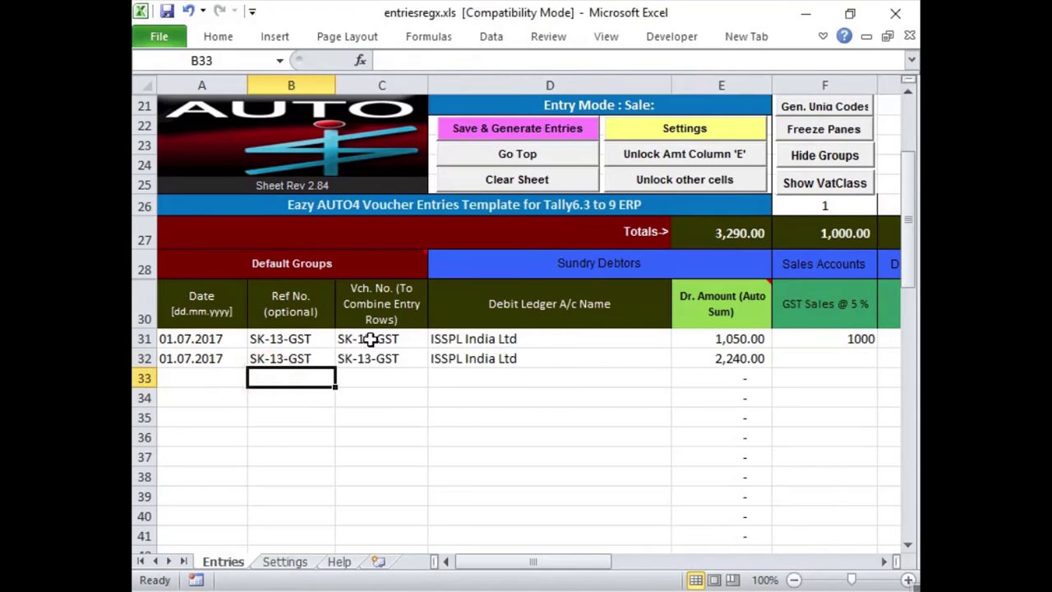
mouse_move(371, 338)
mouse_down()
mouse_move(375, 361)
mouse_move(357, 359)
mouse_up()
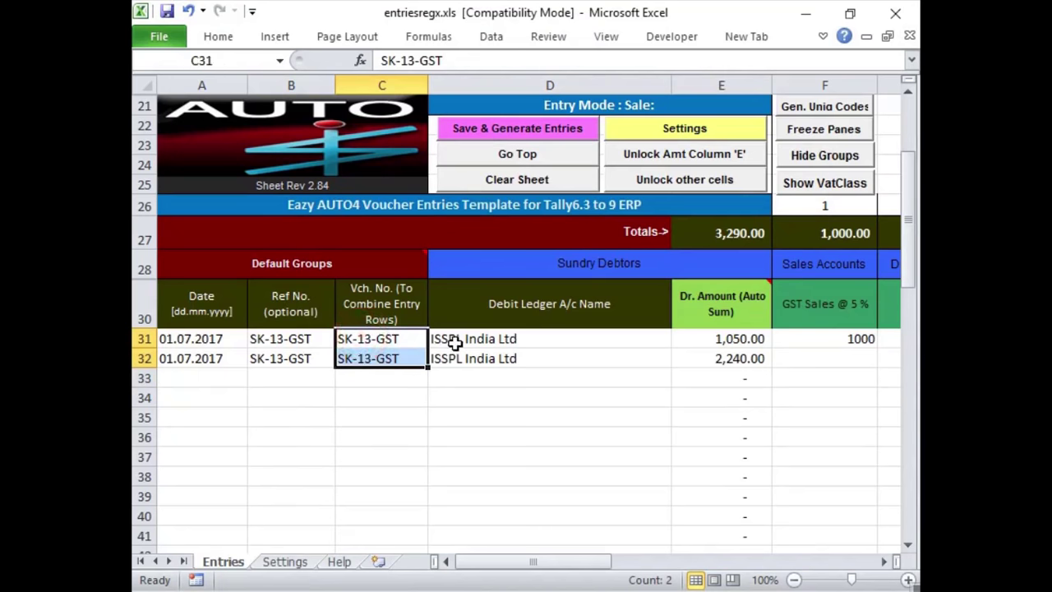
drag(459, 339, 460, 358)
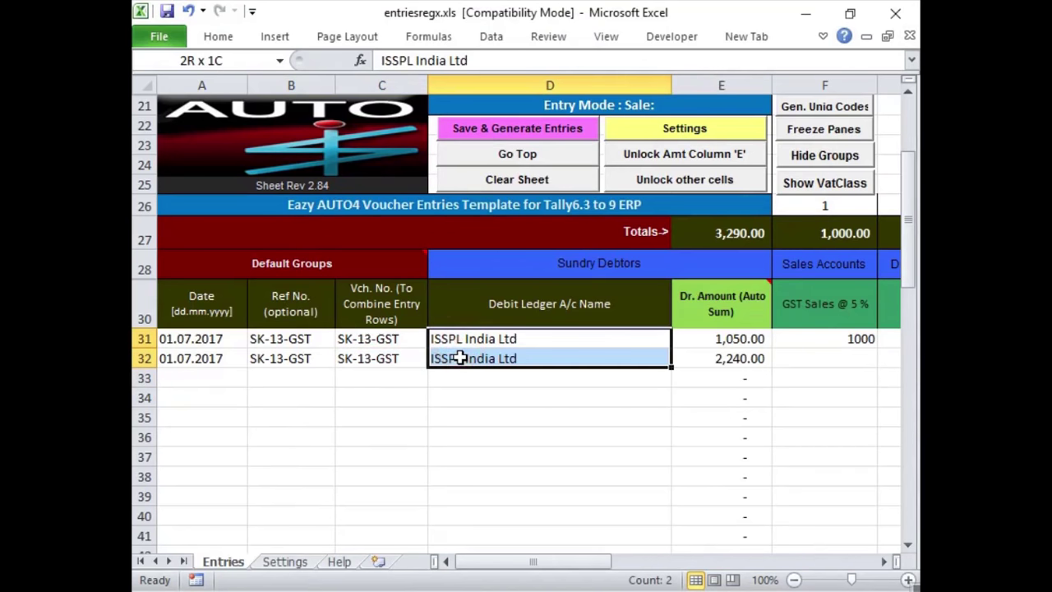
drag(530, 562, 612, 552)
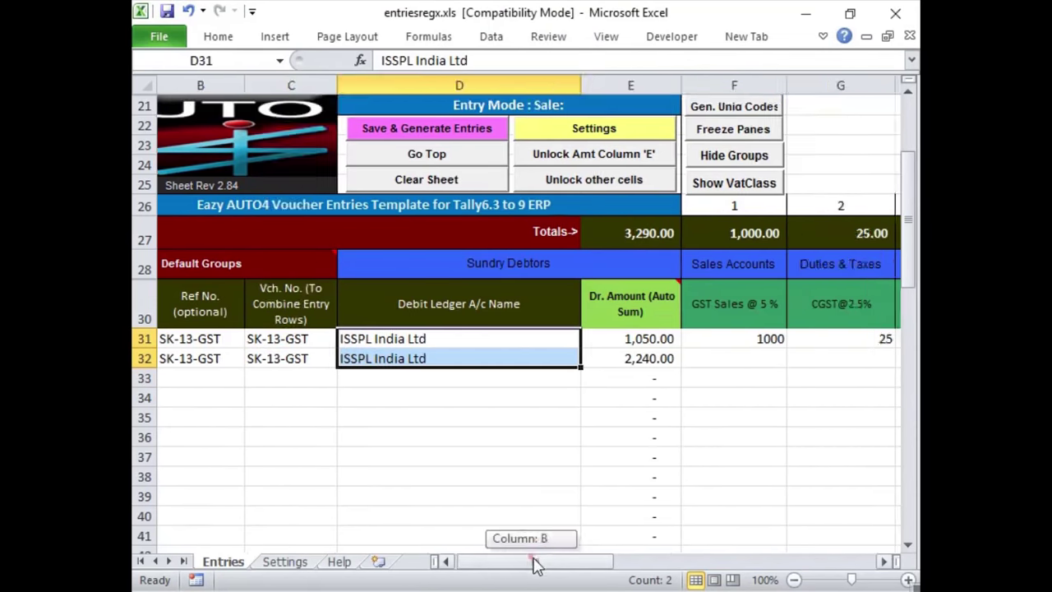
click(527, 338)
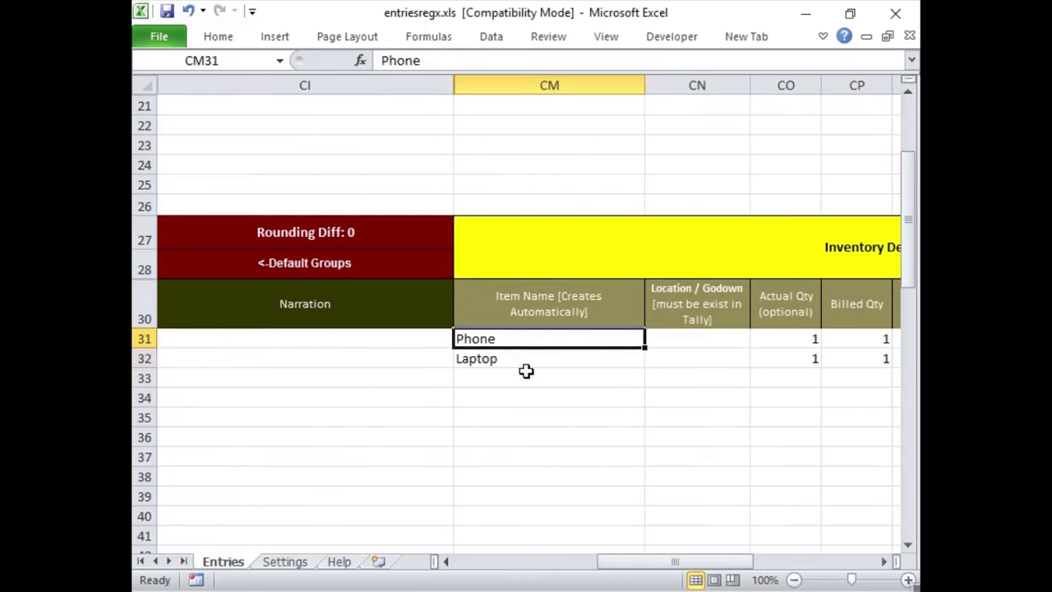
click(526, 375)
Refresh the Eazy AUTO4 entries from Excel, confirming the 36-column import.
key(alt+Tab)
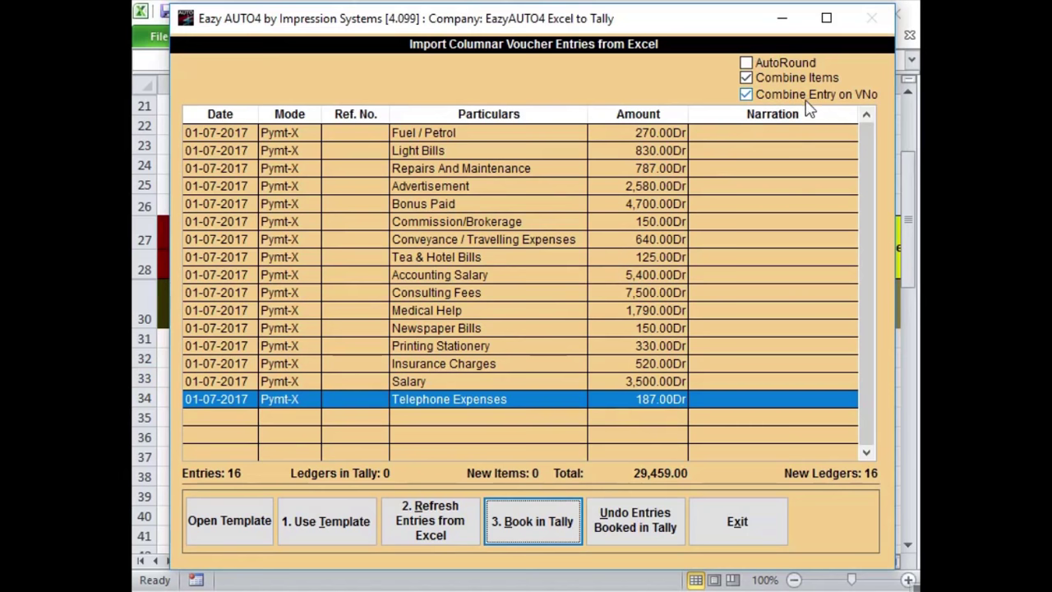
click(431, 521)
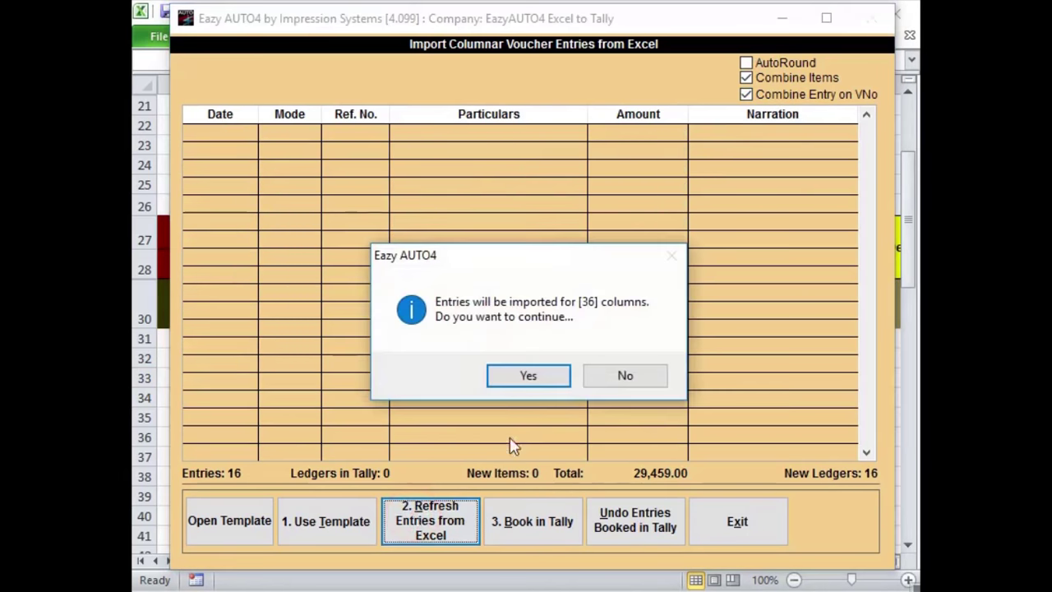
click(531, 378)
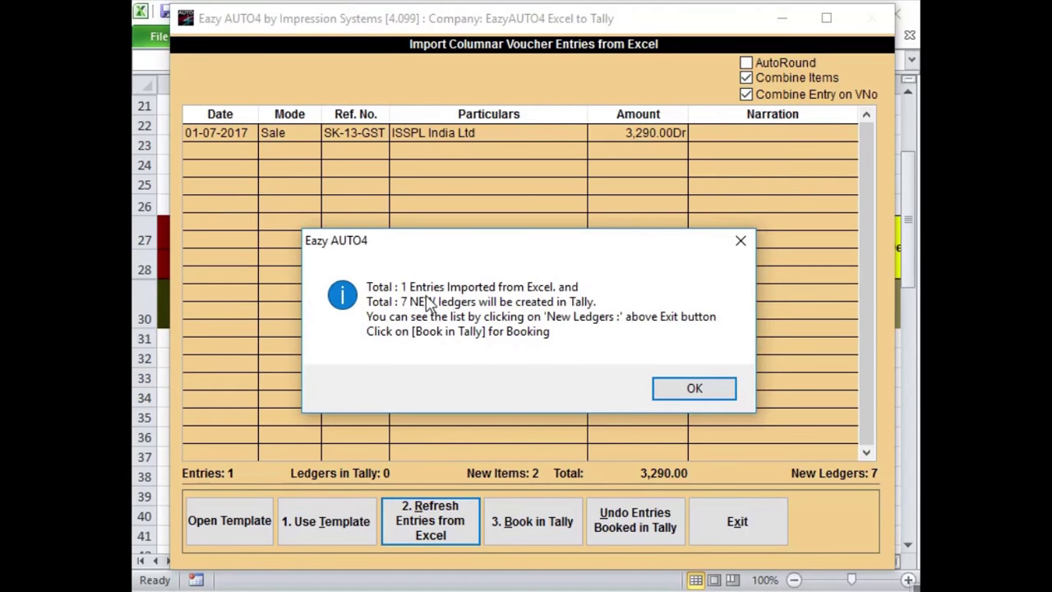
click(697, 389)
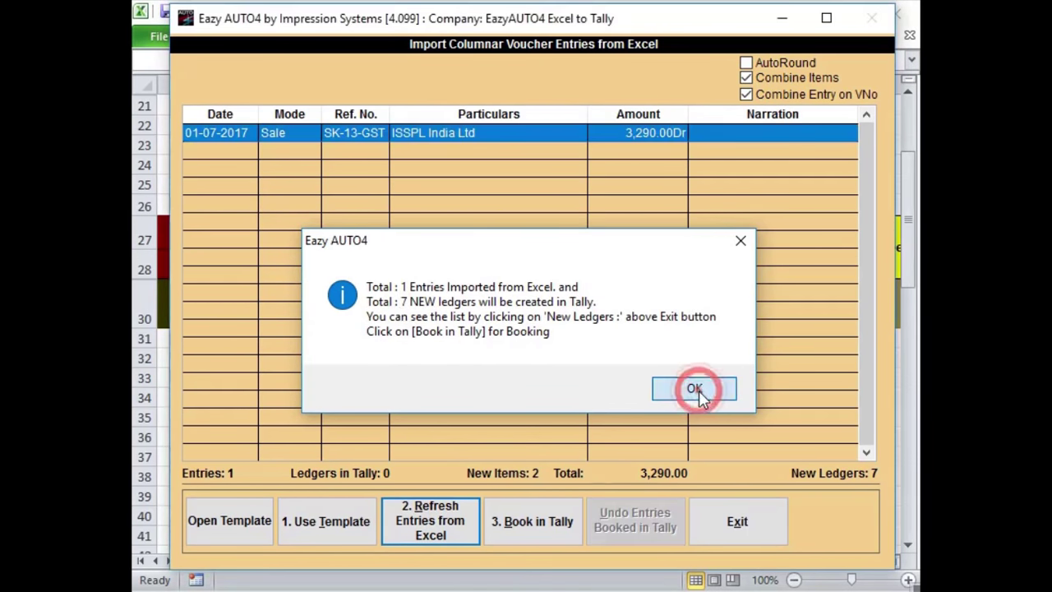
Review the new items Laptop and Phone and the 7 new ledgers, then bring Tally.ERP 9 forward.
click(512, 475)
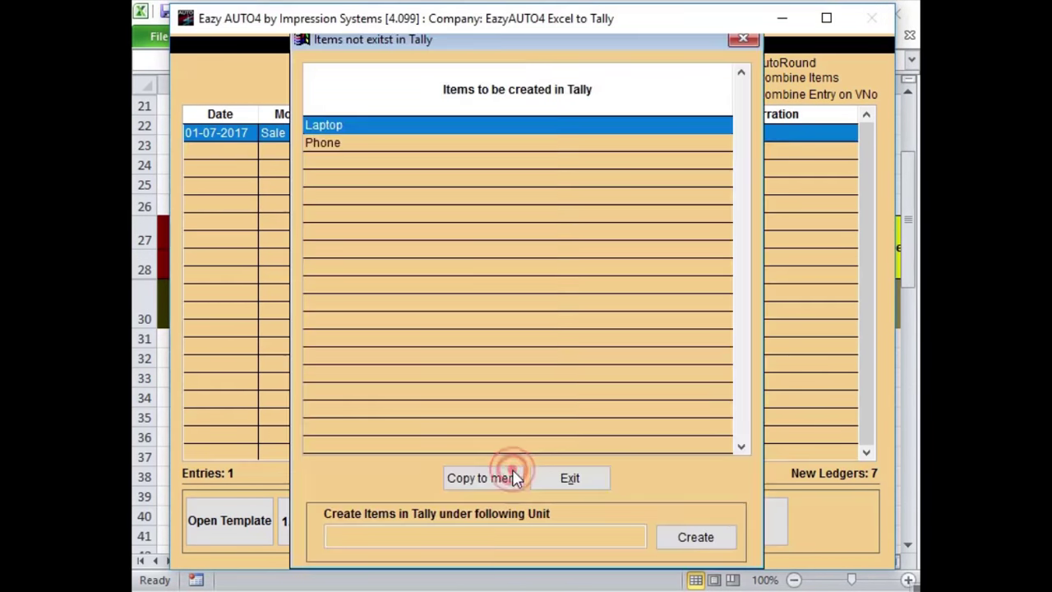
click(564, 482)
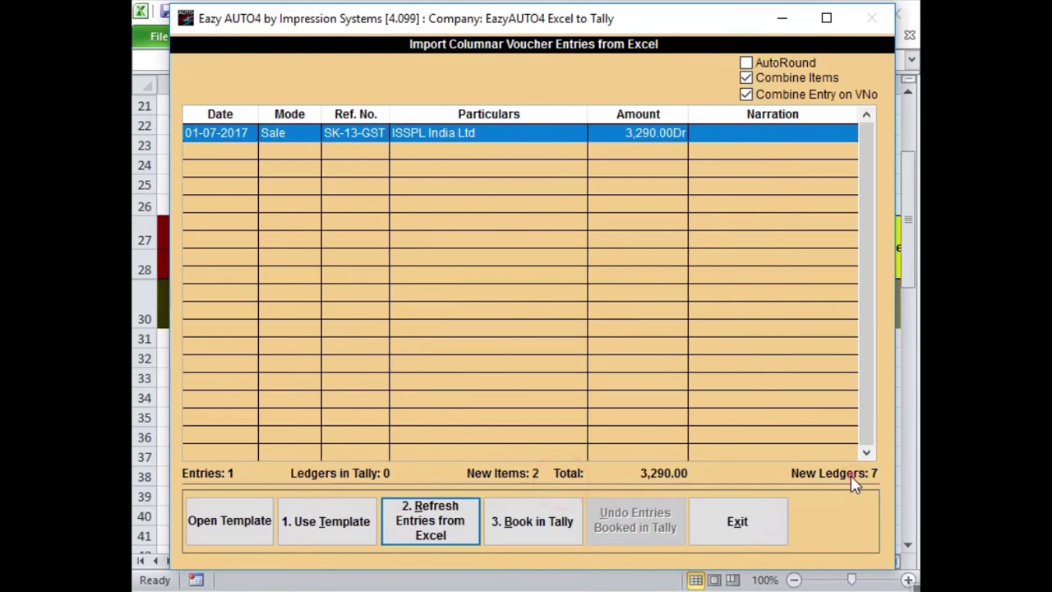
click(850, 475)
click(589, 480)
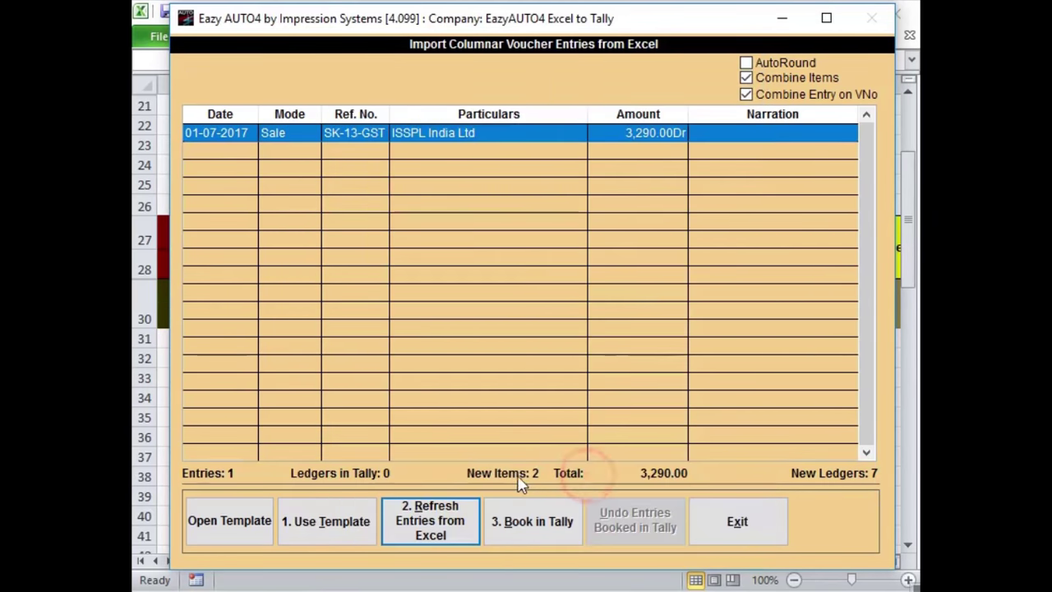
click(511, 477)
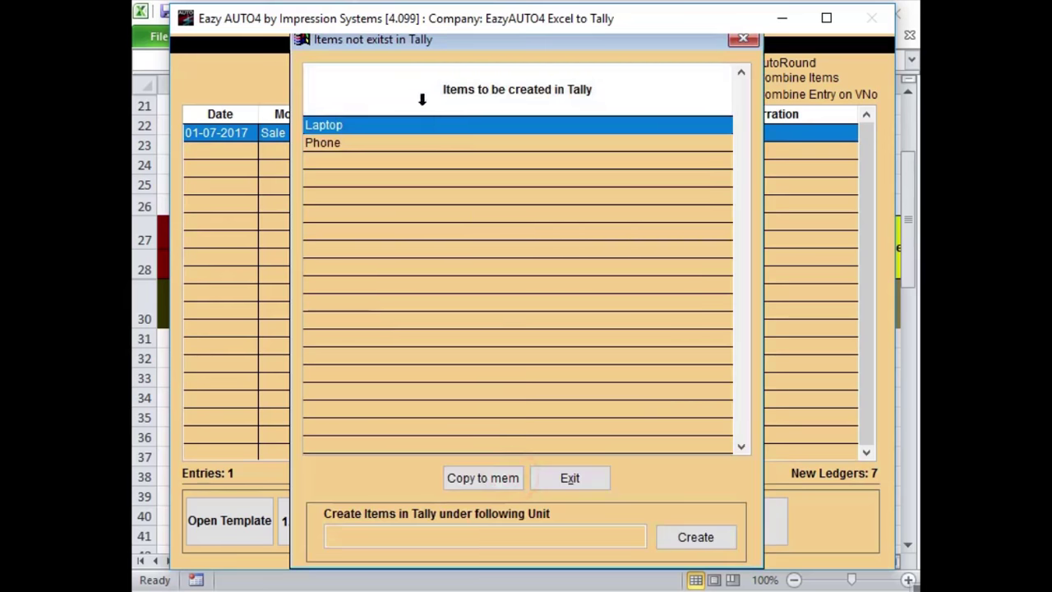
key(alt+Tab)
click(483, 414)
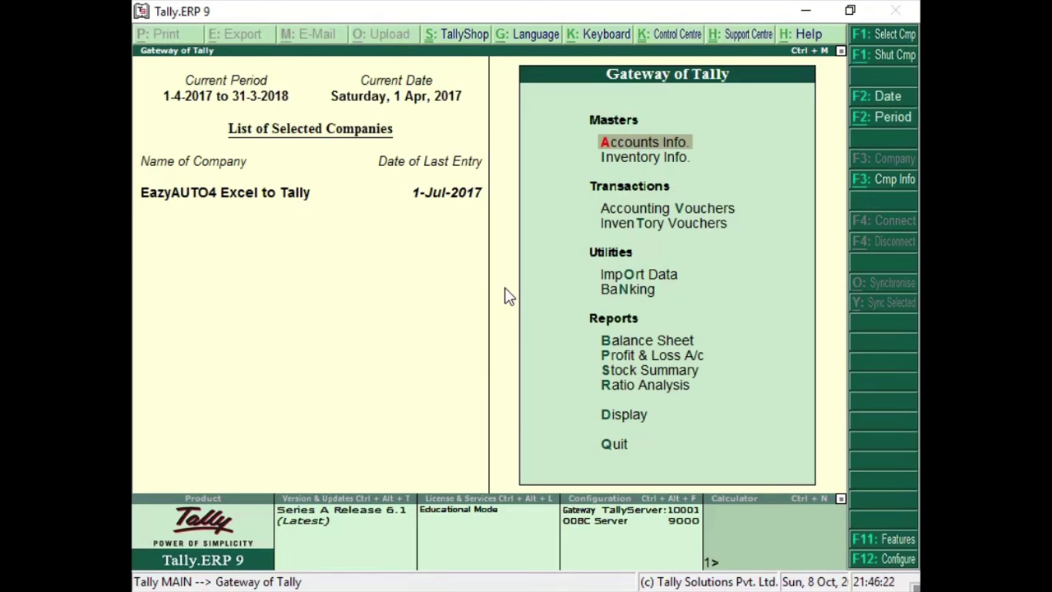
Under Inventory Info, create a simple unit with symbol pc and formal name Pcs.
key(i)
key(Down)
key(Down)
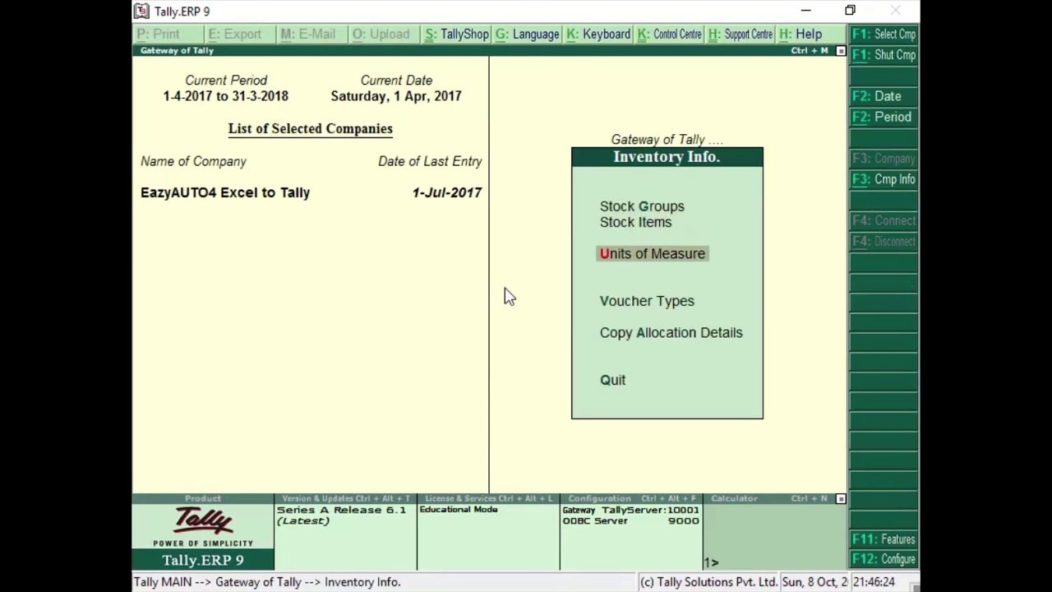
key(Return)
key(Return)
text(p)
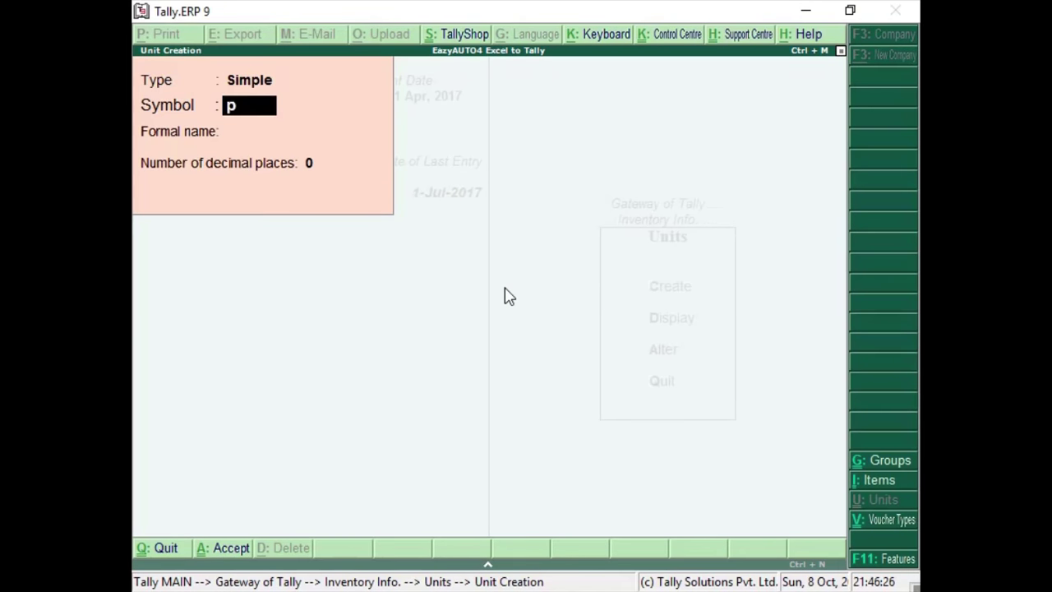
text(c)
key(Return)
text(Pcs)
key(Return)
key(Return)
key(y)
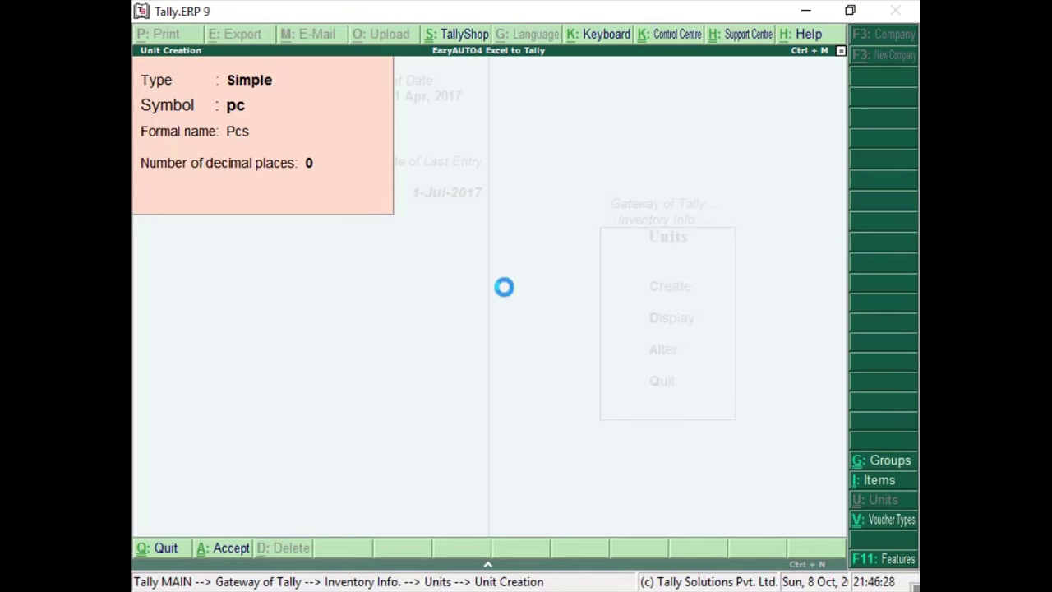
key(Escape)
key(Escape)
key(alt+Tab)
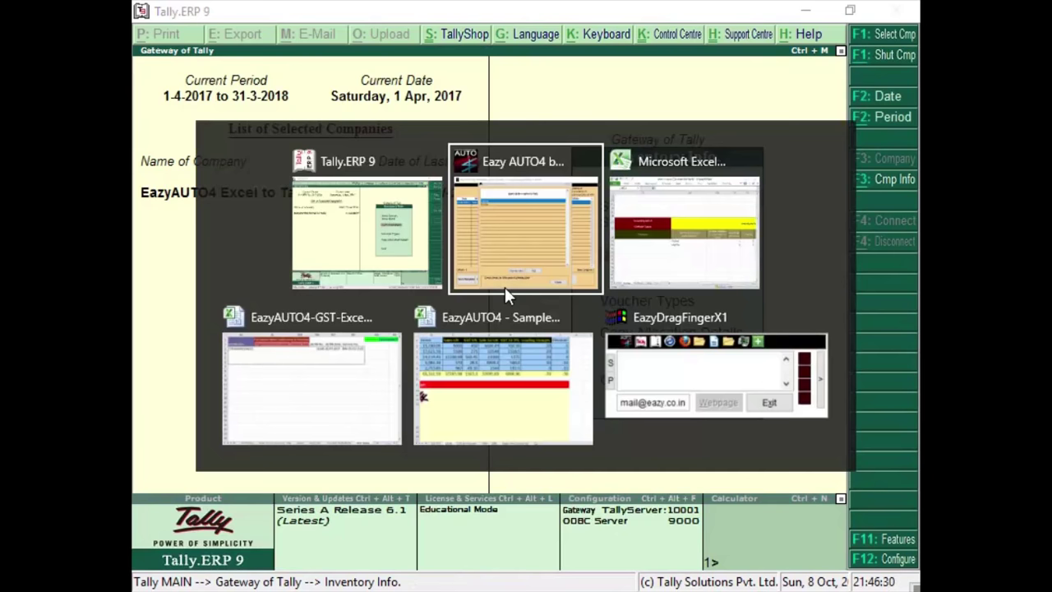
Review the GST Sales sheet of EazyAUTO4-GST-Excel-to-Tally-Import-Formats.xlsx, then return to Eazy AUTO4.
click(568, 476)
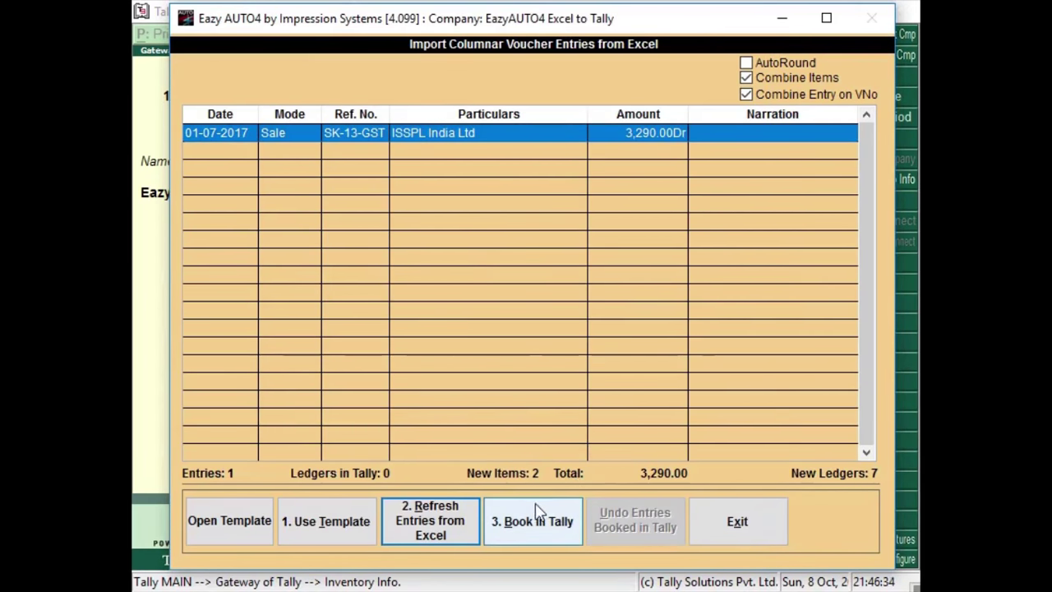
key(alt+Tab)
key(alt+Tab)
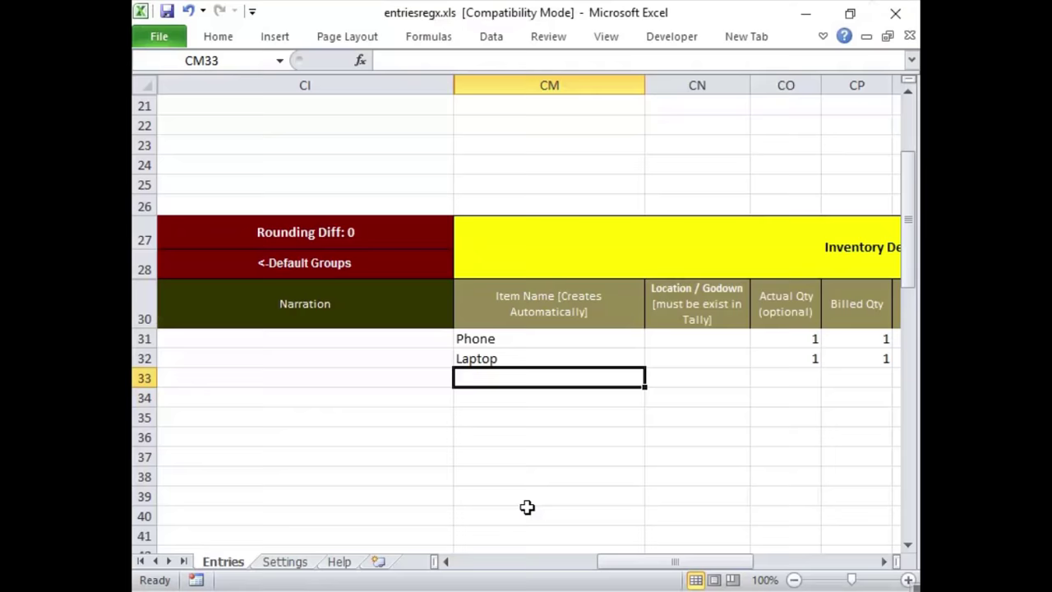
key(alt+Tab)
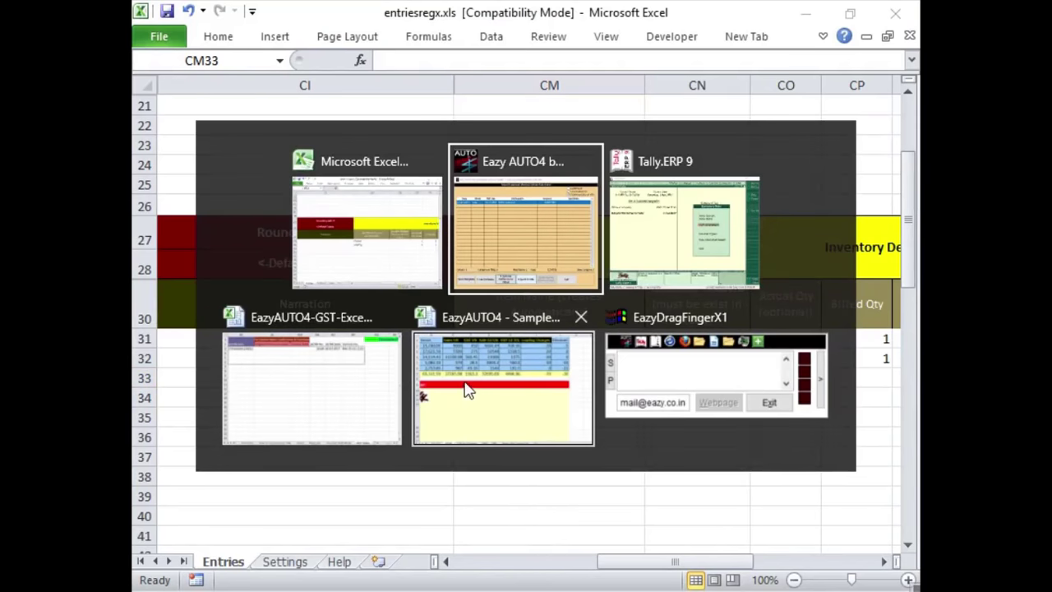
click(465, 392)
key(alt+Tab)
click(473, 390)
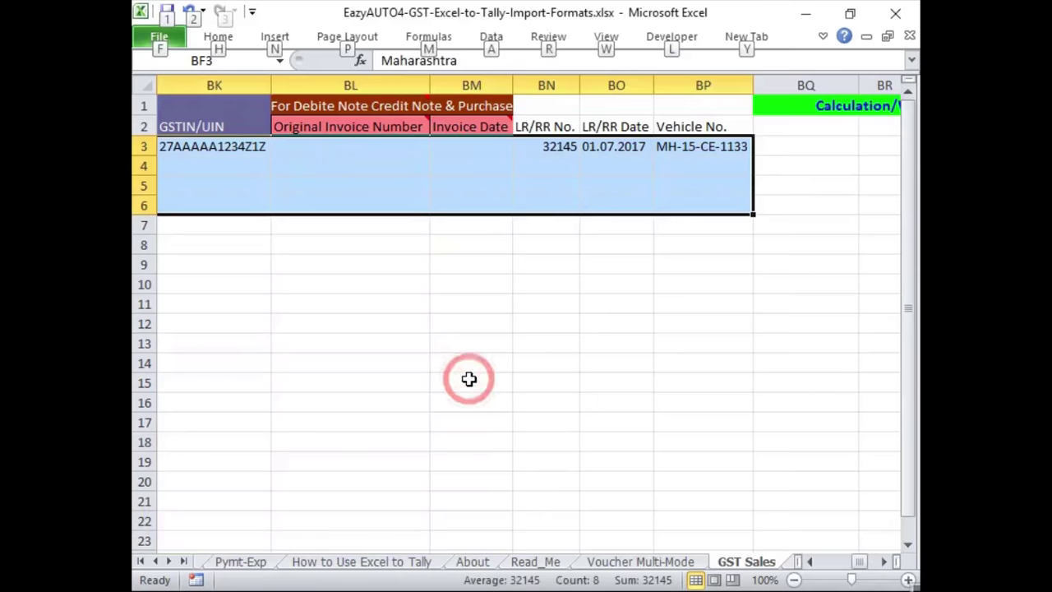
click(485, 400)
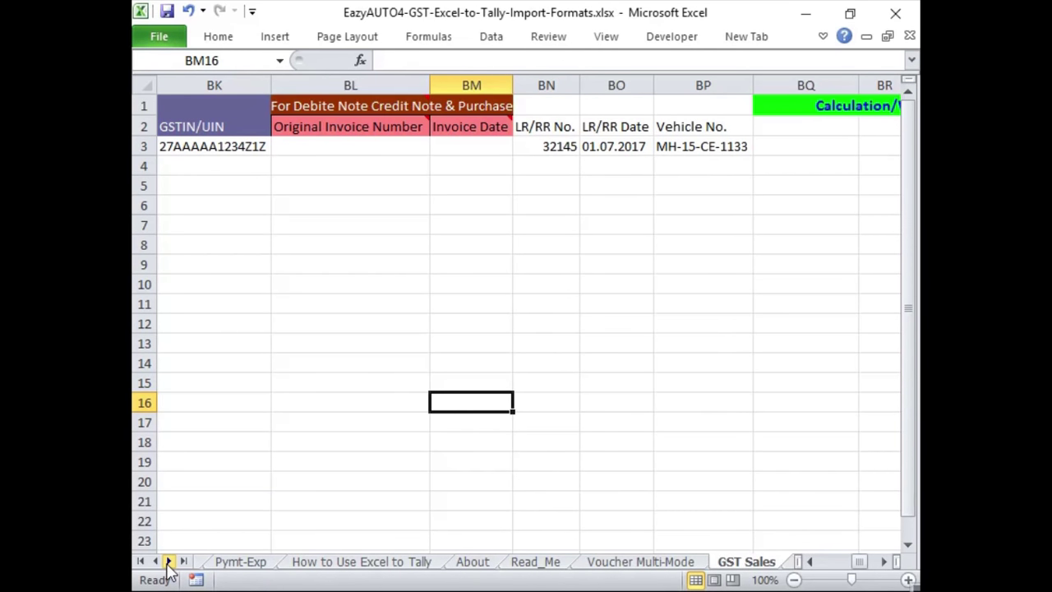
key(alt+Tab)
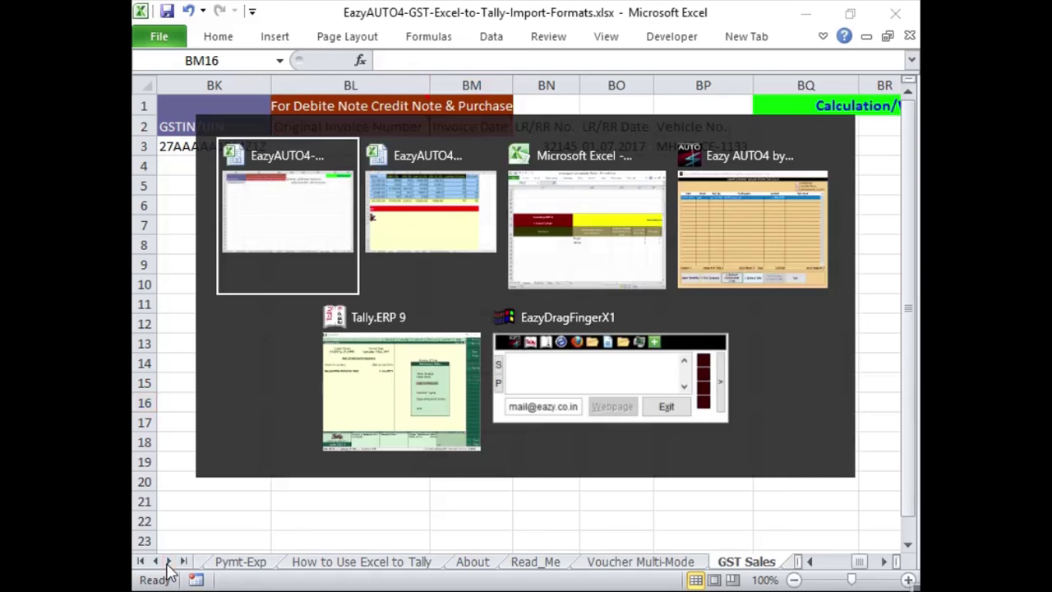
key(alt+Tab)
key(alt+Tab)
key(alt+Tab)
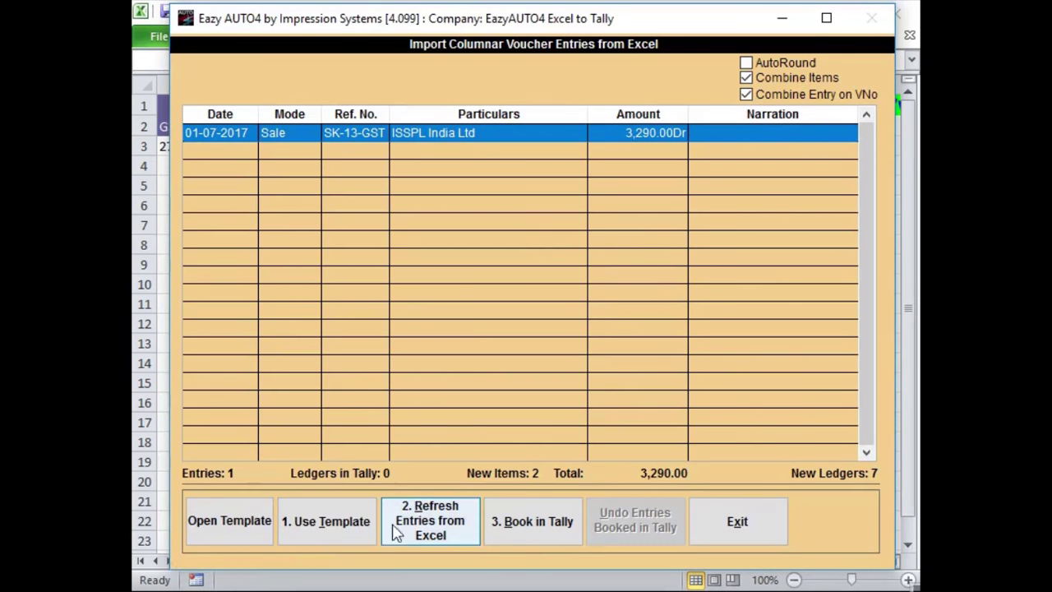
Book the Laptop and Phone items into Tally with unit PC.
click(537, 524)
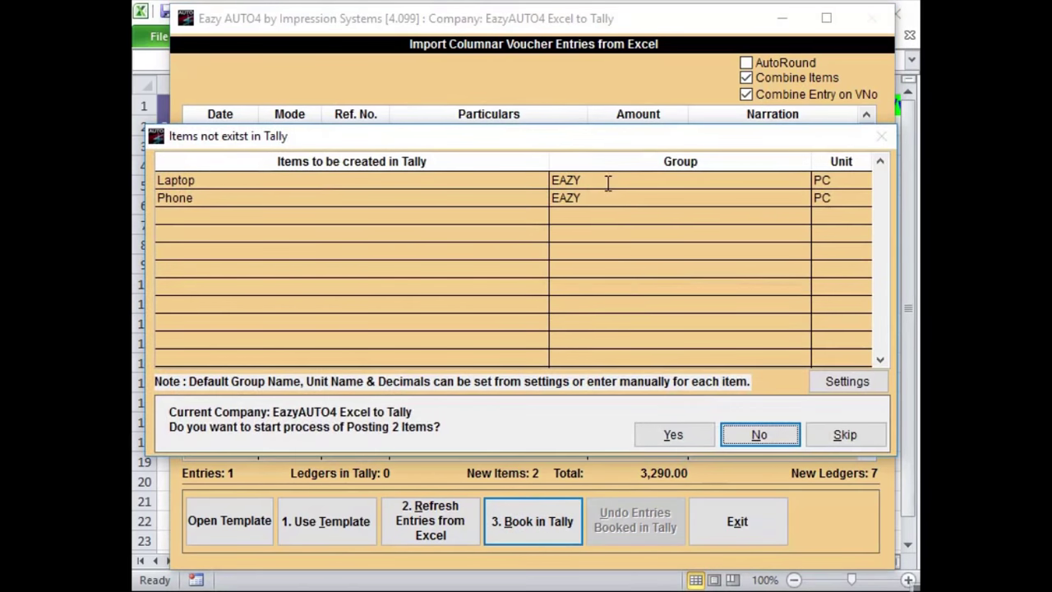
click(816, 177)
drag(813, 175, 589, 174)
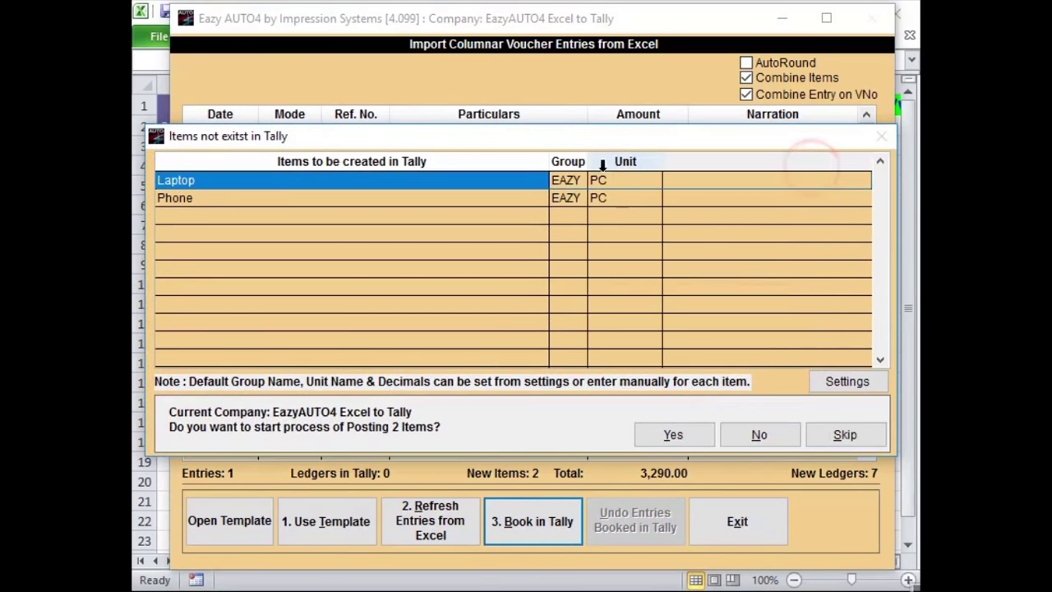
click(619, 179)
click(613, 180)
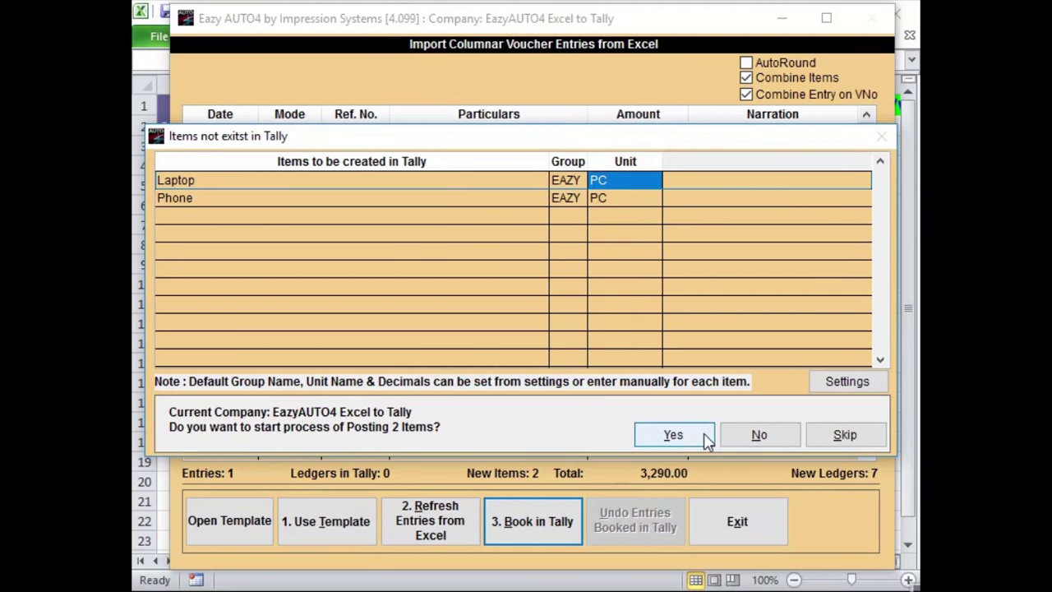
click(674, 436)
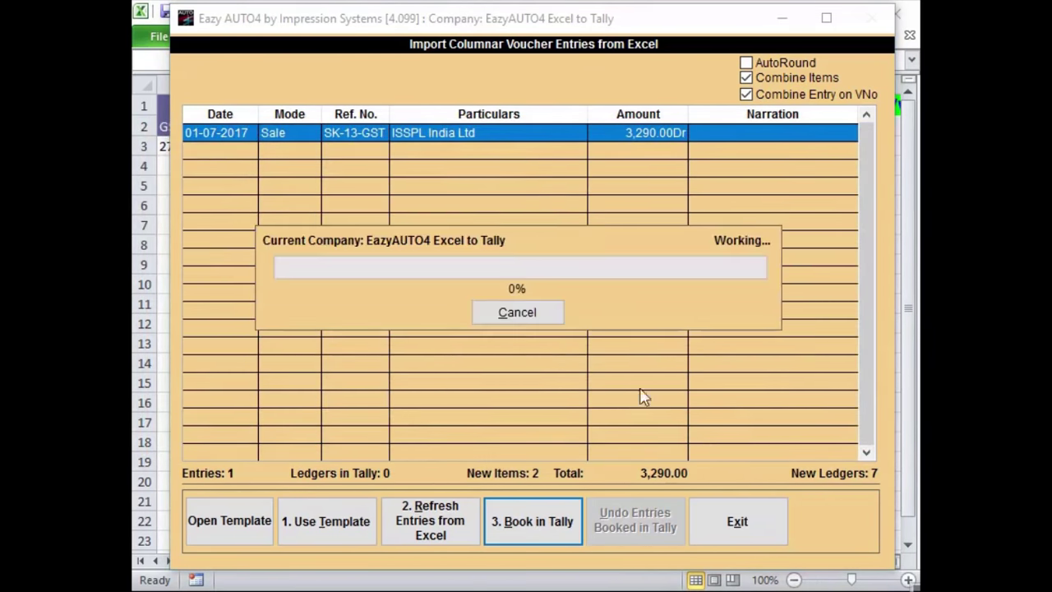
click(607, 378)
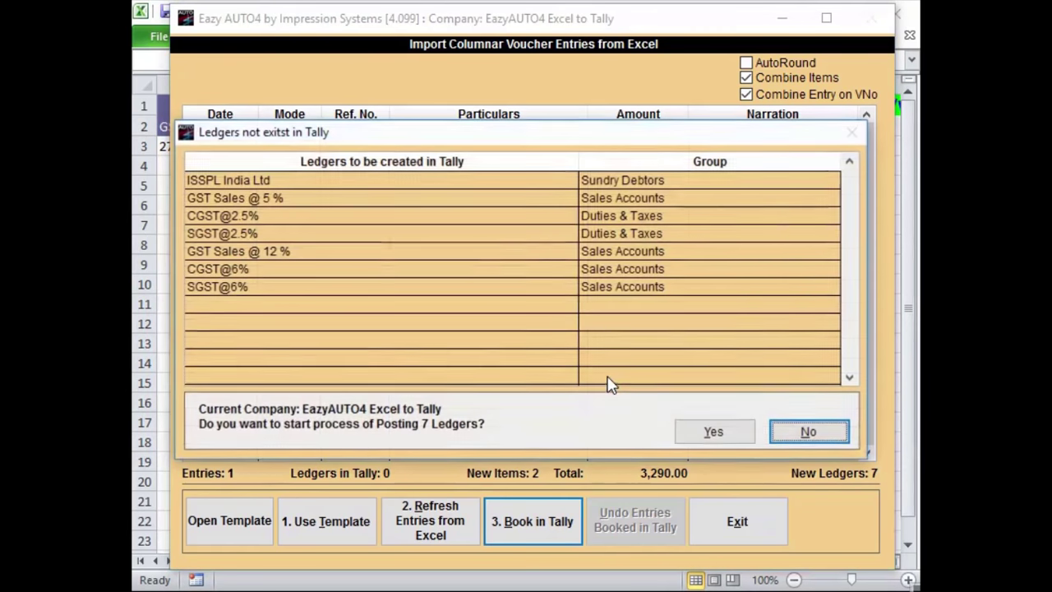
Post the seven missing ledgers and book the 3,290.00 sale voucher.
click(705, 434)
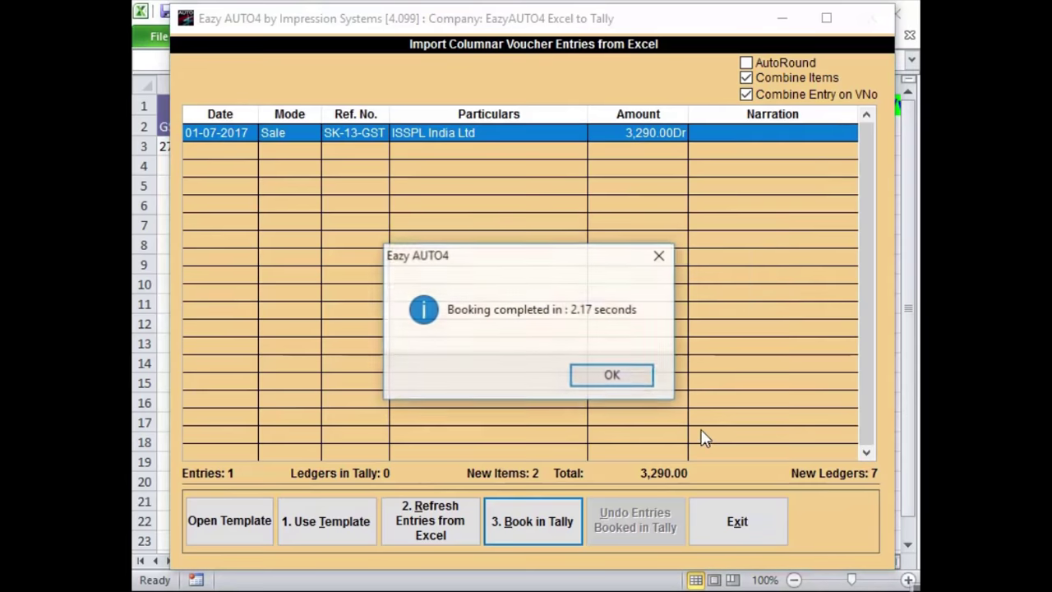
click(625, 374)
click(545, 362)
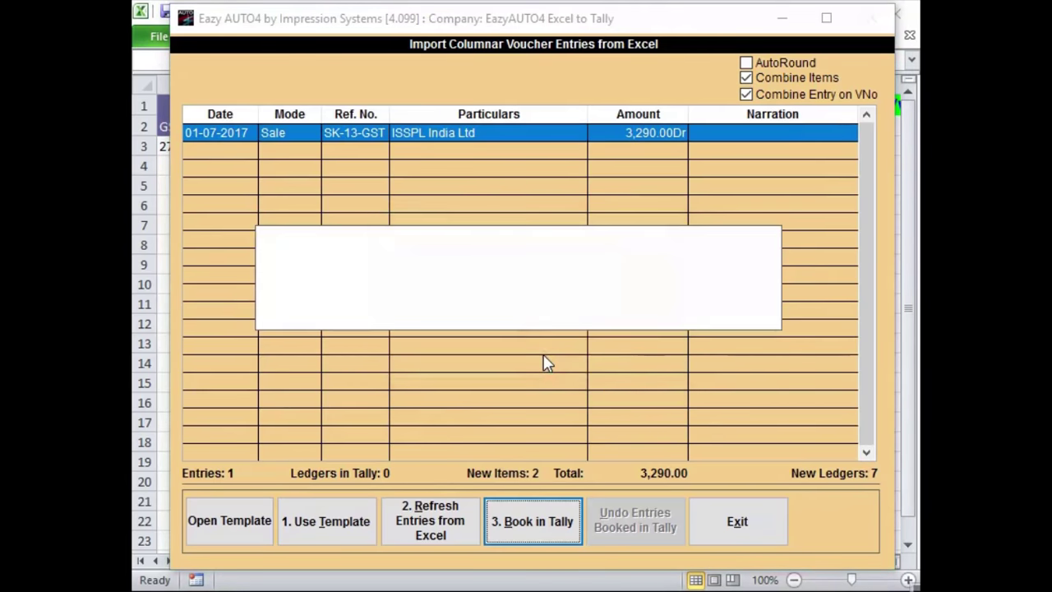
click(599, 374)
In Tally, open the Profit & Loss account and drill into the Sales Accounts group summary.
key(alt+Tab)
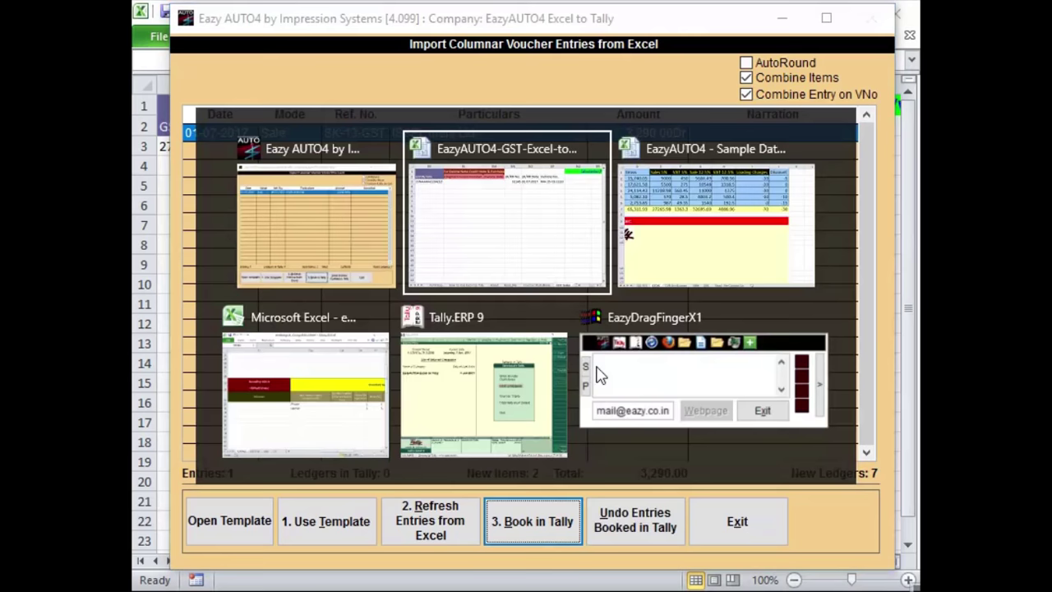
click(444, 423)
key(Down)
key(Down)
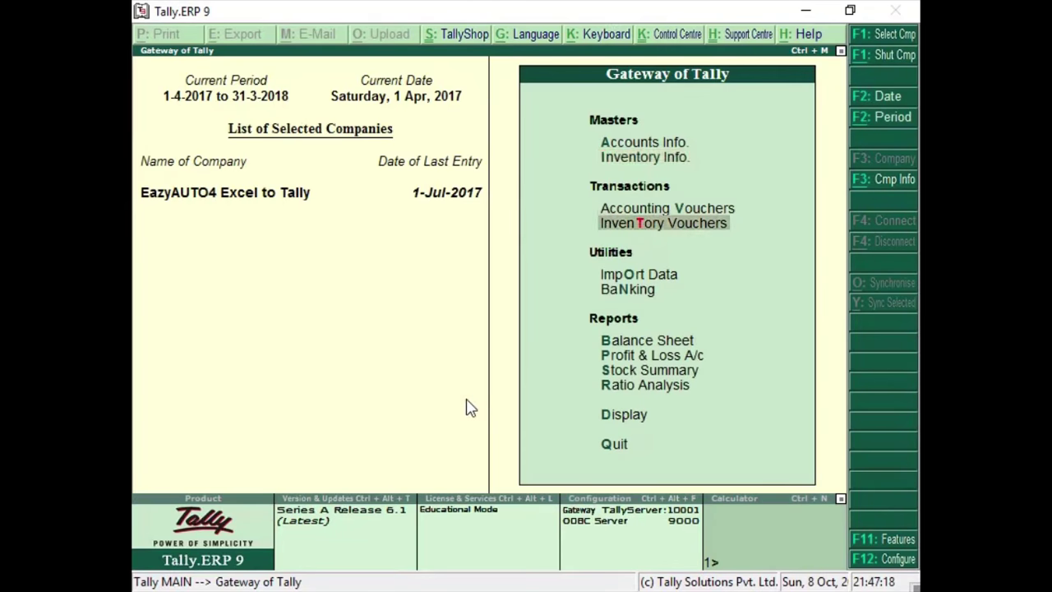
key(Down)
key(Down)
key(Down)
key(Down)
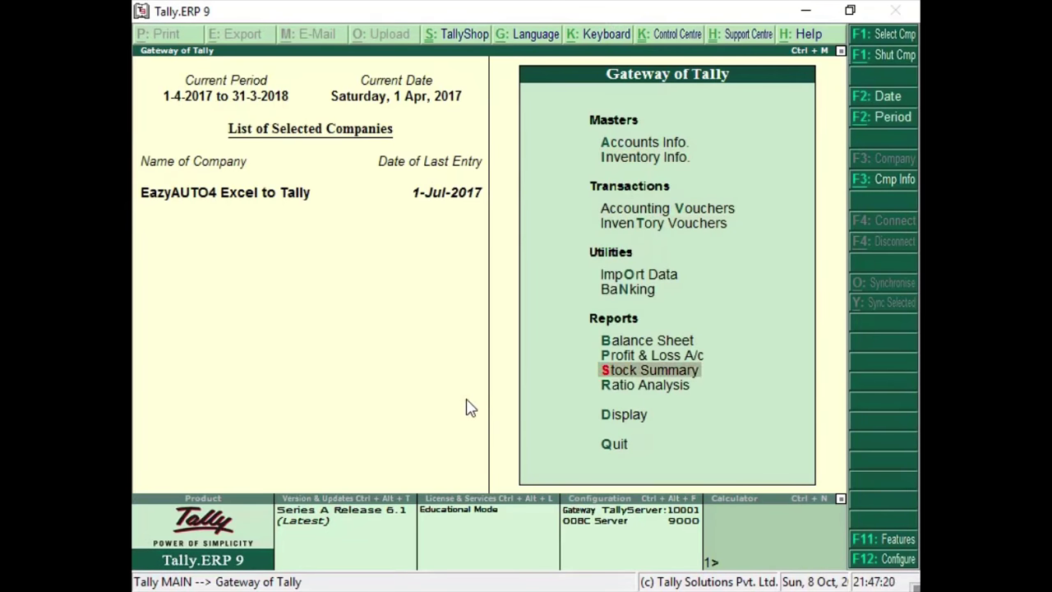
key(Up)
key(Return)
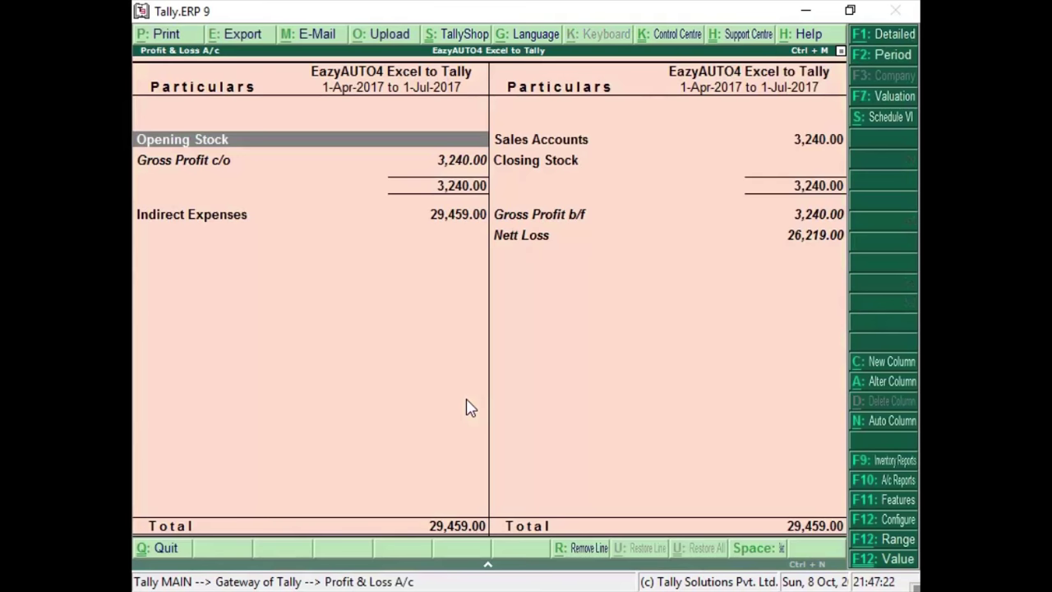
key(Right)
key(Return)
Drill into the CGST@6% ledger's July vouchers, showing 120.00 credited from Sales voucher 1.
key(Down)
key(Down)
key(Down)
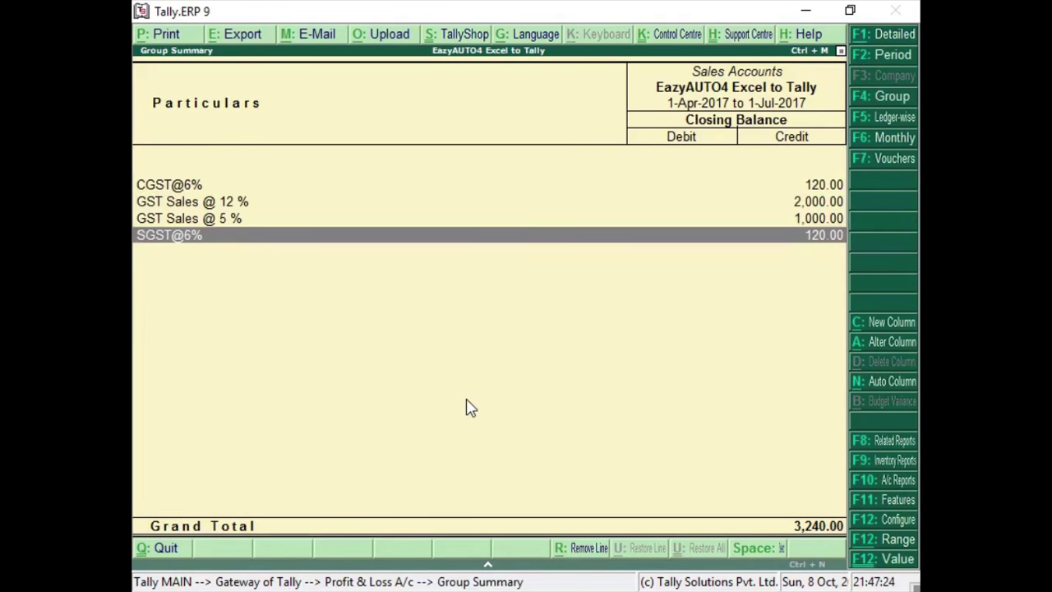
key(Up)
key(Up)
key(Up)
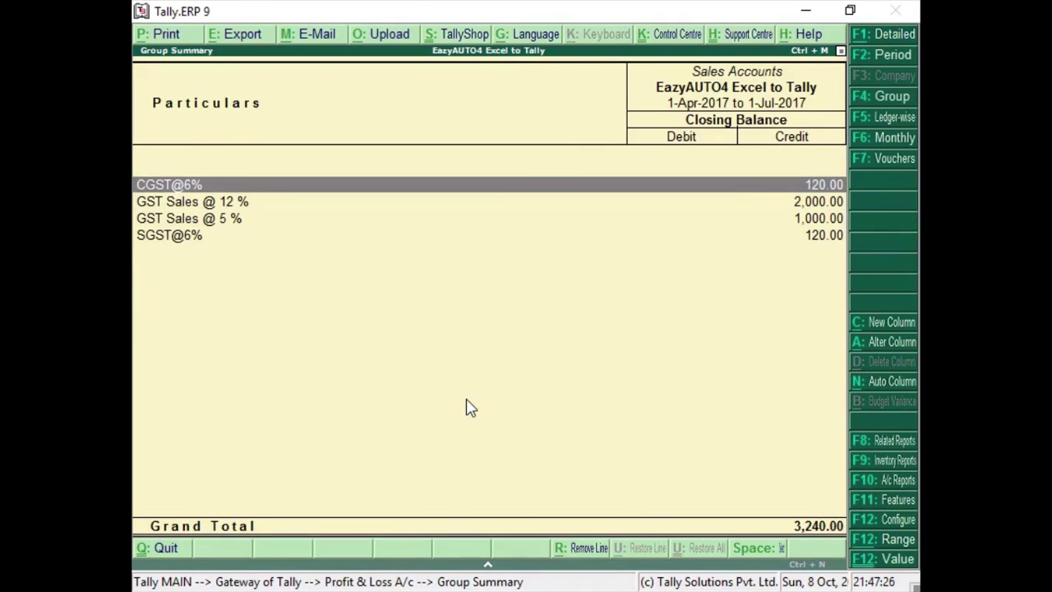
key(Return)
key(Return)
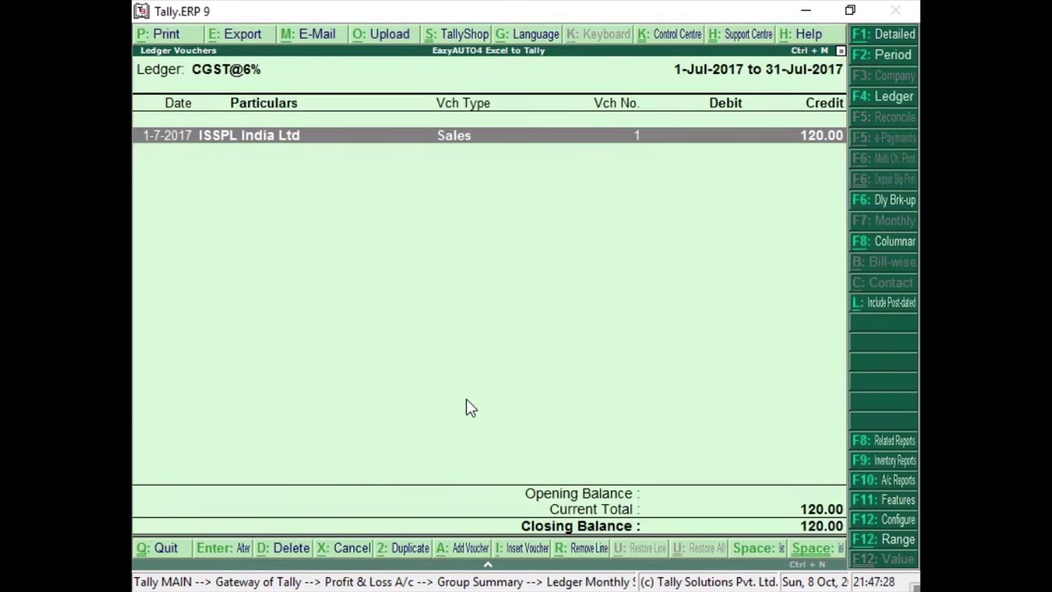
key(Return)
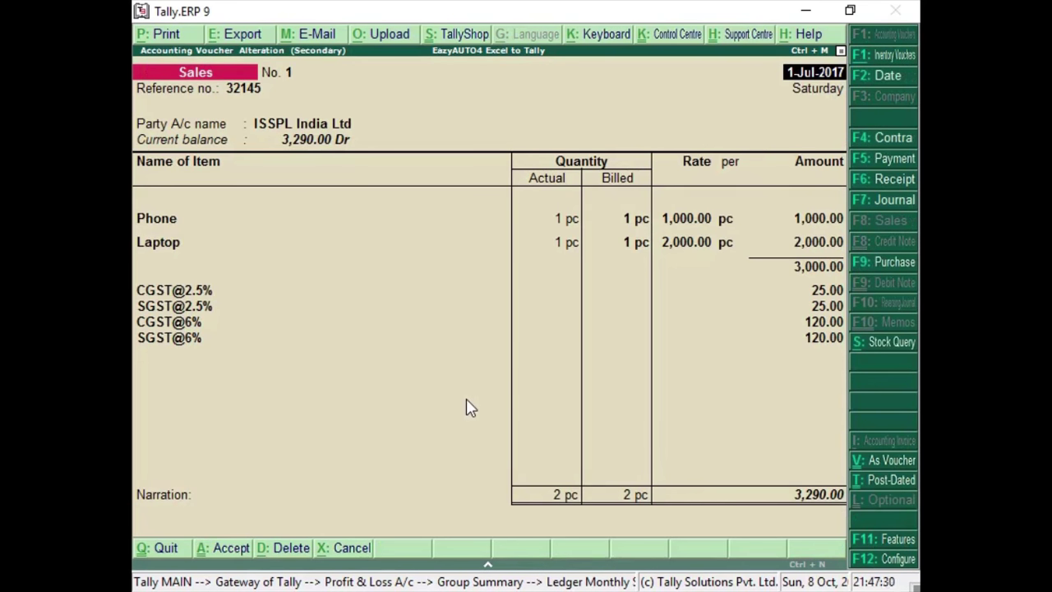